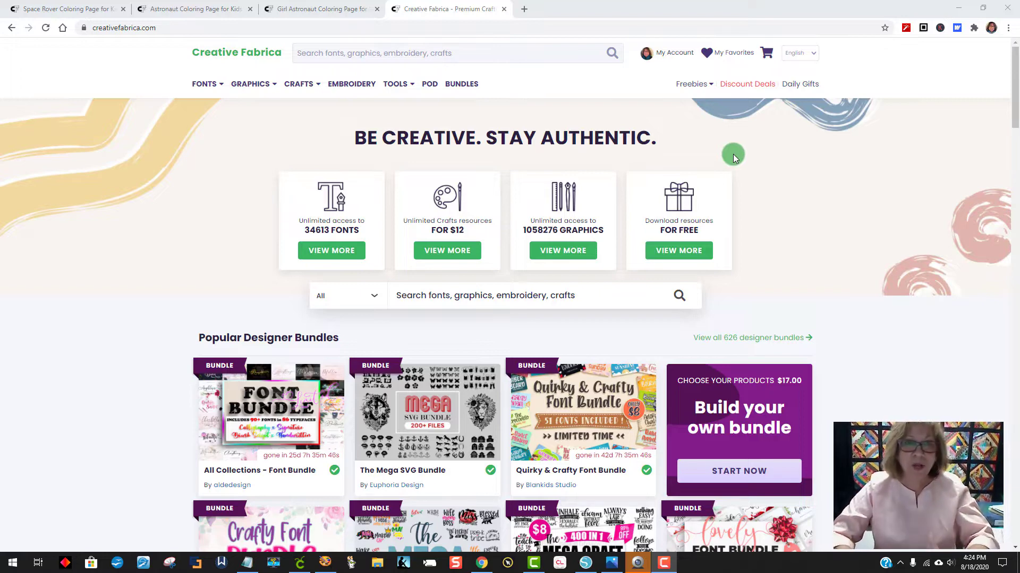
# Open the full graphics collection from the homepage
pyautogui.click(558, 252)
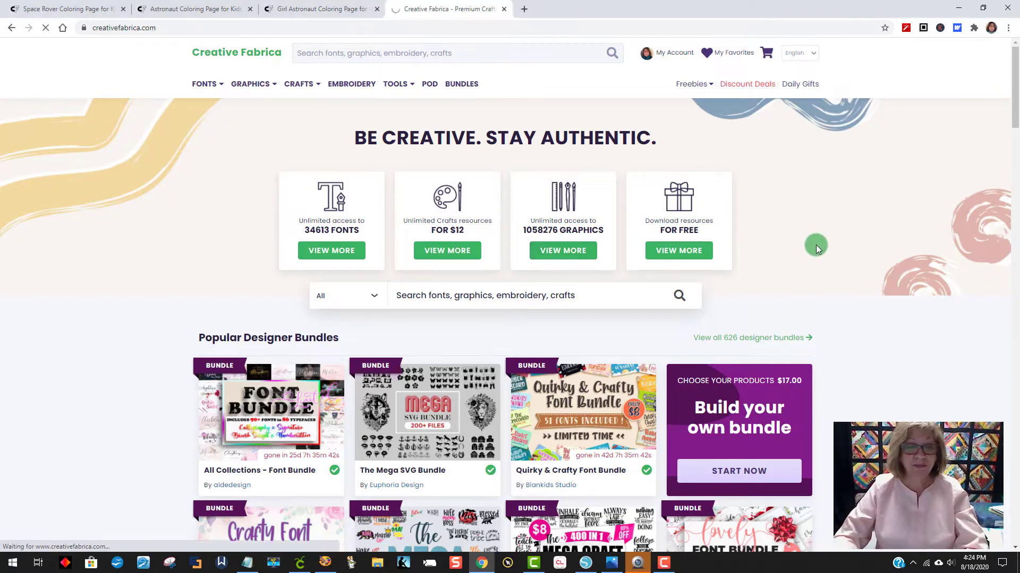
pyautogui.scroll(-5, 817, 238)
pyautogui.scroll(-12, 818, 236)
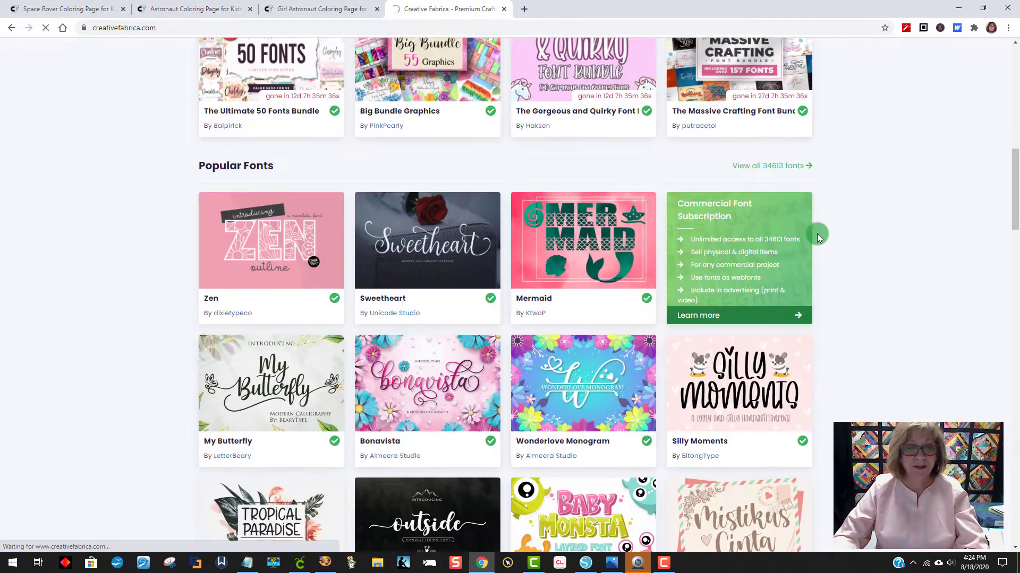
pyautogui.scroll(-7, 820, 234)
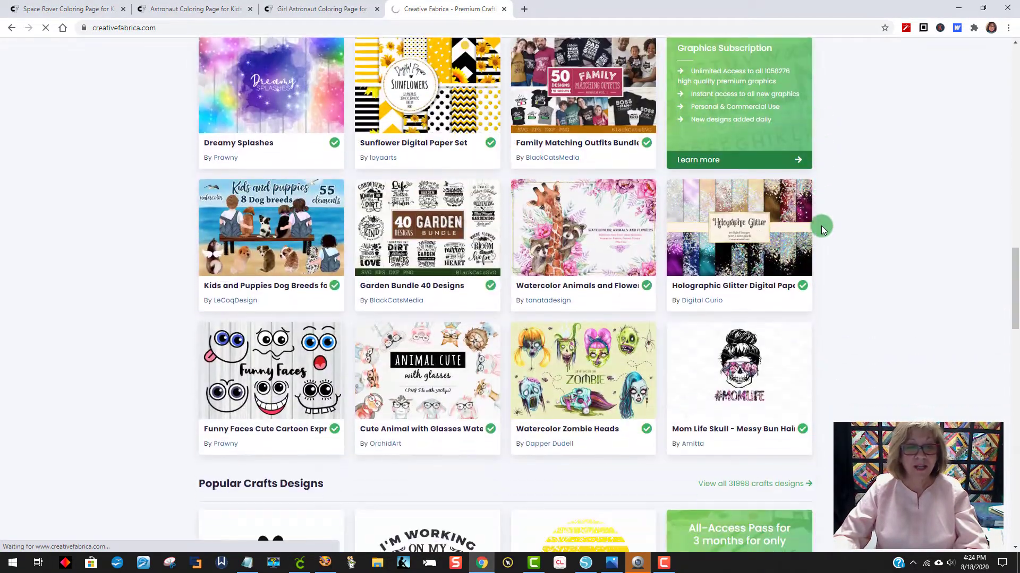
pyautogui.scroll(-1, 867, 230)
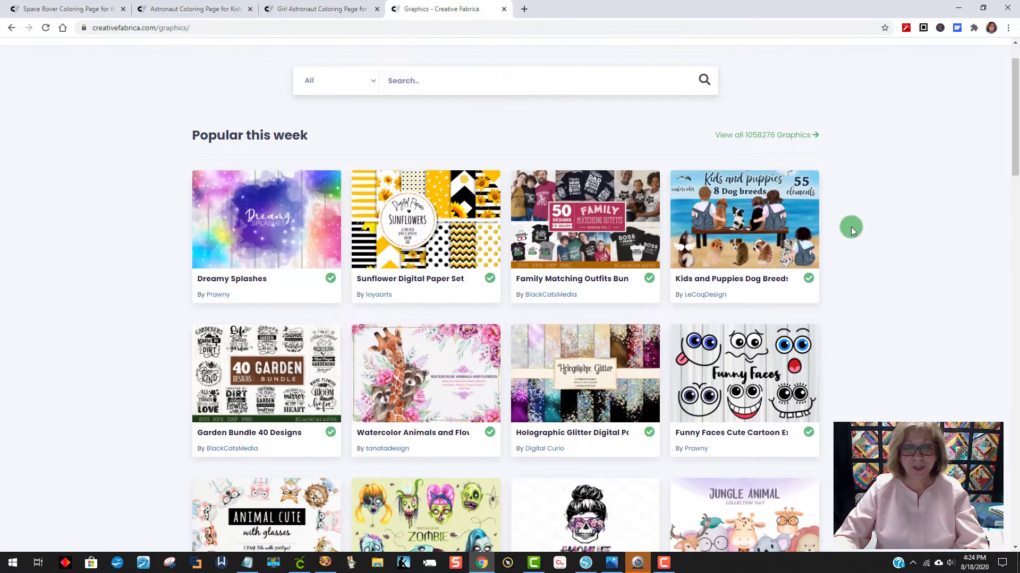
# Open the Kids and Puppies Dog Breeds graphic and look through its preview images, including the mug mockup
pyautogui.click(741, 246)
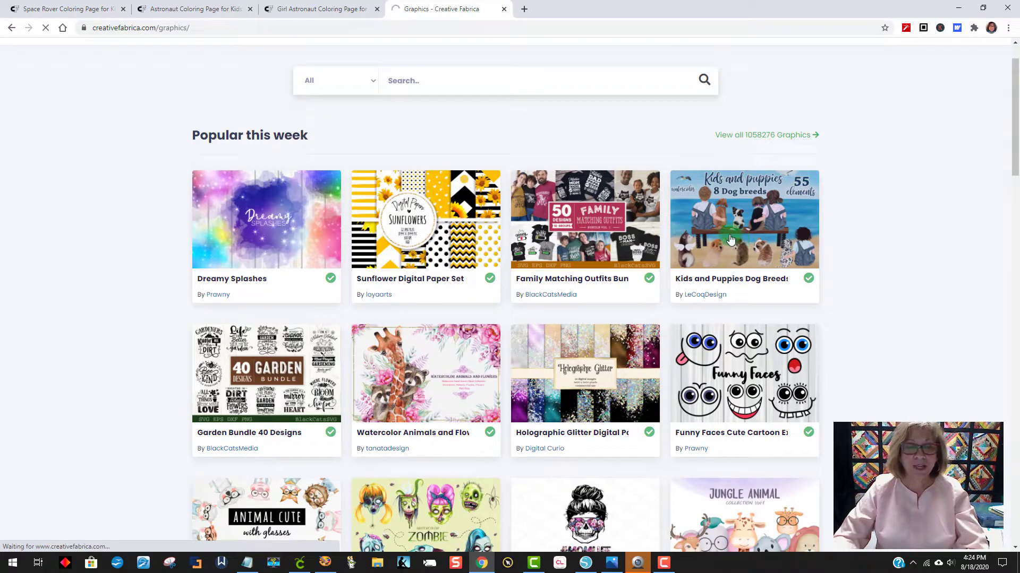
pyautogui.scroll(-3, 552, 287)
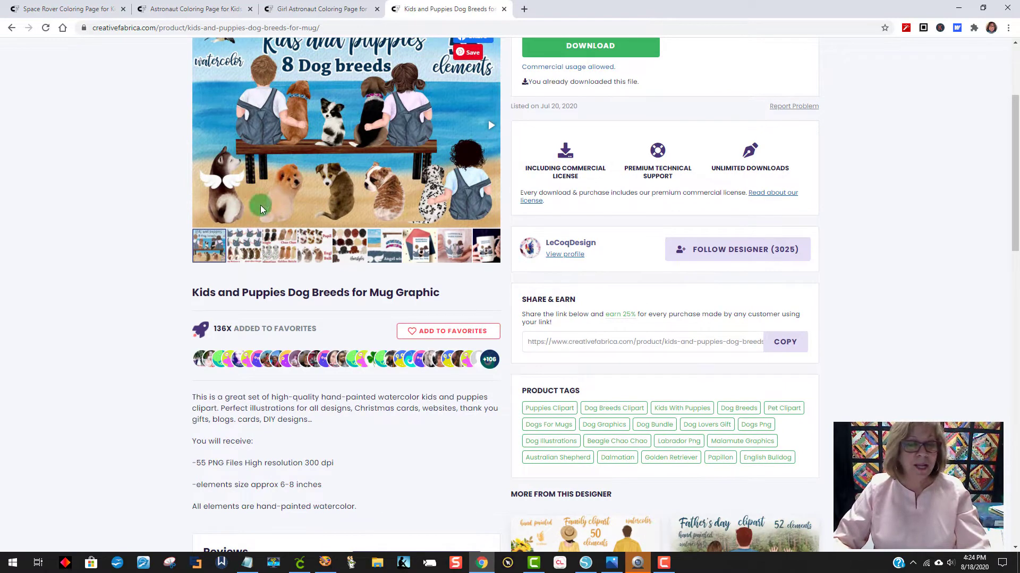
pyautogui.click(244, 249)
pyautogui.scroll(1, 345, 154)
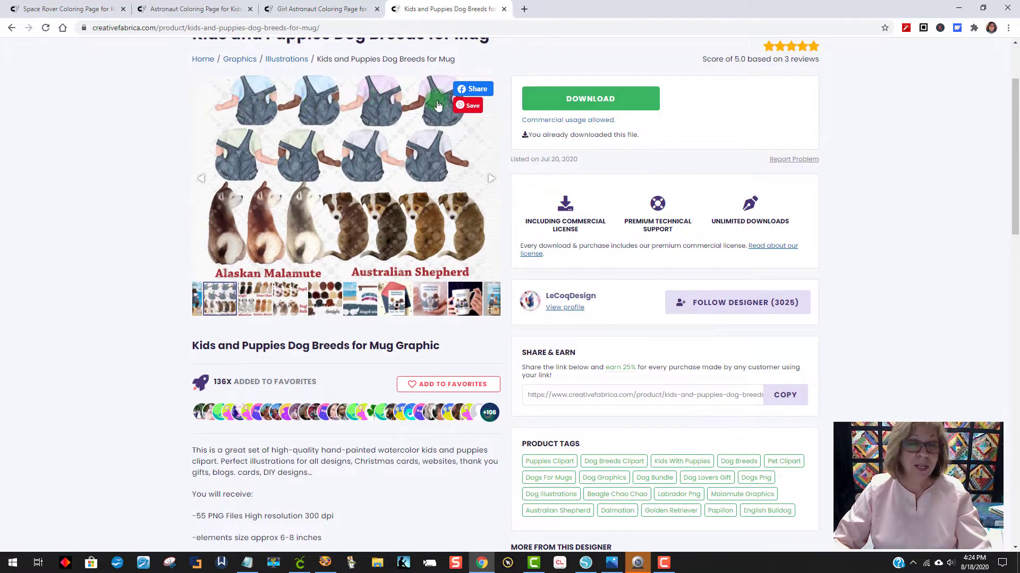
pyautogui.click(297, 313)
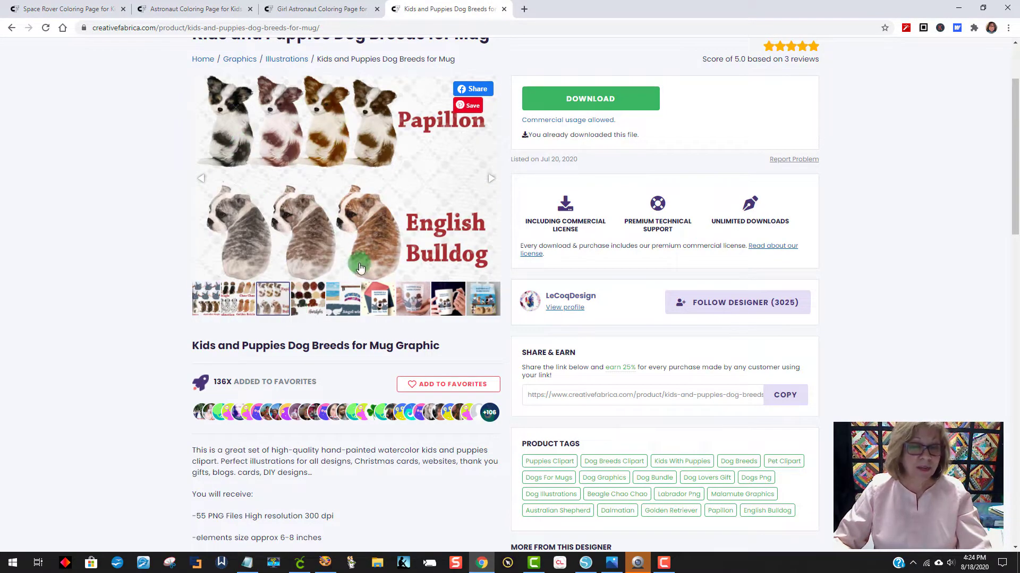
pyautogui.click(437, 301)
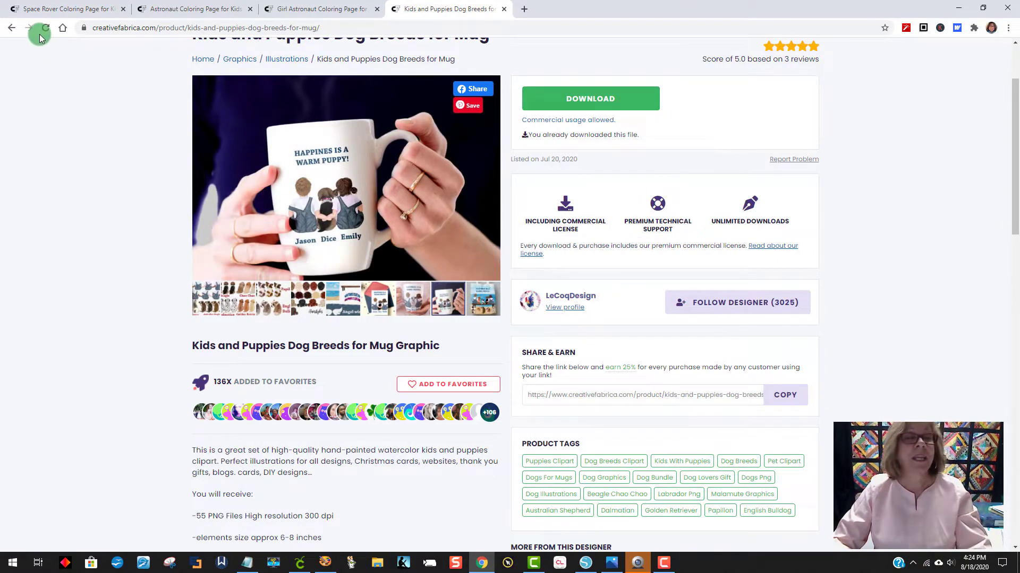
# Return to the graphics page and search it for "space ba"
pyautogui.click(11, 29)
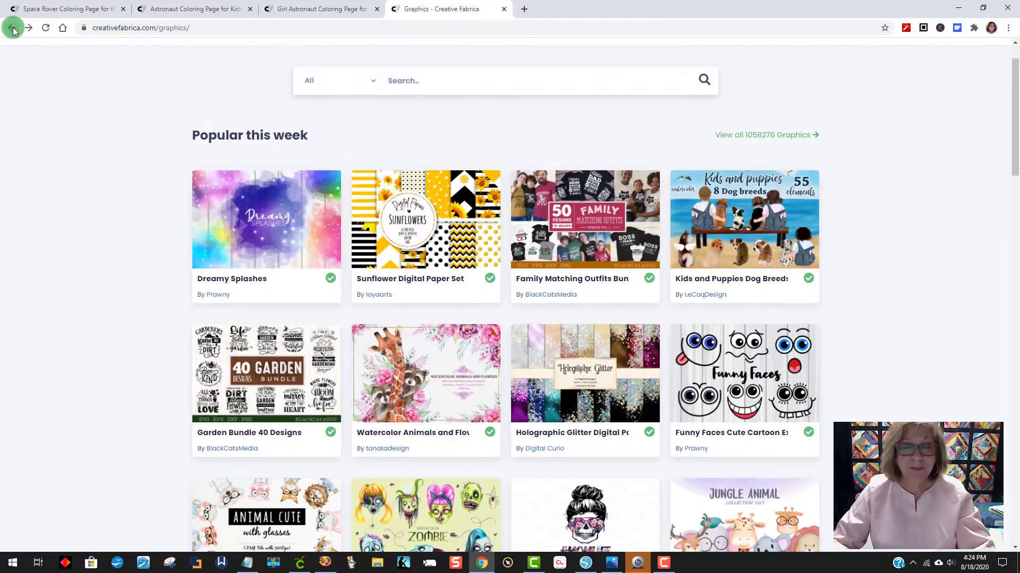
pyautogui.scroll(1, 615, 193)
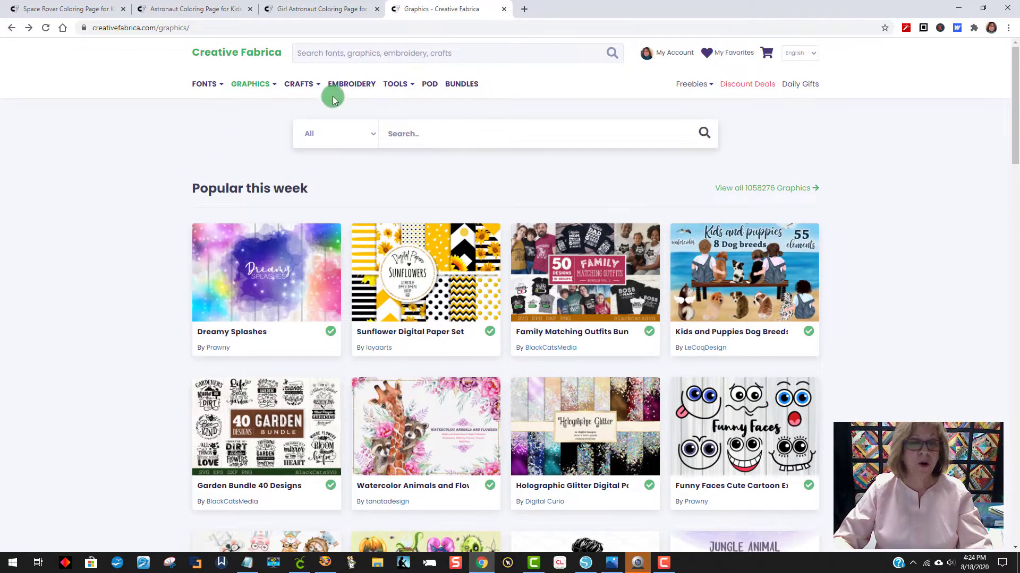
pyautogui.moveTo(289, 82)
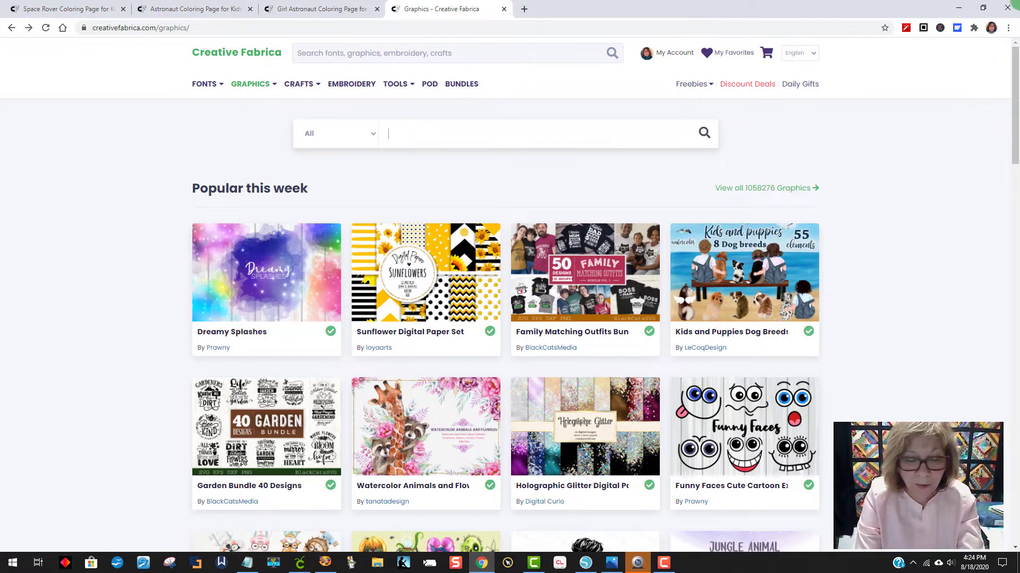
pyautogui.write('pa')
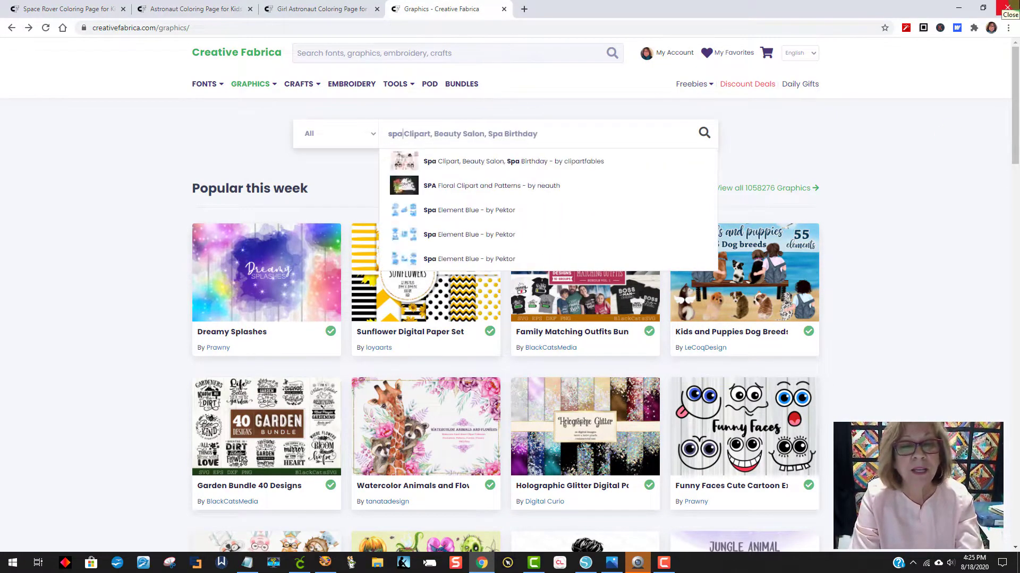
pyautogui.write('ce ba')
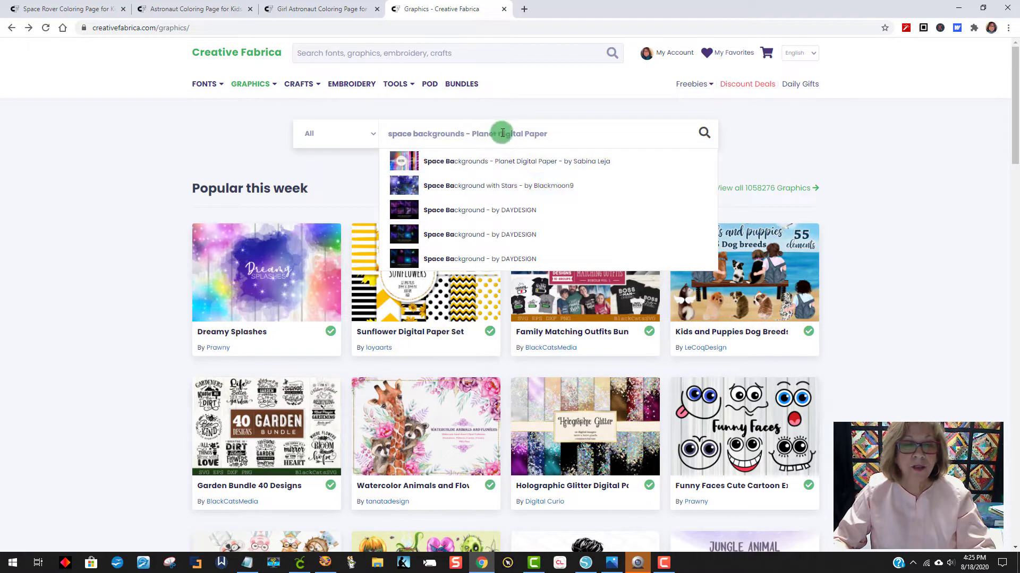
pyautogui.press('Return')
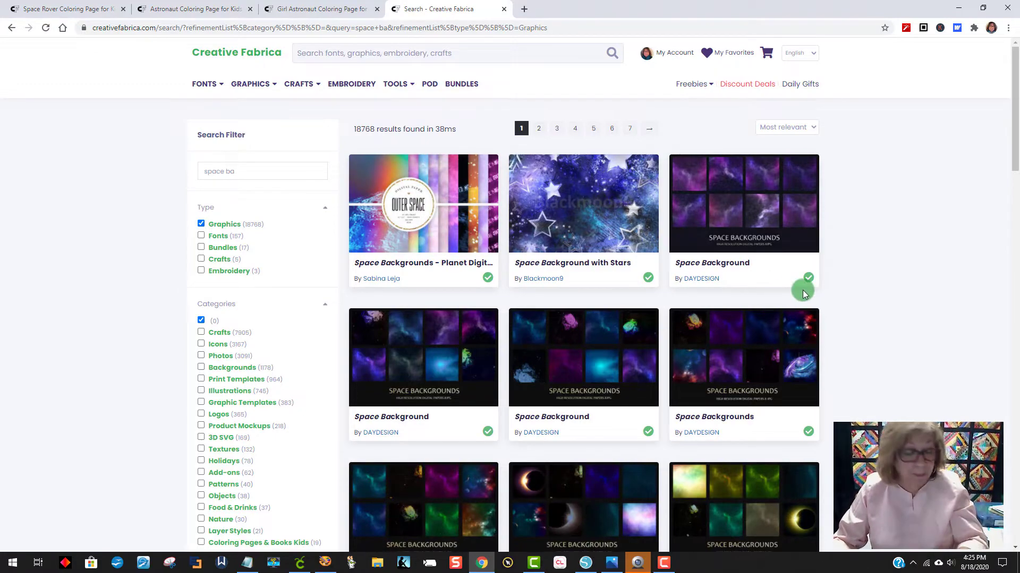
# Browse to the second page of results and open the Space Background graphic by Party With Unicorns
pyautogui.scroll(-1, 803, 294)
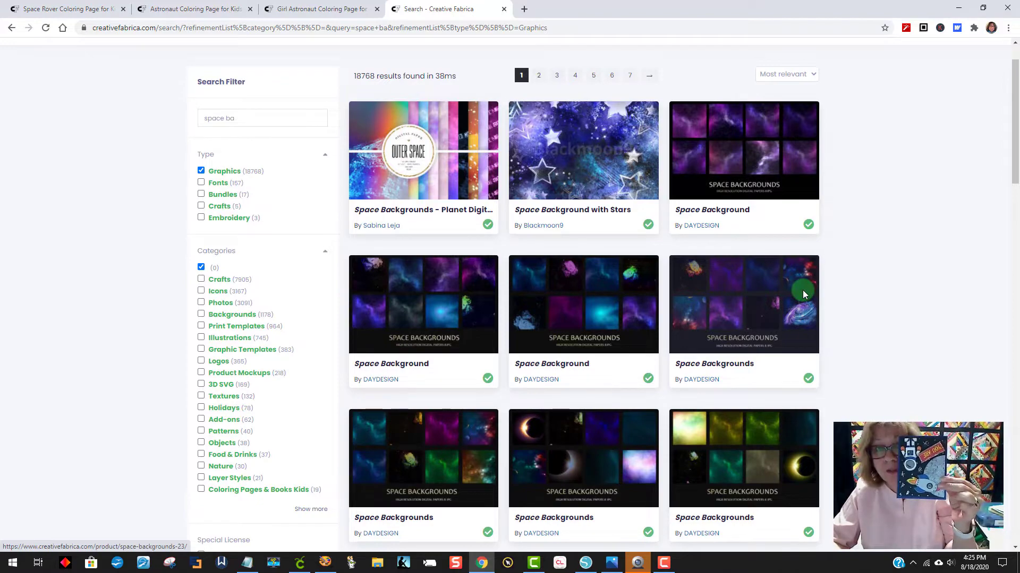
pyautogui.scroll(-4, 771, 330)
pyautogui.scroll(-15, 772, 329)
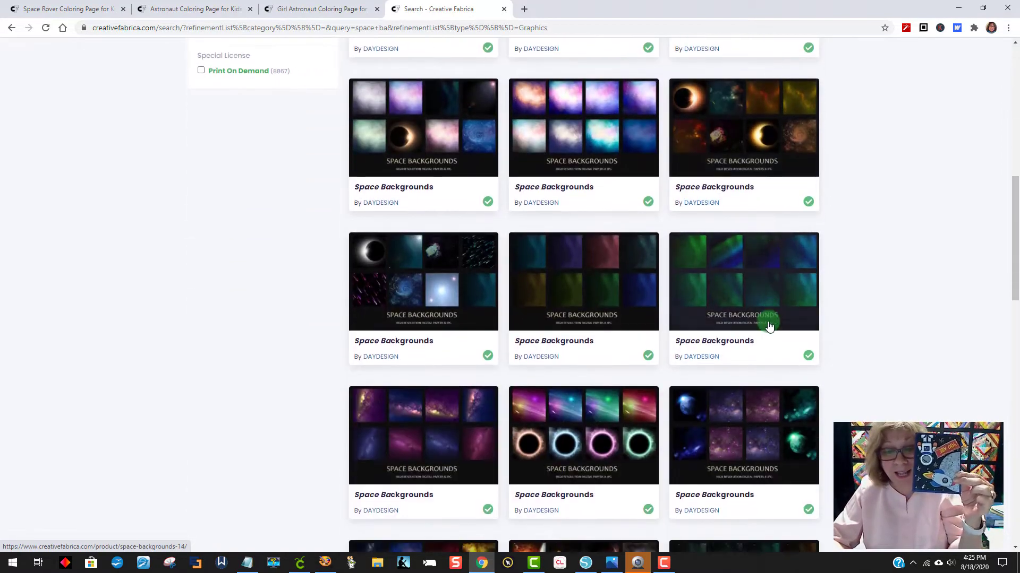
pyautogui.scroll(-6, 770, 325)
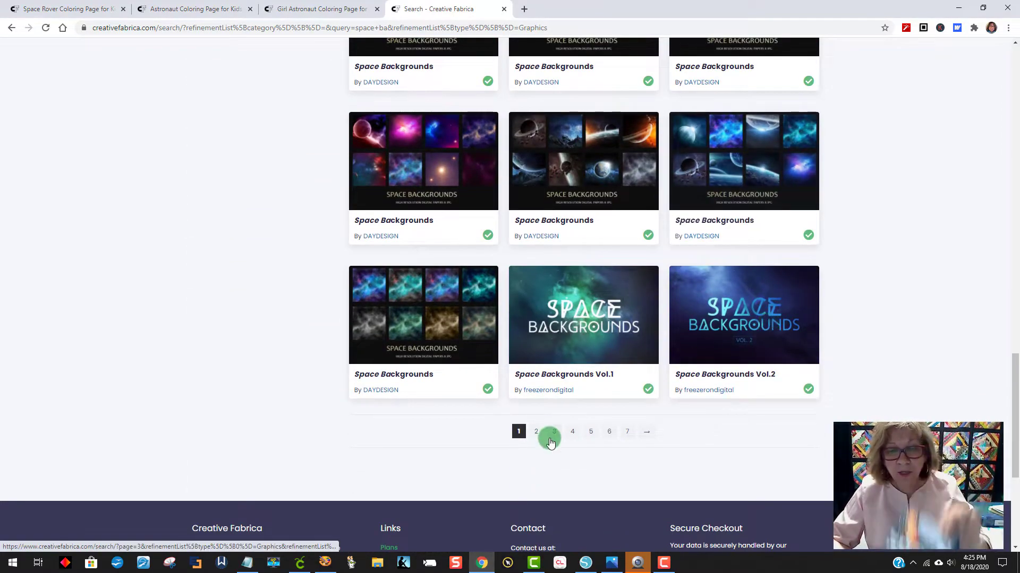
pyautogui.click(536, 428)
pyautogui.scroll(-10, 701, 402)
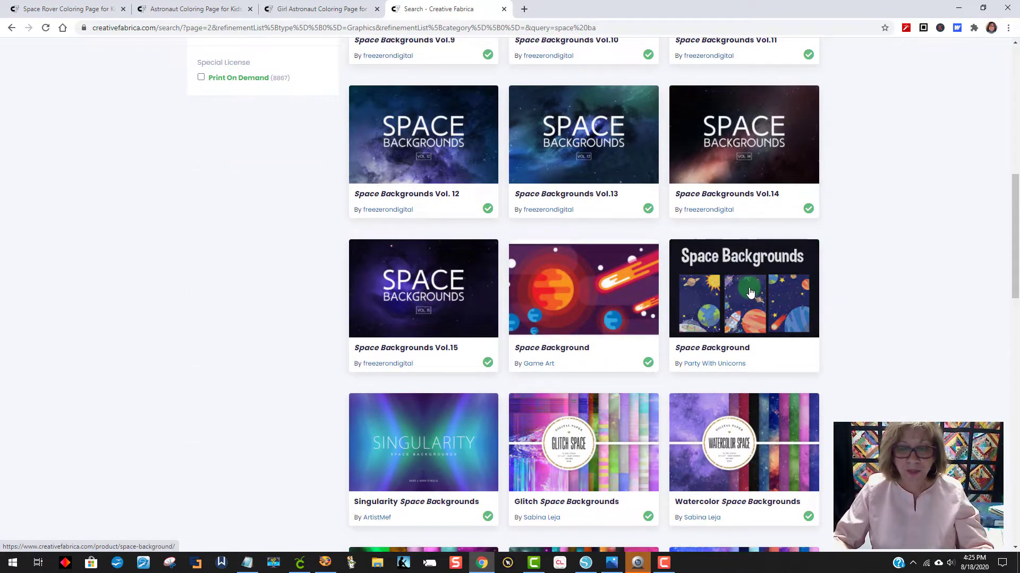
pyautogui.click(750, 293)
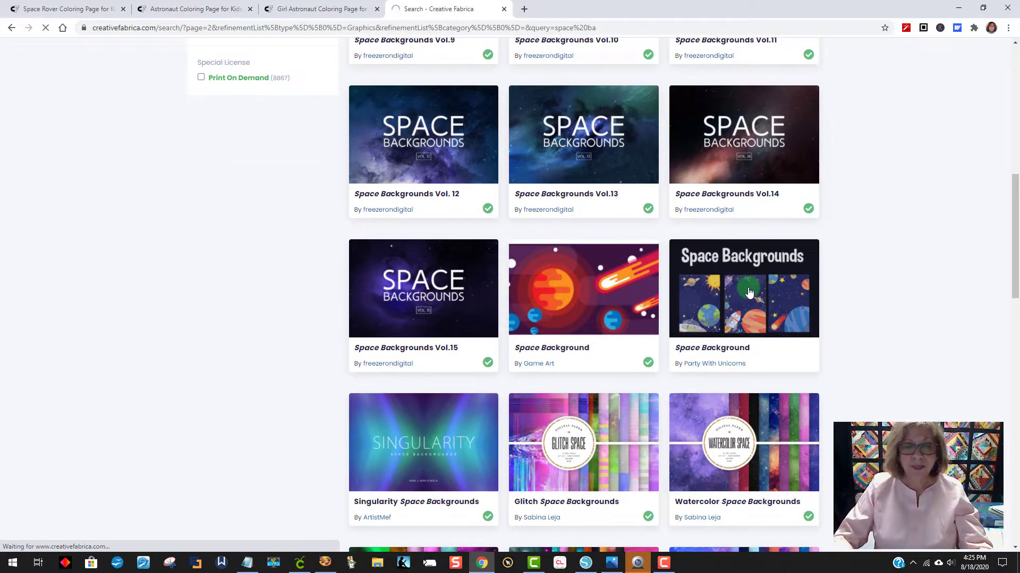
pyautogui.scroll(-2, 763, 274)
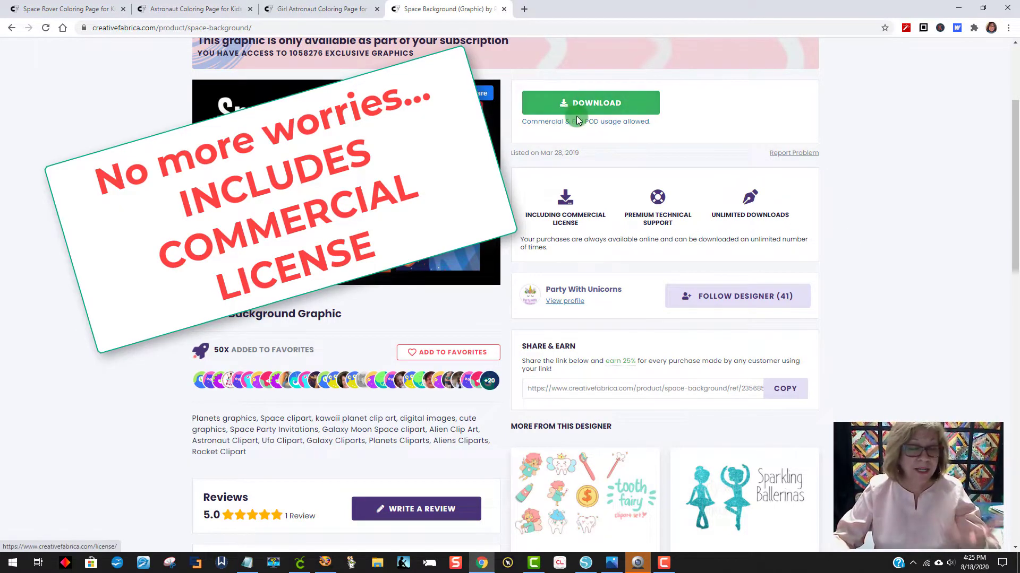
# Download the Space Background graphic, open its zip file and extract all files to the default Space-Background-1086188 folder in Downloads
pyautogui.click(568, 102)
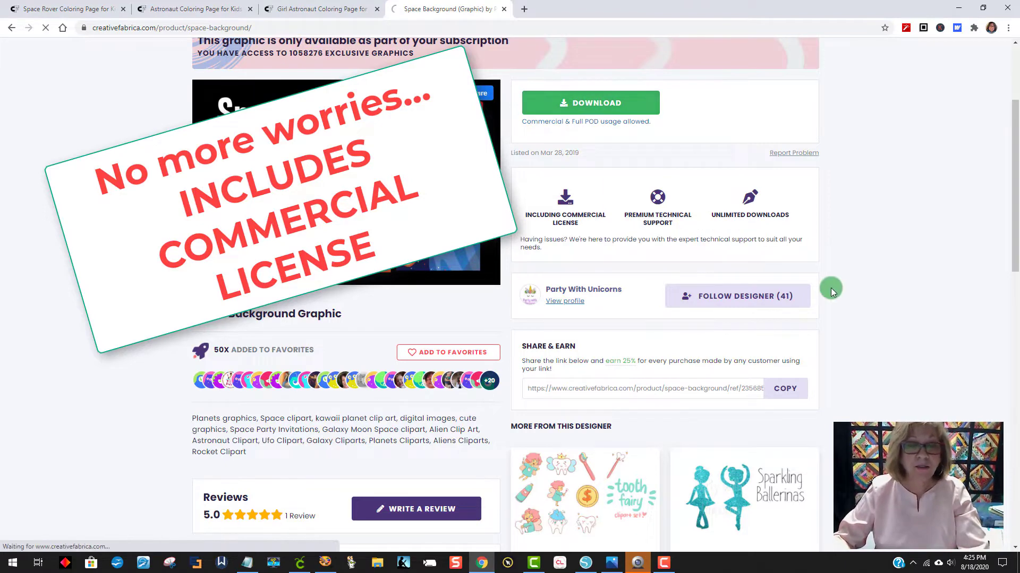
pyautogui.click(43, 540)
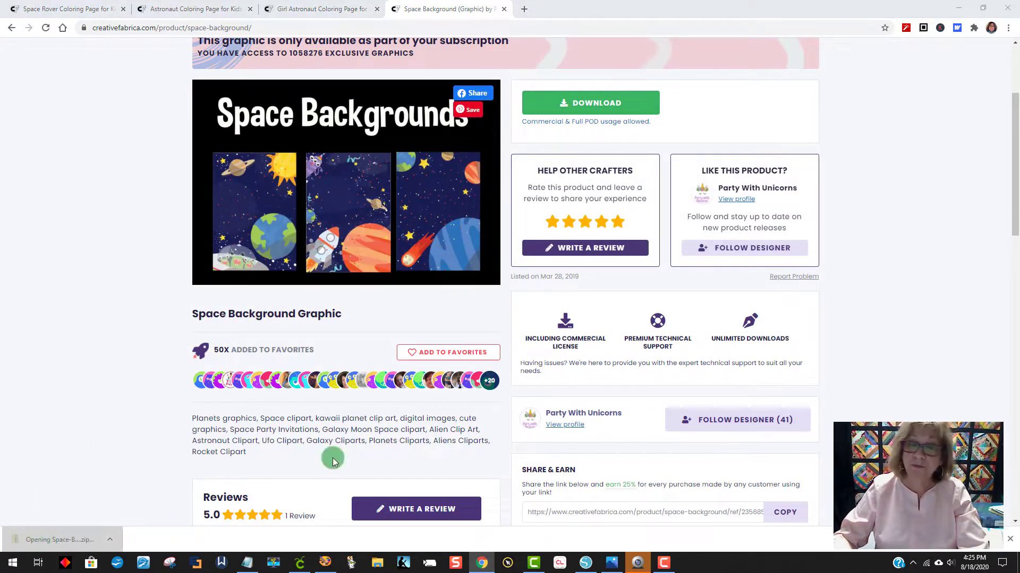
pyautogui.click(380, 86)
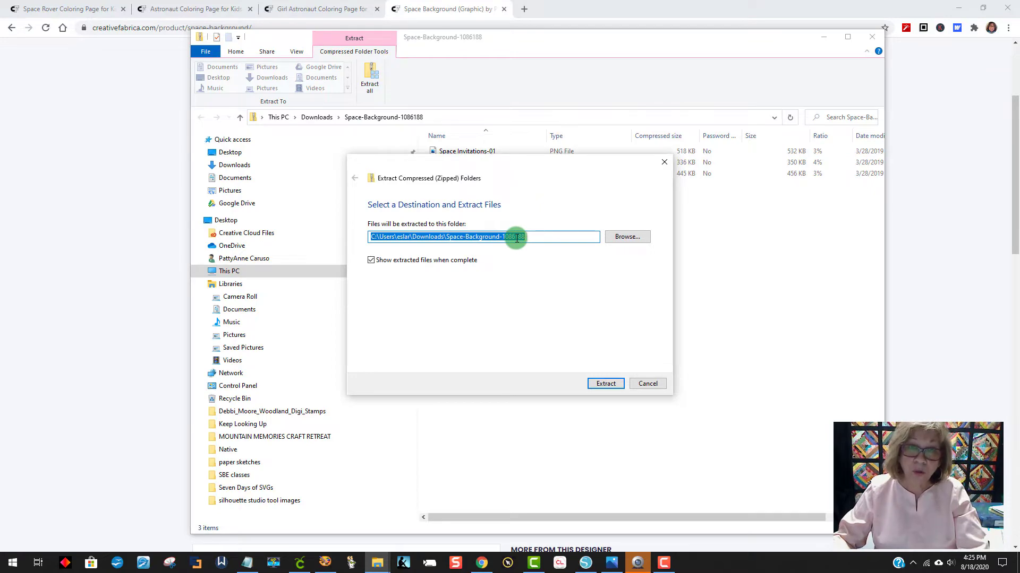
pyautogui.click(606, 384)
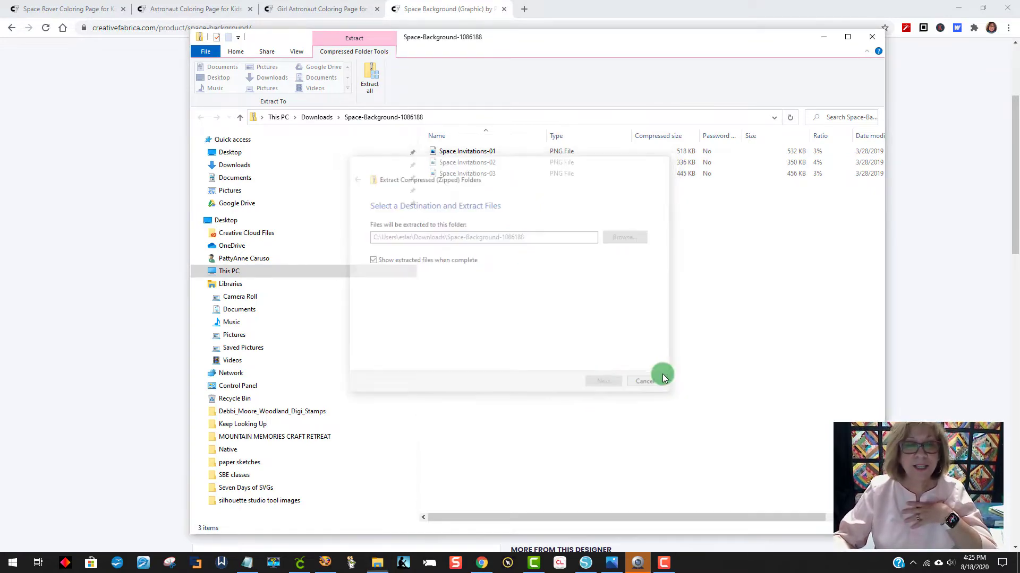
# View the extracted images Space Invitations-01 and Space Invitations-02, and close both folder windows
pyautogui.doubleClick(472, 188)
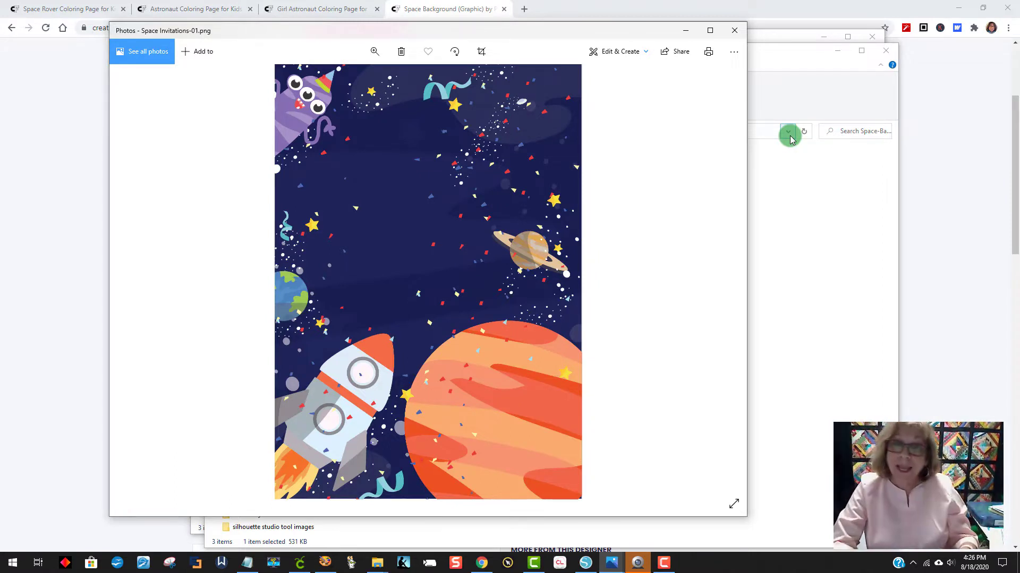
pyautogui.click(733, 29)
pyautogui.doubleClick(526, 170)
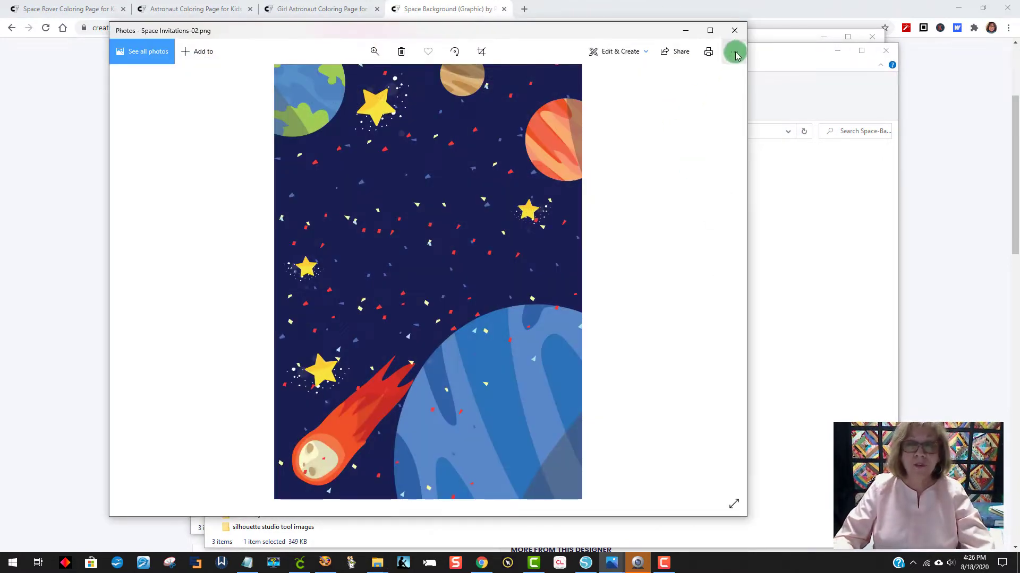
pyautogui.click(733, 30)
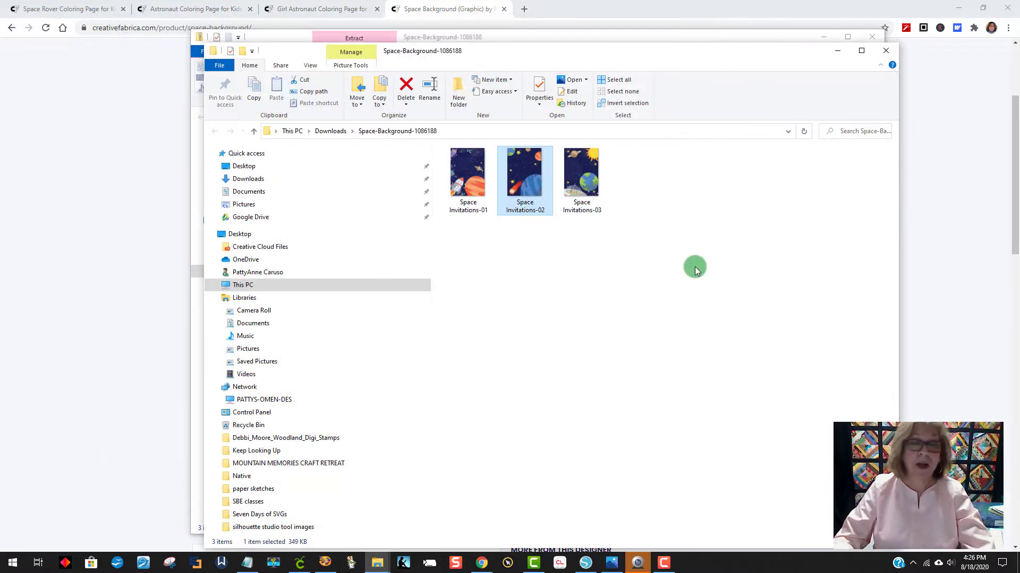
pyautogui.click(886, 50)
pyautogui.click(871, 38)
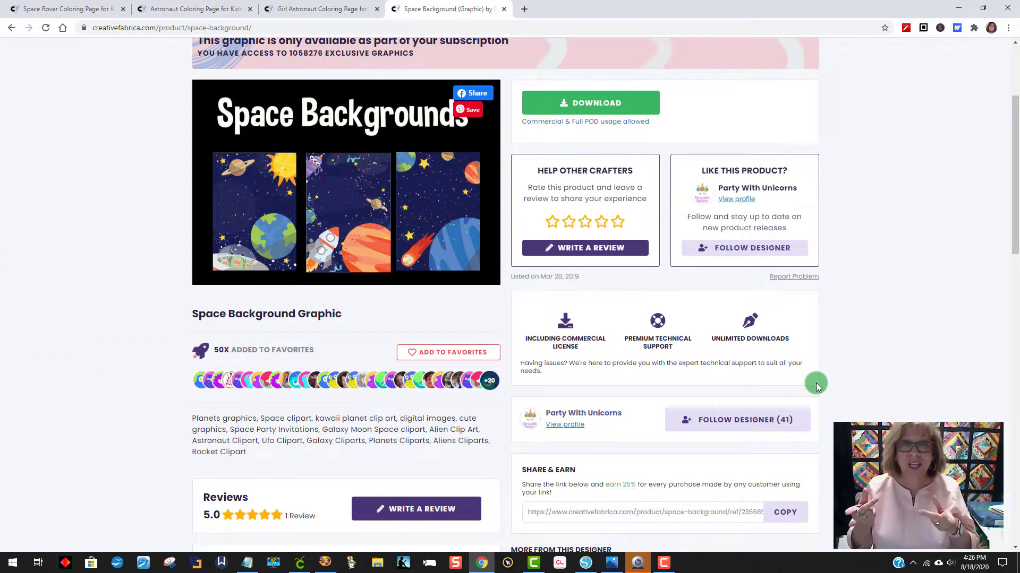
# Open the Script & Handwritten fonts category and look through the available fonts
pyautogui.scroll(3, 427, 205)
pyautogui.moveTo(244, 91)
pyautogui.moveTo(200, 87)
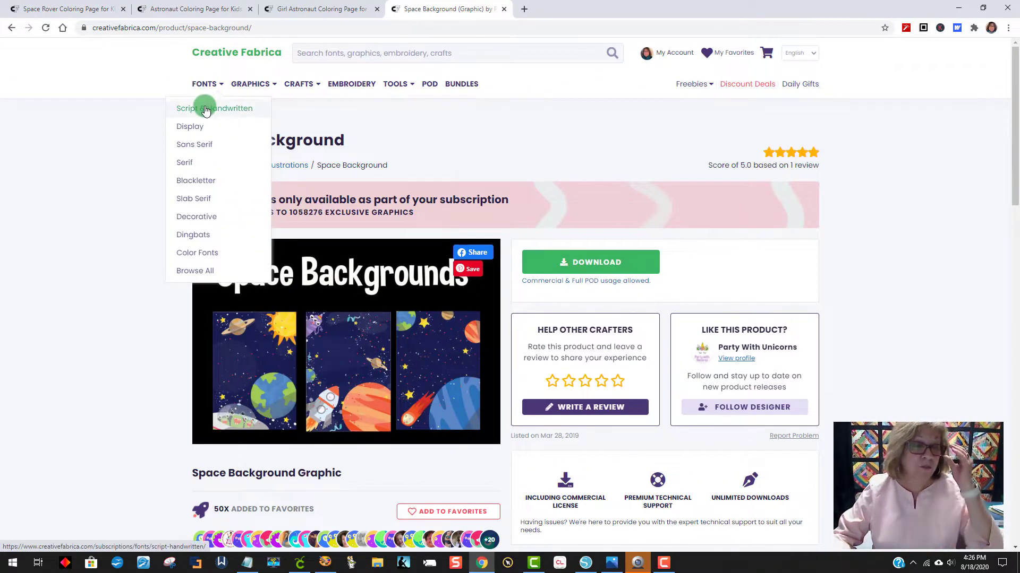
pyautogui.click(206, 109)
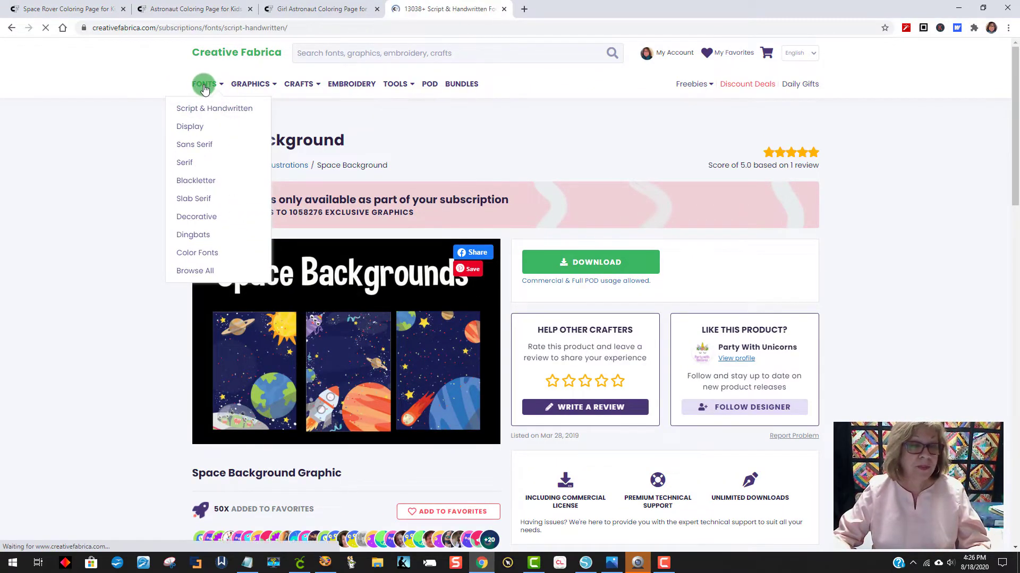
pyautogui.scroll(-2, 849, 213)
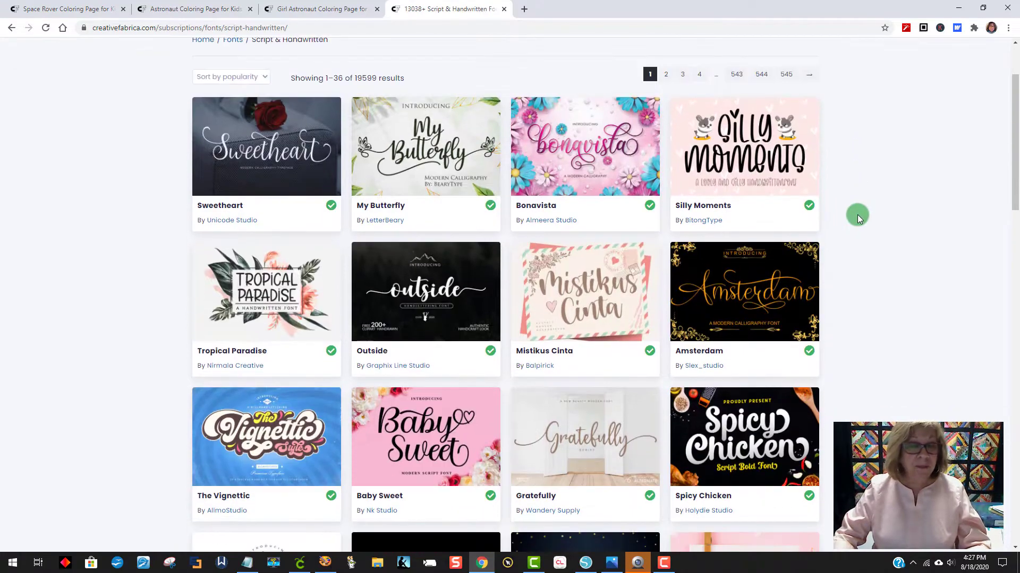
pyautogui.scroll(-5, 831, 268)
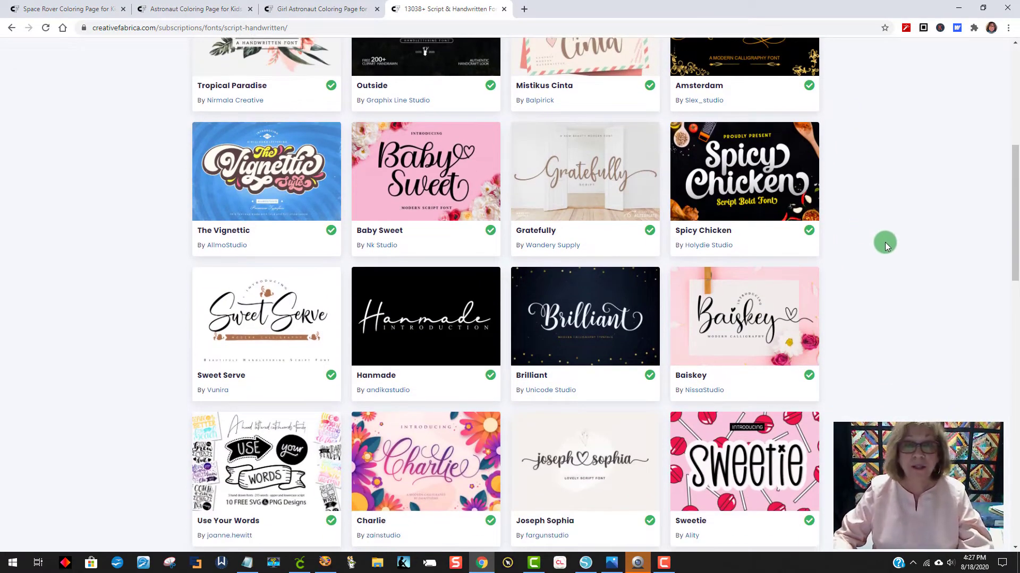
pyautogui.scroll(-4, 885, 245)
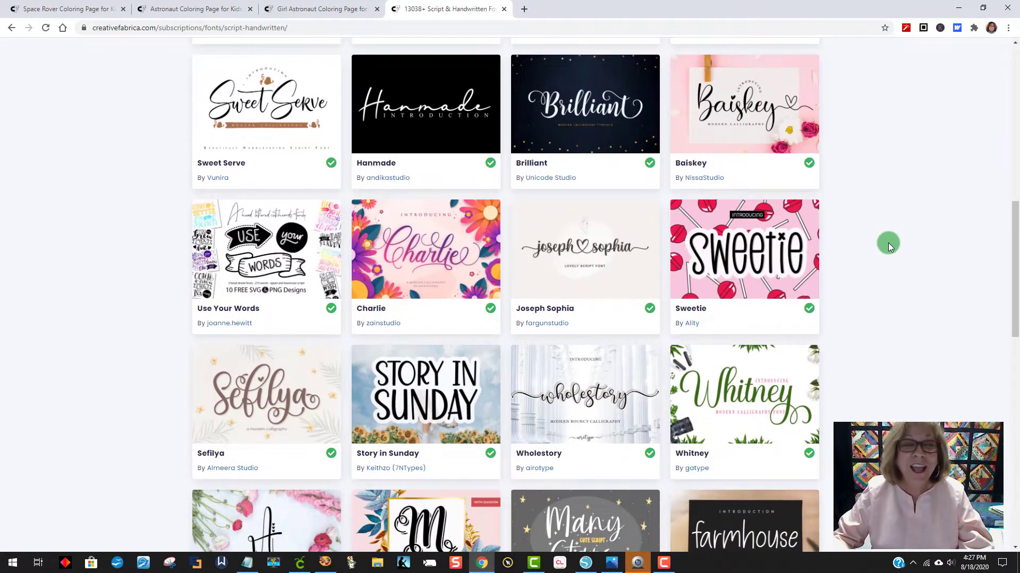
pyautogui.scroll(-5, 889, 245)
pyautogui.scroll(4, 890, 247)
pyautogui.scroll(-3, 891, 246)
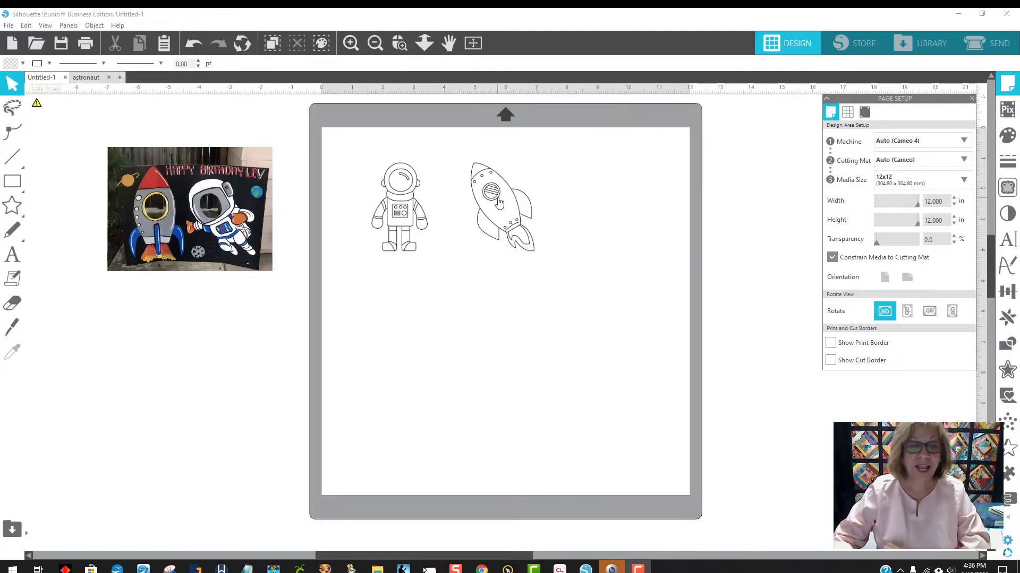
# Space the astronaut and rocket line drawings apart near the mat's upper edge and shift the birthday photo slightly beside the mat
pyautogui.moveTo(497, 199); pyautogui.dragTo(480, 204)
pyautogui.moveTo(408, 202)
pyautogui.mouseDown()
pyautogui.moveTo(383, 203)
pyautogui.moveTo(406, 201)
pyautogui.mouseUp()
pyautogui.moveTo(480, 202); pyautogui.dragTo(482, 193)
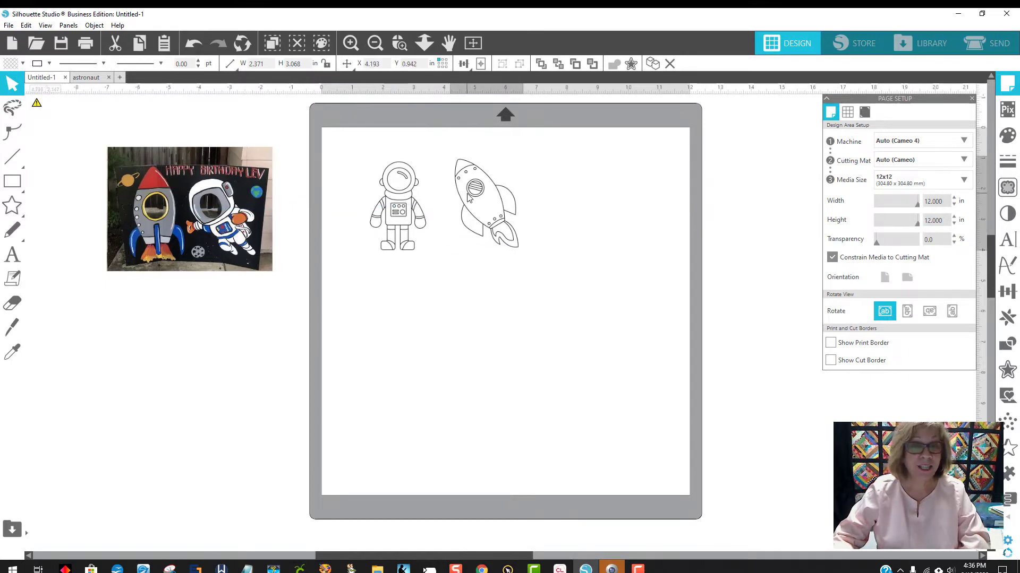
pyautogui.click(405, 202)
pyautogui.moveTo(208, 220)
pyautogui.mouseDown()
pyautogui.moveTo(226, 221)
pyautogui.moveTo(204, 217)
pyautogui.mouseUp()
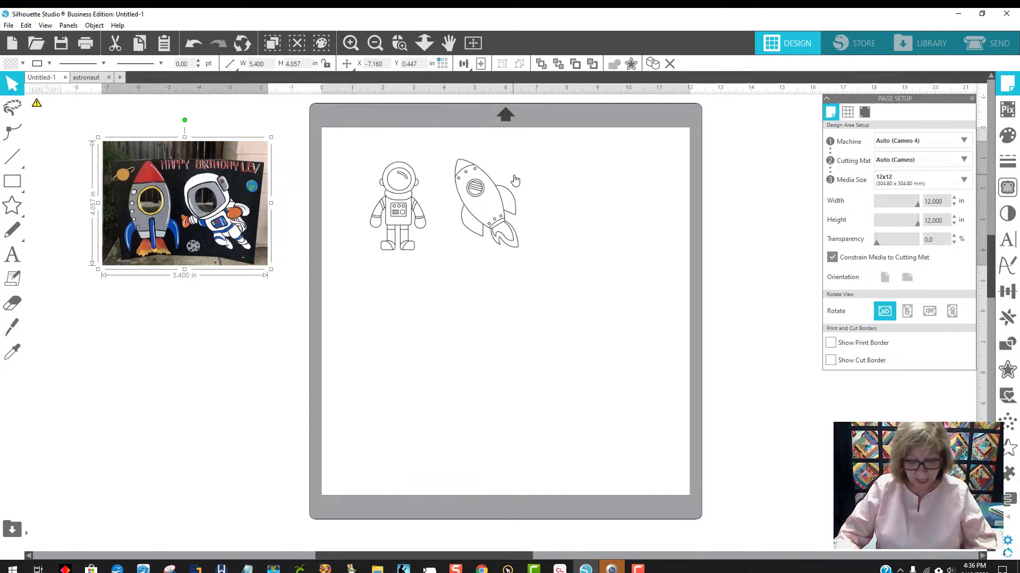
pyautogui.click(513, 197)
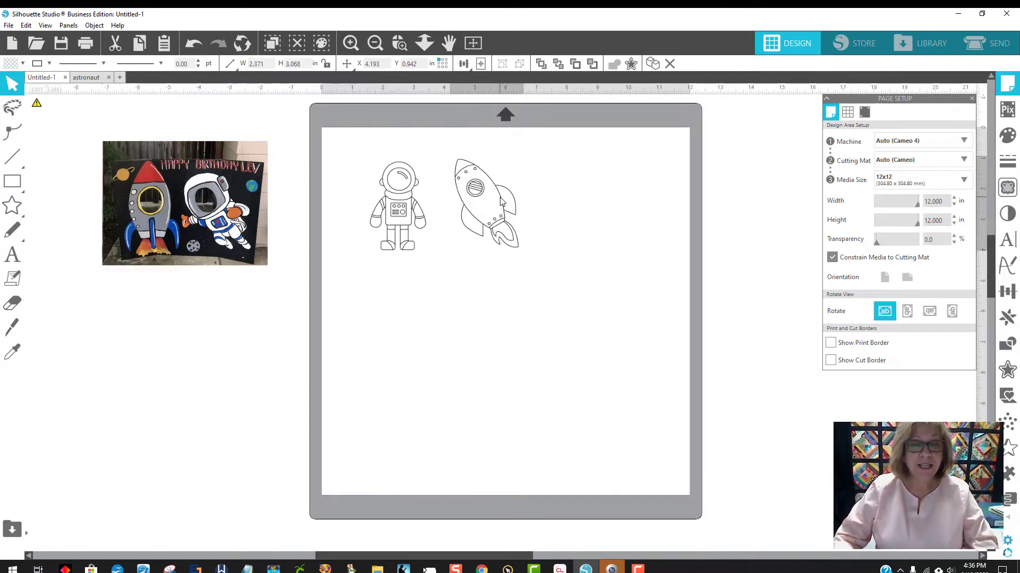
pyautogui.moveTo(423, 187); pyautogui.dragTo(403, 189)
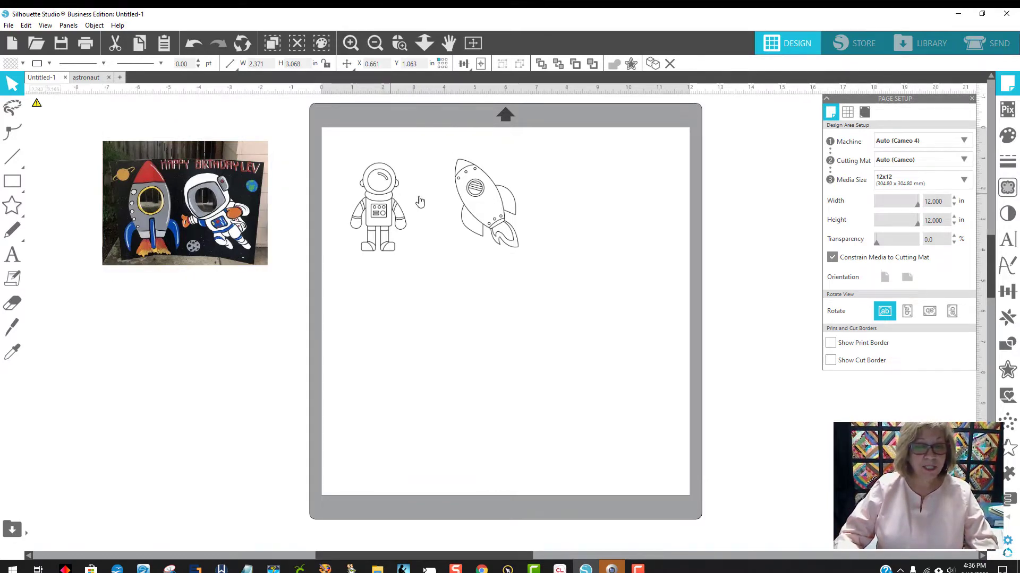
pyautogui.moveTo(471, 199); pyautogui.dragTo(469, 208)
pyautogui.click(470, 208)
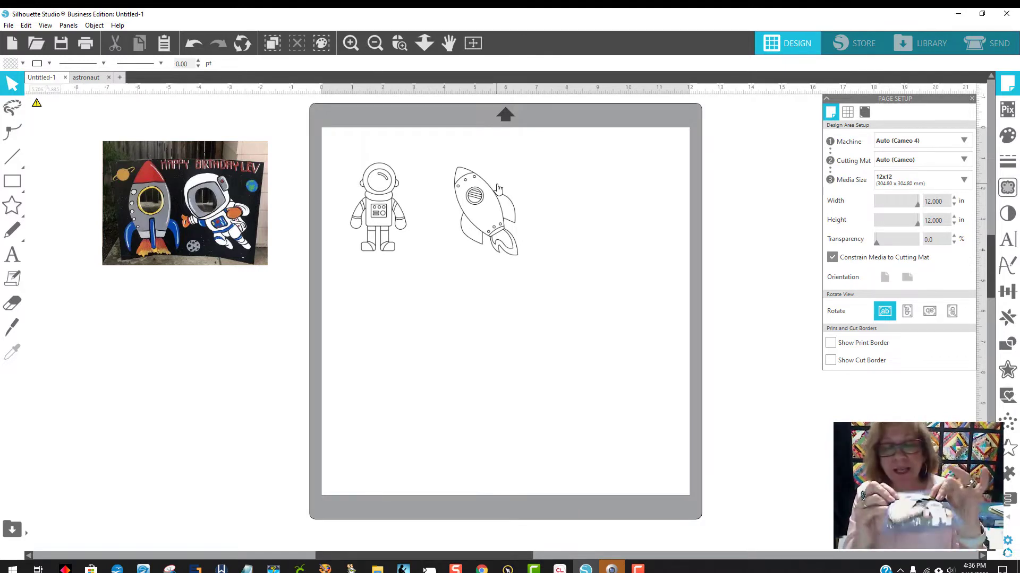
# Trace the rocket image, using a trace area around the whole drawing and a threshold of 58%
pyautogui.click(461, 198)
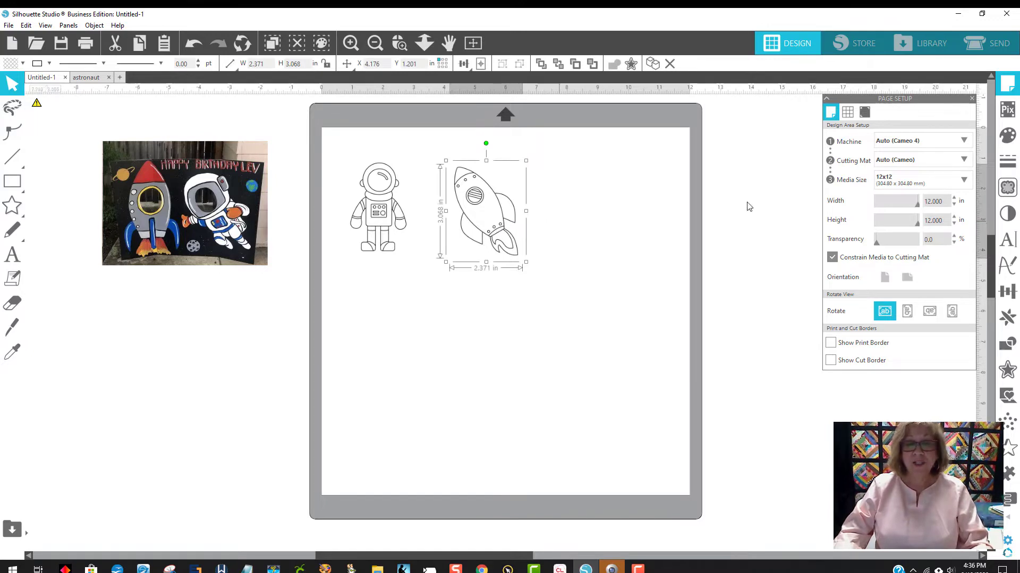
pyautogui.click(1006, 194)
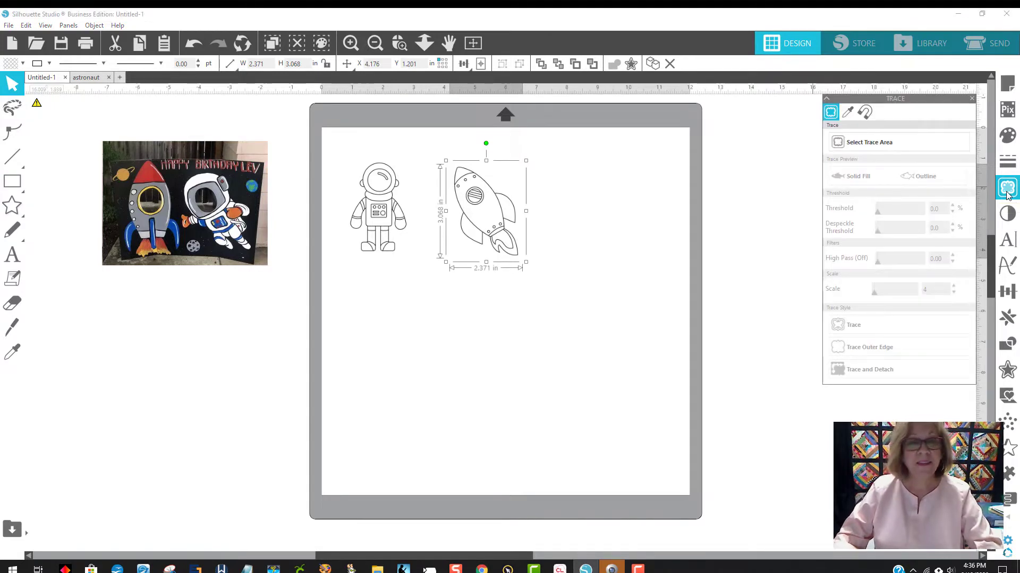
pyautogui.click(869, 145)
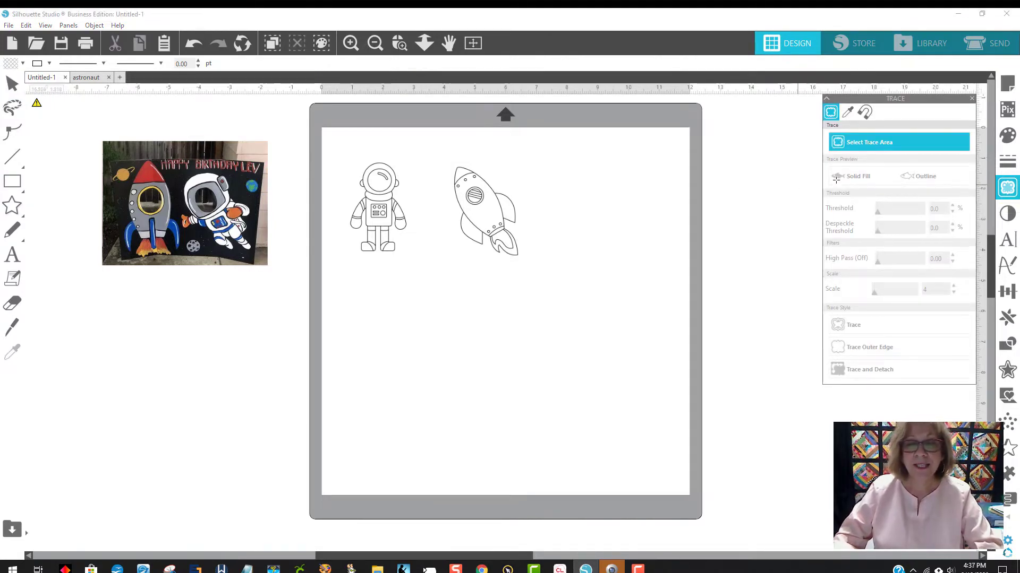
pyautogui.moveTo(451, 162)
pyautogui.mouseDown()
pyautogui.moveTo(571, 271)
pyautogui.moveTo(536, 270)
pyautogui.mouseUp()
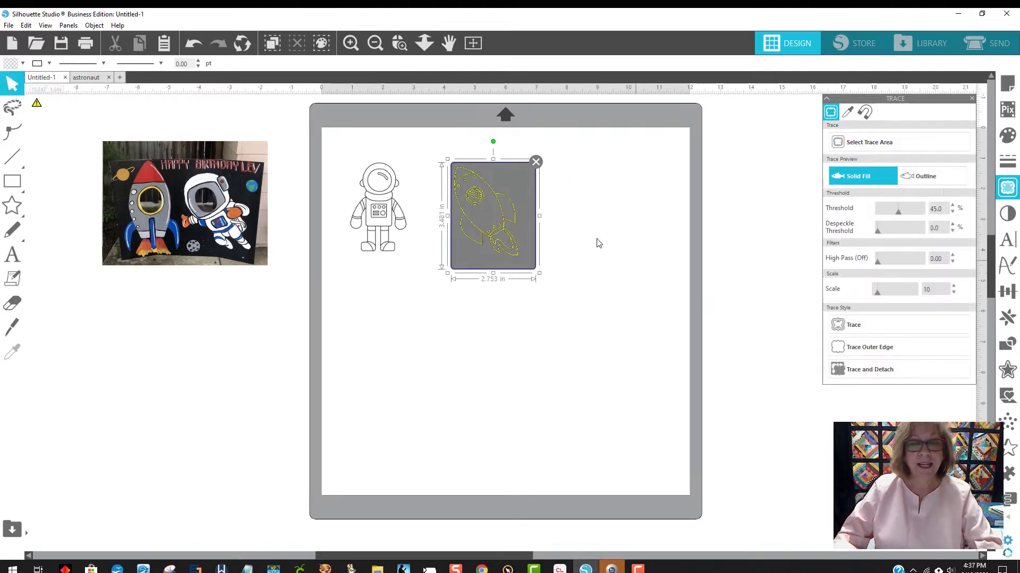
pyautogui.click(399, 43)
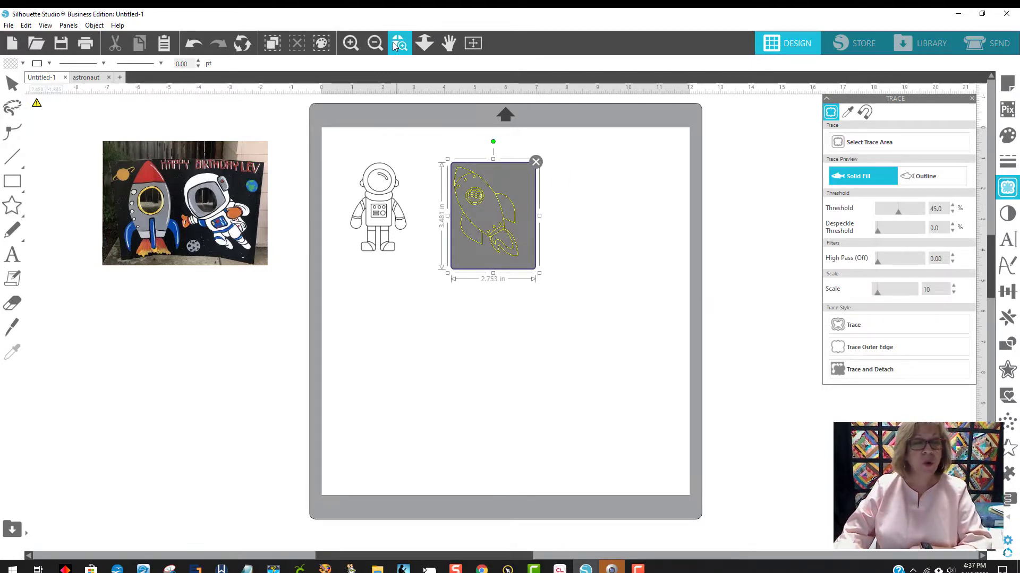
pyautogui.moveTo(291, 114); pyautogui.dragTo(637, 309)
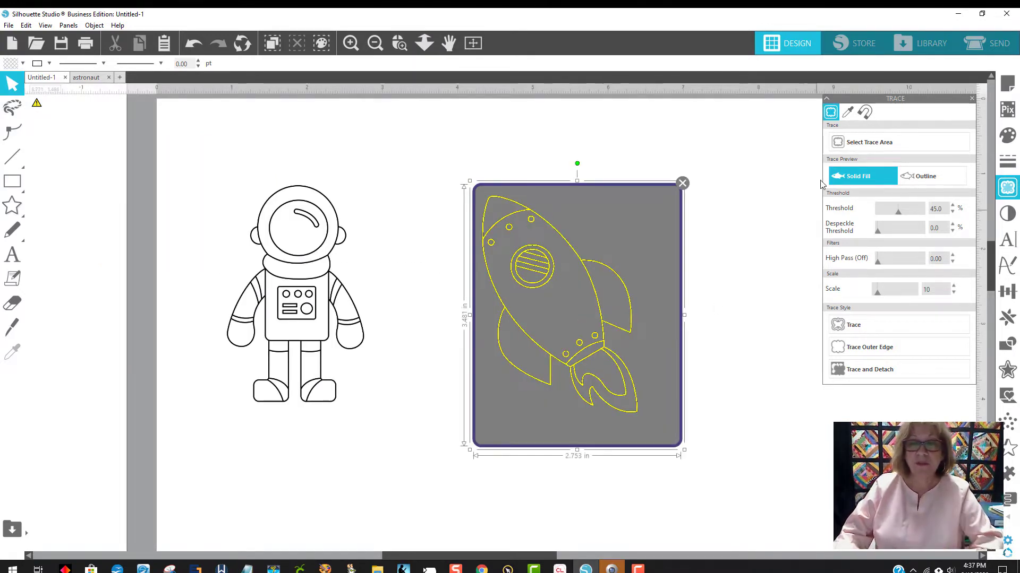
pyautogui.click(904, 213)
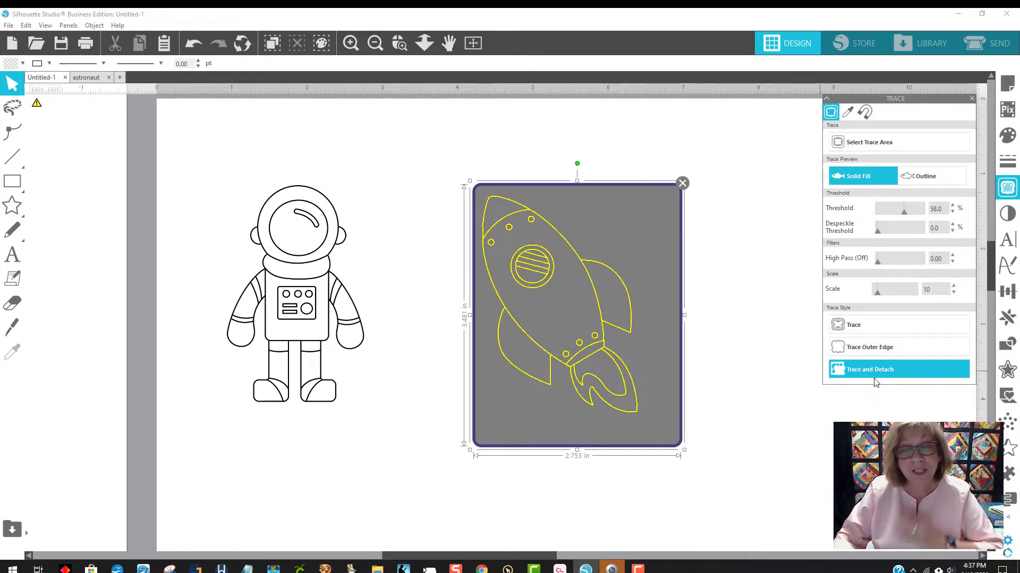
pyautogui.click(865, 326)
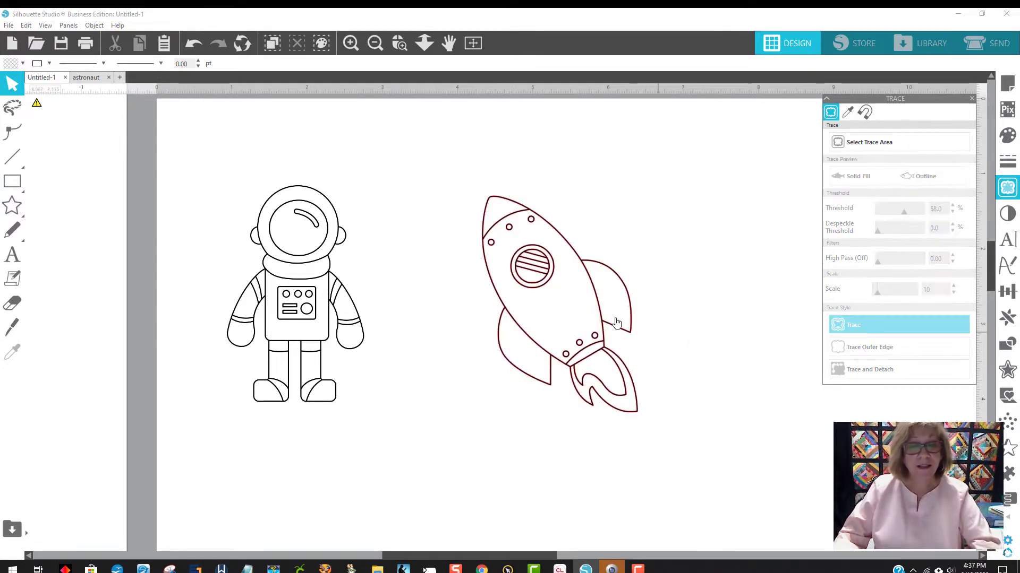
# Separate the rocket's trace from its source image, move that image off the mat beside the photo, and reposition the astronaut
pyautogui.moveTo(590, 302)
pyautogui.mouseDown()
pyautogui.moveTo(515, 352)
pyautogui.moveTo(682, 285)
pyautogui.moveTo(710, 260)
pyautogui.mouseUp()
pyautogui.moveTo(563, 238)
pyautogui.mouseDown()
pyautogui.moveTo(197, 255)
pyautogui.moveTo(404, 218)
pyautogui.moveTo(418, 204)
pyautogui.moveTo(122, 235)
pyautogui.moveTo(6, 297)
pyautogui.mouseUp()
pyautogui.moveTo(403, 219); pyautogui.dragTo(481, 212)
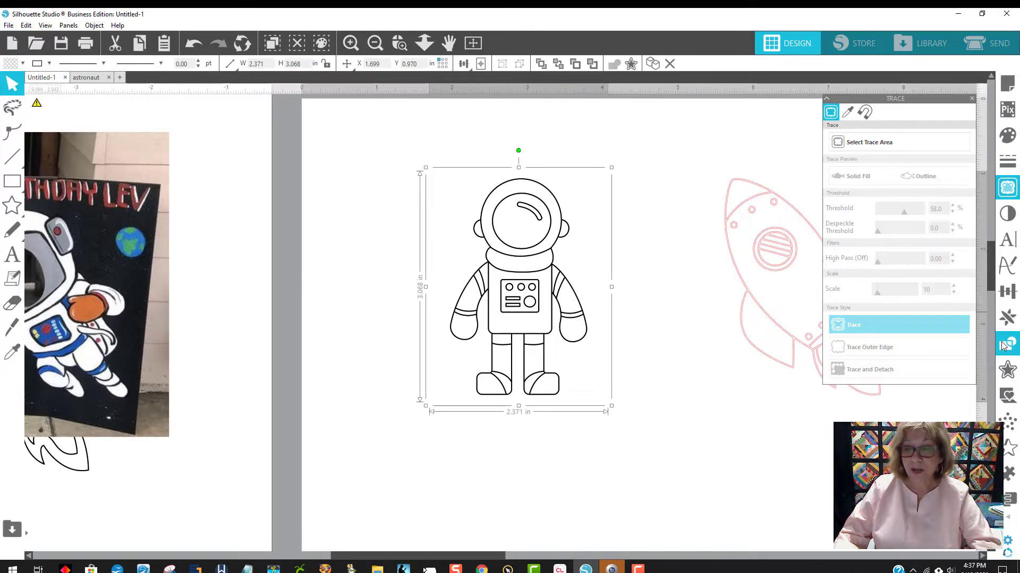
# Trace the astronaut image, using a trace area around the whole figure and a threshold of 51%
pyautogui.click(1008, 189)
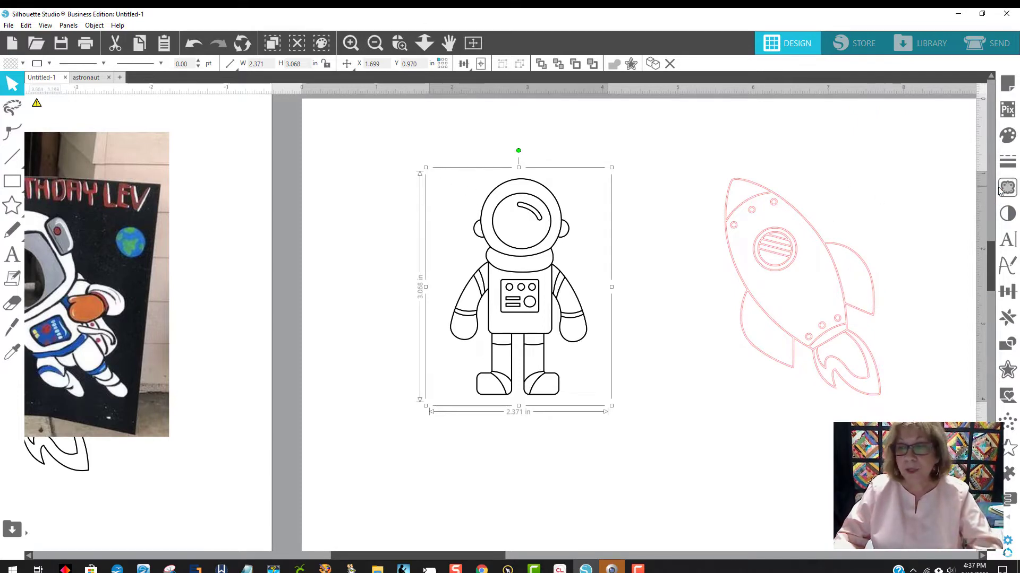
pyautogui.click(1000, 189)
pyautogui.click(878, 152)
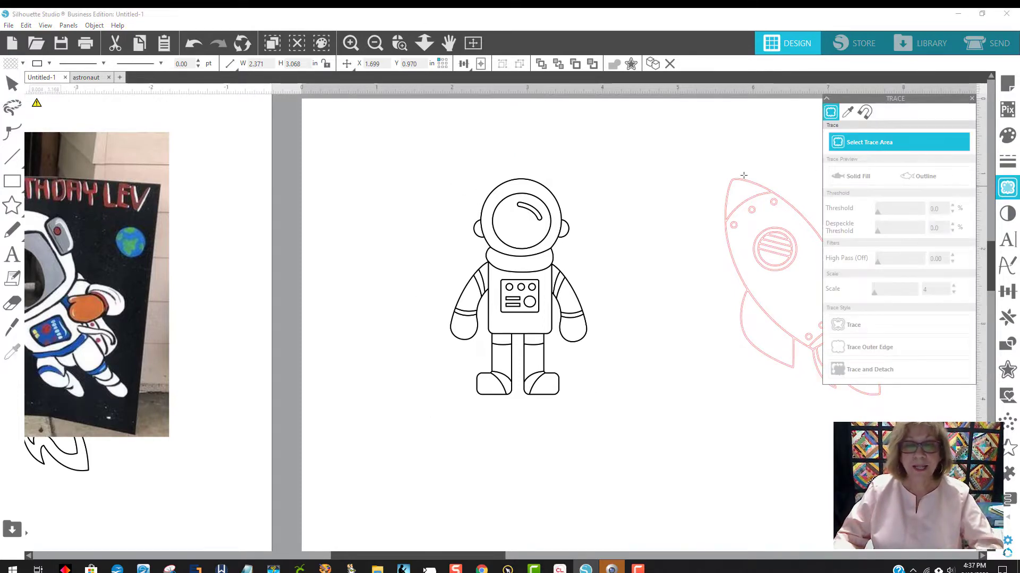
pyautogui.moveTo(424, 161)
pyautogui.mouseDown()
pyautogui.moveTo(540, 233)
pyautogui.moveTo(613, 402)
pyautogui.mouseUp()
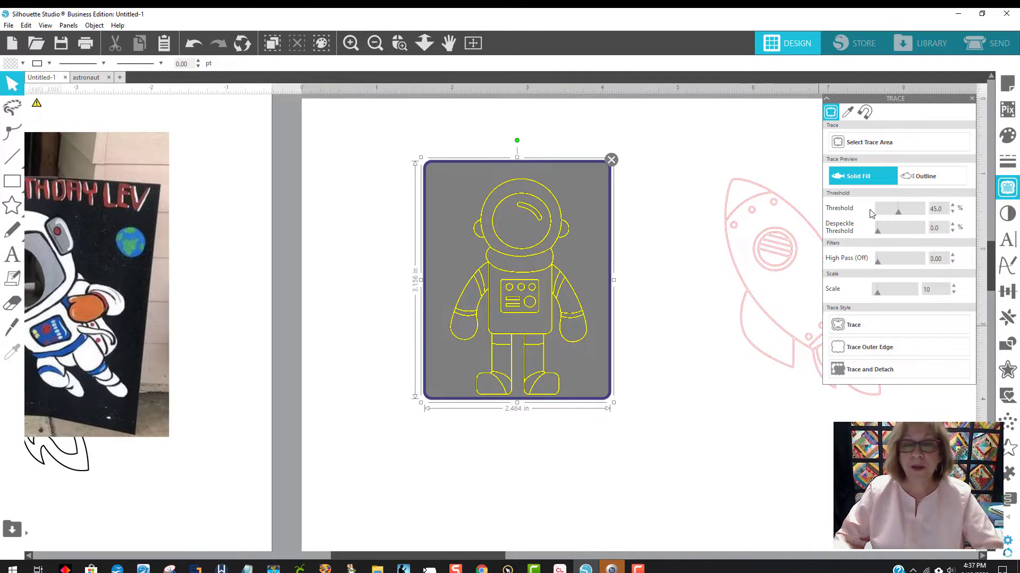
pyautogui.click(901, 213)
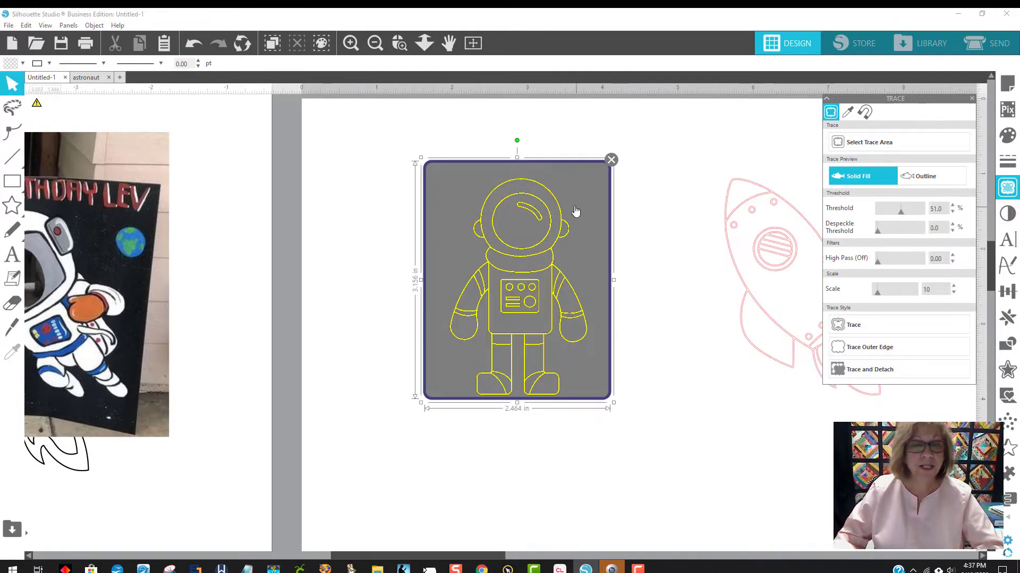
pyautogui.click(845, 325)
# Move the original astronaut image off the mat and place the birthday photo next to the traced astronaut for reference
pyautogui.moveTo(469, 310)
pyautogui.mouseDown()
pyautogui.moveTo(583, 326)
pyautogui.moveTo(303, 361)
pyautogui.moveTo(53, 412)
pyautogui.mouseUp()
pyautogui.moveTo(156, 314)
pyautogui.mouseDown()
pyautogui.moveTo(260, 291)
pyautogui.moveTo(339, 301)
pyautogui.mouseUp()
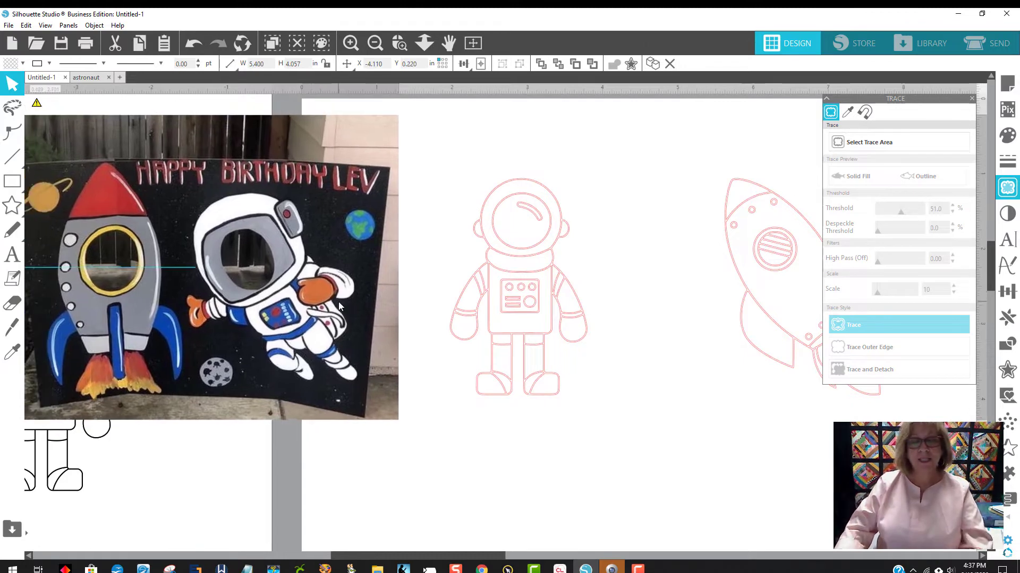
pyautogui.click(432, 297)
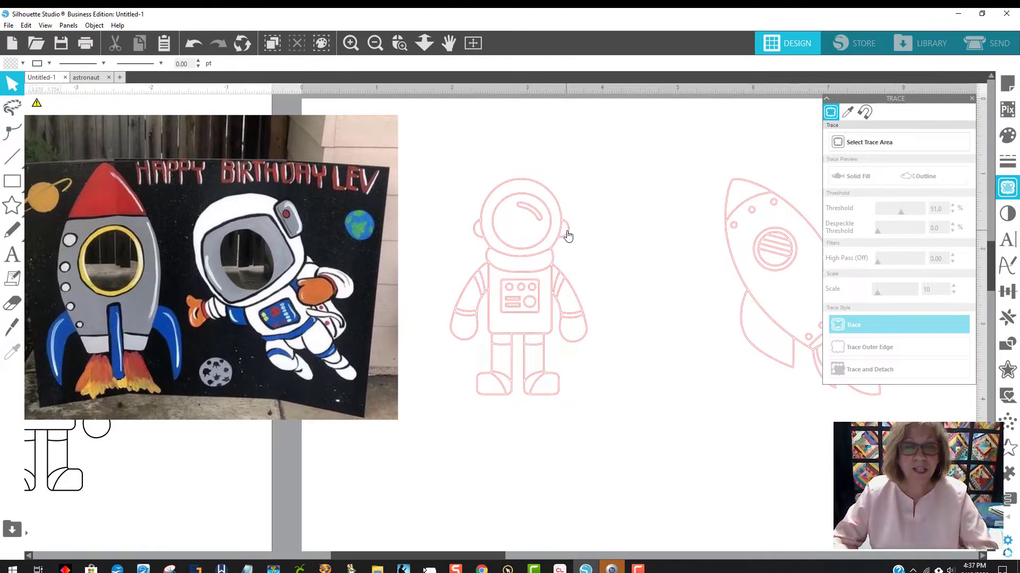
pyautogui.moveTo(560, 235); pyautogui.dragTo(587, 236)
pyautogui.moveTo(359, 263); pyautogui.dragTo(394, 271)
pyautogui.click(456, 277)
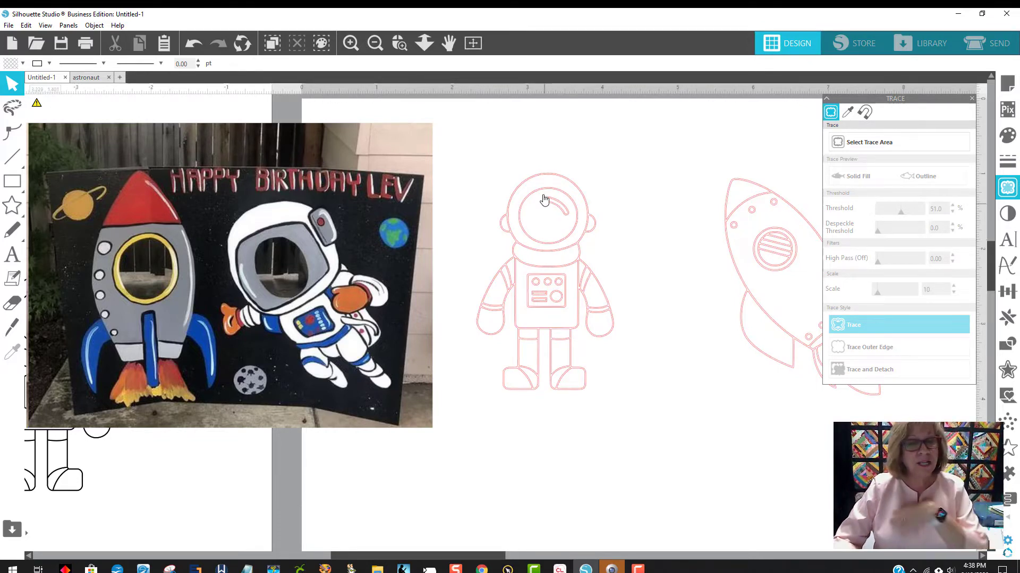
# Fill the traced astronaut with light green and release its compound path
pyautogui.click(539, 180)
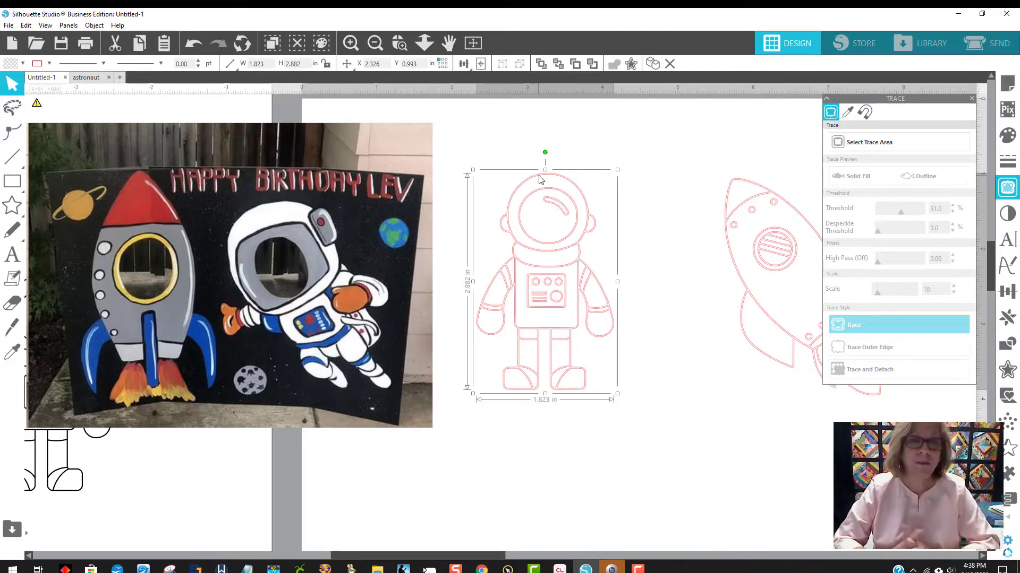
pyautogui.click(8, 67)
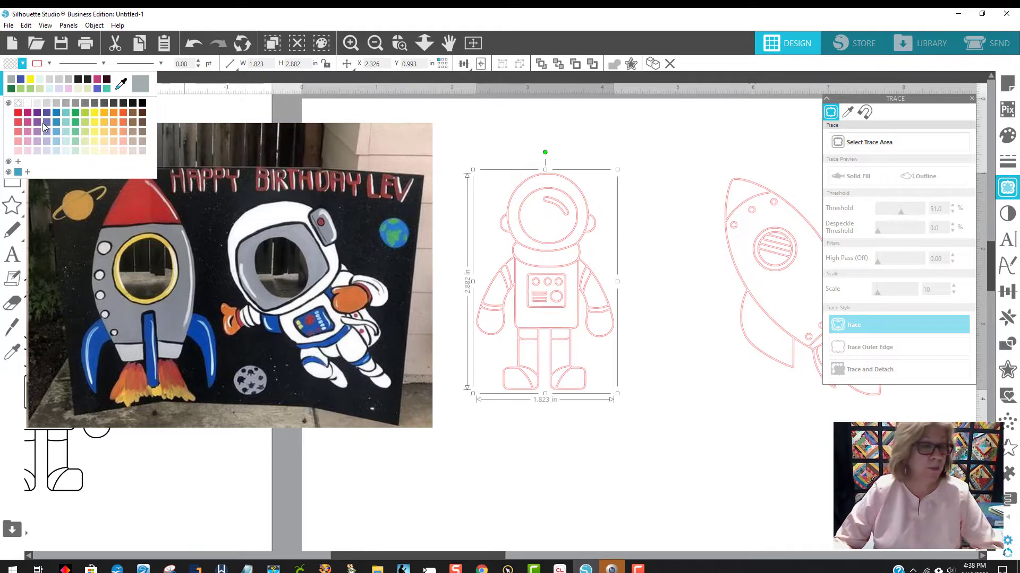
pyautogui.click(76, 140)
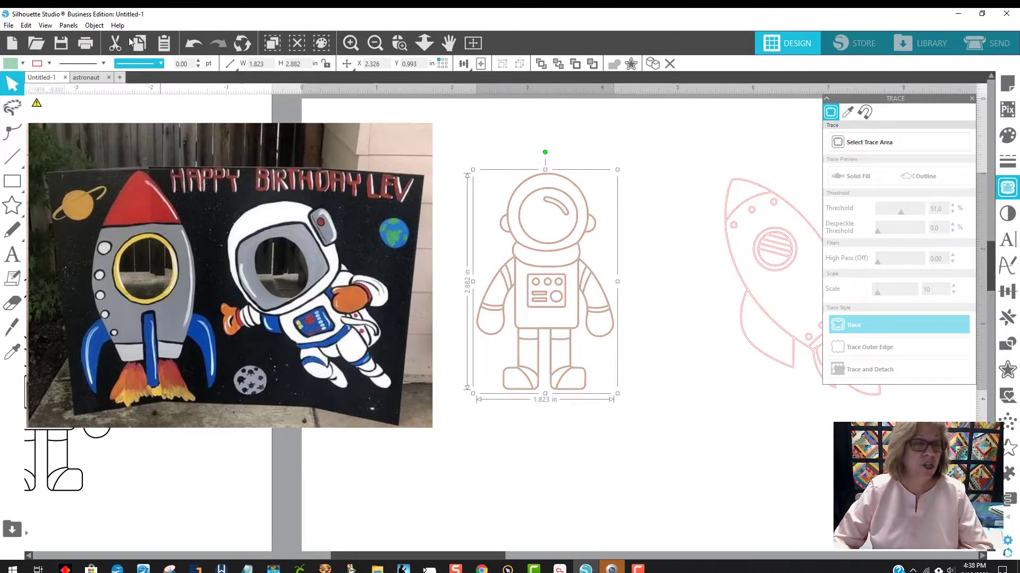
pyautogui.click(94, 25)
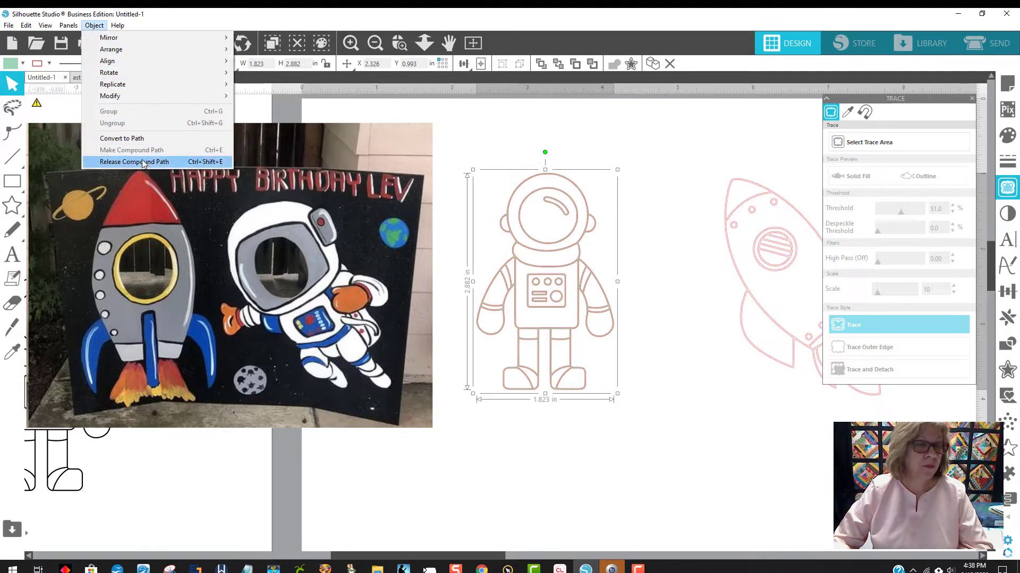
pyautogui.click(202, 162)
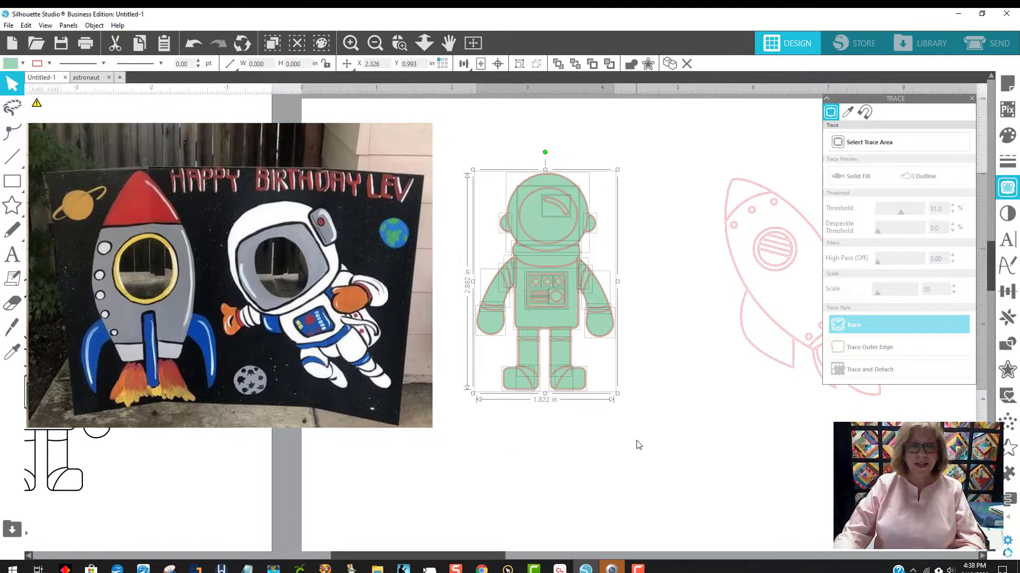
# Try a black fill on all astronaut pieces, restore the light green fill and deselect them
pyautogui.click(11, 65)
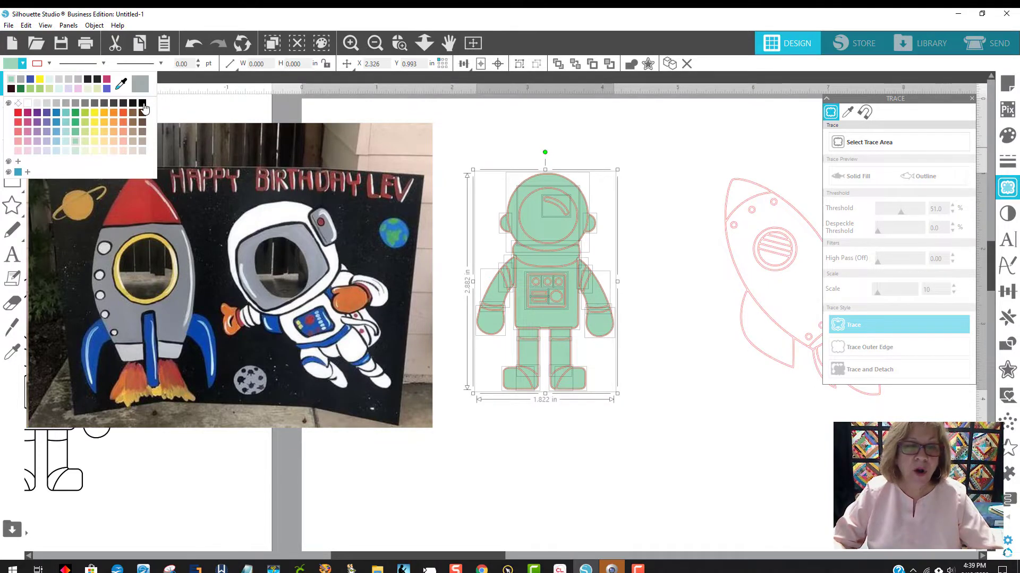
pyautogui.click(143, 104)
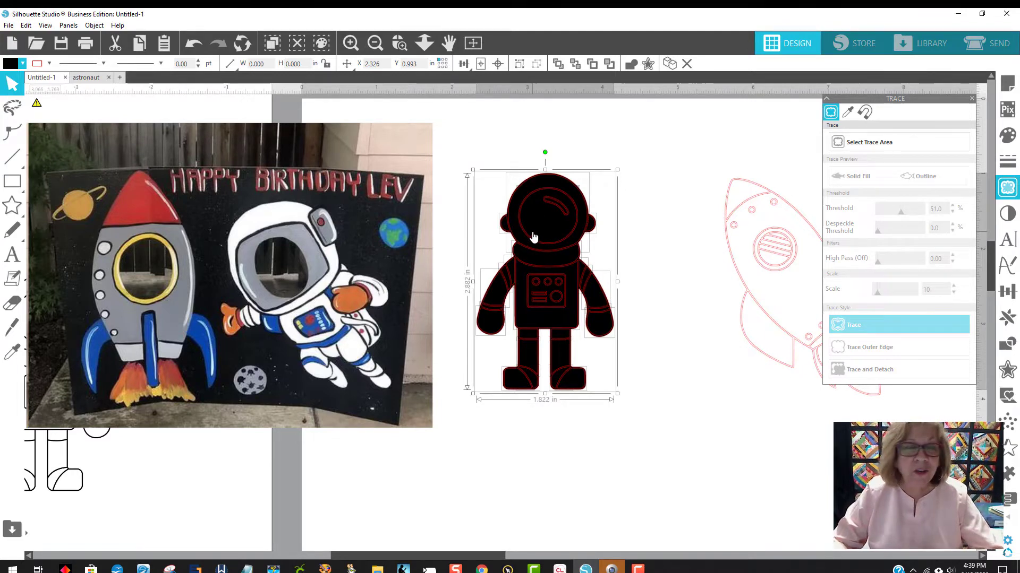
pyautogui.click(17, 63)
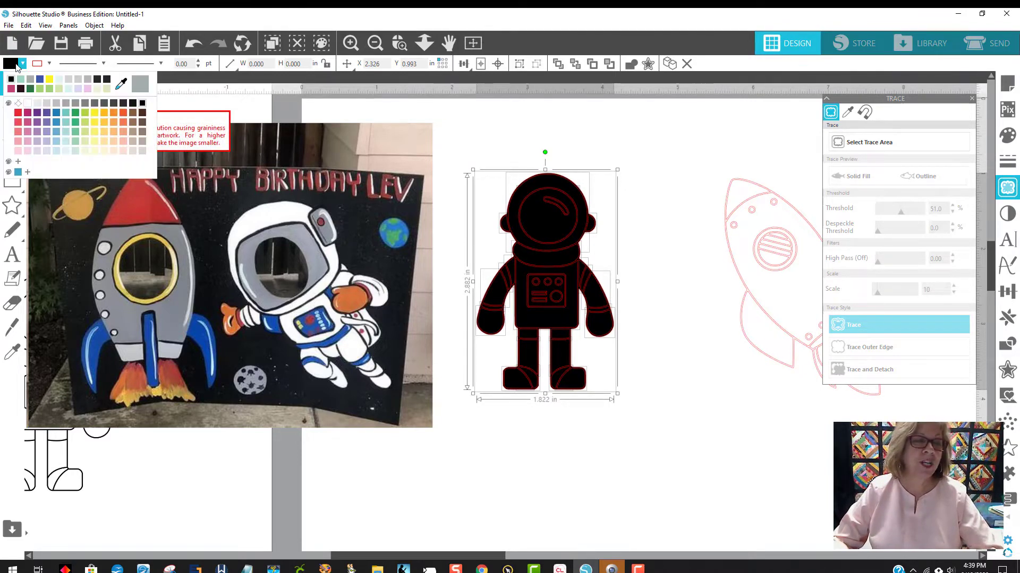
pyautogui.click(77, 142)
pyautogui.click(703, 417)
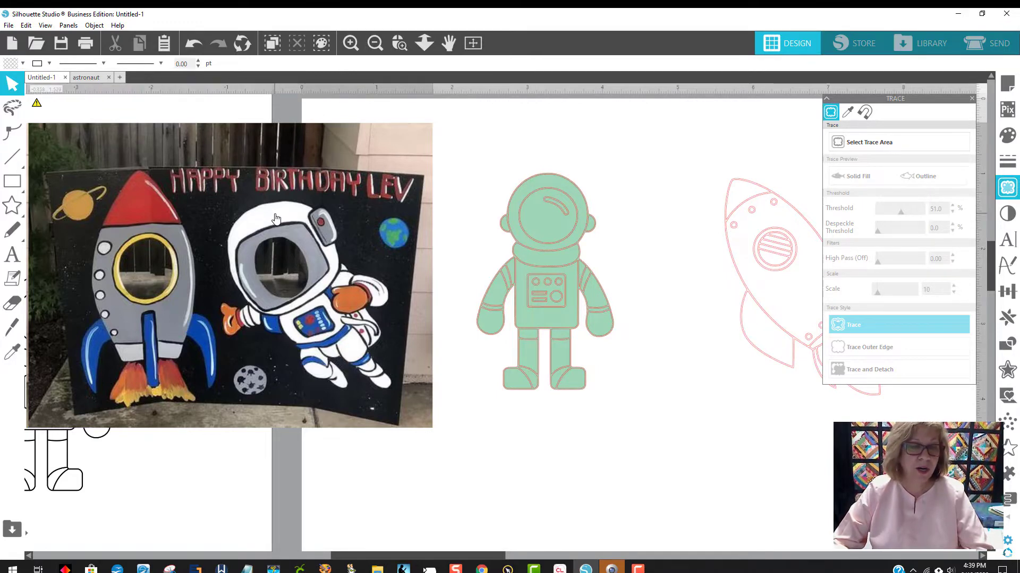
# Fill the astronaut's helmet, torso, both arms, one leg and both boots with white
pyautogui.click(539, 191)
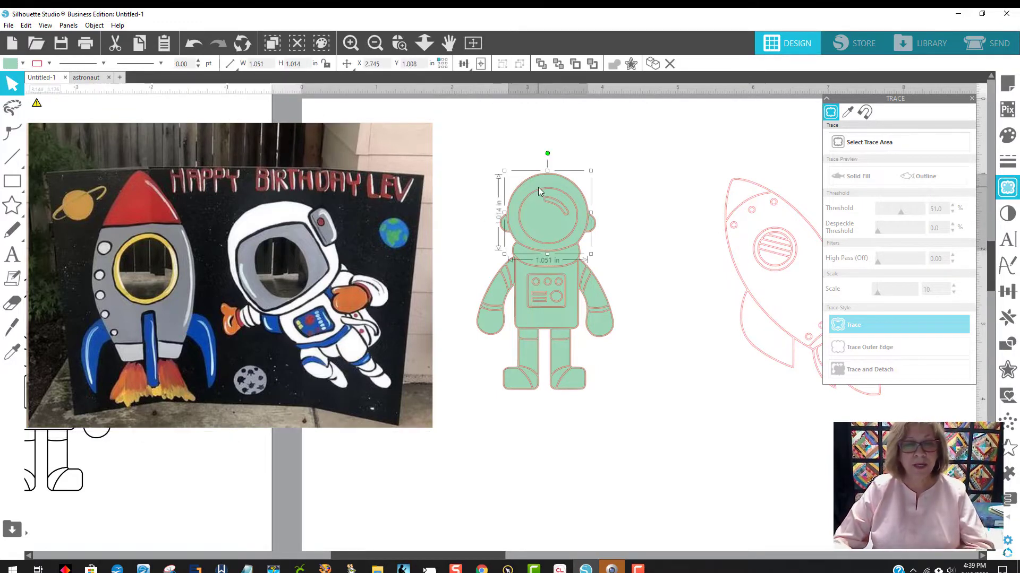
pyautogui.keyDown('shift'); pyautogui.click(523, 271); pyautogui.keyUp('shift')
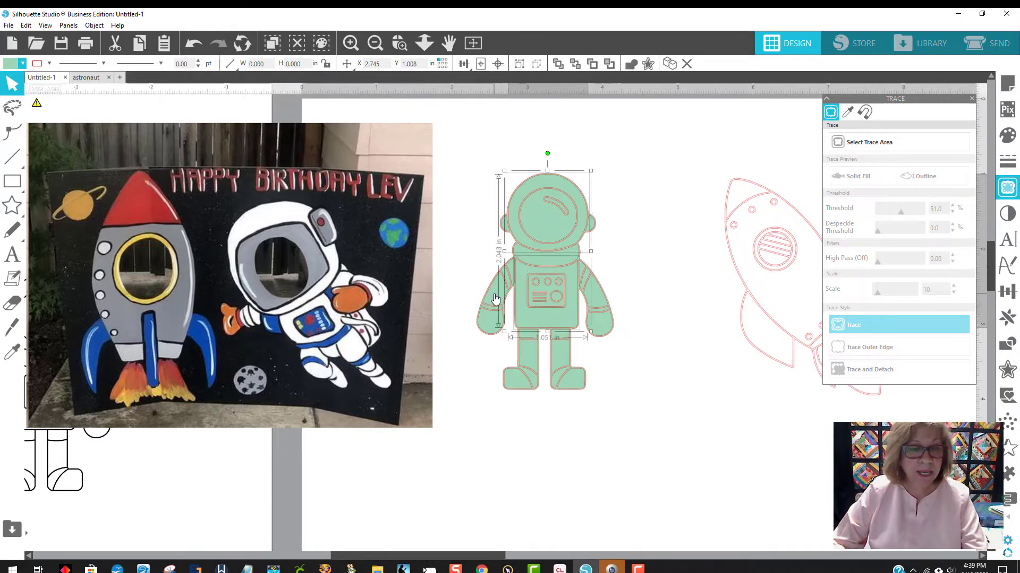
pyautogui.keyDown('shift'); pyautogui.click(494, 299); pyautogui.keyUp('shift')
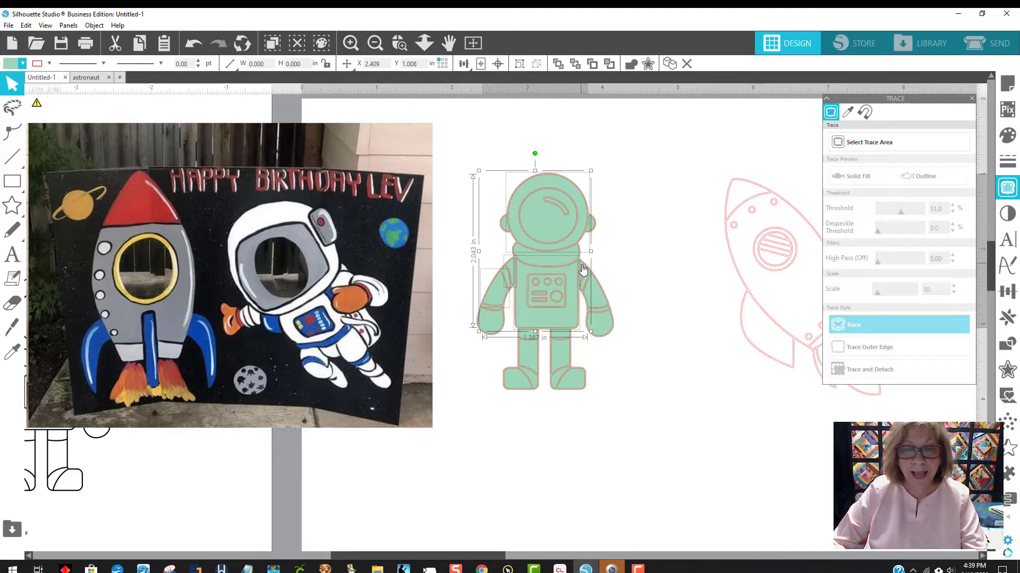
pyautogui.keyDown('shift'); pyautogui.click(598, 296); pyautogui.keyUp('shift')
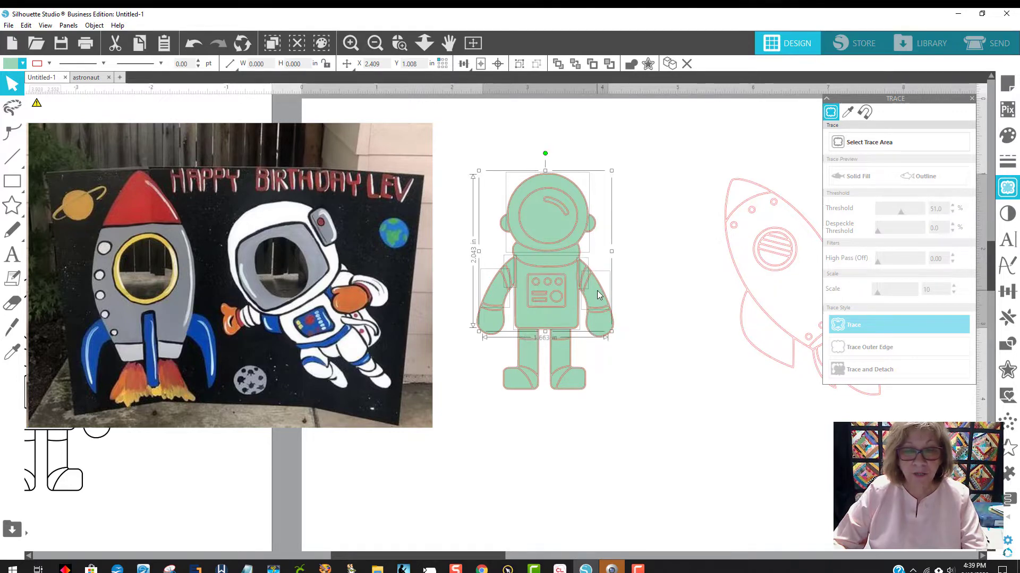
pyautogui.keyDown('shift'); pyautogui.click(562, 351); pyautogui.keyUp('shift')
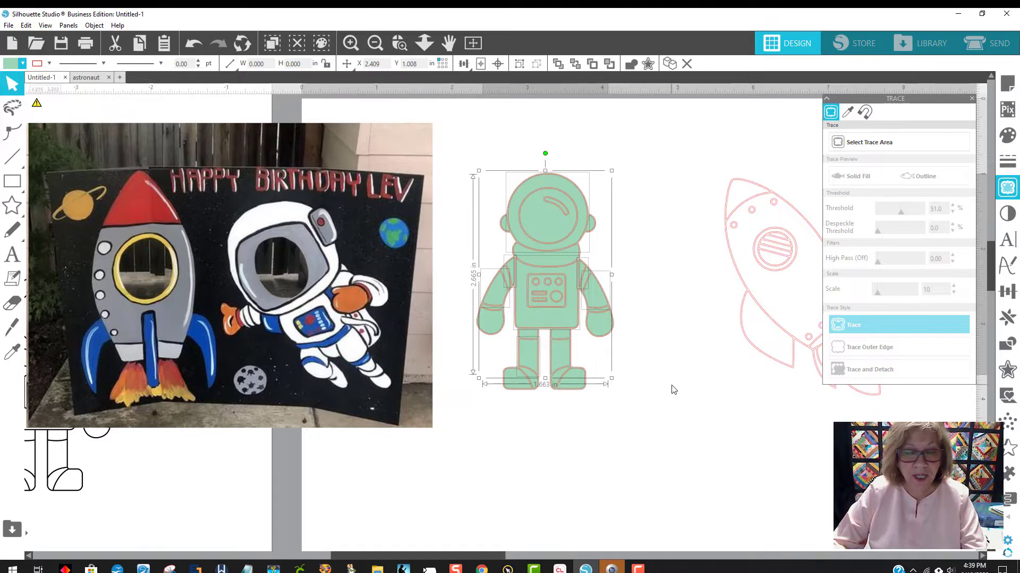
pyautogui.keyDown('shift'); pyautogui.click(569, 384); pyautogui.keyUp('shift')
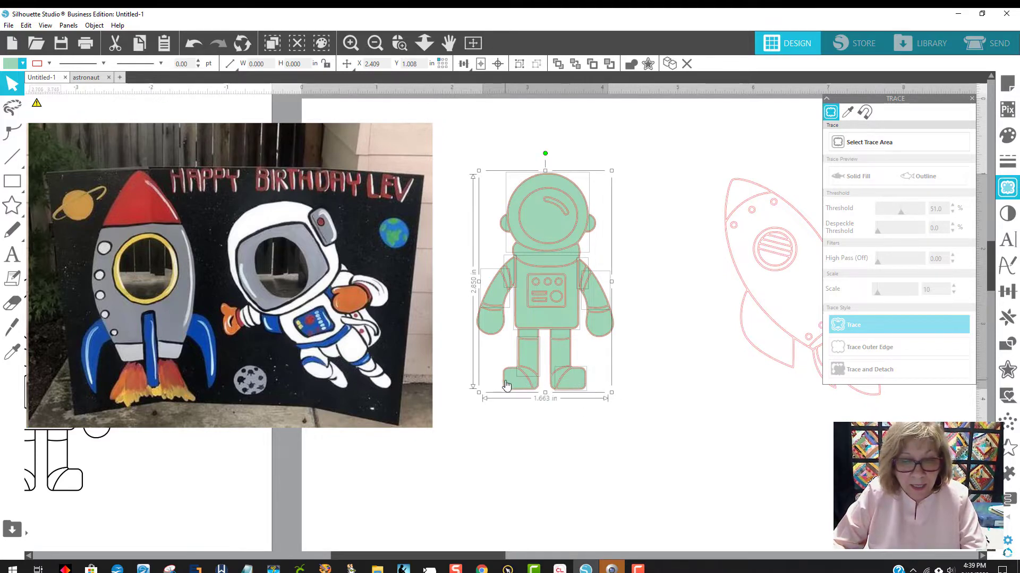
pyautogui.click(9, 68)
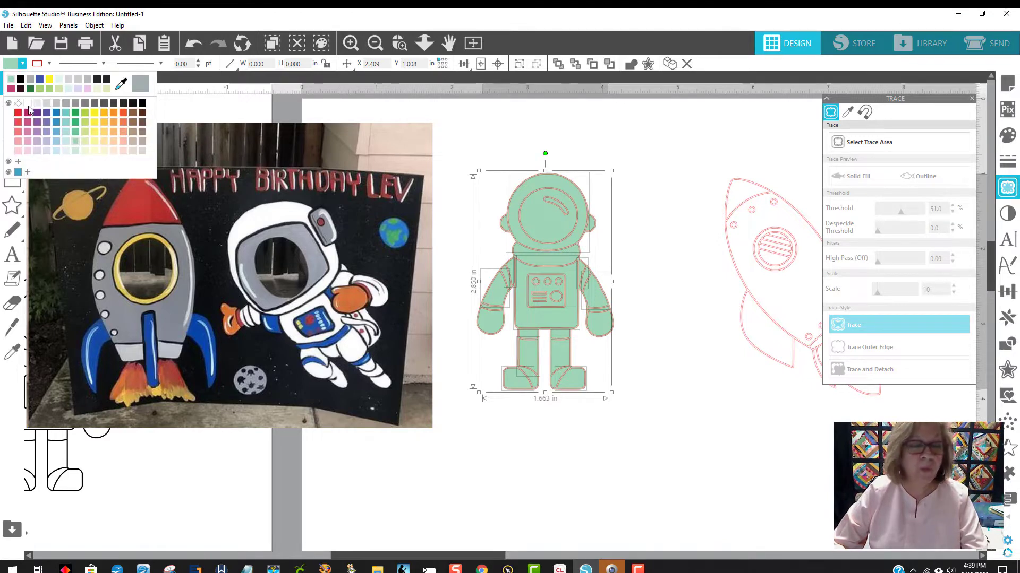
pyautogui.click(29, 108)
pyautogui.click(687, 409)
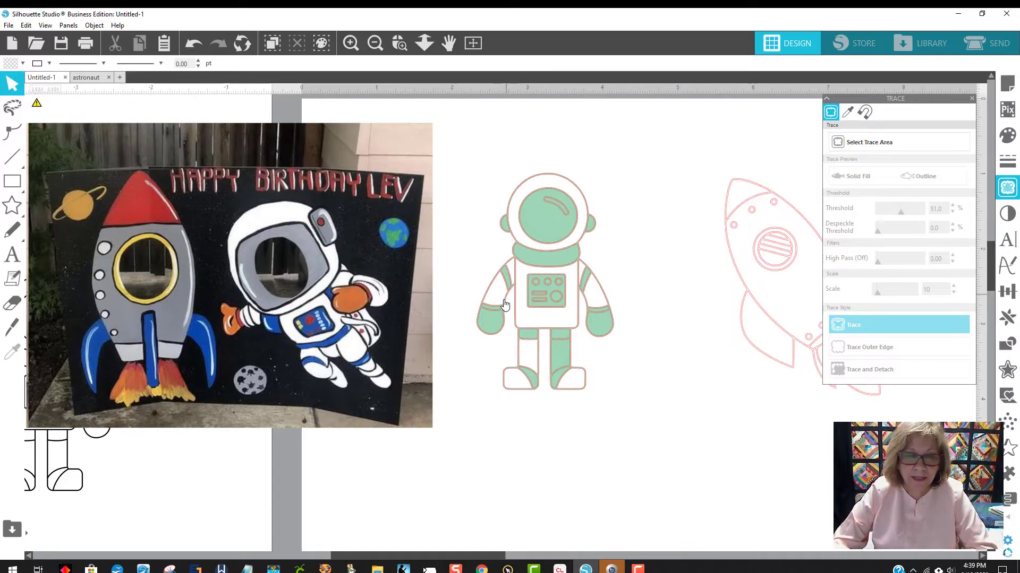
# Fill the astronaut's remaining green leg with white to match the other leg
pyautogui.click(564, 357)
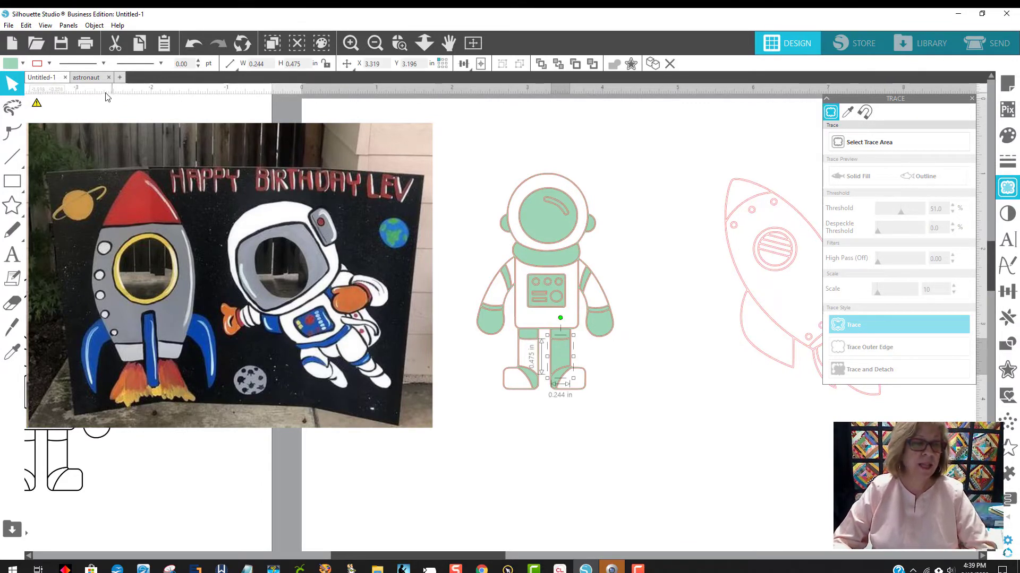
pyautogui.click(11, 67)
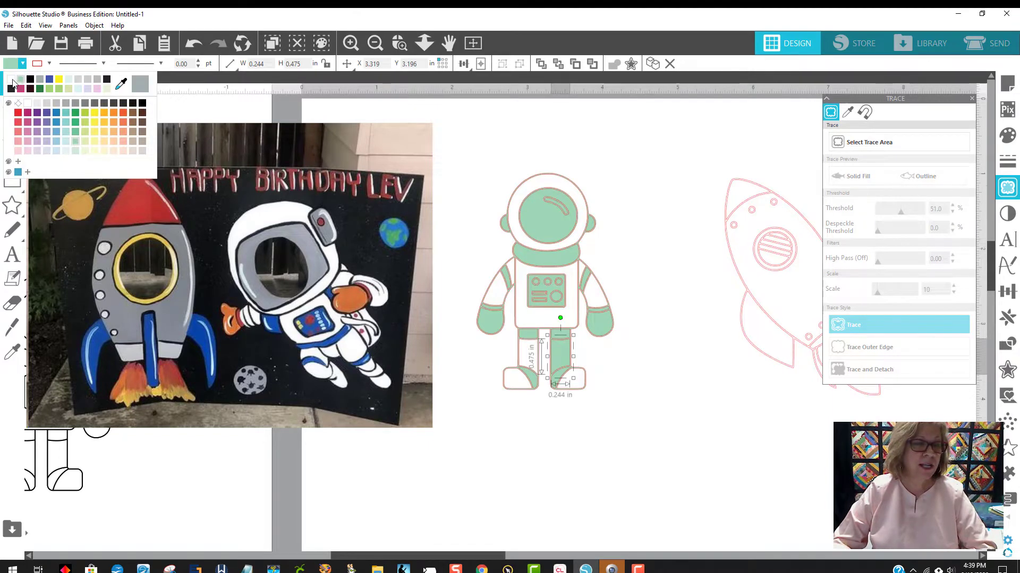
pyautogui.click(15, 82)
pyautogui.click(642, 376)
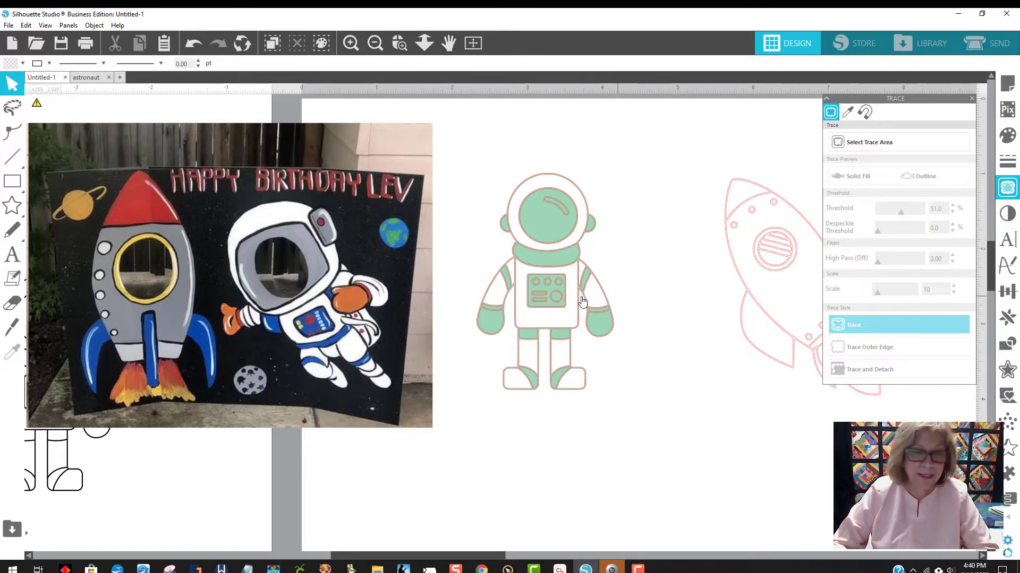
# Fill the astronaut's collar, shoulder bands, cuffs, upper leg bands and inner boot pieces with dark blue 404693
pyautogui.click(506, 277)
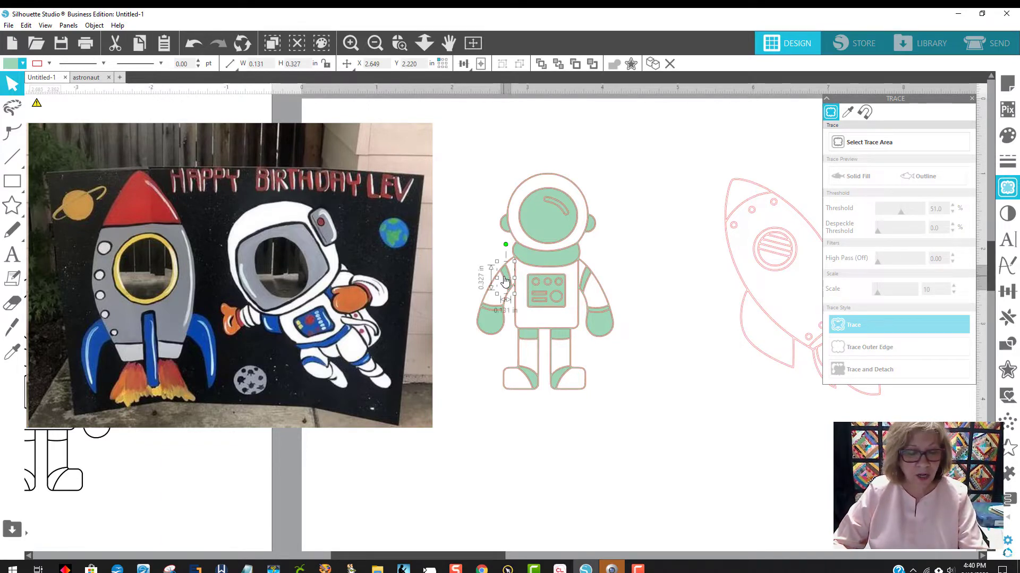
pyautogui.keyDown('shift'); pyautogui.click(586, 279); pyautogui.keyUp('shift')
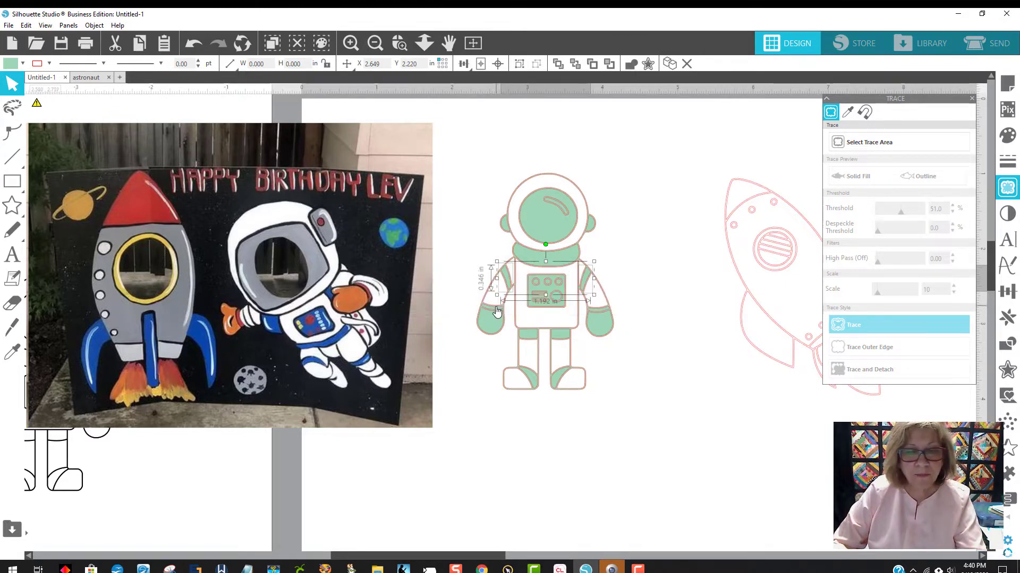
pyautogui.keyDown('shift'); pyautogui.click(494, 308); pyautogui.keyUp('shift')
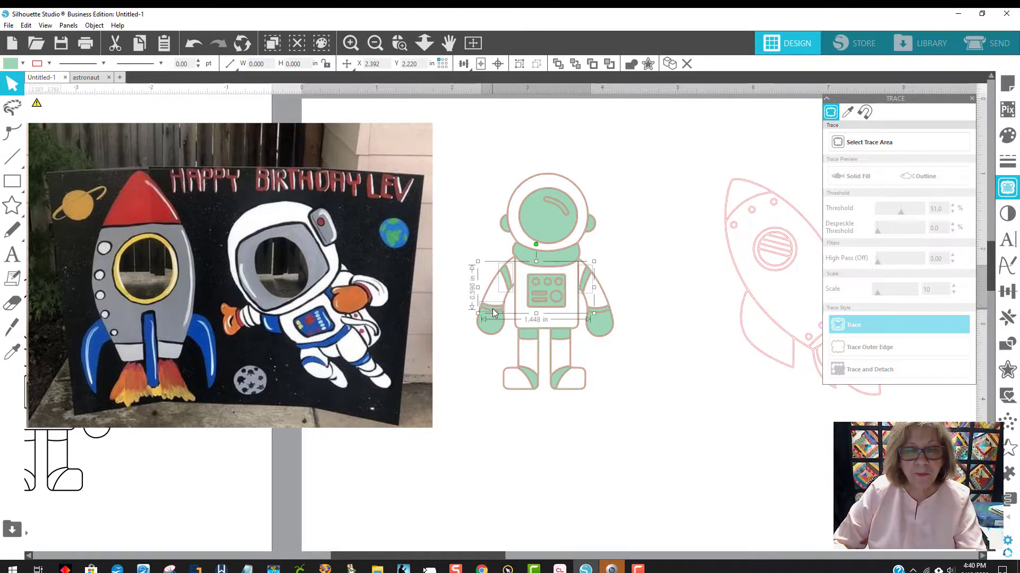
pyautogui.keyDown('shift'); pyautogui.click(603, 316); pyautogui.keyUp('shift')
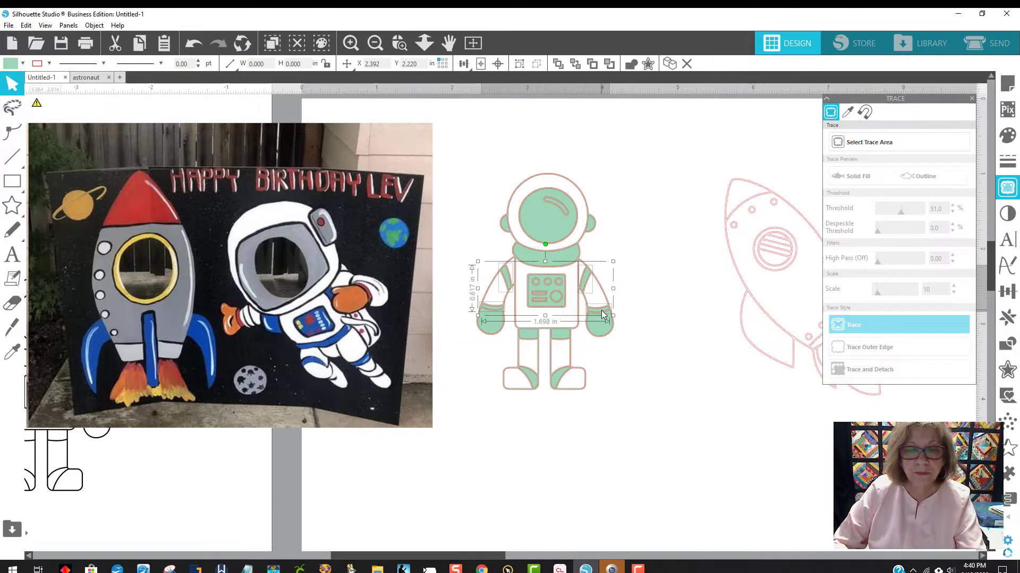
pyautogui.keyDown('shift'); pyautogui.click(567, 340); pyautogui.keyUp('shift')
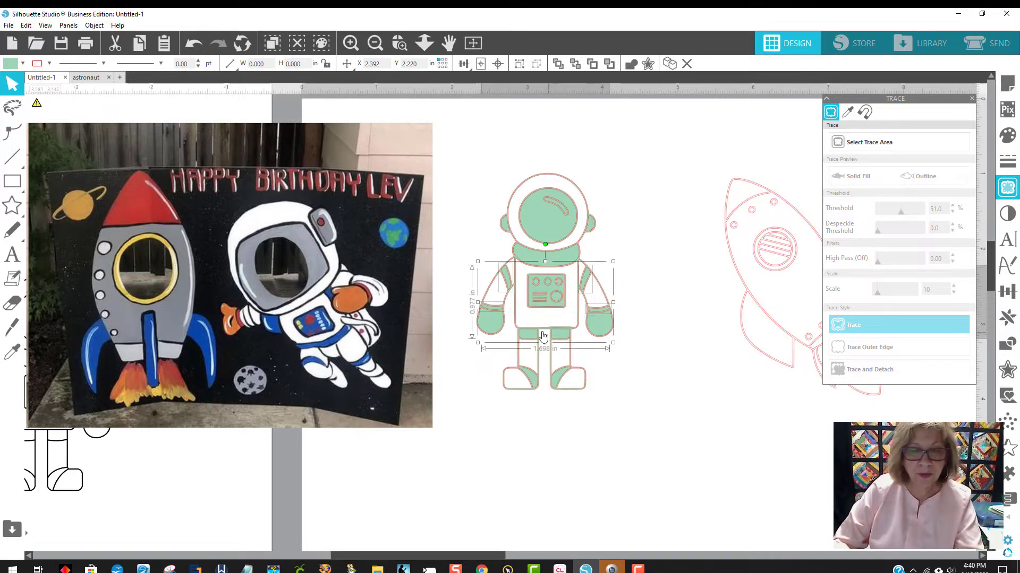
pyautogui.keyDown('shift'); pyautogui.click(535, 385); pyautogui.keyUp('shift')
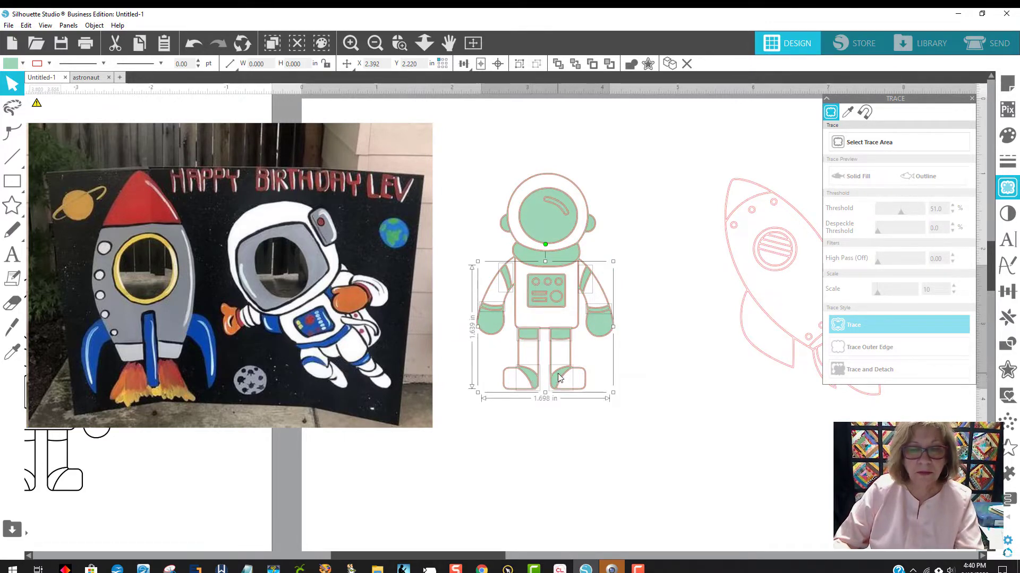
pyautogui.keyDown('shift'); pyautogui.click(543, 256); pyautogui.keyUp('shift')
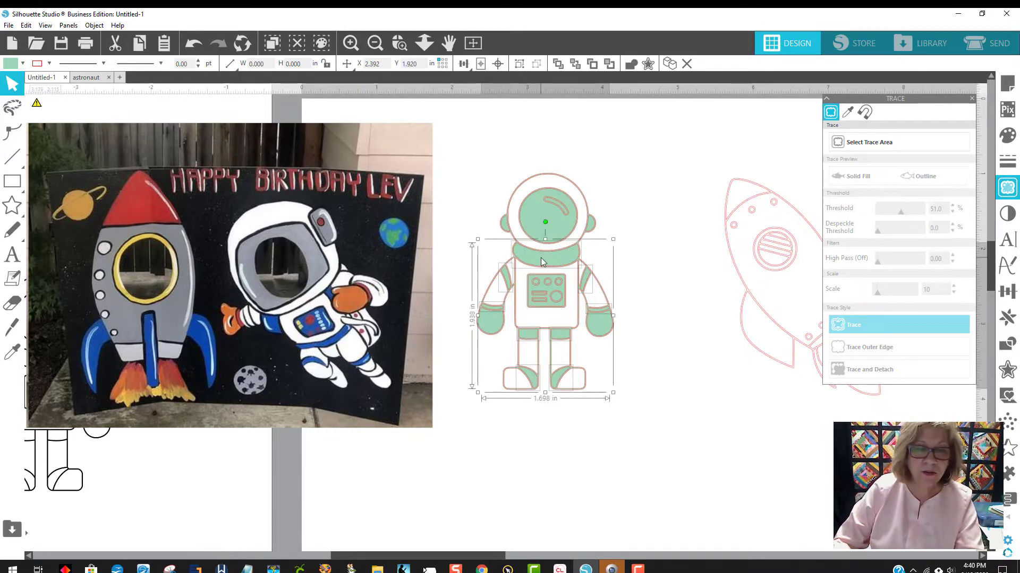
pyautogui.click(10, 70)
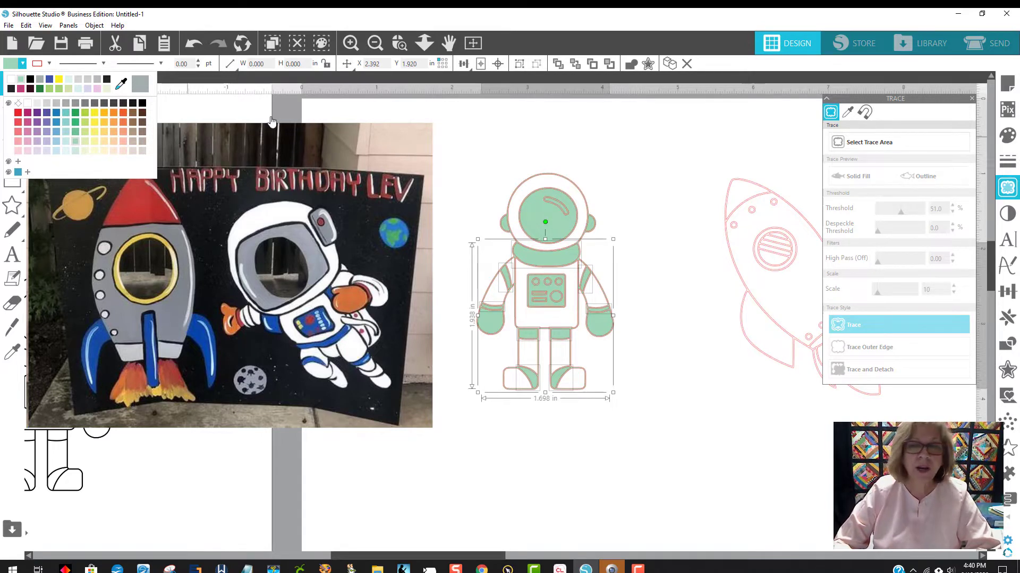
pyautogui.click(1007, 137)
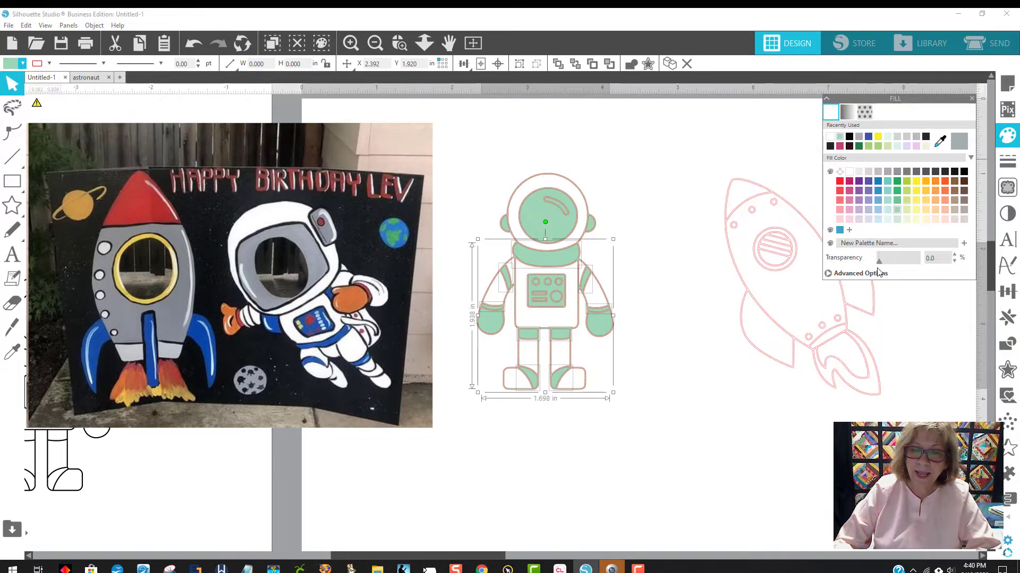
pyautogui.click(861, 274)
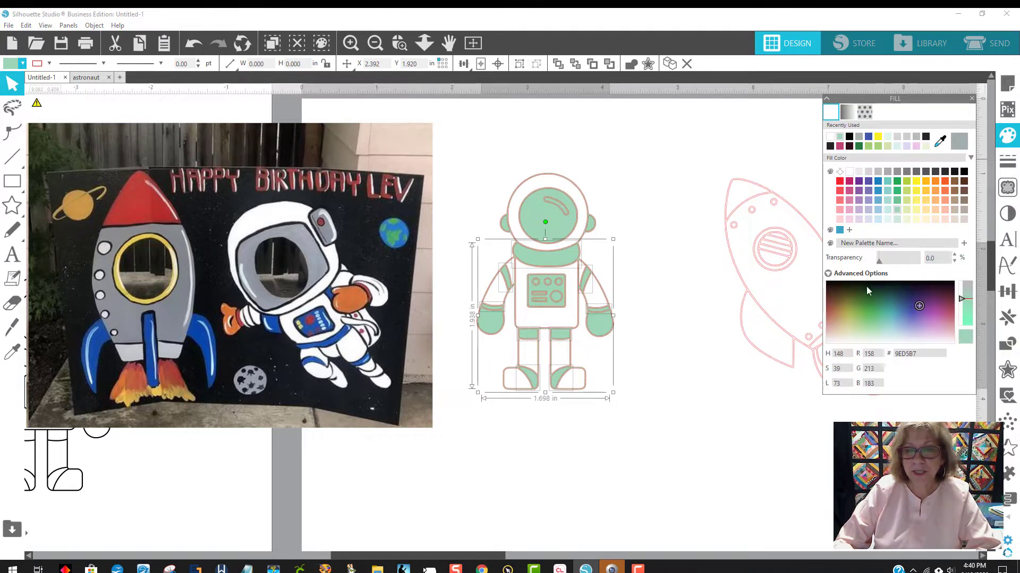
pyautogui.moveTo(915, 317)
pyautogui.mouseDown()
pyautogui.moveTo(908, 290)
pyautogui.moveTo(909, 307)
pyautogui.mouseUp()
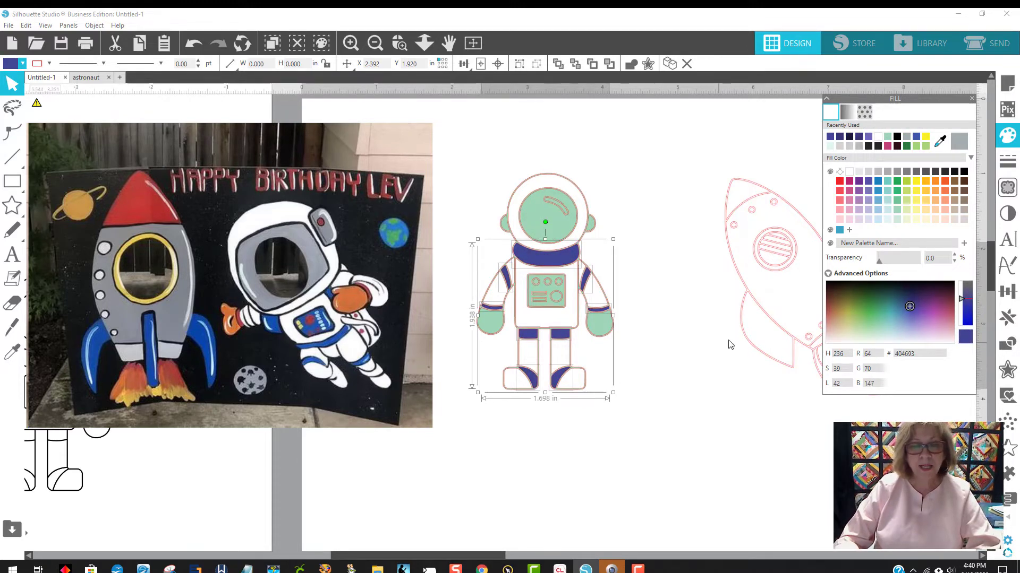
pyautogui.click(691, 343)
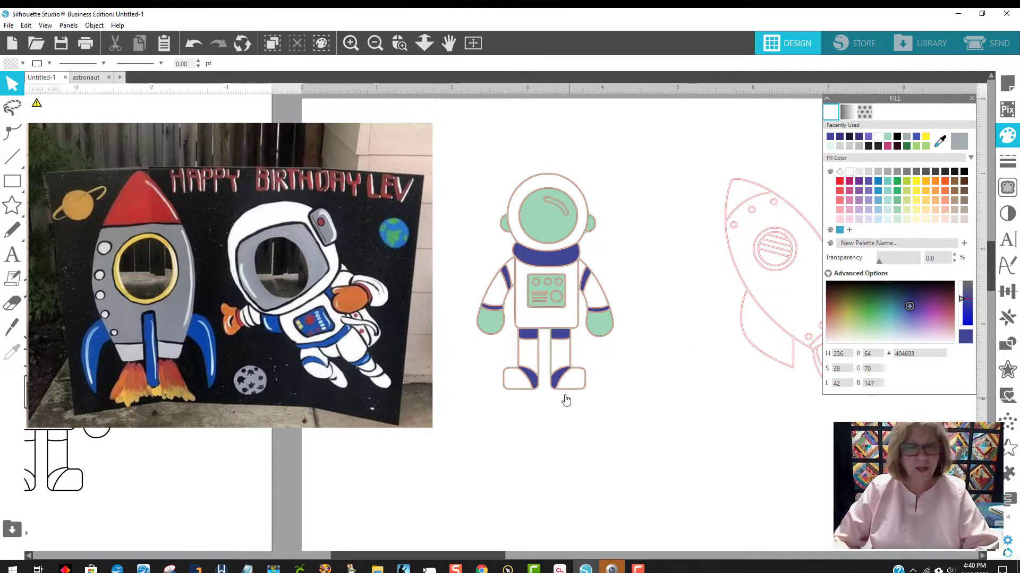
# Fill both of the astronaut's gloves with orange F68E27
pyautogui.click(597, 324)
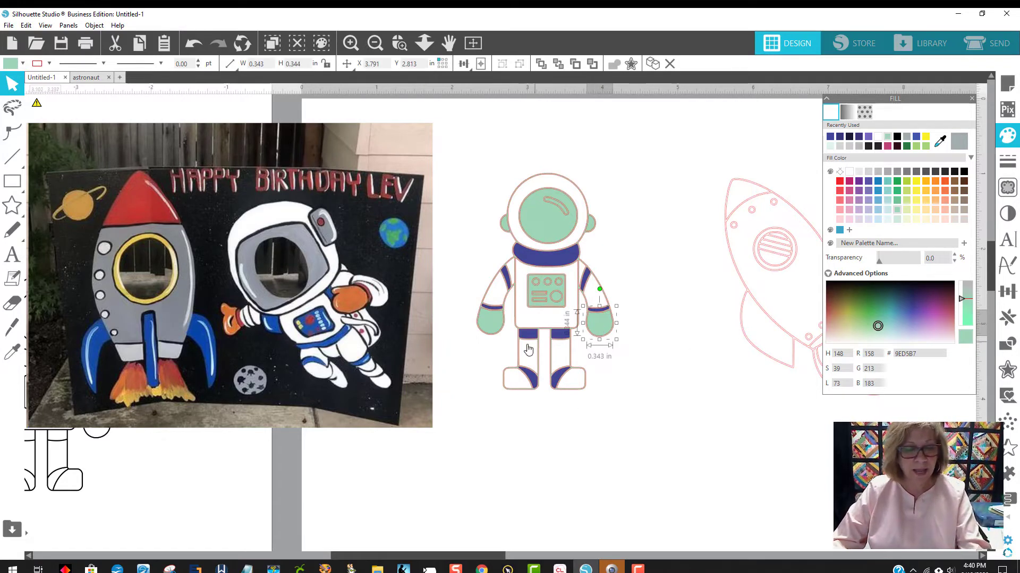
pyautogui.keyDown('shift'); pyautogui.click(487, 324); pyautogui.keyUp('shift')
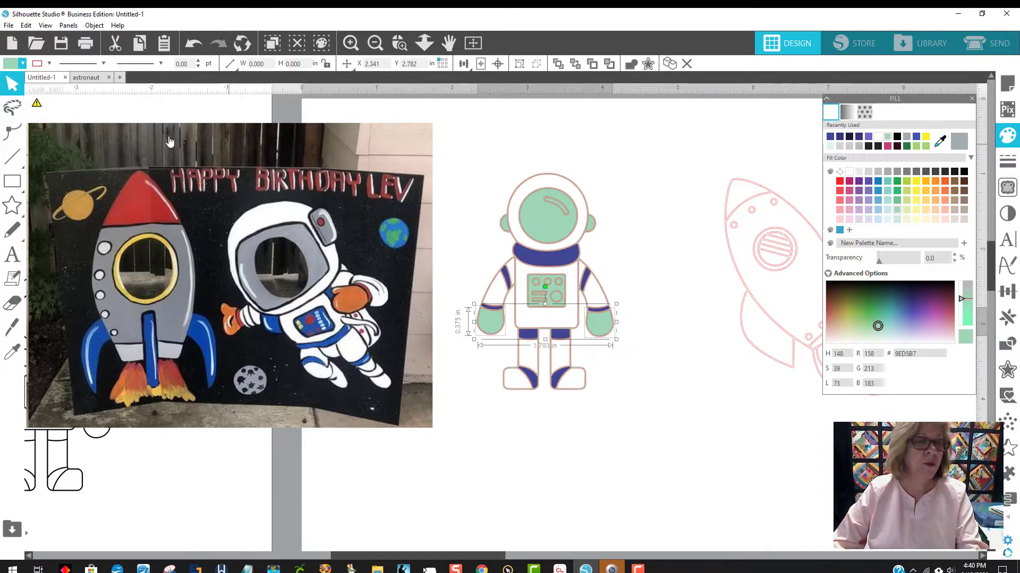
pyautogui.click(7, 64)
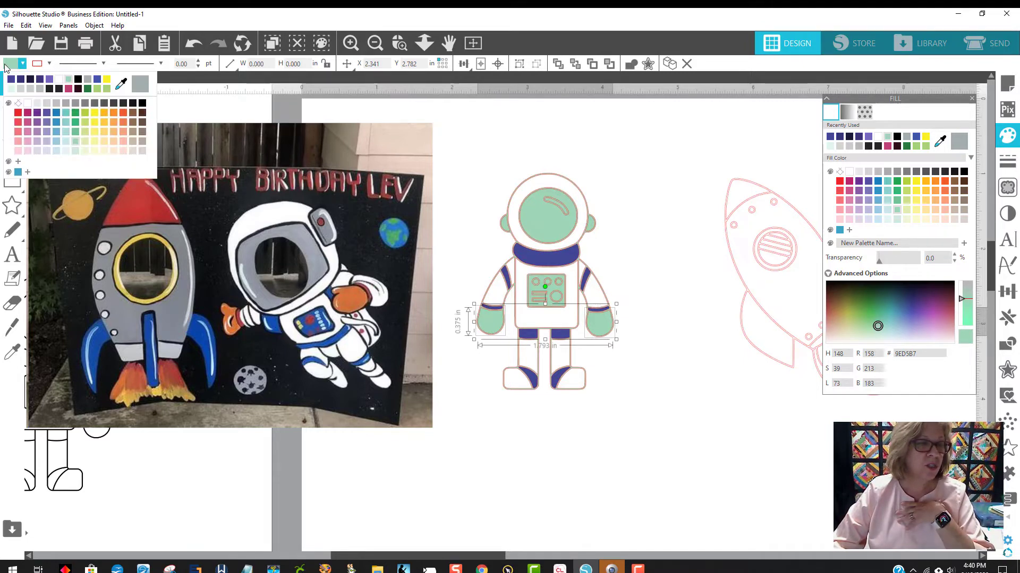
pyautogui.click(114, 112)
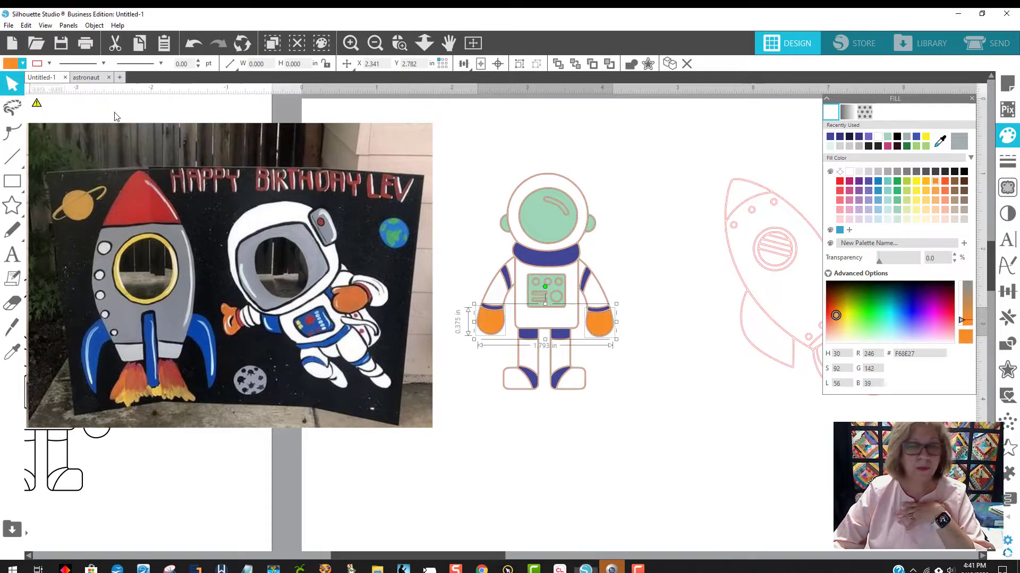
pyautogui.click(666, 396)
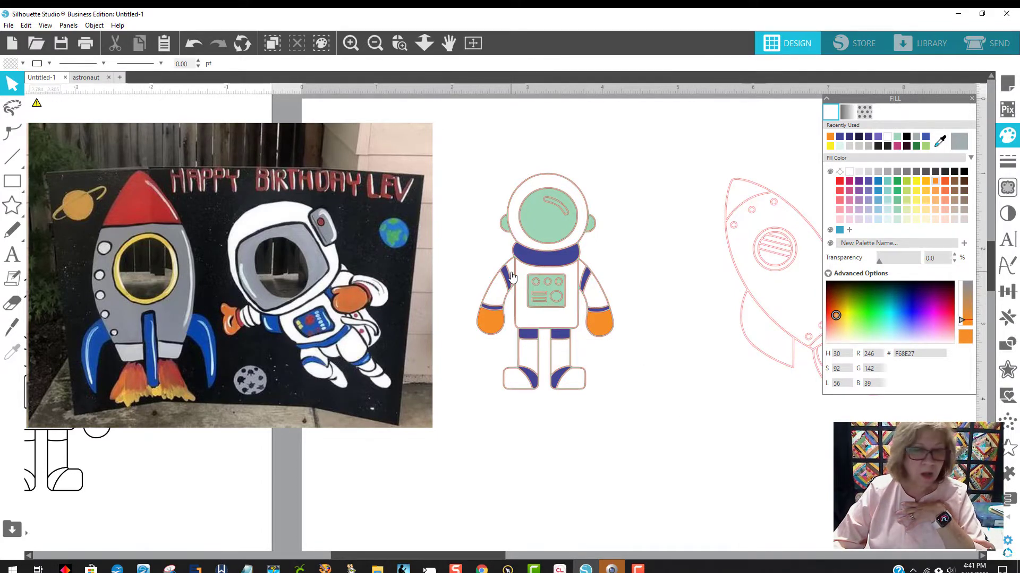
# Fill the two ear pieces on the sides of the astronaut's helmet with gray AAAAAA
pyautogui.click(591, 227)
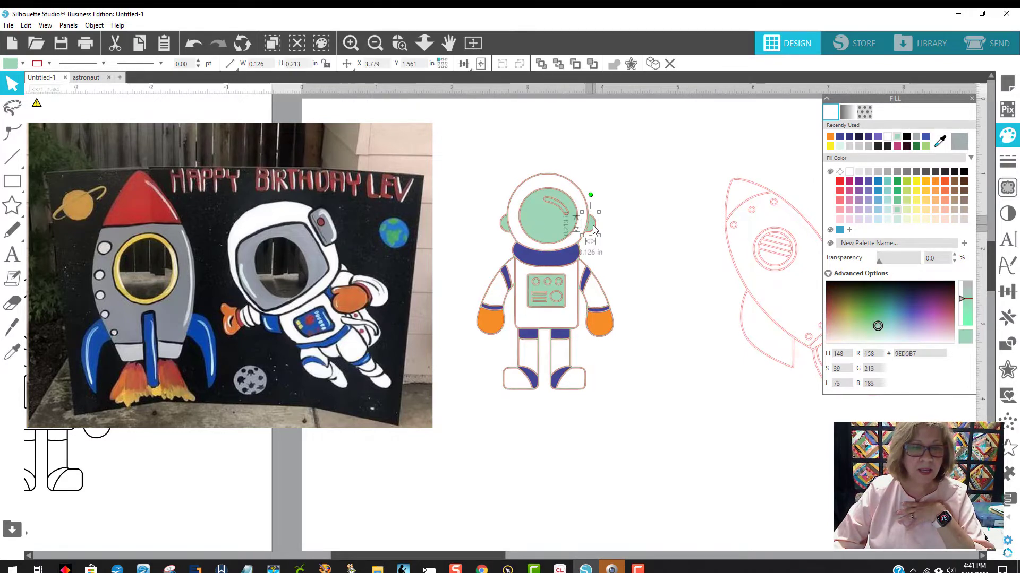
pyautogui.keyDown('shift'); pyautogui.click(505, 230); pyautogui.keyUp('shift')
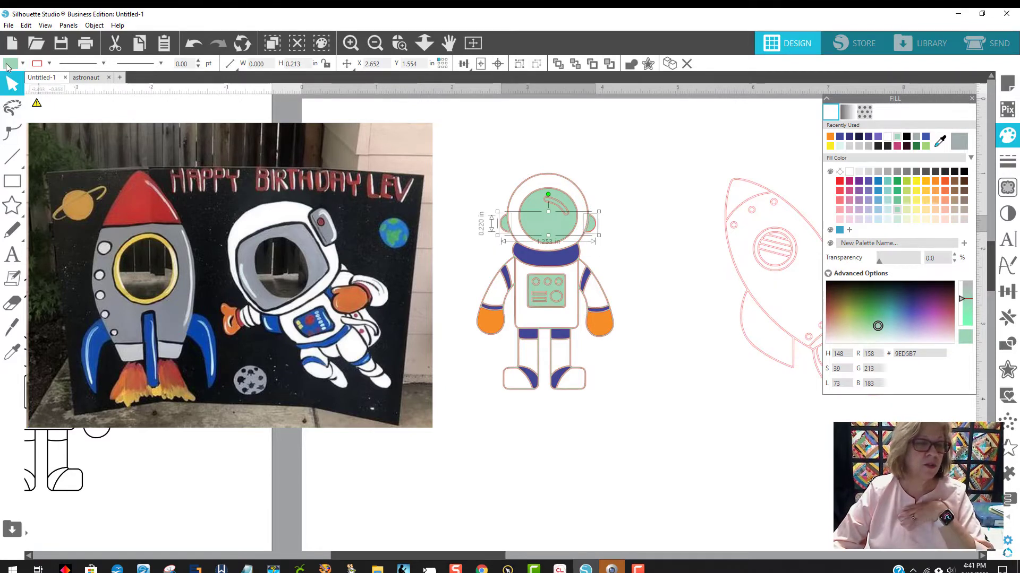
pyautogui.click(22, 63)
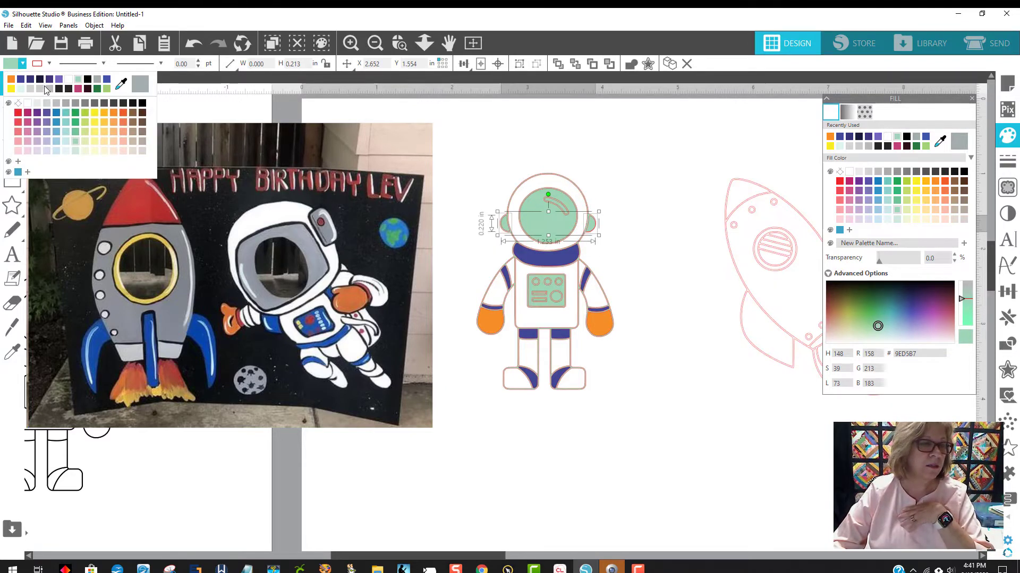
pyautogui.click(65, 104)
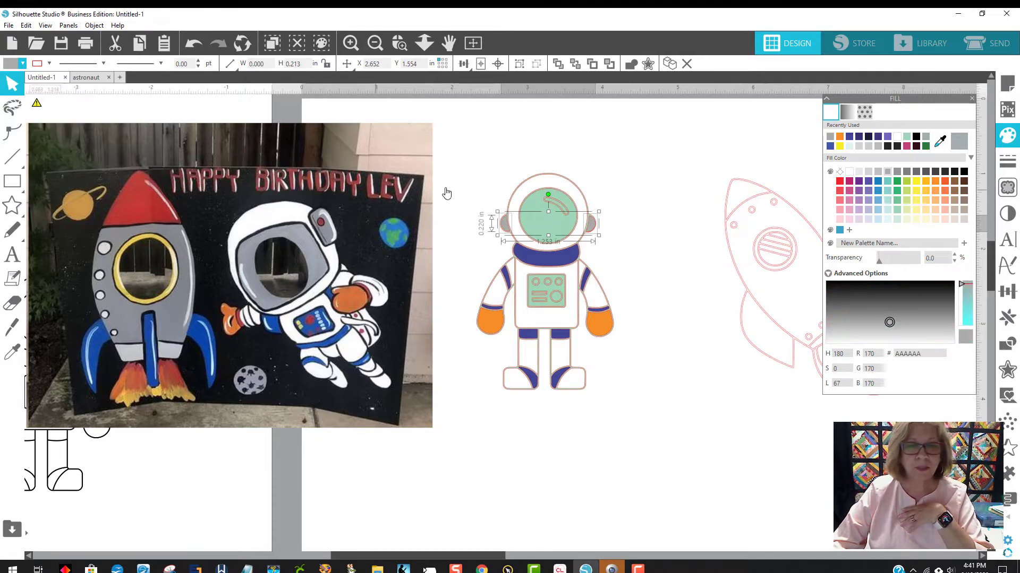
pyautogui.click(639, 167)
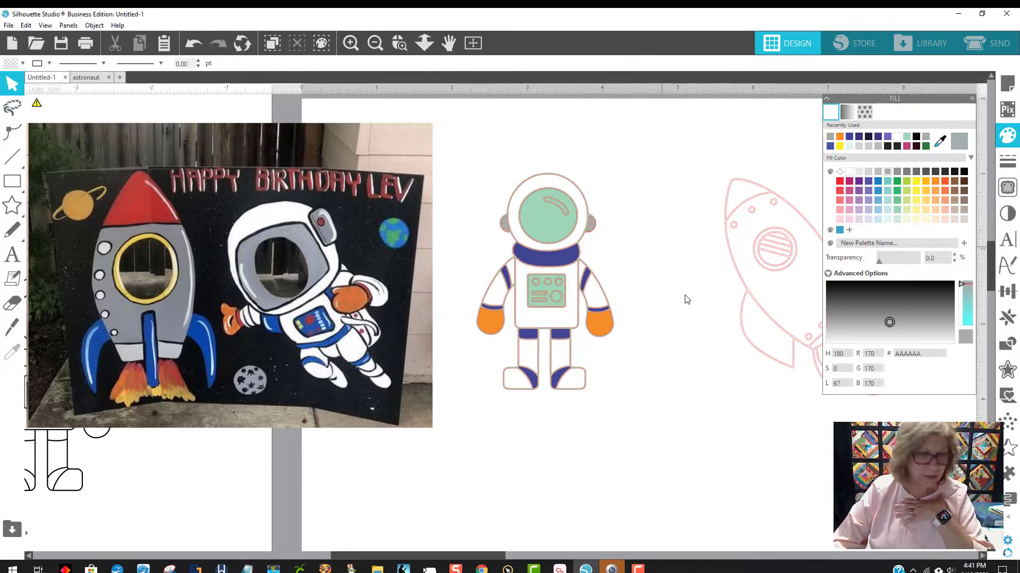
# Fill the control panel on the astronaut's chest with dark blue 404693
pyautogui.click(553, 292)
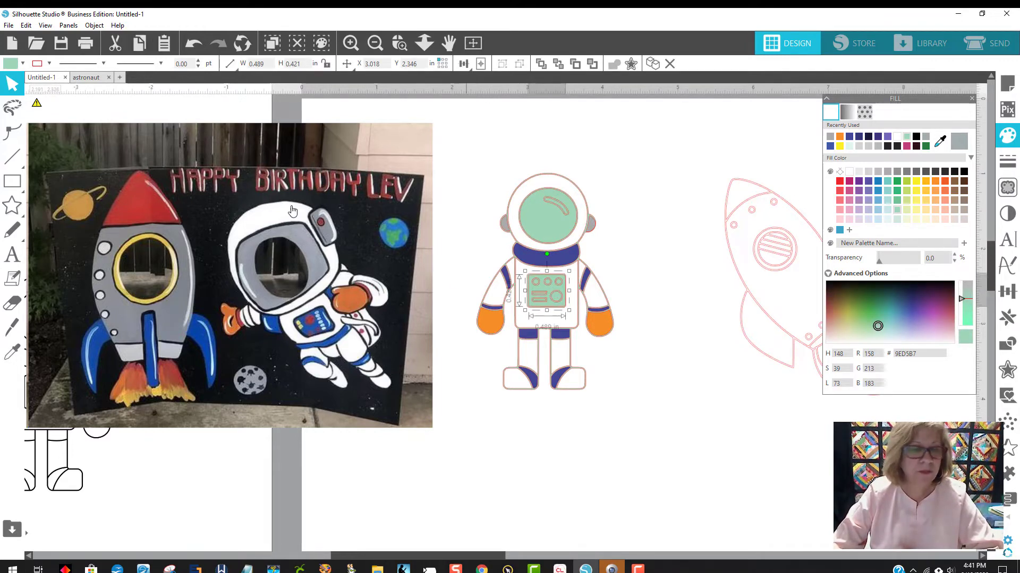
pyautogui.click(10, 65)
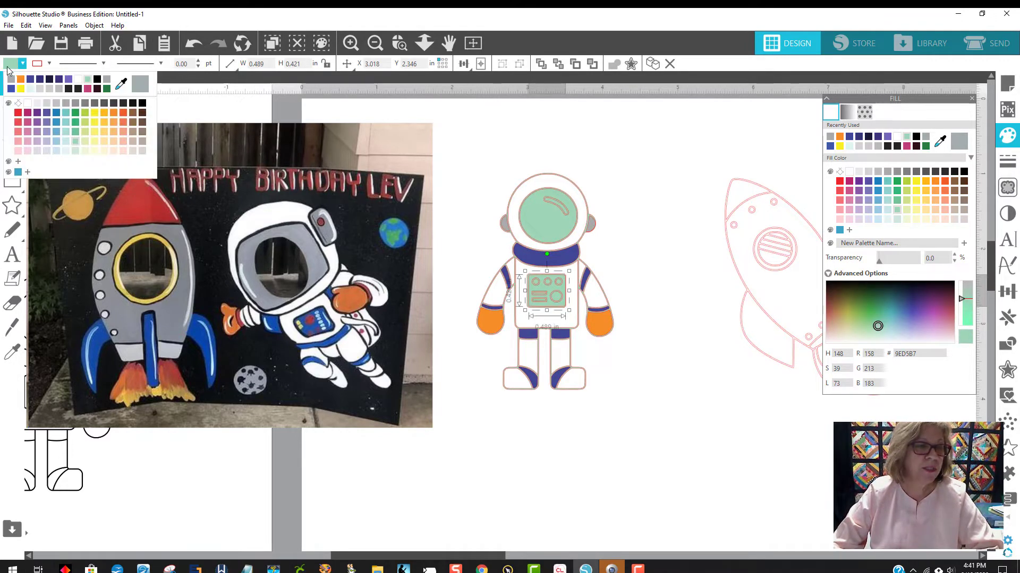
pyautogui.click(31, 80)
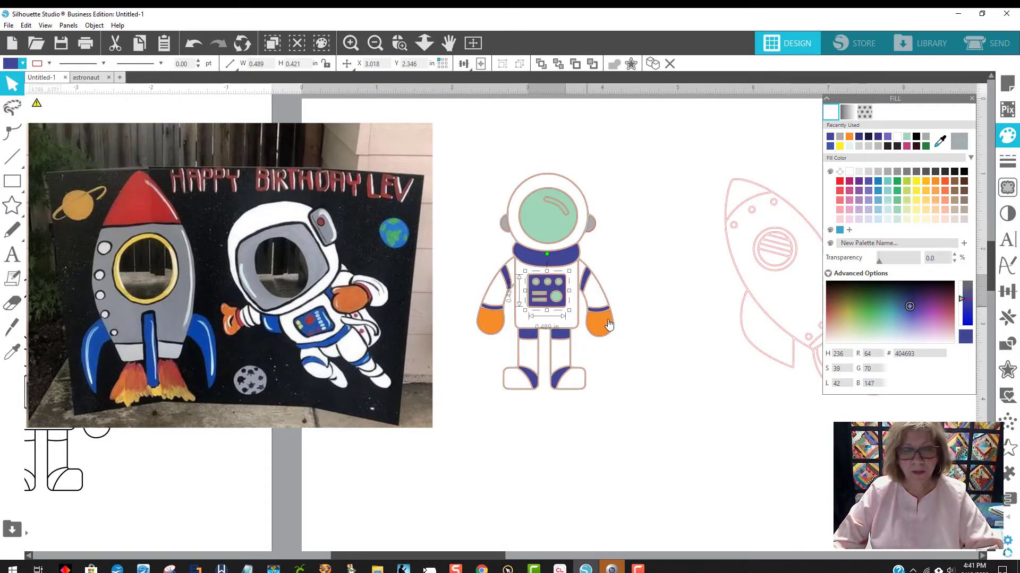
pyautogui.click(694, 342)
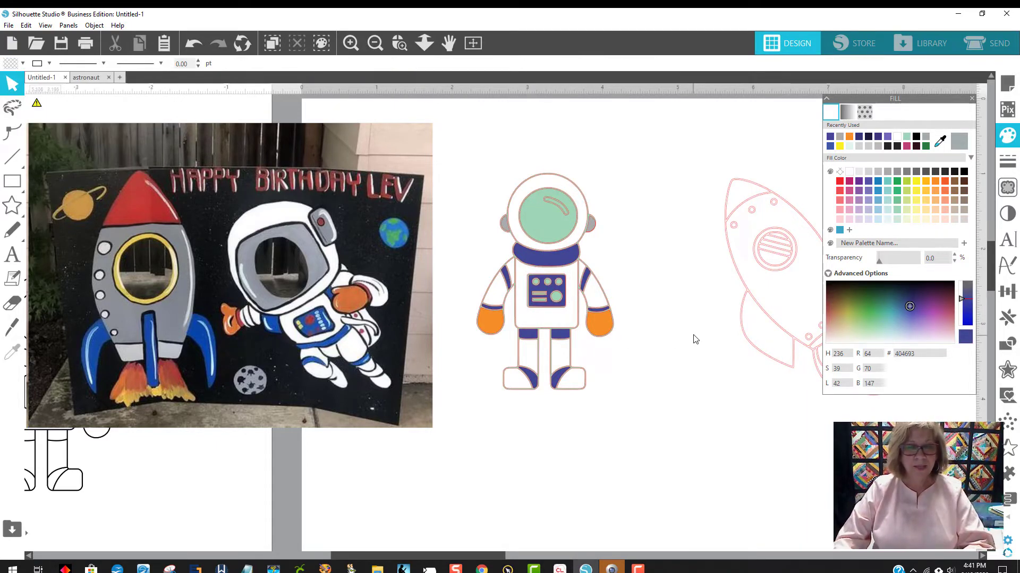
# Fill the round visor of the astronaut's helmet with gray A1AEAE
pyautogui.click(557, 222)
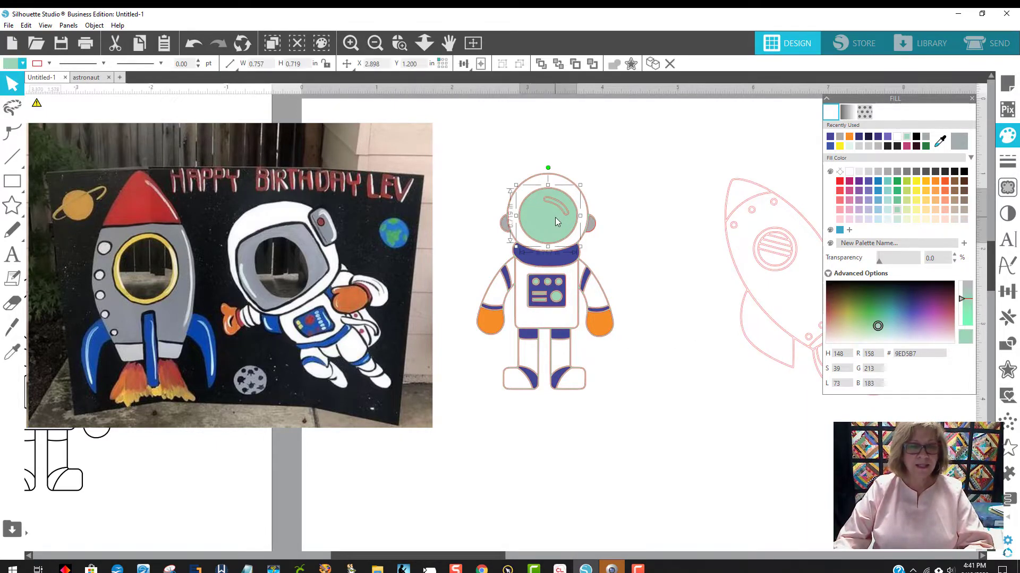
pyautogui.click(15, 64)
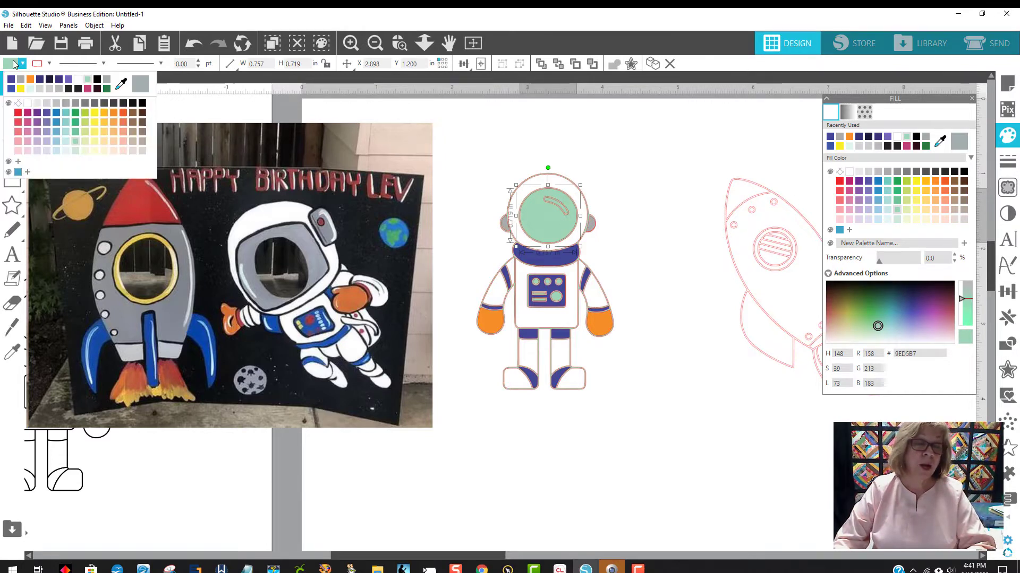
pyautogui.click(106, 84)
pyautogui.click(667, 264)
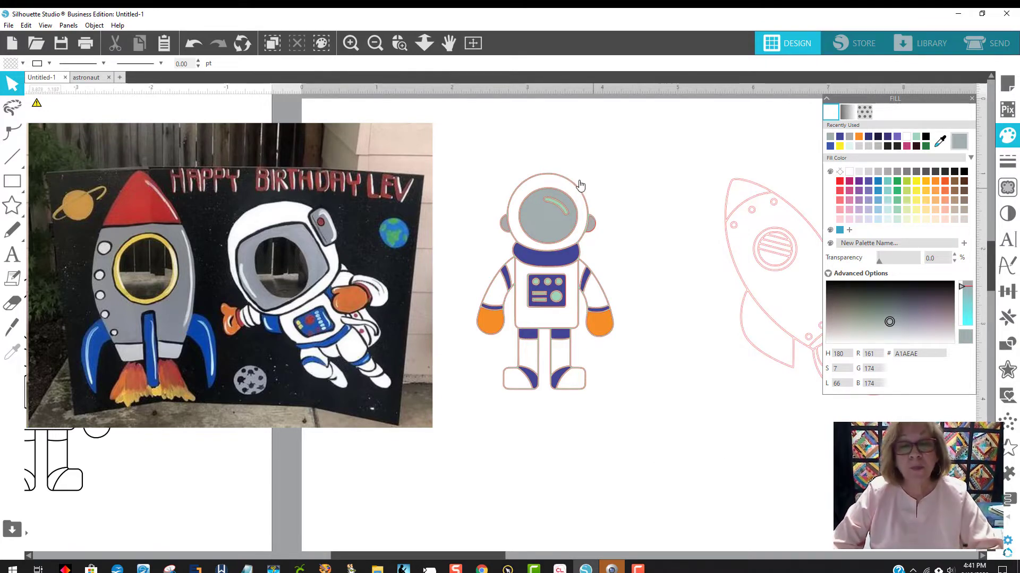
# Fill the full-body silhouette shape behind the astronaut's colored parts with black 000000
pyautogui.click(561, 180)
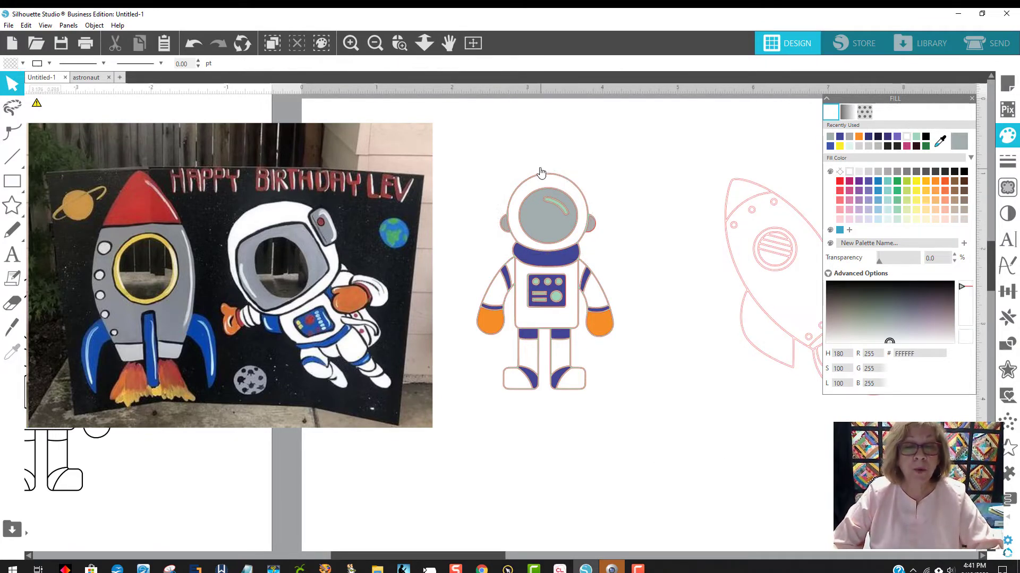
pyautogui.click(610, 154)
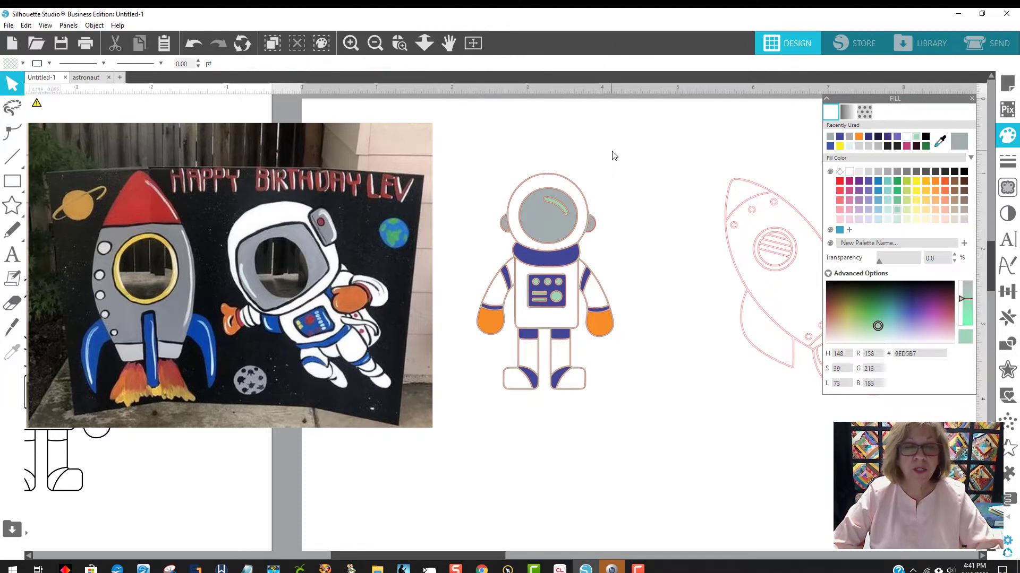
pyautogui.click(580, 197)
pyautogui.click(656, 193)
pyautogui.click(565, 169)
pyautogui.click(540, 163)
pyautogui.click(526, 176)
pyautogui.click(503, 186)
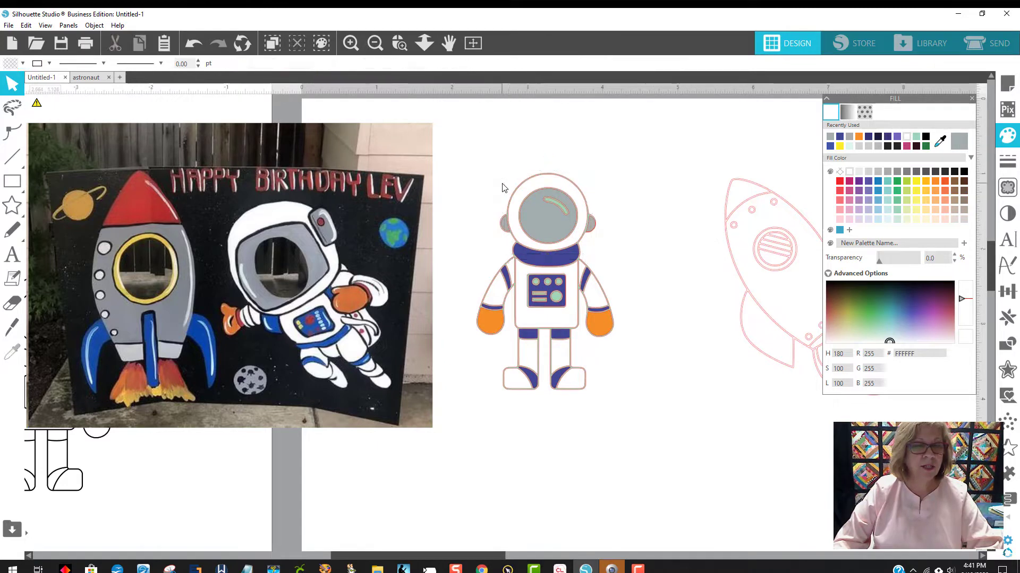
pyautogui.click(563, 174)
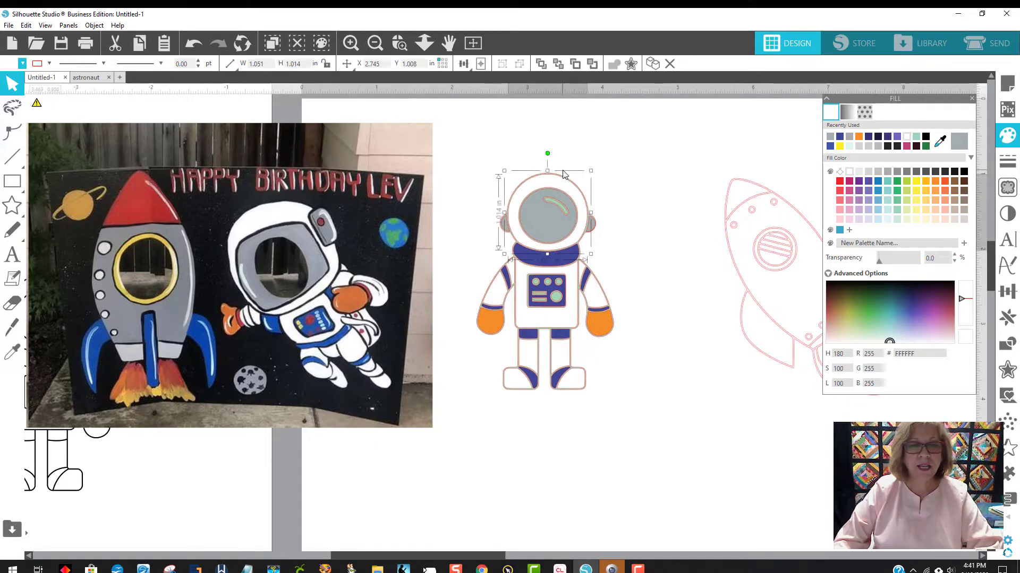
pyautogui.click(595, 186)
pyautogui.click(591, 189)
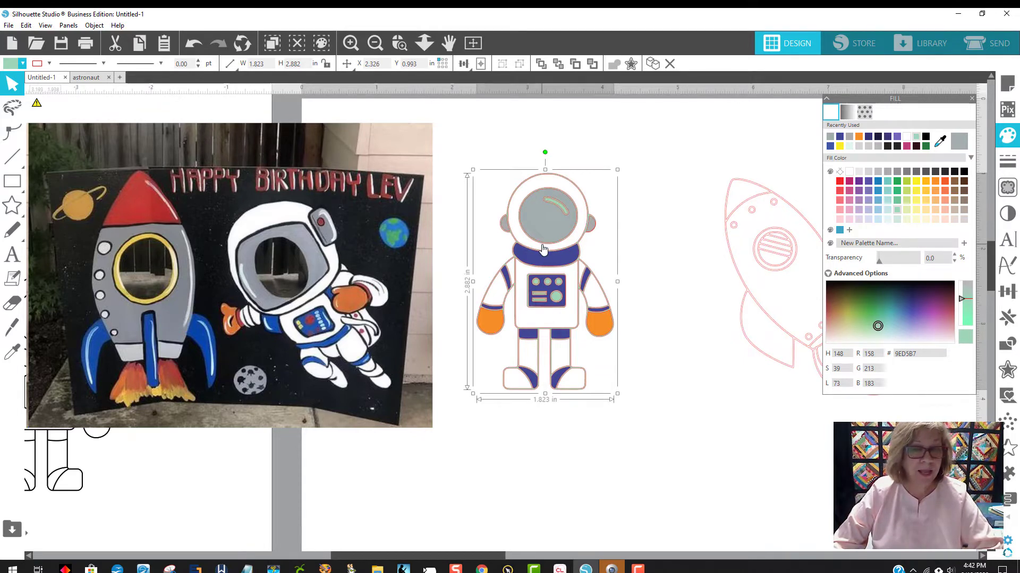
pyautogui.click(11, 64)
pyautogui.click(144, 104)
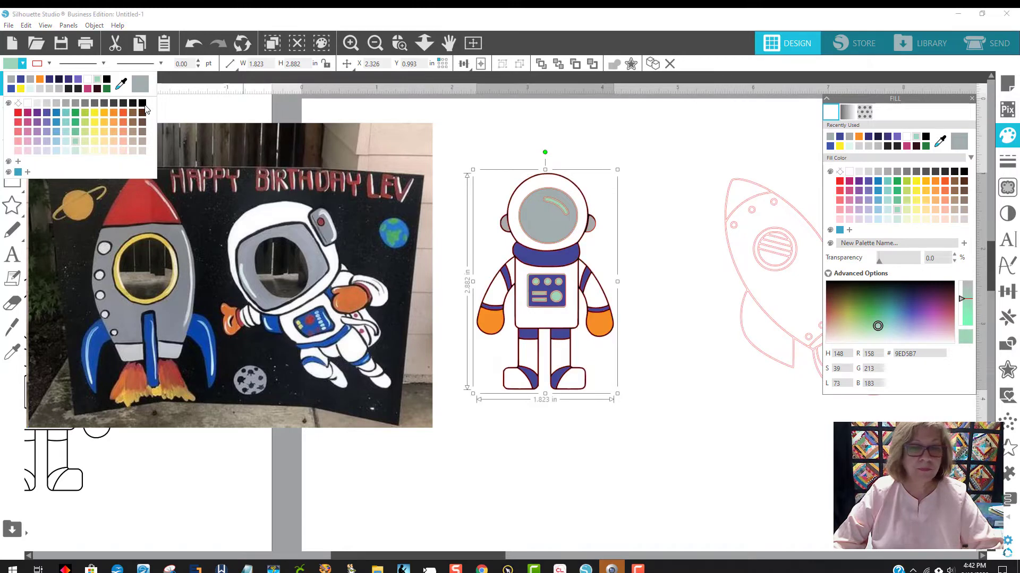
pyautogui.click(692, 459)
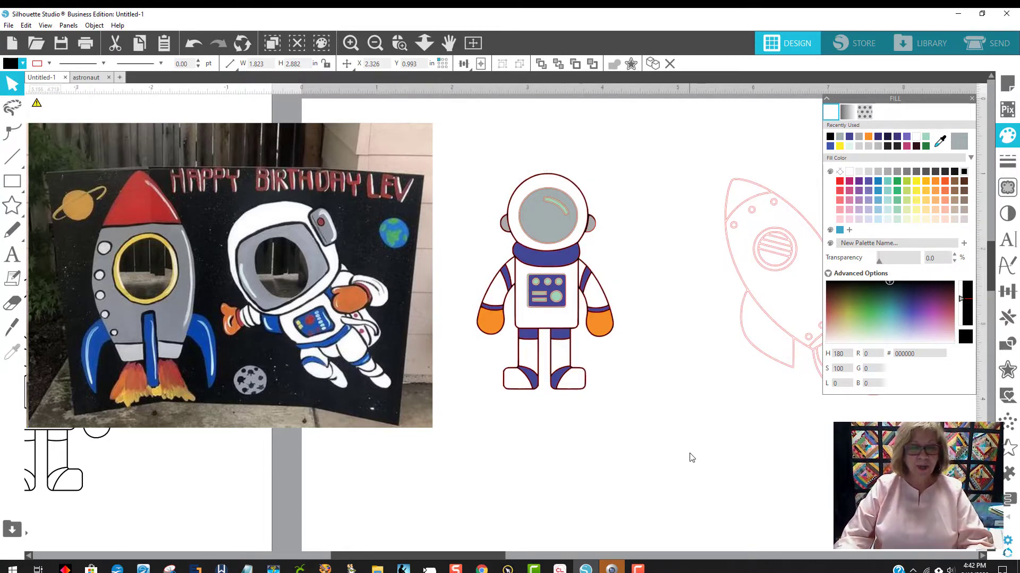
# Move the black silhouette out from behind the astronaut and undo the move
pyautogui.moveTo(583, 204); pyautogui.dragTo(707, 170)
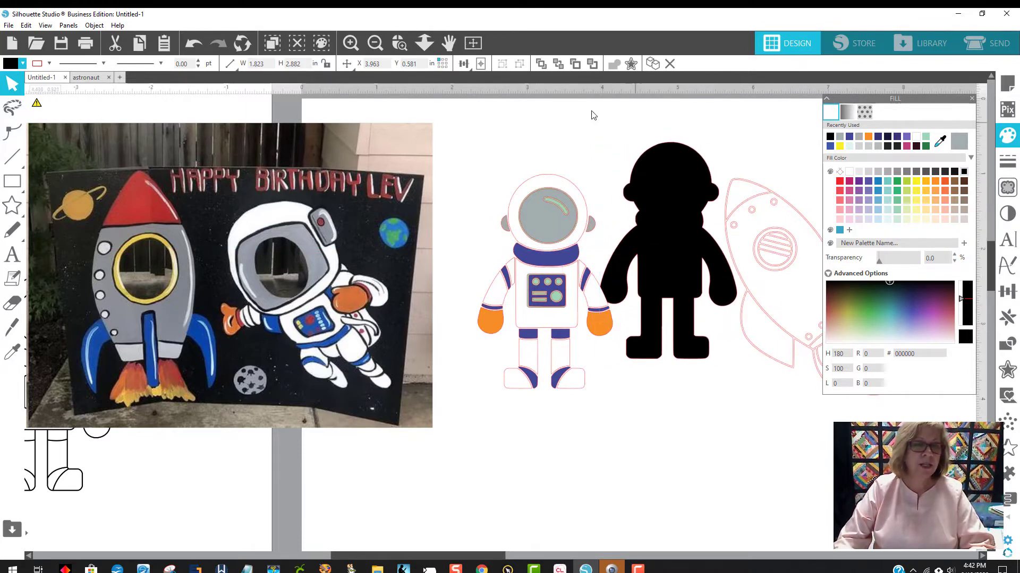
pyautogui.click(194, 44)
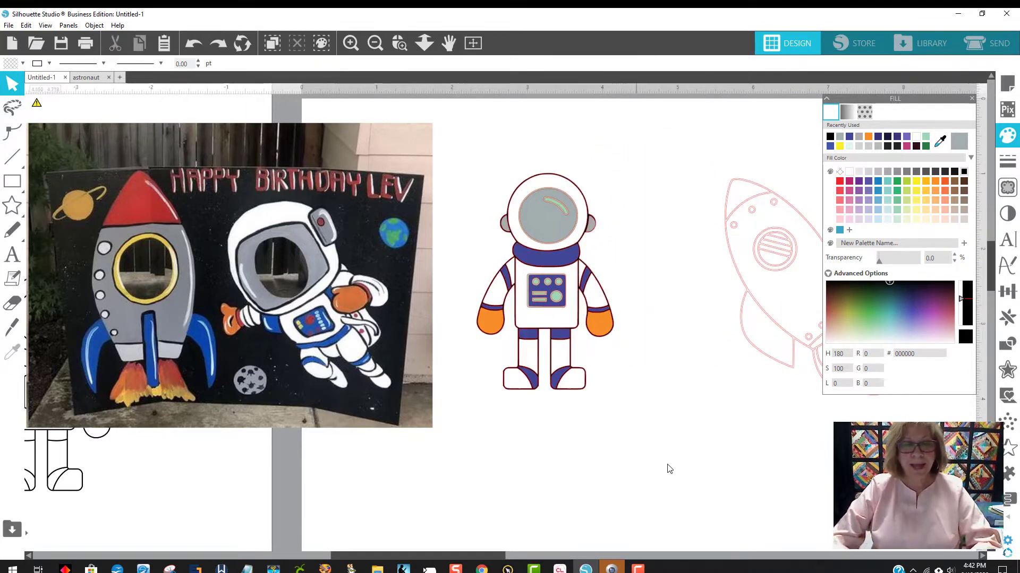
# Subtract the green backing shape around the chest control panel from the white torso
pyautogui.click(400, 43)
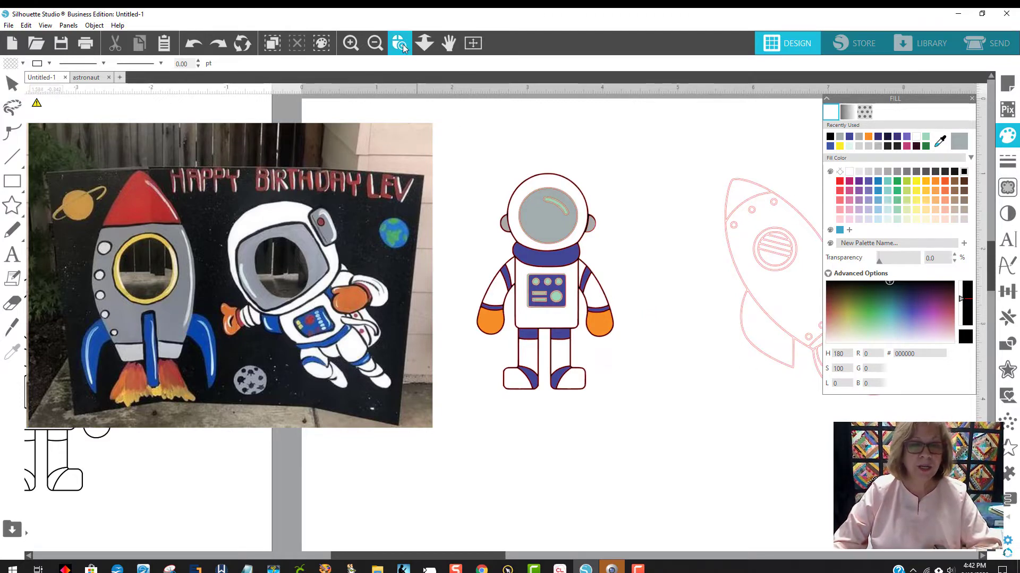
pyautogui.moveTo(612, 408); pyautogui.dragTo(615, 408)
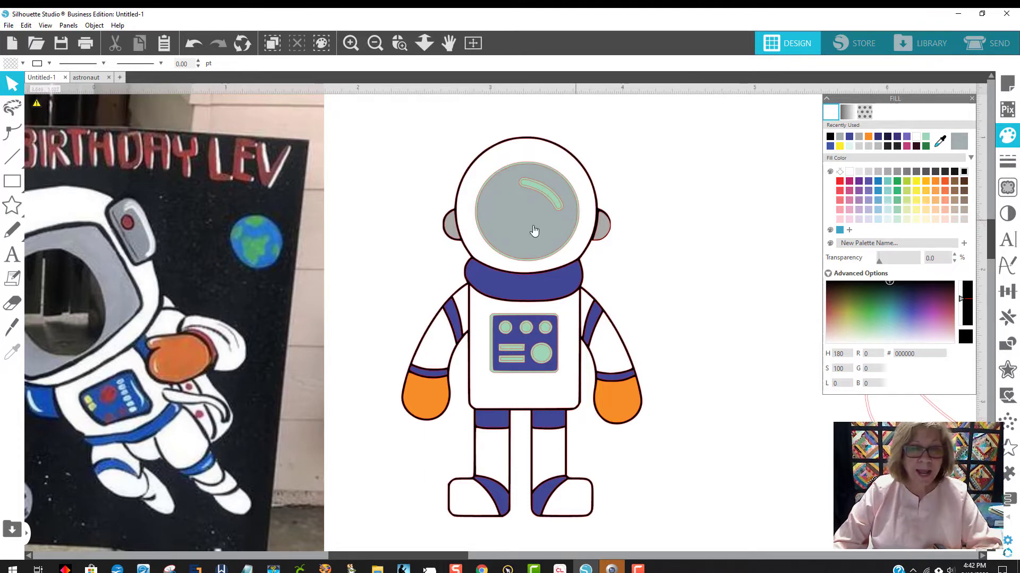
pyautogui.click(491, 335)
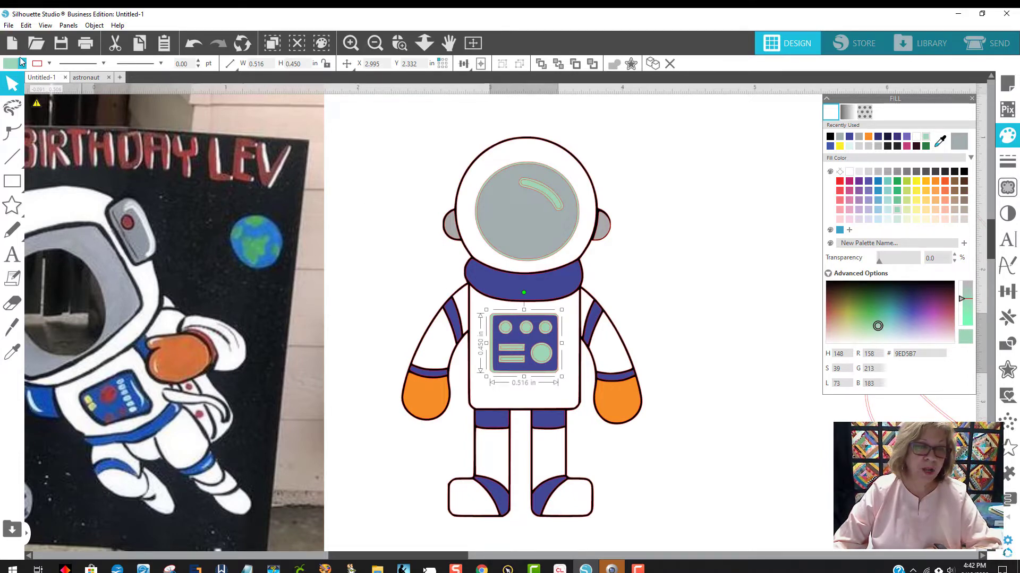
pyautogui.click(431, 405)
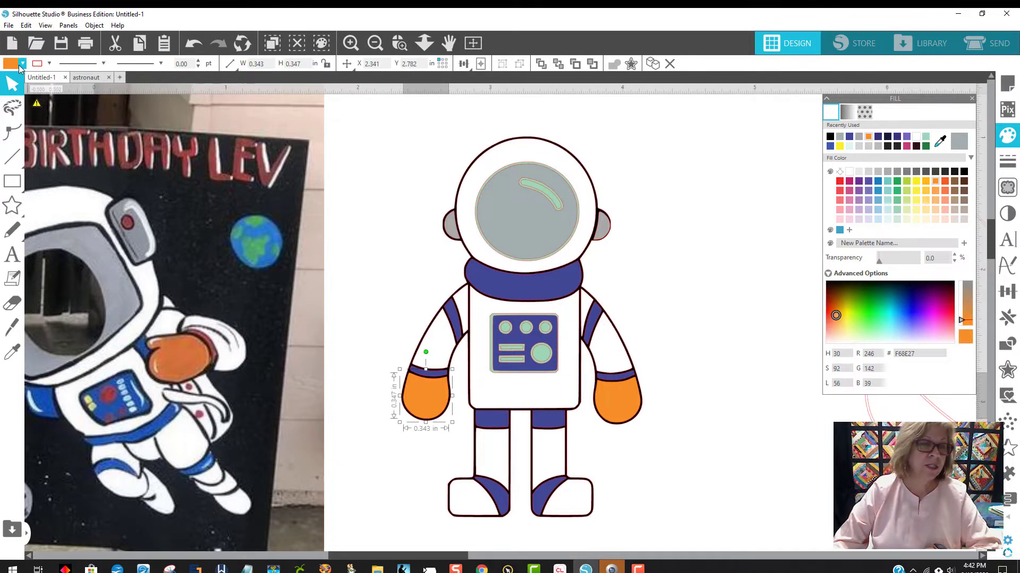
pyautogui.click(492, 330)
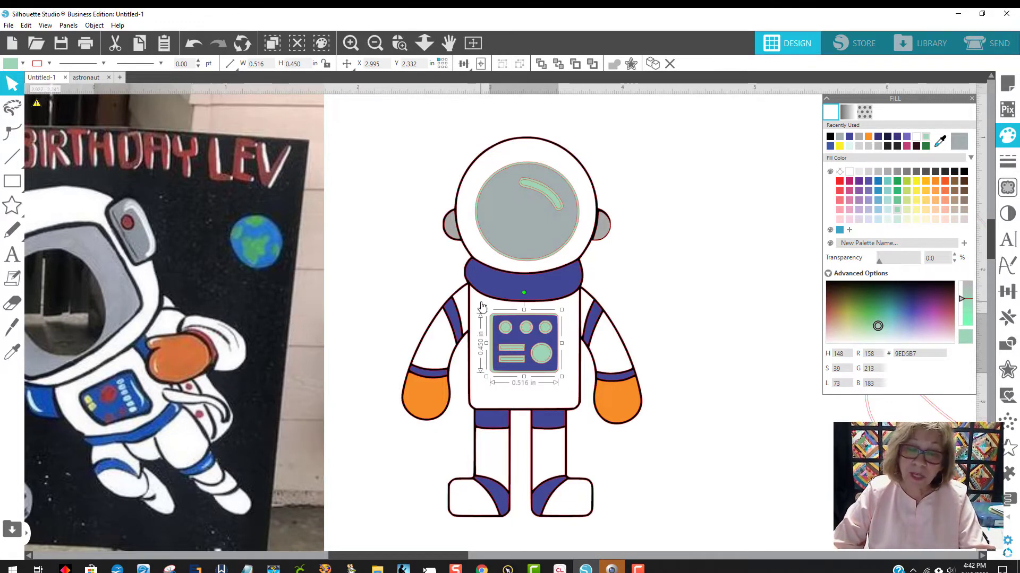
pyautogui.keyDown('shift'); pyautogui.click(481, 304); pyautogui.keyUp('shift')
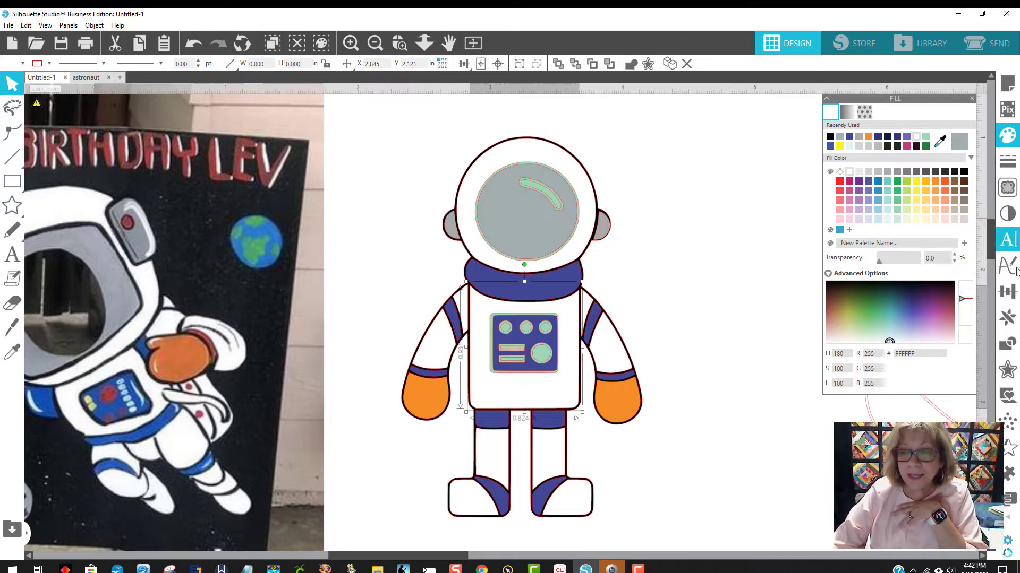
pyautogui.click(1012, 346)
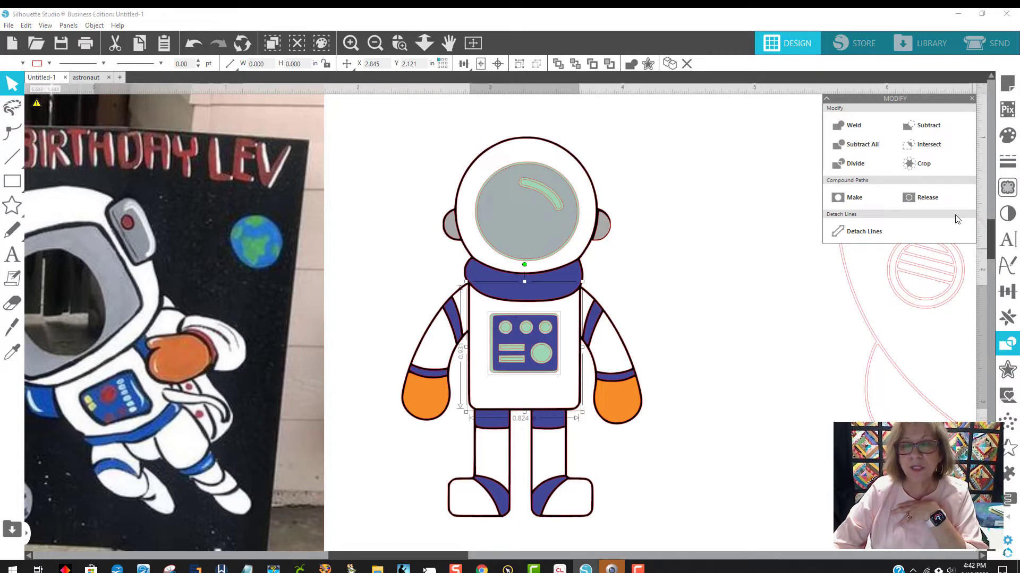
pyautogui.click(943, 122)
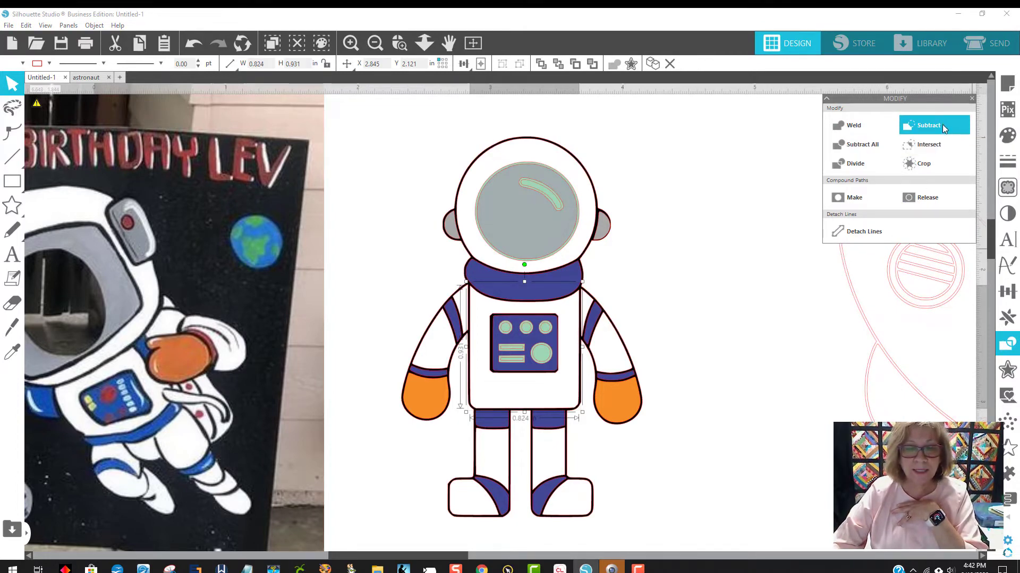
pyautogui.click(801, 326)
# Nudge the blue control panel within its cutout on the torso and undo the nudges
pyautogui.moveTo(552, 342)
pyautogui.mouseDown()
pyautogui.moveTo(603, 335)
pyautogui.moveTo(552, 341)
pyautogui.mouseUp()
pyautogui.click(769, 294)
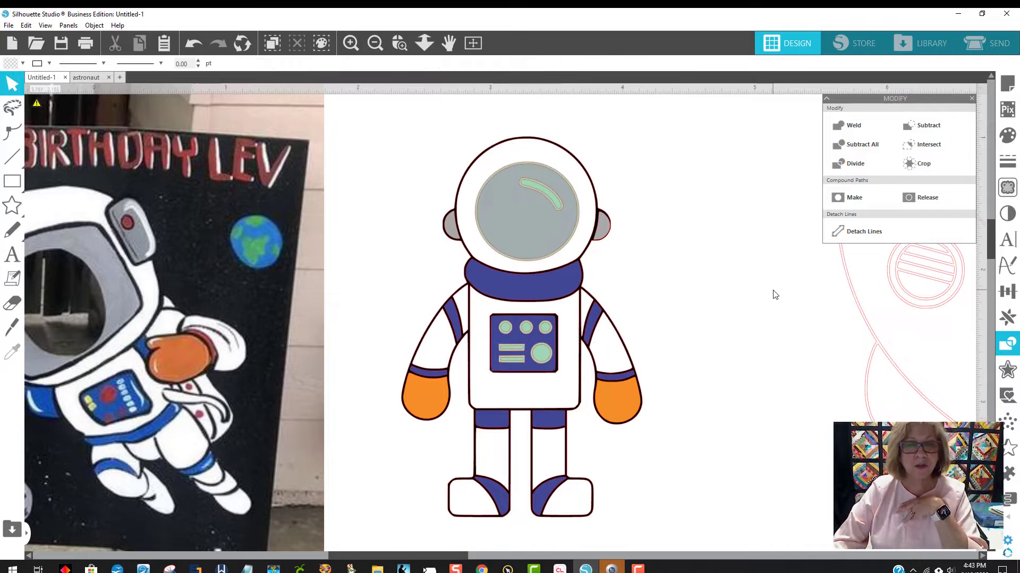
pyautogui.click(193, 47)
pyautogui.click(193, 49)
pyautogui.click(193, 49)
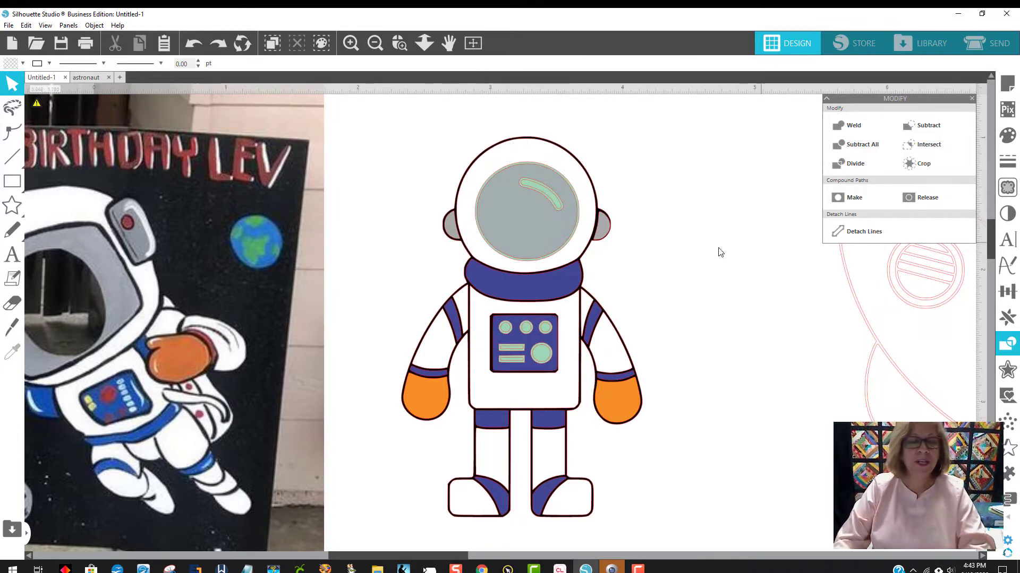
# Delete the curved highlight and its surrounding outline shape from the helmet visor
pyautogui.click(542, 199)
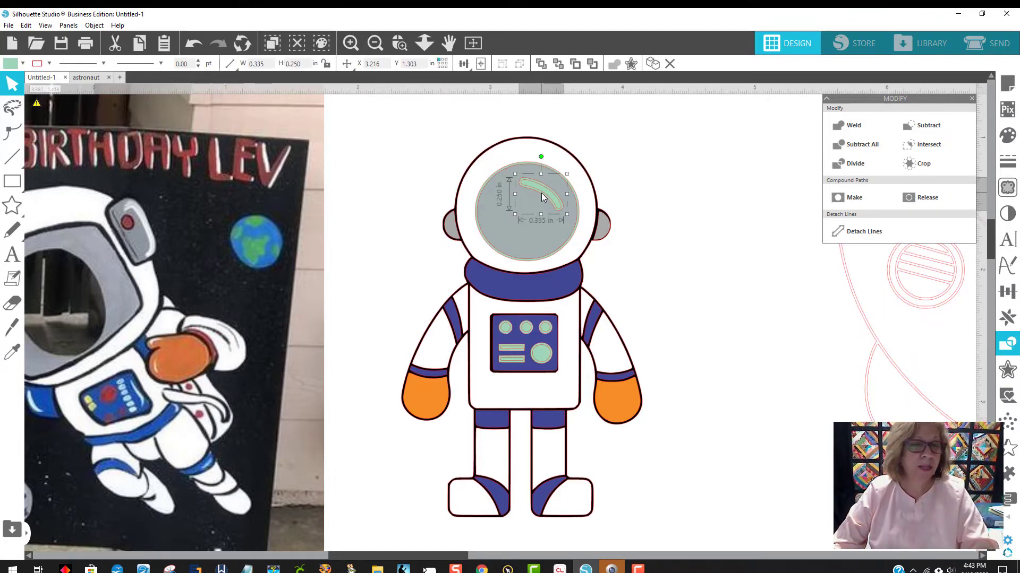
pyautogui.click(623, 280)
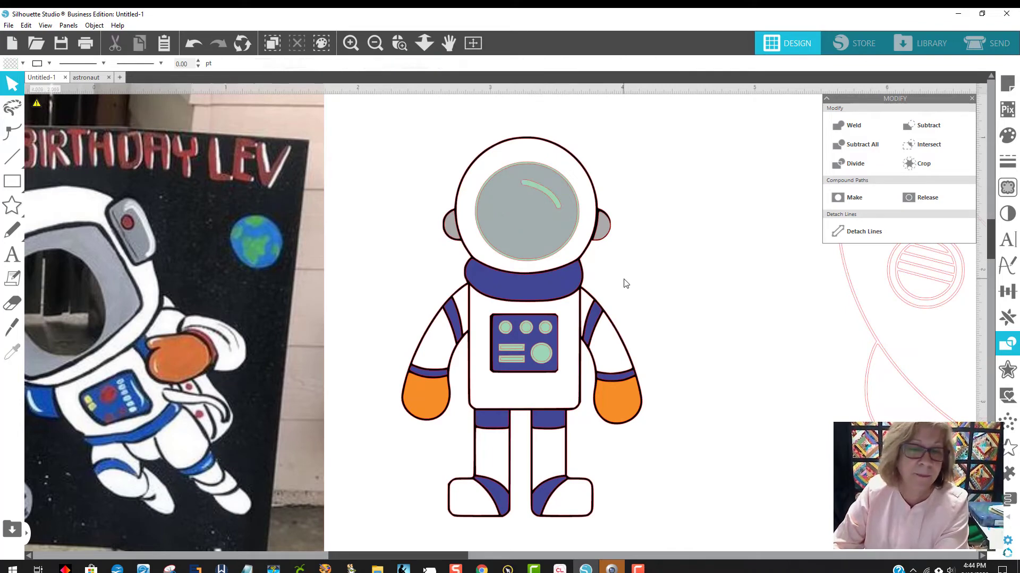
pyautogui.click(560, 212)
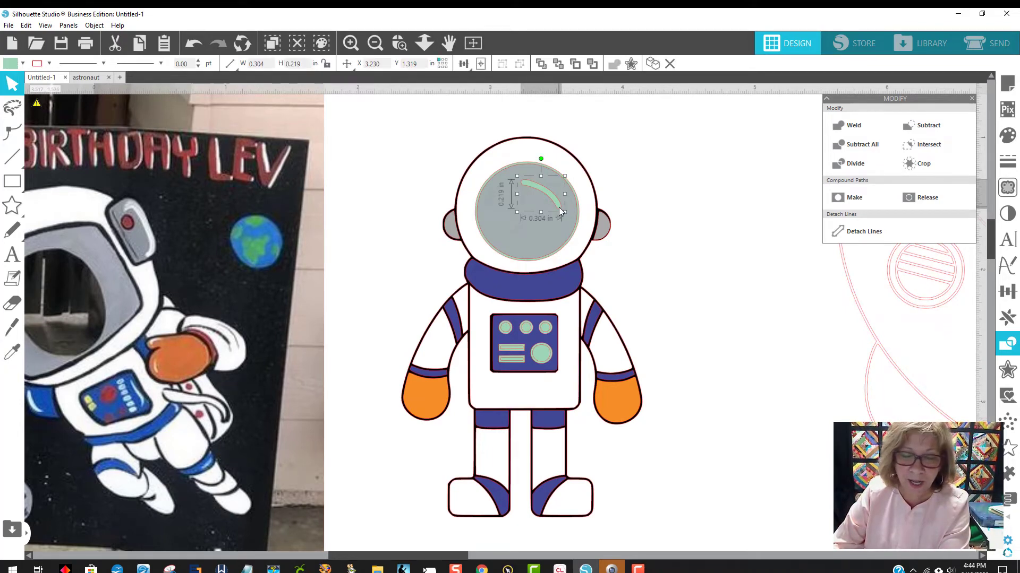
pyautogui.press('Delete')
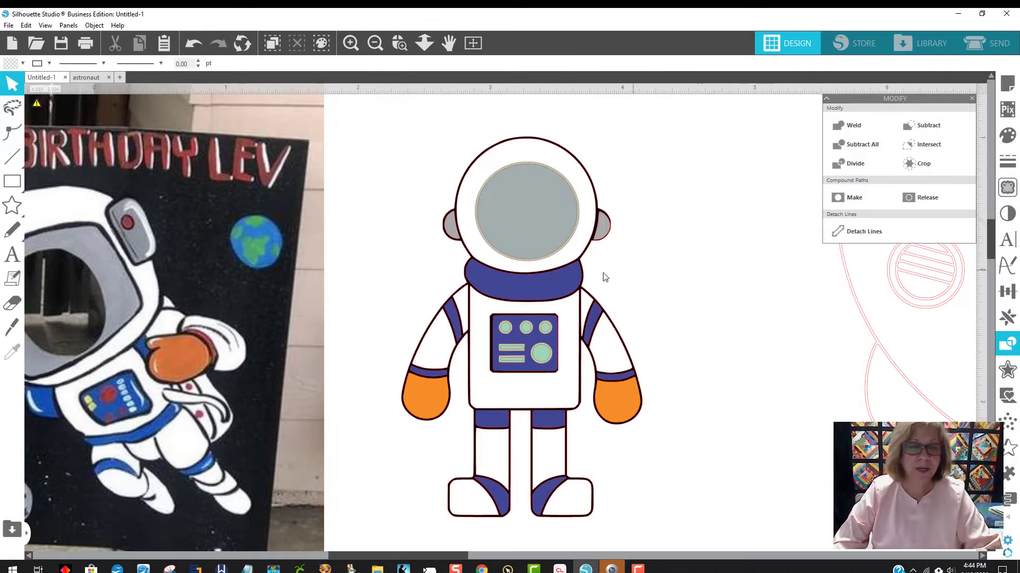
# Subtract the green visor backing from the white helmet and nudge the gray visor slightly to the right inside the opening
pyautogui.click(561, 256)
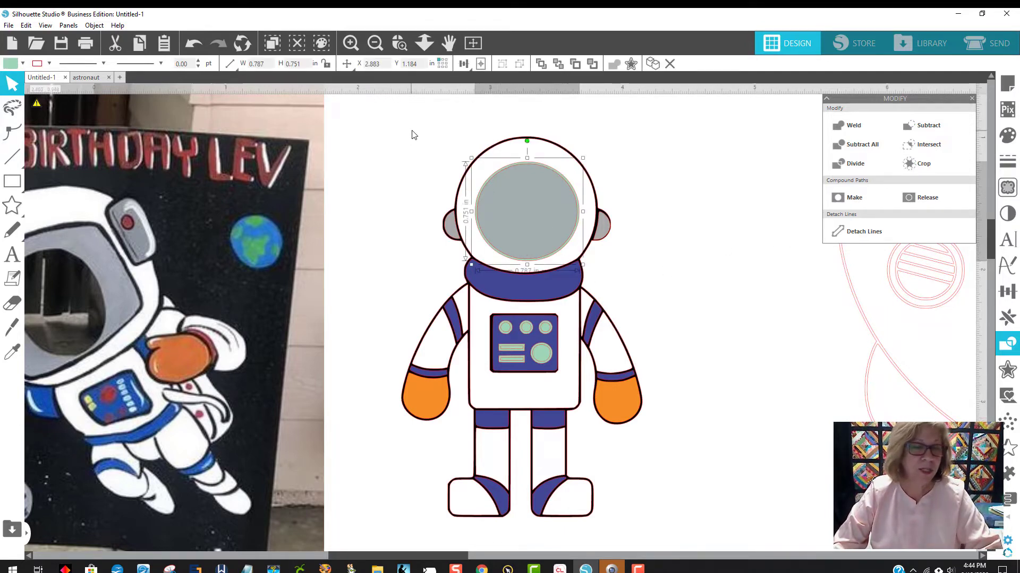
pyautogui.keyDown('shift'); pyautogui.click(508, 157); pyautogui.keyUp('shift')
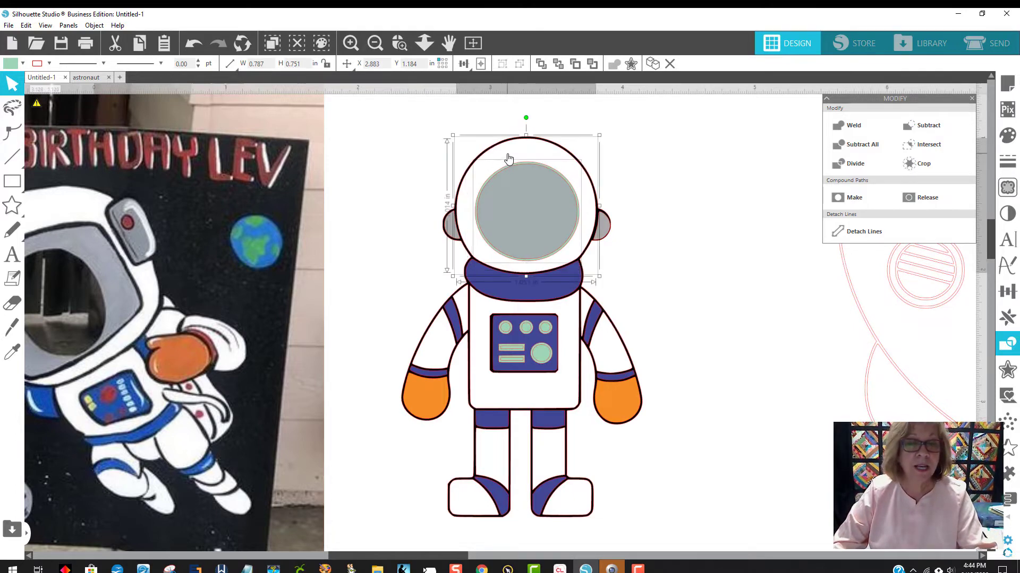
pyautogui.click(944, 130)
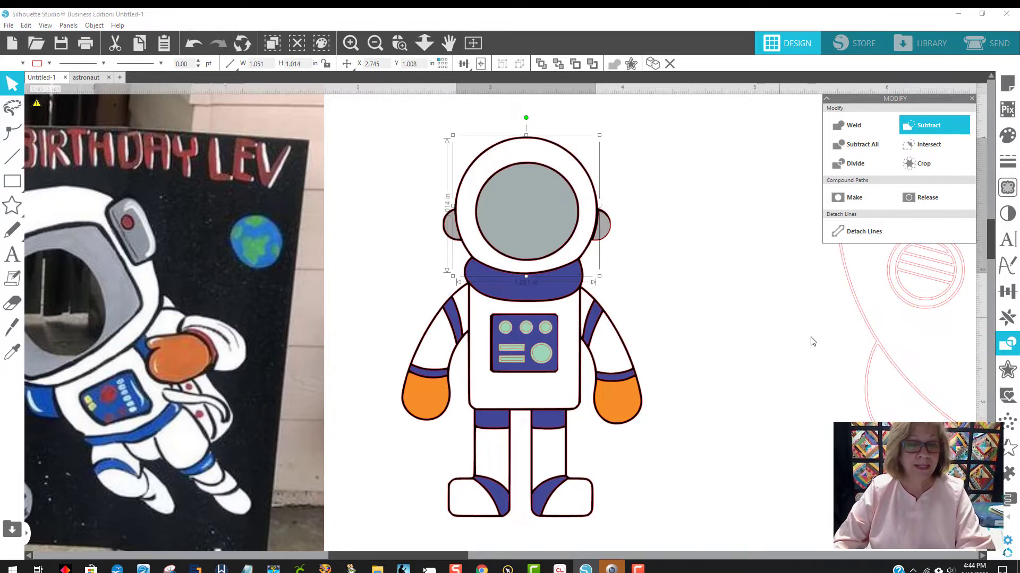
pyautogui.moveTo(549, 228)
pyautogui.mouseDown()
pyautogui.moveTo(671, 207)
pyautogui.moveTo(542, 225)
pyautogui.moveTo(549, 228)
pyautogui.mouseUp()
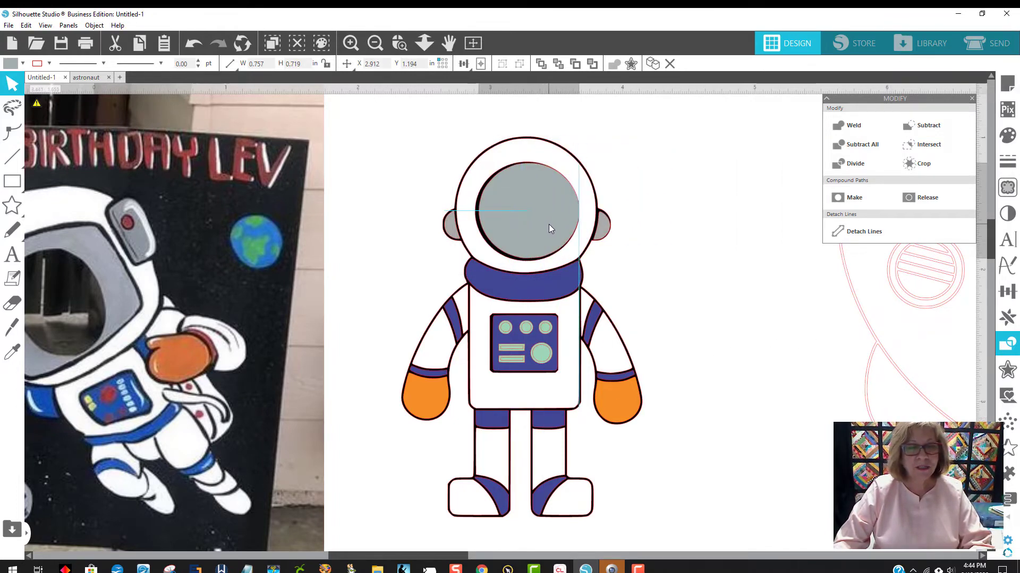
pyautogui.click(608, 258)
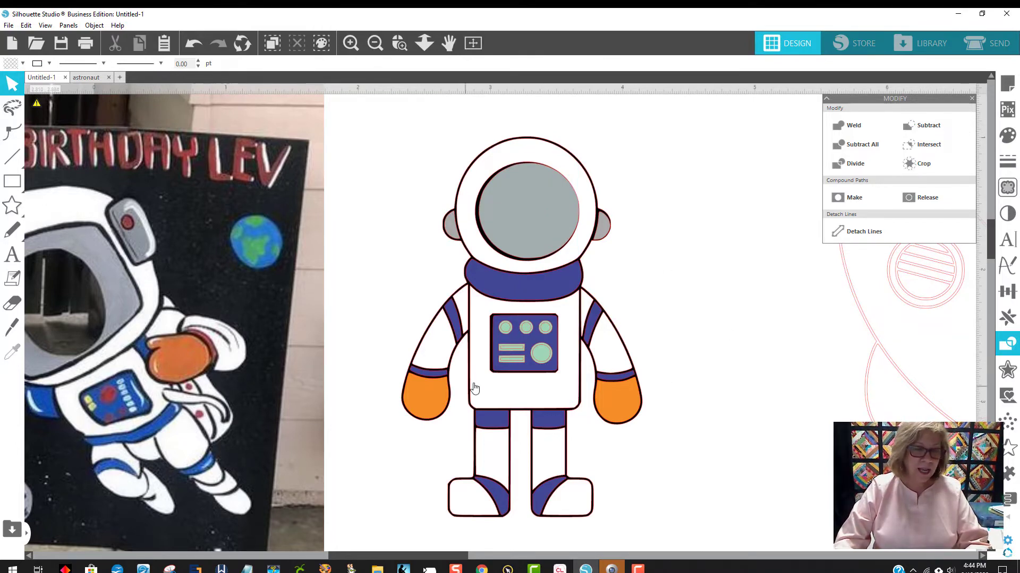
# Fill the two outer small round buttons and the large round button on the chest control panel with red
pyautogui.click(505, 333)
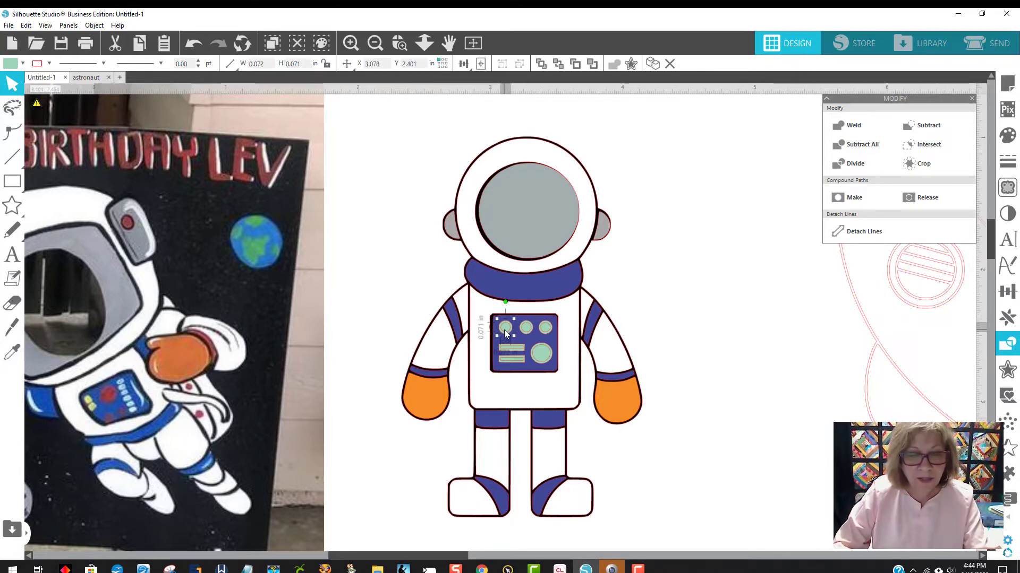
pyautogui.keyDown('shift'); pyautogui.click(526, 327); pyautogui.keyUp('shift')
pyautogui.keyDown('shift'); pyautogui.click(545, 327); pyautogui.keyUp('shift')
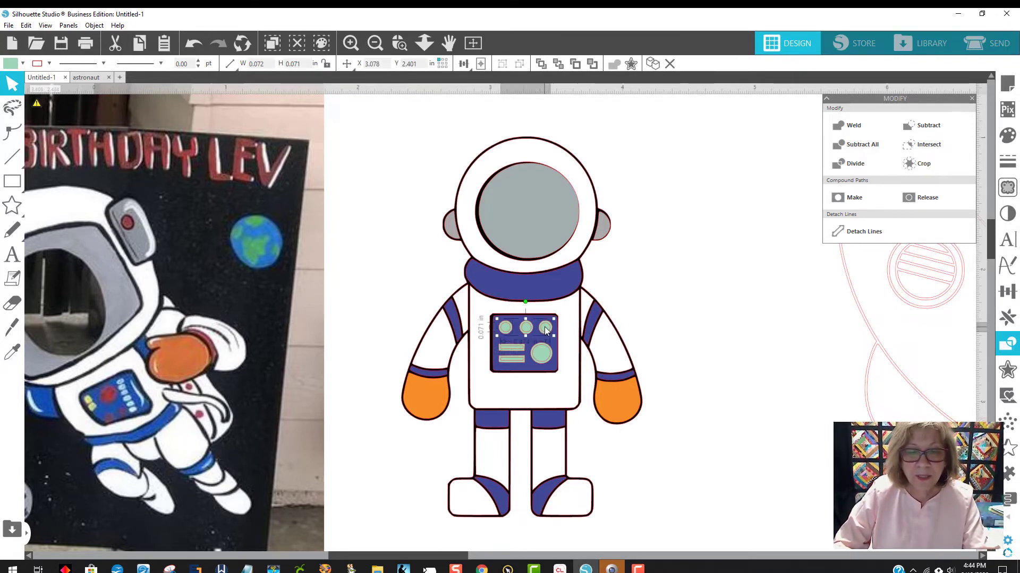
pyautogui.click(23, 63)
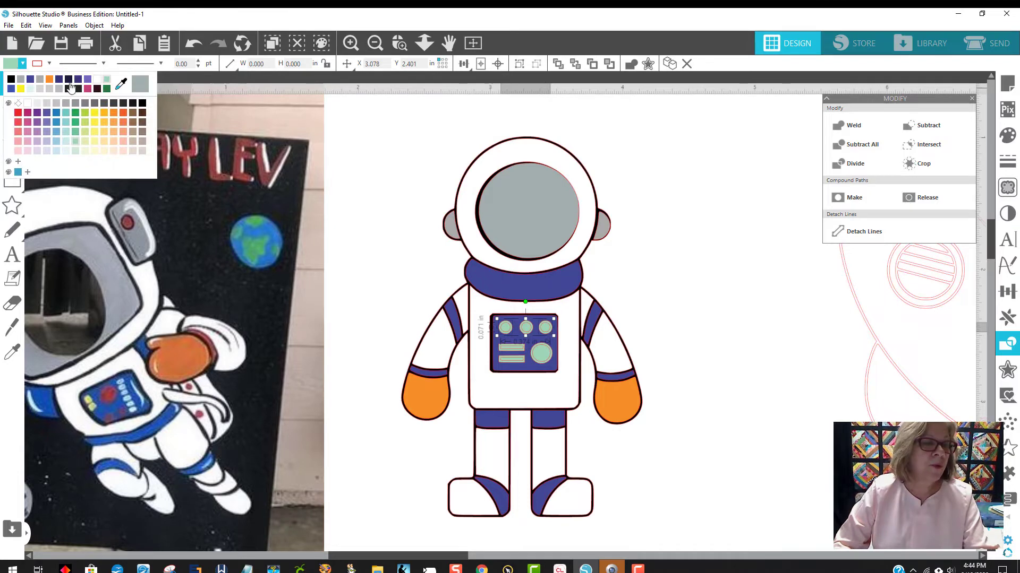
pyautogui.click(17, 113)
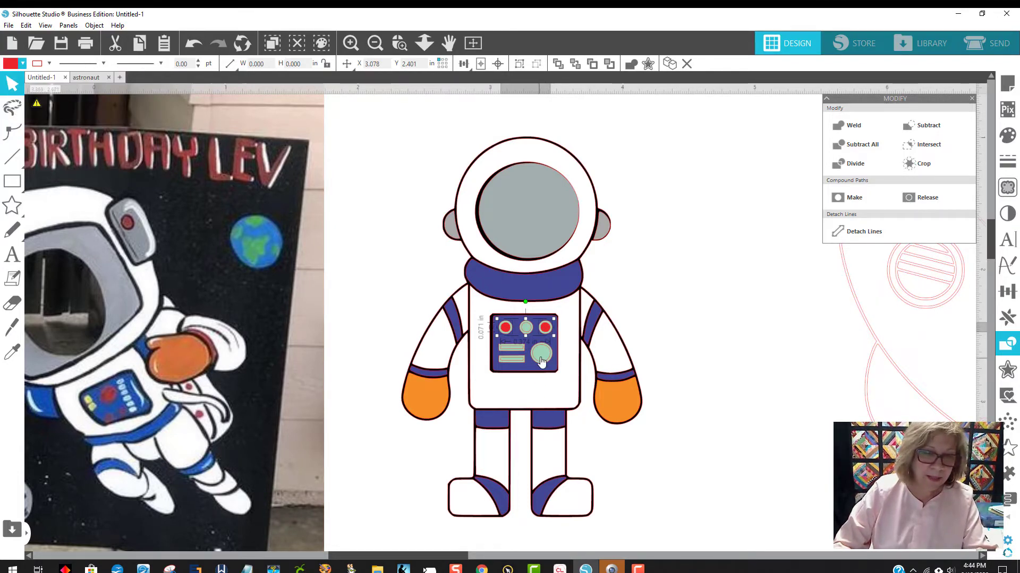
pyautogui.click(541, 362)
pyautogui.click(8, 67)
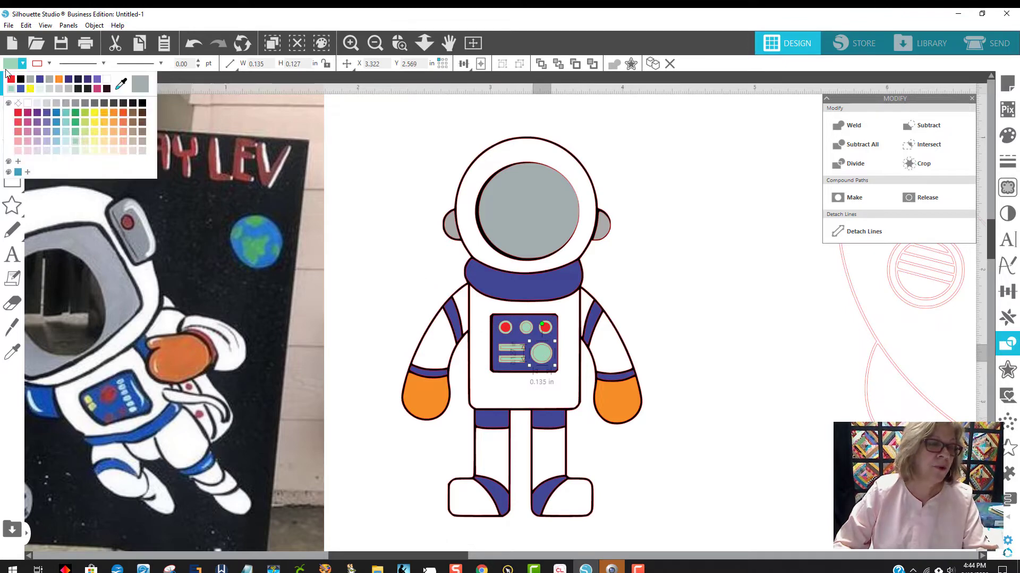
pyautogui.click(11, 80)
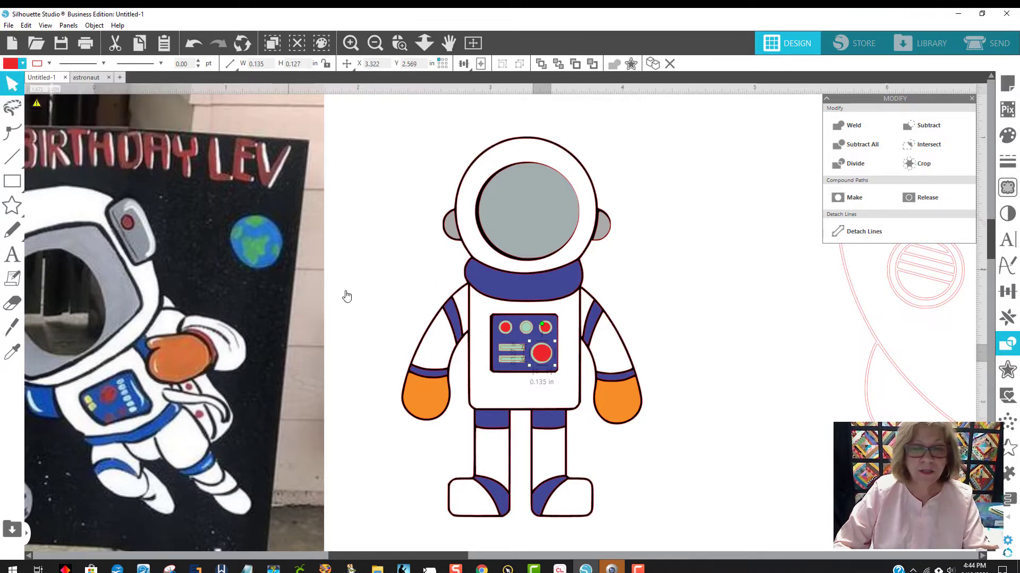
# Fill the middle small round button and both horizontal bars on the control panel with yellow
pyautogui.click(527, 330)
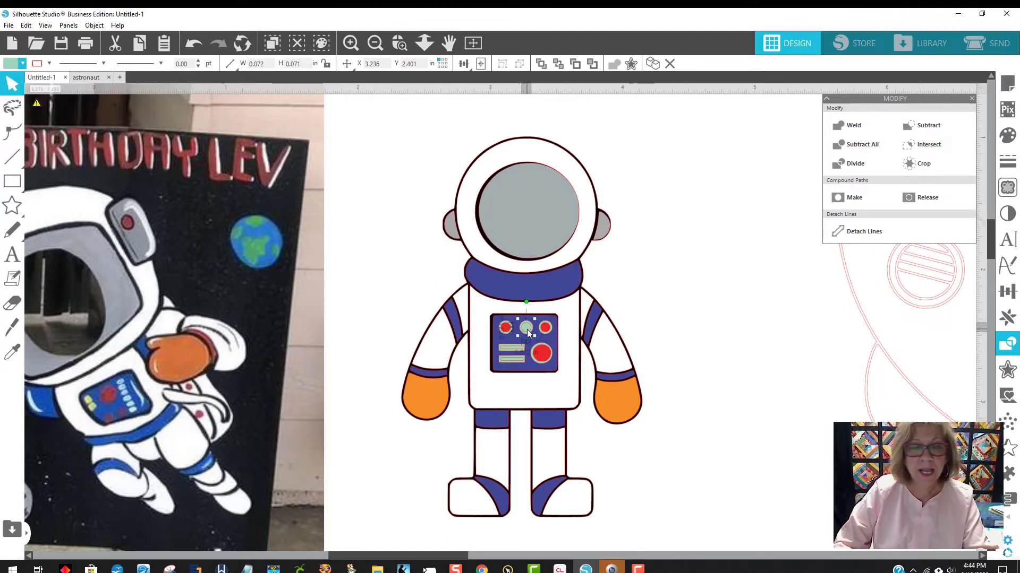
pyautogui.click(11, 63)
pyautogui.click(30, 88)
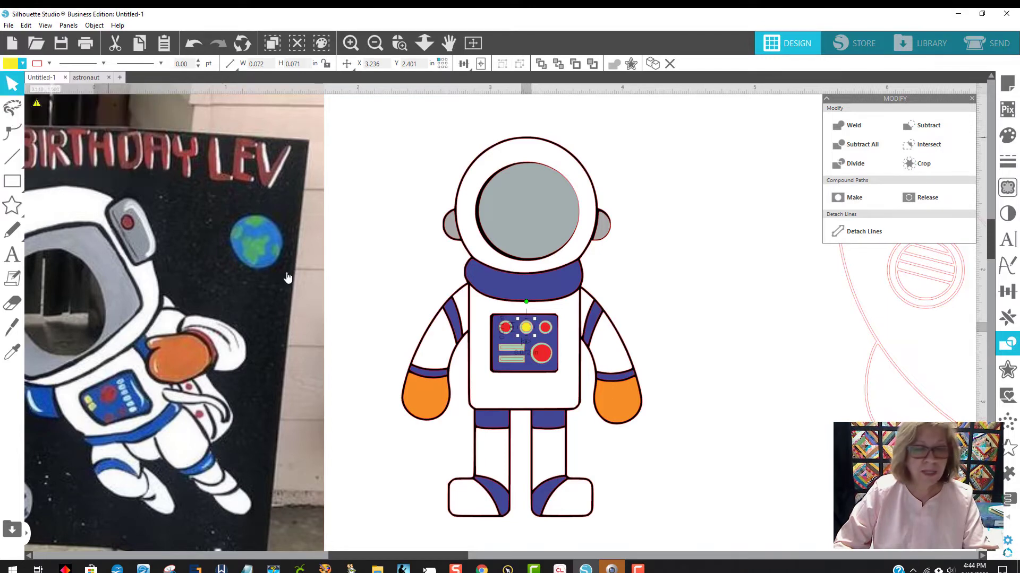
pyautogui.click(513, 349)
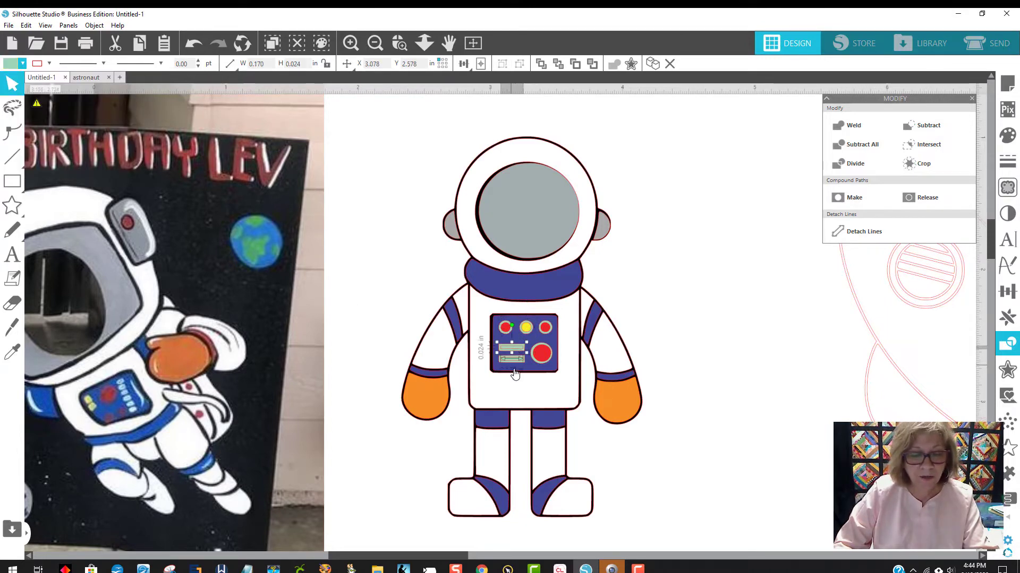
pyautogui.keyDown('shift'); pyautogui.click(516, 361); pyautogui.keyUp('shift')
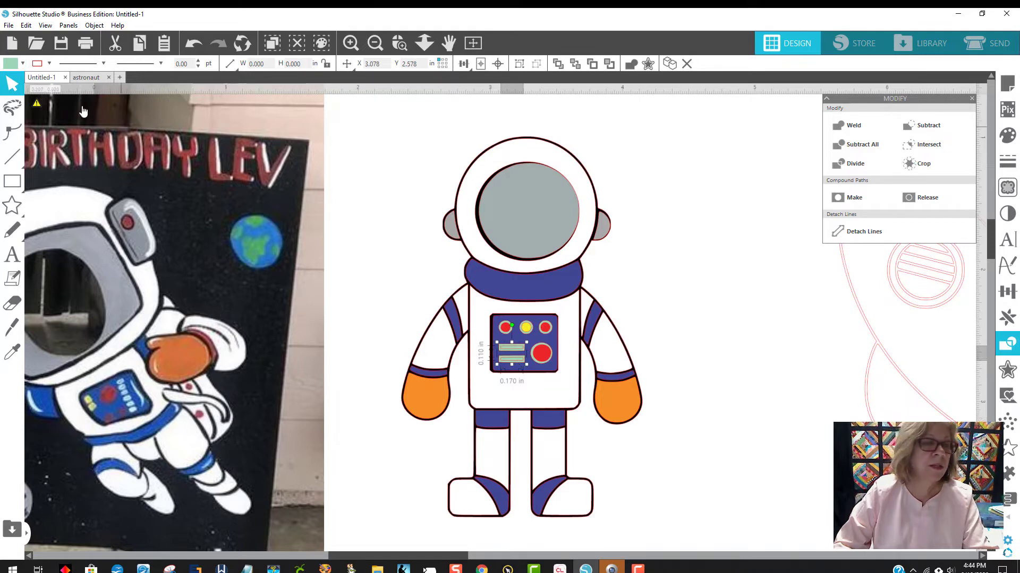
pyautogui.click(7, 65)
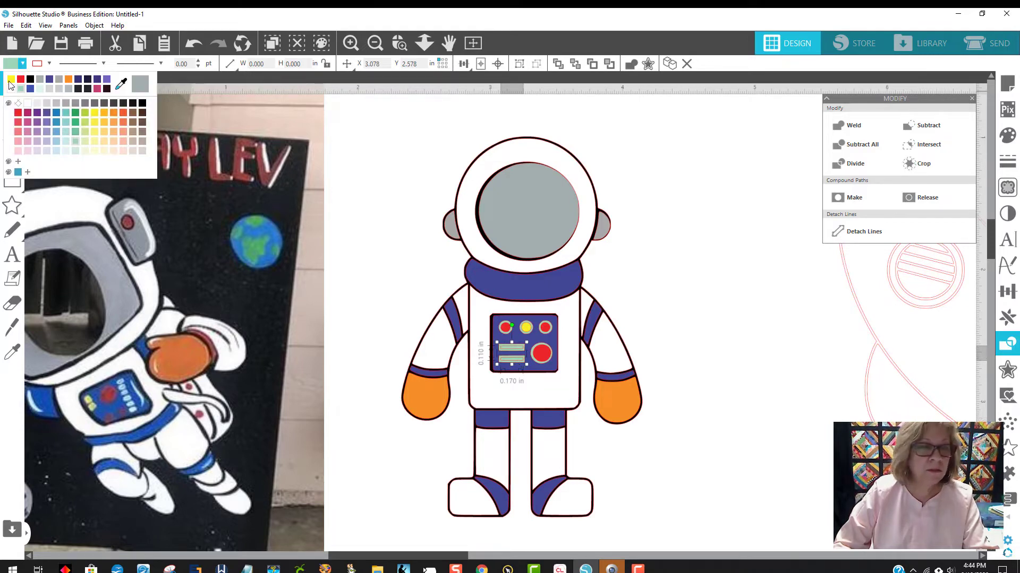
pyautogui.click(10, 80)
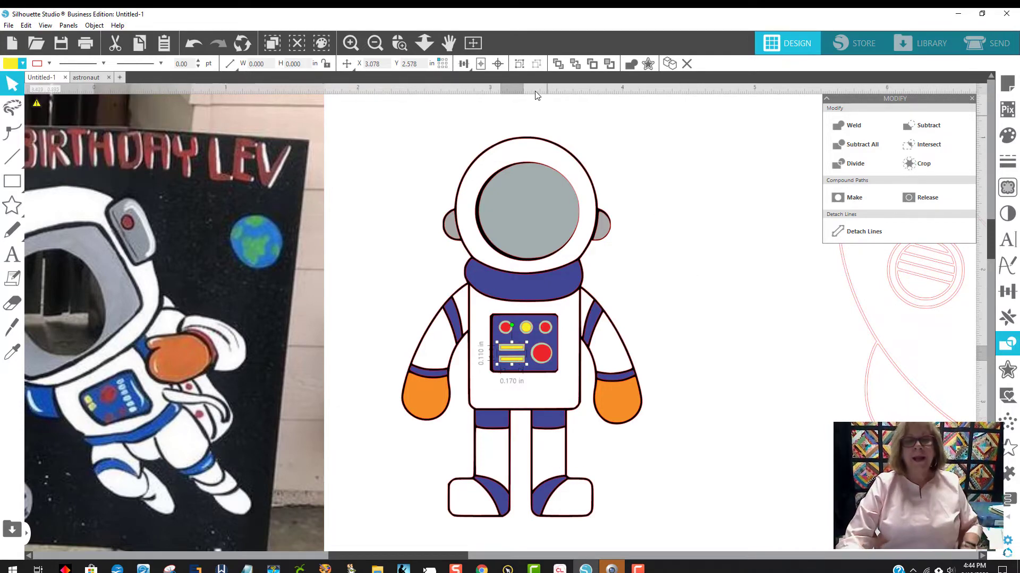
# Move the blue control panel and the right small button's green backing aside and undo both moves
pyautogui.click(399, 43)
pyautogui.moveTo(460, 300); pyautogui.dragTo(668, 414)
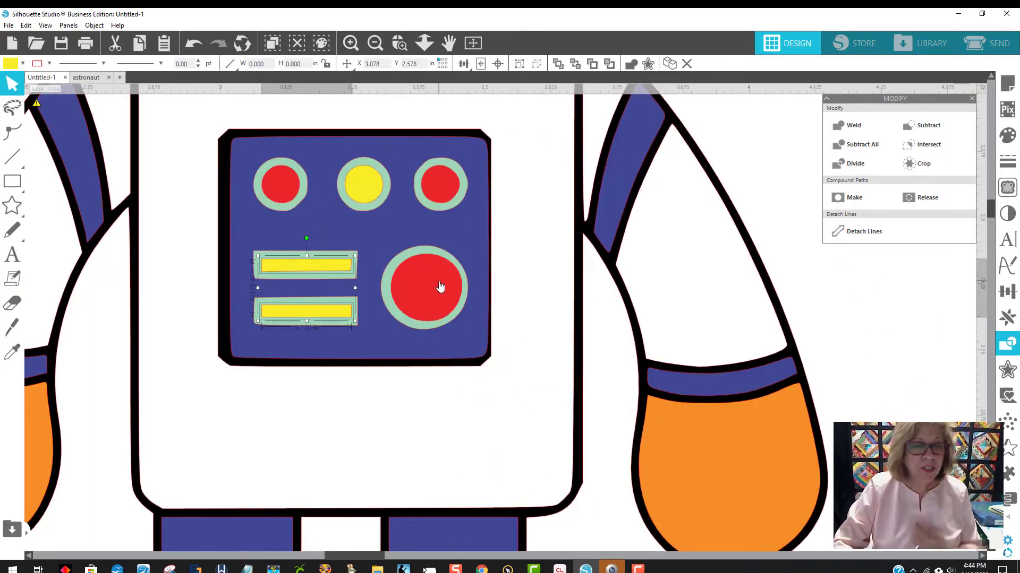
pyautogui.moveTo(470, 229); pyautogui.dragTo(489, 302)
pyautogui.moveTo(457, 215); pyautogui.dragTo(493, 214)
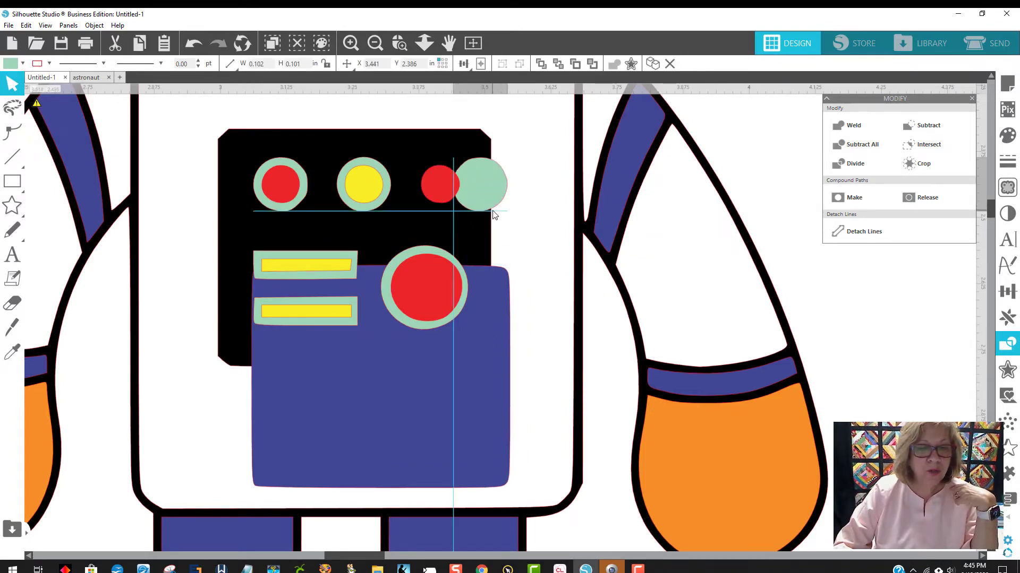
pyautogui.click(188, 46)
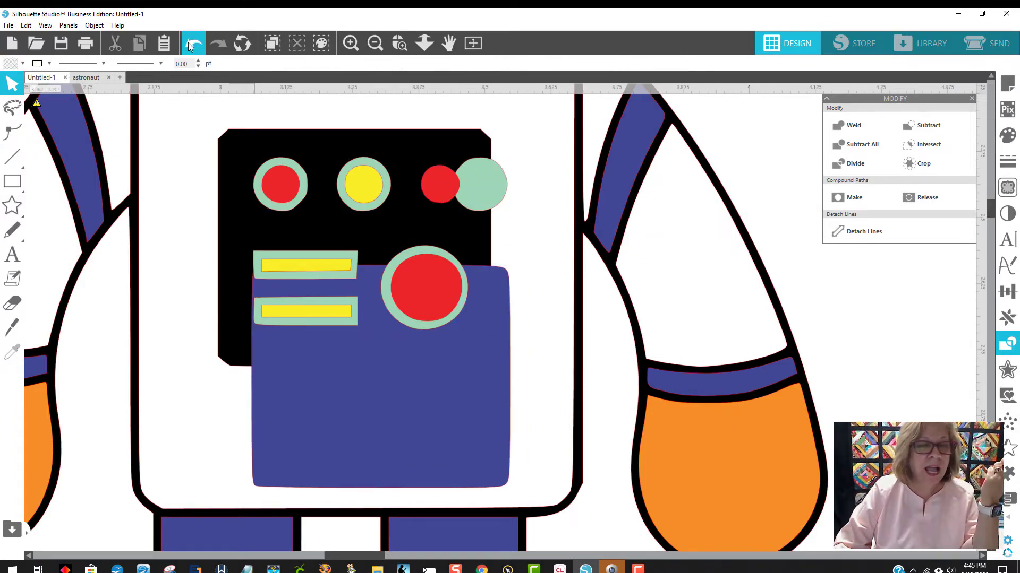
pyautogui.click(189, 46)
pyautogui.click(189, 46)
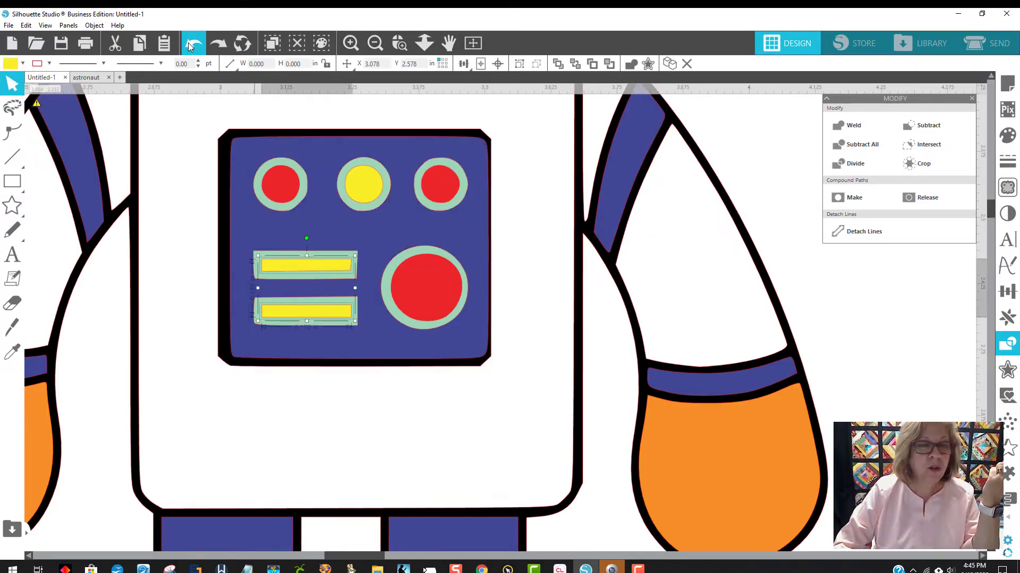
# Subtract the green backing around the right small red button from the blue control panel
pyautogui.click(422, 208)
pyautogui.click(431, 209)
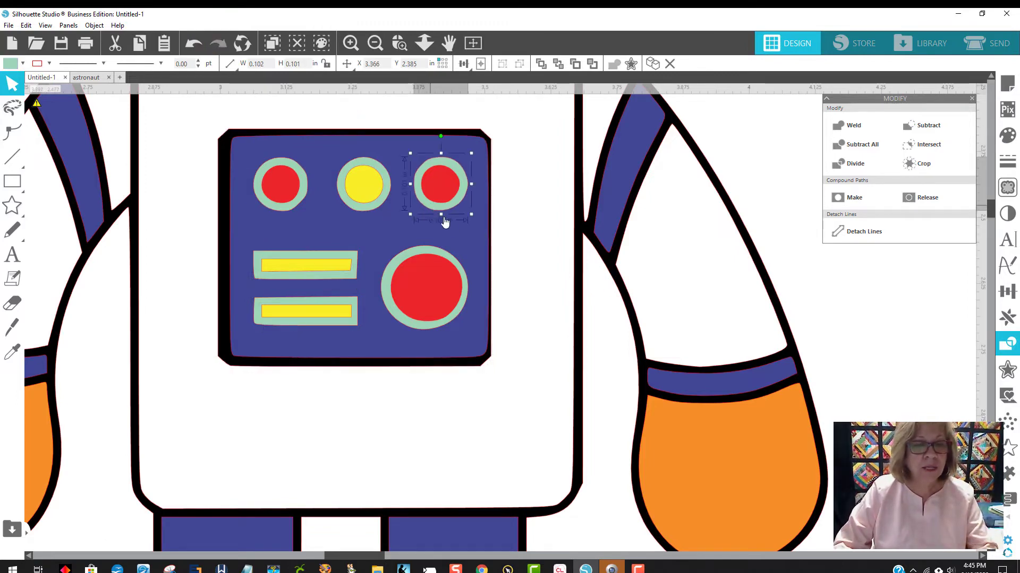
pyautogui.click(463, 236)
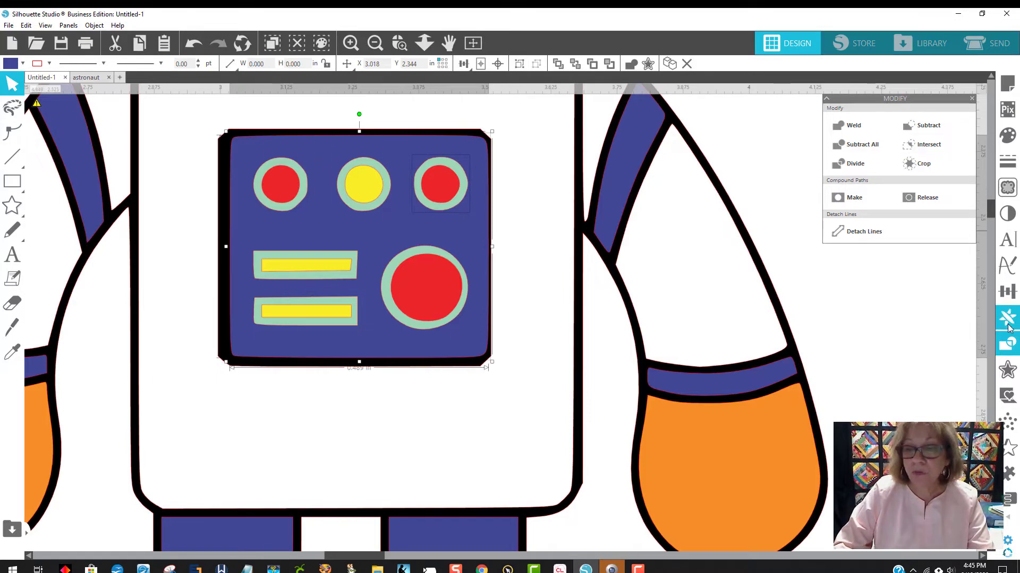
pyautogui.click(926, 126)
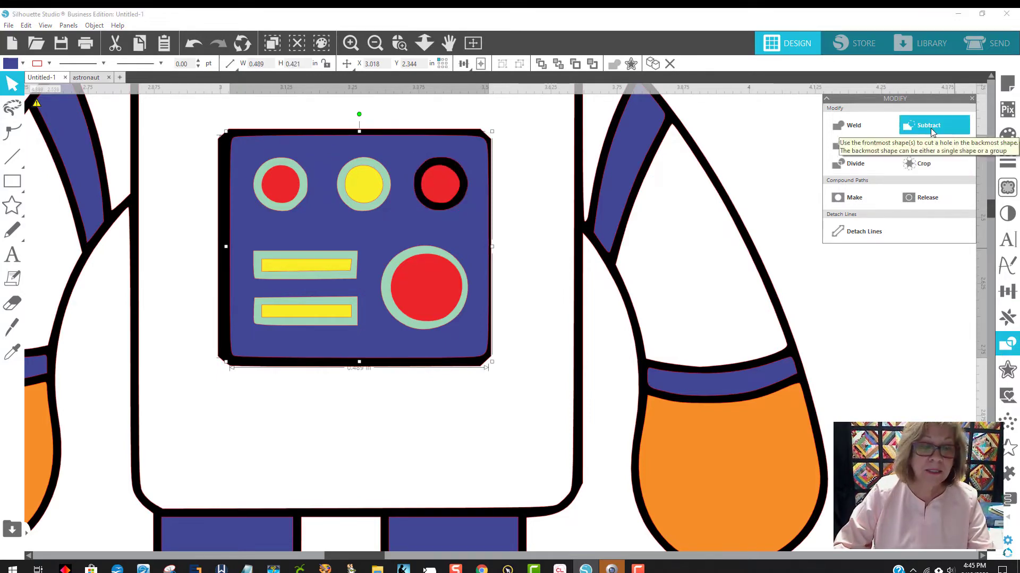
# Subtract the green backing around the yellow round button from the blue control panel
pyautogui.click(379, 206)
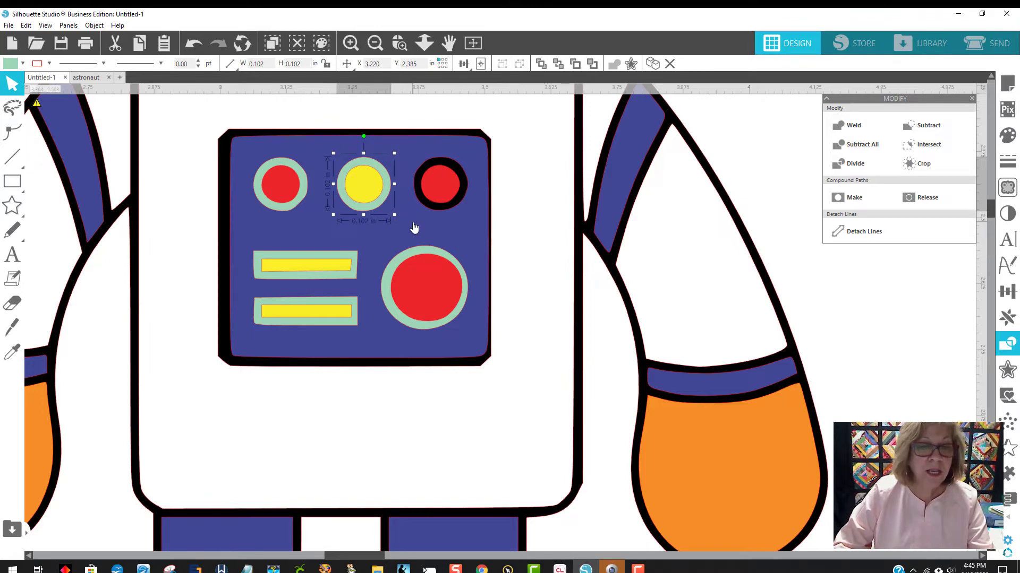
pyautogui.click(414, 229)
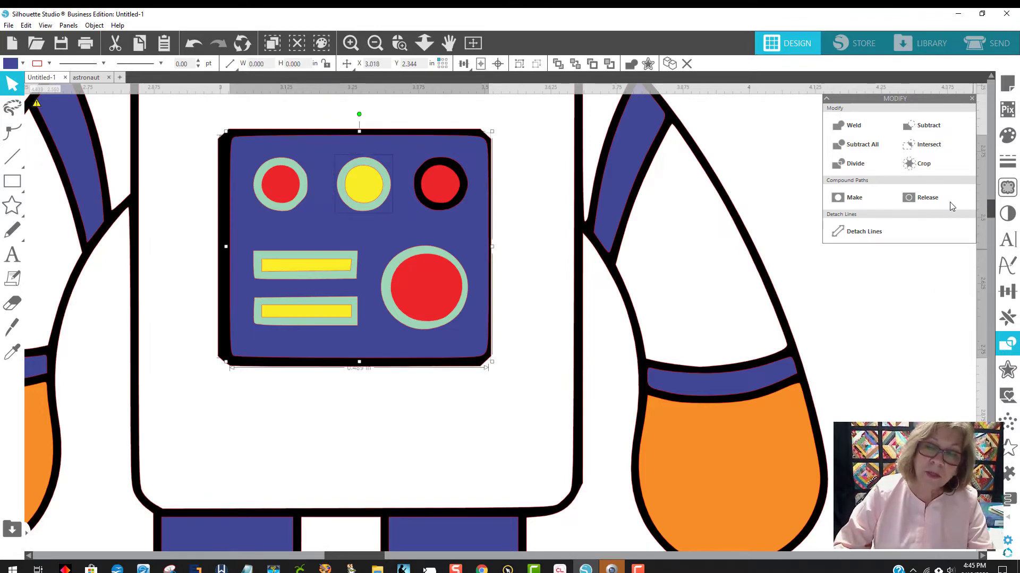
pyautogui.click(931, 127)
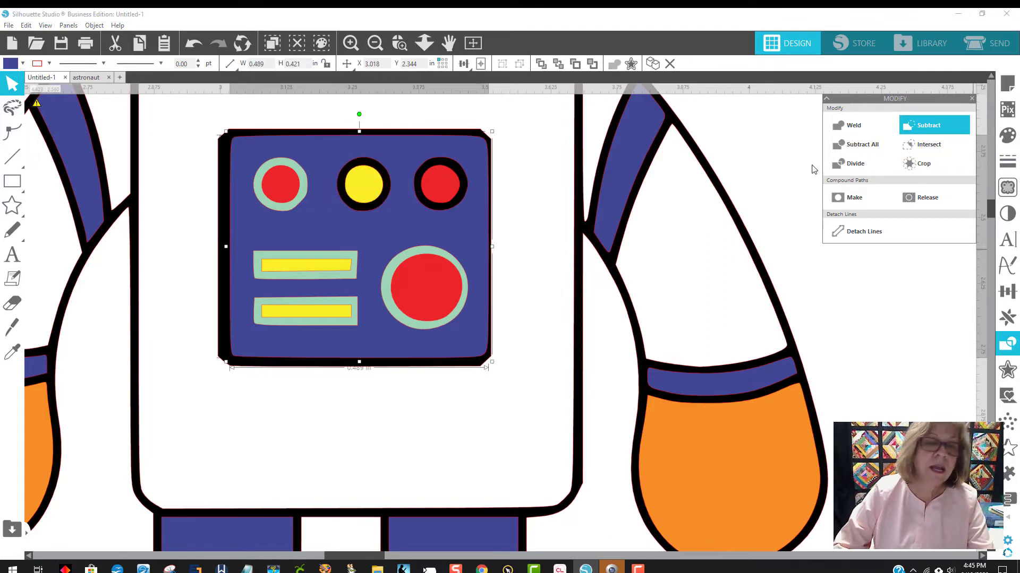
# Shift the blue panel slightly left and recenter the yellow and right red buttons inside their cutouts
pyautogui.moveTo(362, 191); pyautogui.dragTo(389, 216)
pyautogui.moveTo(399, 163)
pyautogui.mouseDown()
pyautogui.moveTo(579, 153)
pyautogui.moveTo(455, 144)
pyautogui.moveTo(404, 160)
pyautogui.mouseUp()
pyautogui.moveTo(390, 211); pyautogui.dragTo(362, 188)
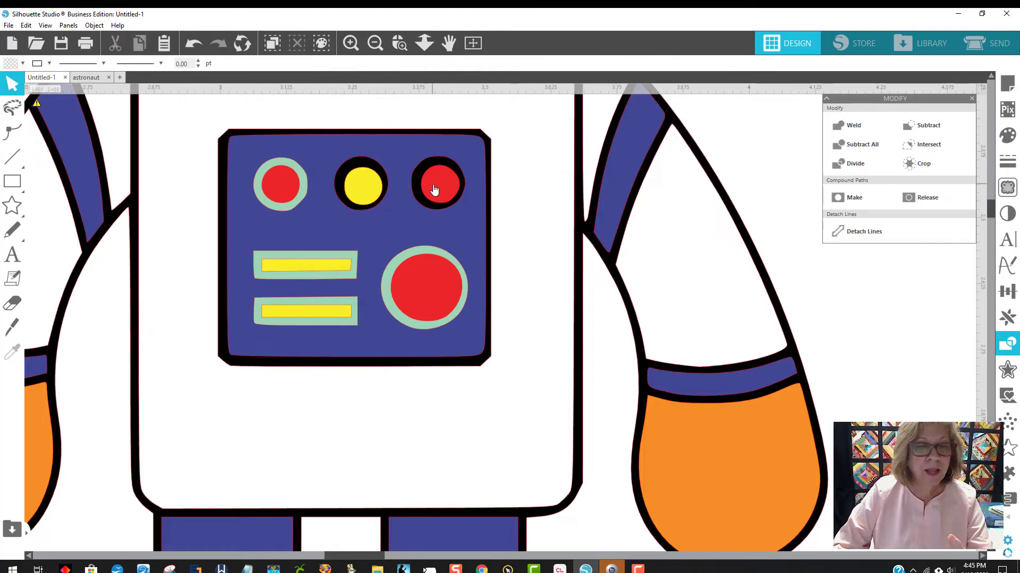
pyautogui.click(364, 186)
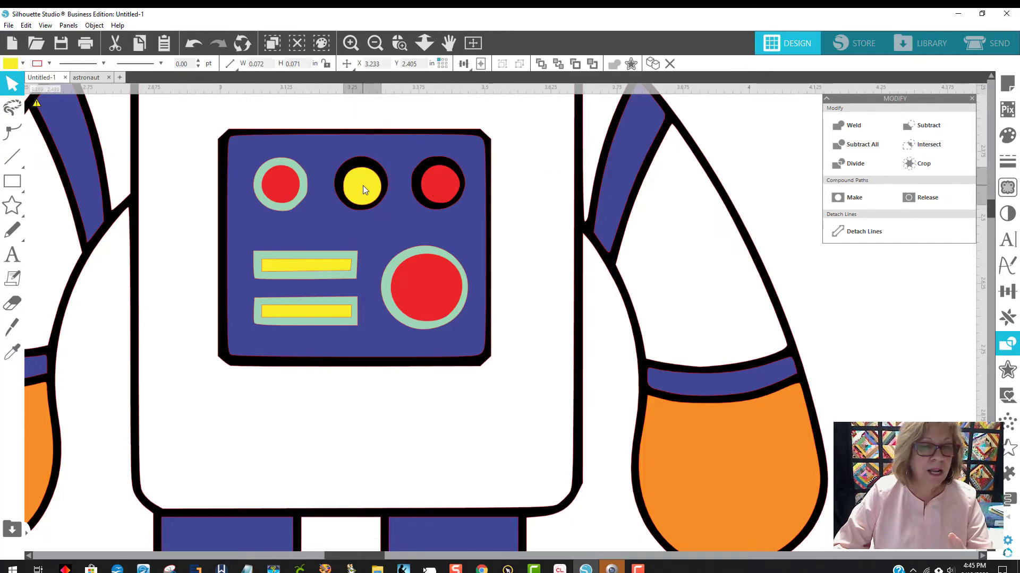
pyautogui.click(434, 193)
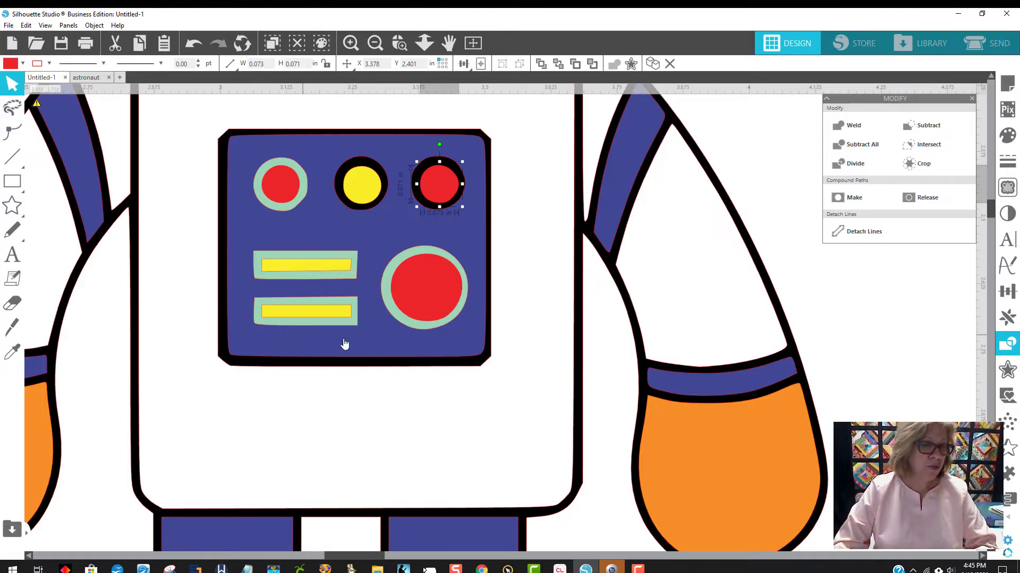
# Subtract the green backing around the left small red button from the blue control panel
pyautogui.click(296, 203)
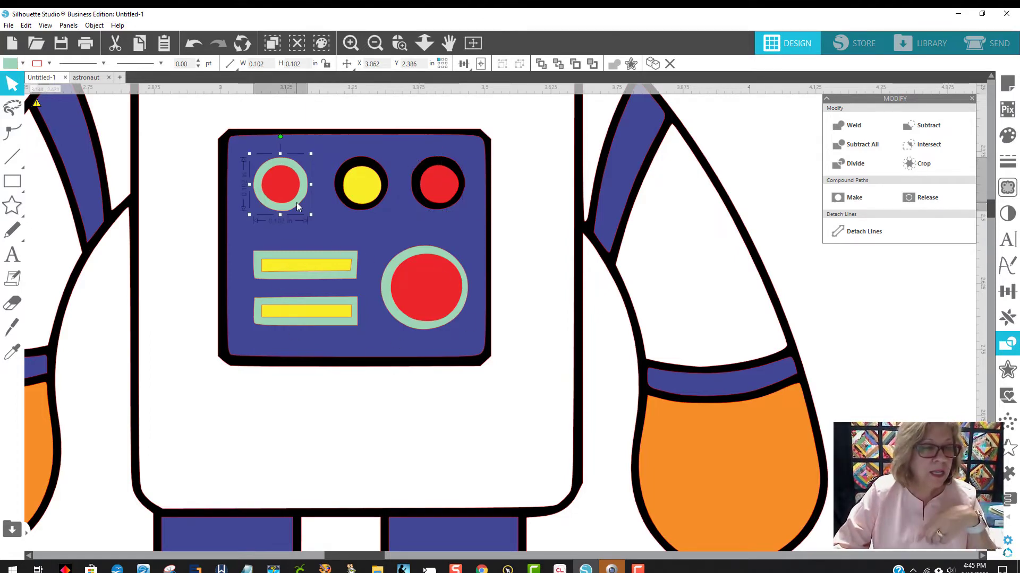
pyautogui.click(329, 225)
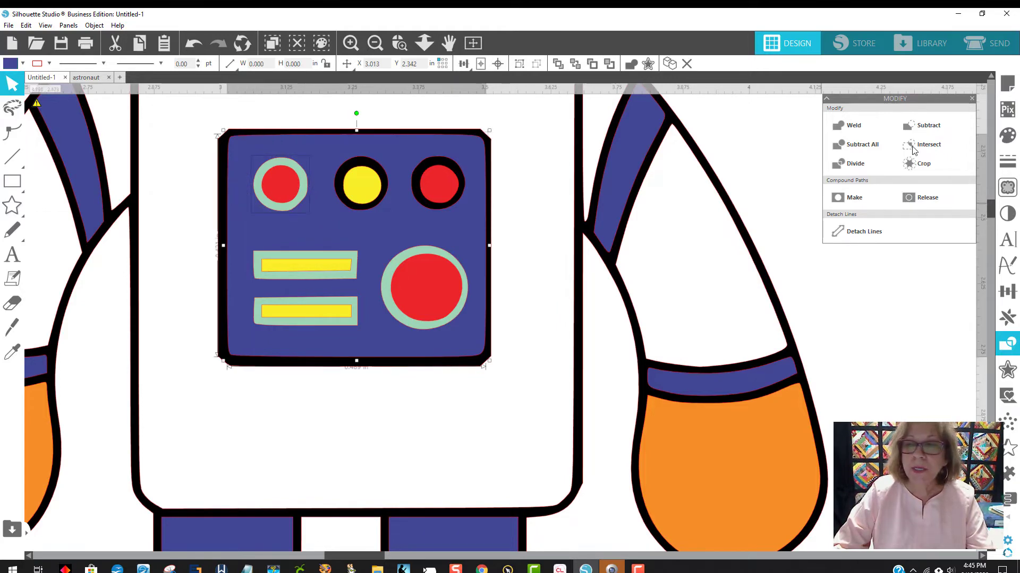
pyautogui.click(941, 128)
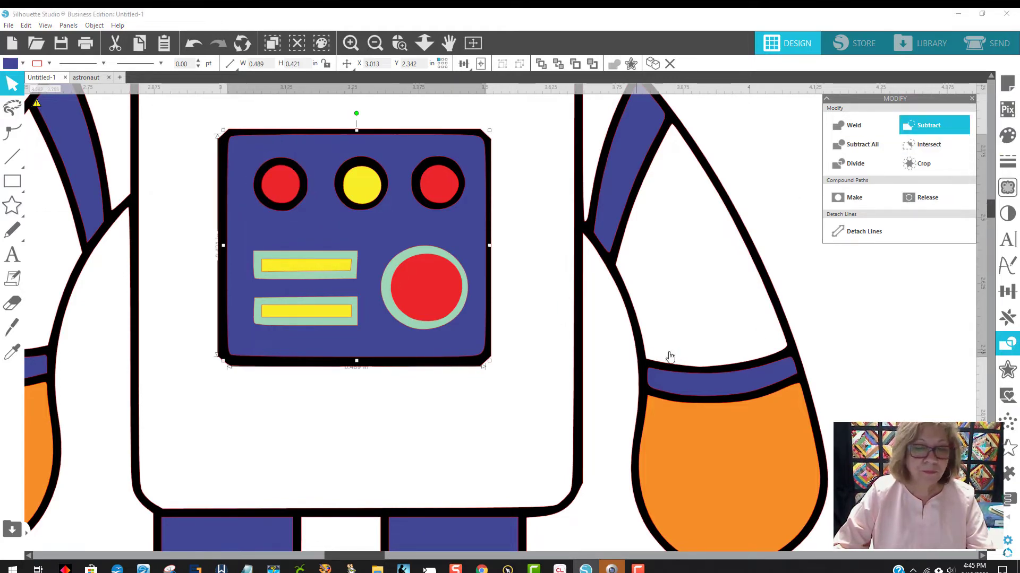
pyautogui.click(823, 291)
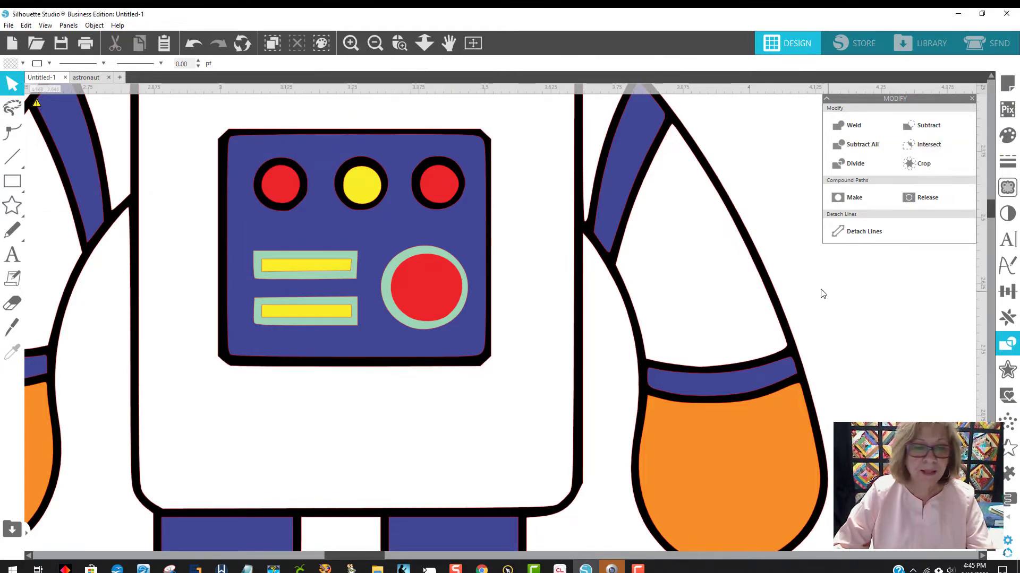
# Subtract the green backings around both yellow bars and the large red button from the blue panel in one operation
pyautogui.click(321, 283)
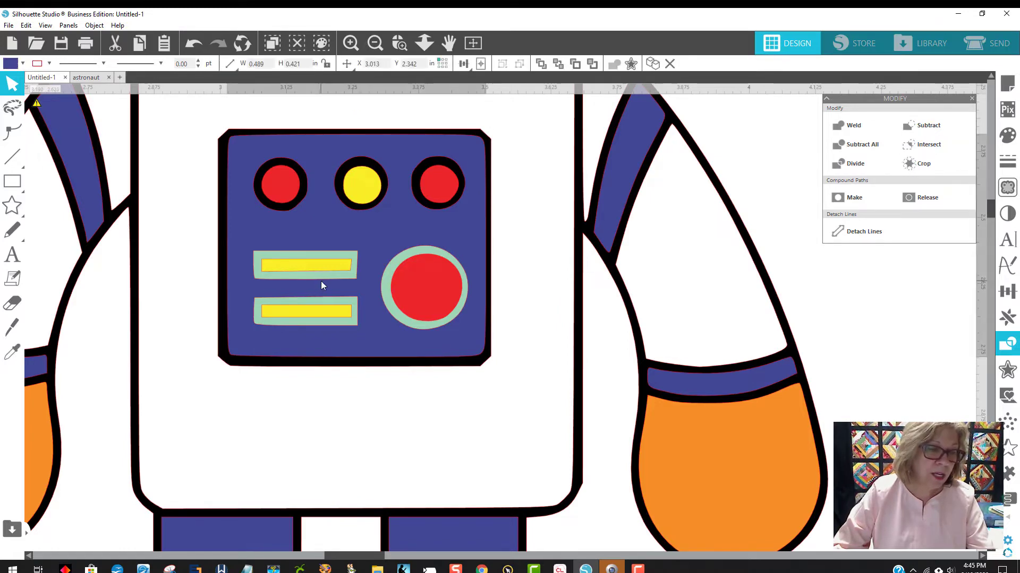
pyautogui.click(322, 280)
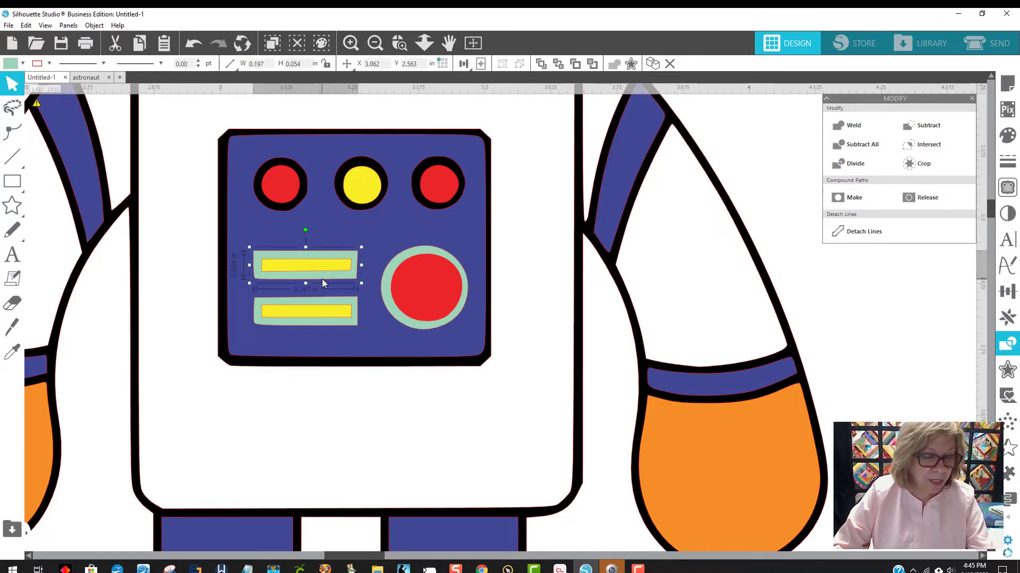
pyautogui.keyDown('shift'); pyautogui.click(332, 327); pyautogui.keyUp('shift')
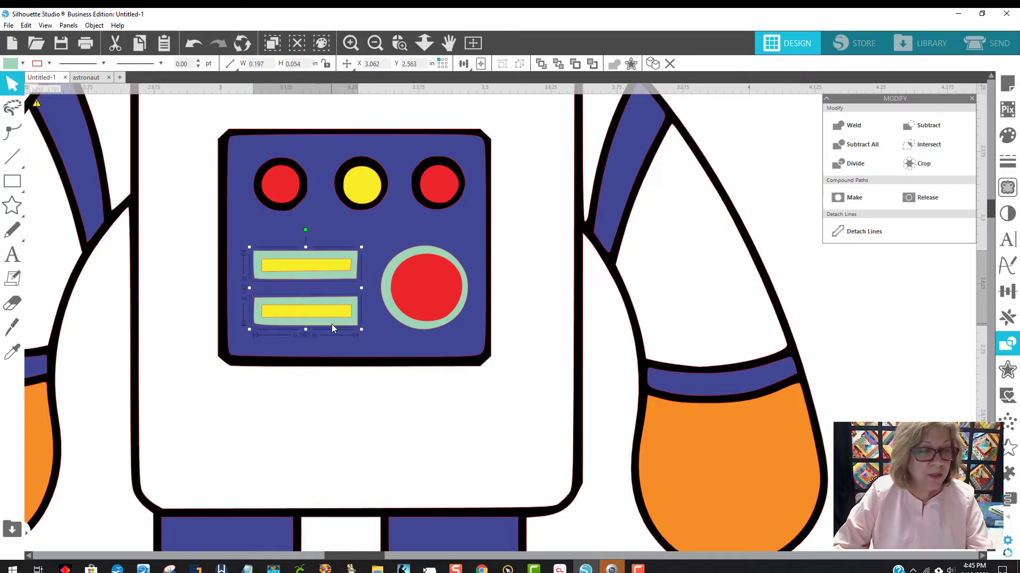
pyautogui.keyDown('shift'); pyautogui.click(420, 332); pyautogui.keyUp('shift')
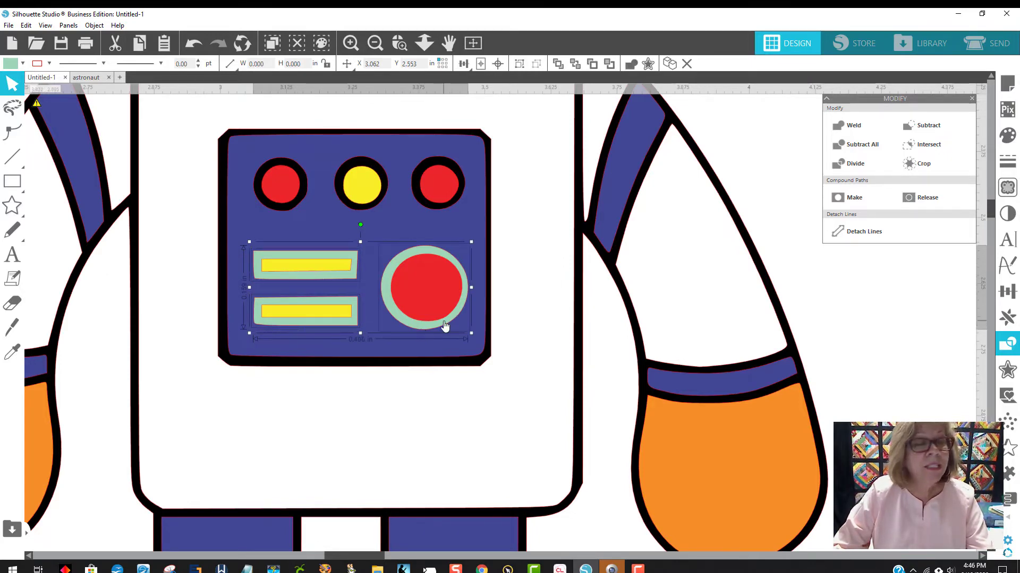
pyautogui.keyDown('shift'); pyautogui.click(469, 222); pyautogui.keyUp('shift')
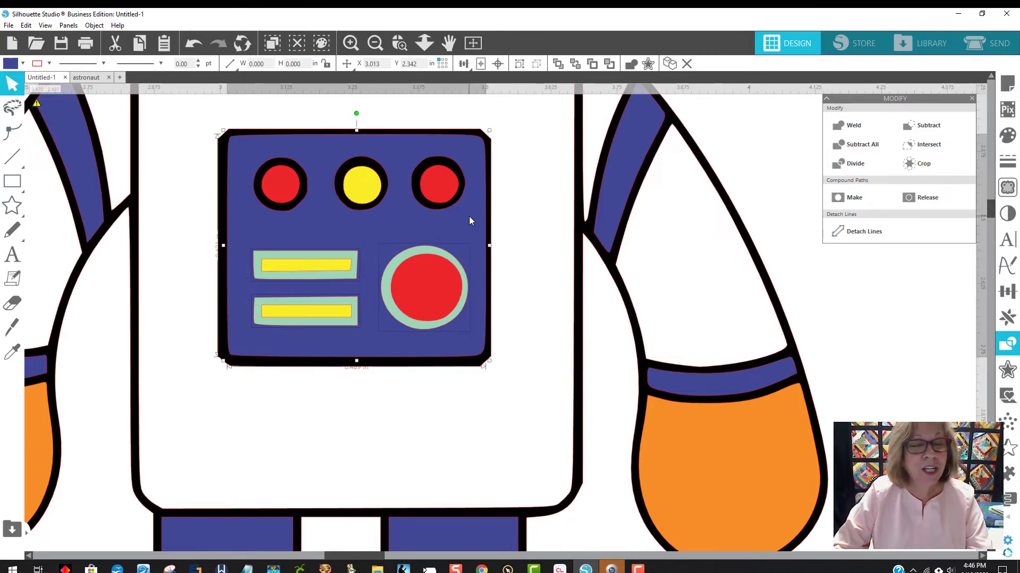
pyautogui.click(928, 126)
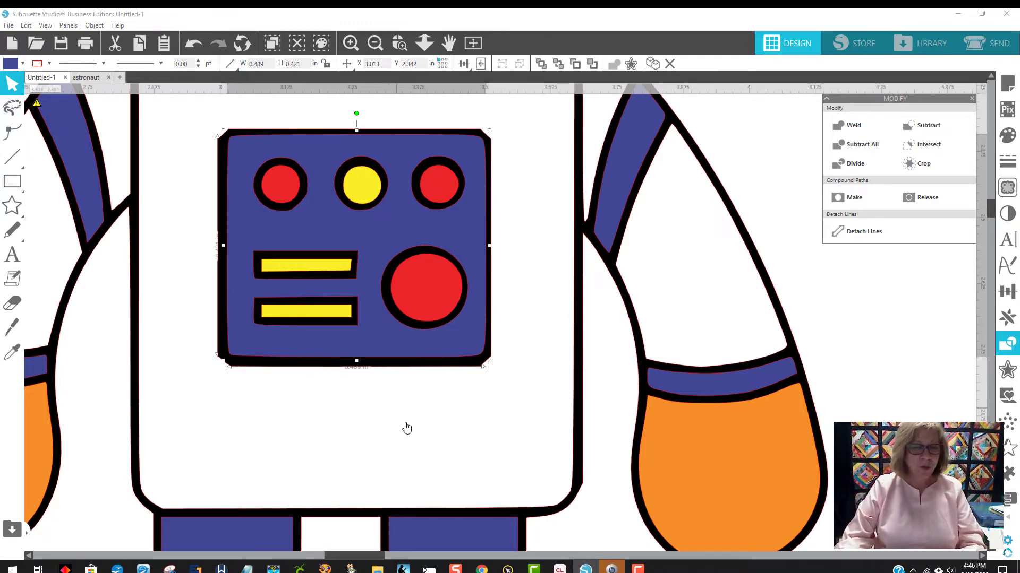
pyautogui.moveTo(379, 345)
pyautogui.mouseDown()
pyautogui.moveTo(679, 367)
pyautogui.moveTo(386, 344)
pyautogui.mouseUp()
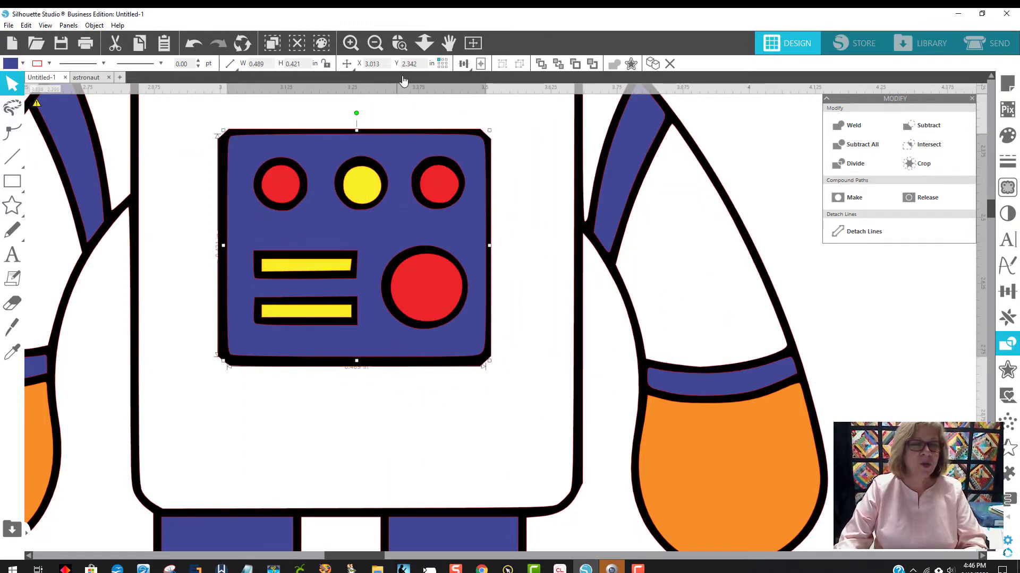
pyautogui.click(375, 45)
pyautogui.click(375, 45)
pyautogui.click(375, 44)
pyautogui.click(375, 45)
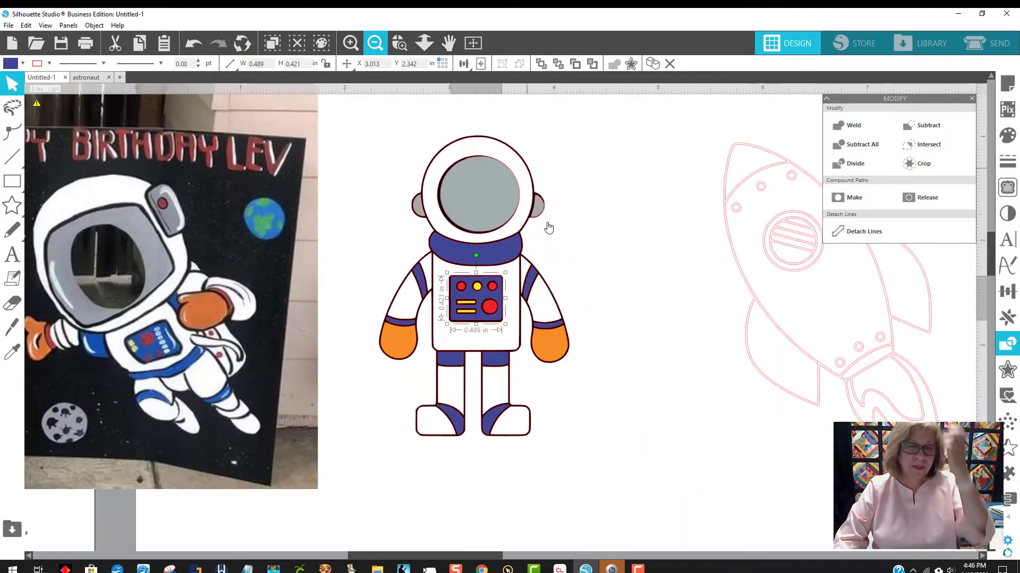
pyautogui.moveTo(472, 195); pyautogui.dragTo(474, 197)
pyautogui.press('Escape')
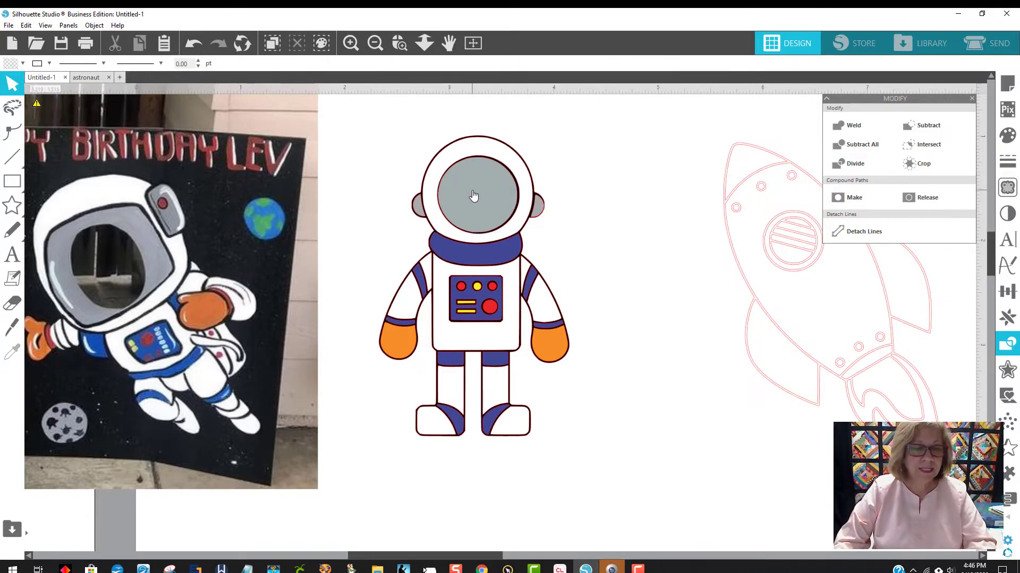
# Browse the Astronaut-Coloring-Page-for-Kids-4741785 folder in Downloads for an image to merge into the design
pyautogui.click(8, 25)
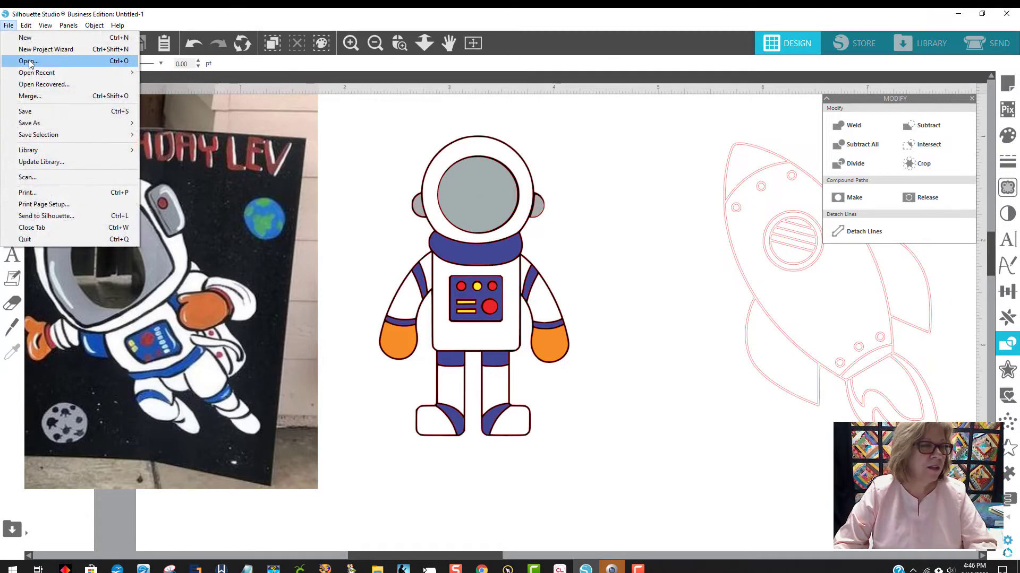
pyautogui.click(35, 100)
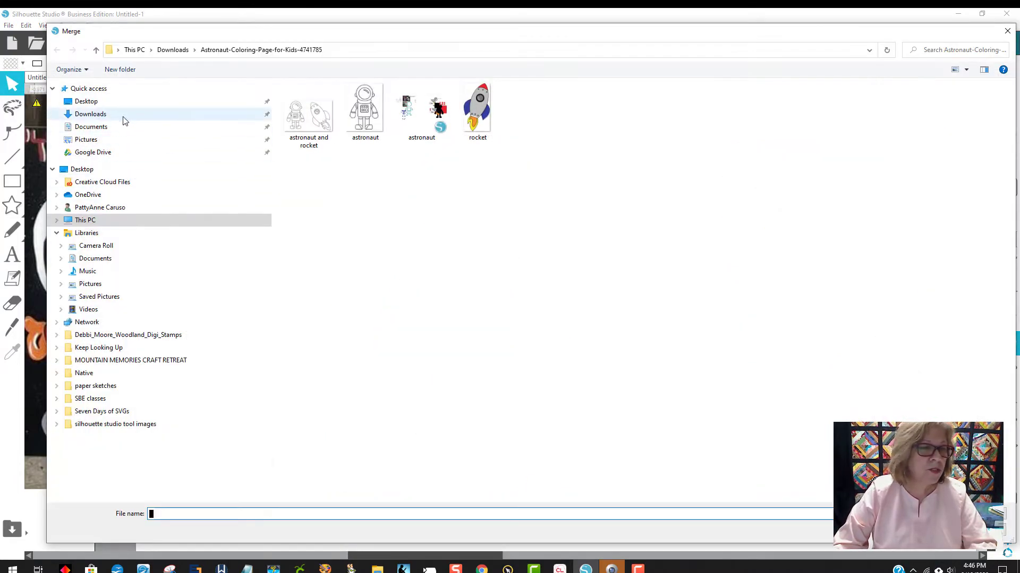
pyautogui.click(94, 117)
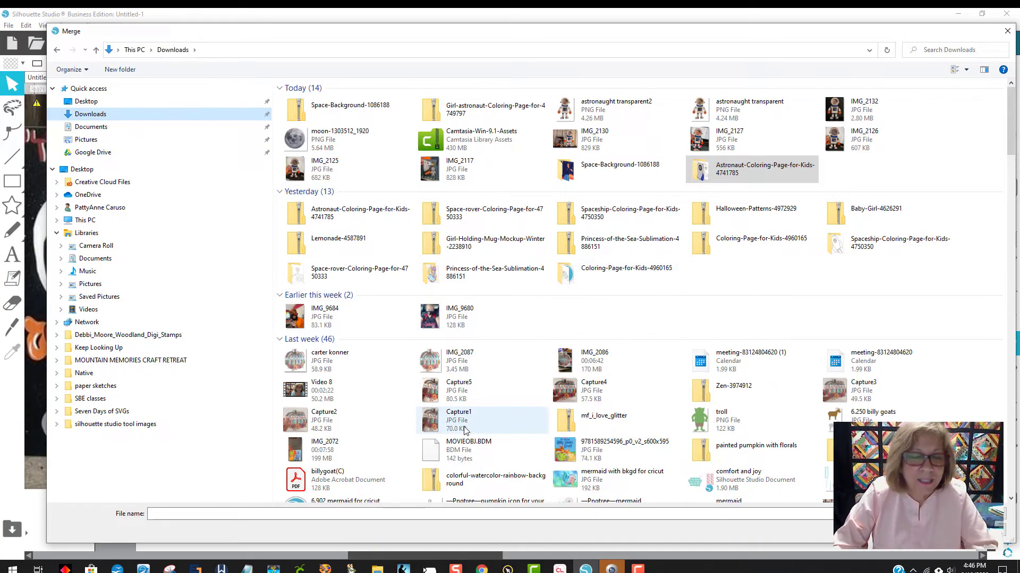
pyautogui.doubleClick(739, 170)
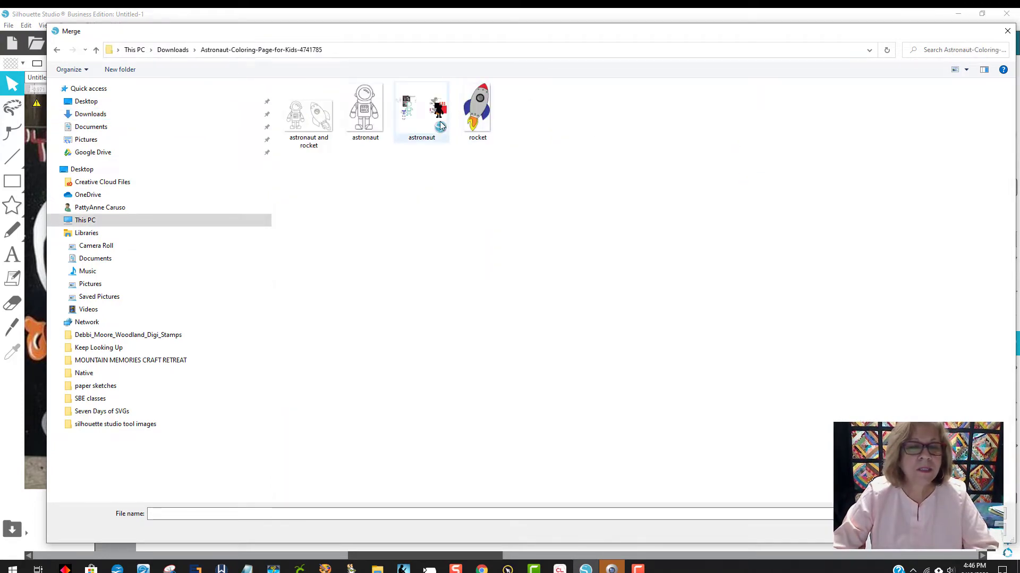
pyautogui.click(1009, 32)
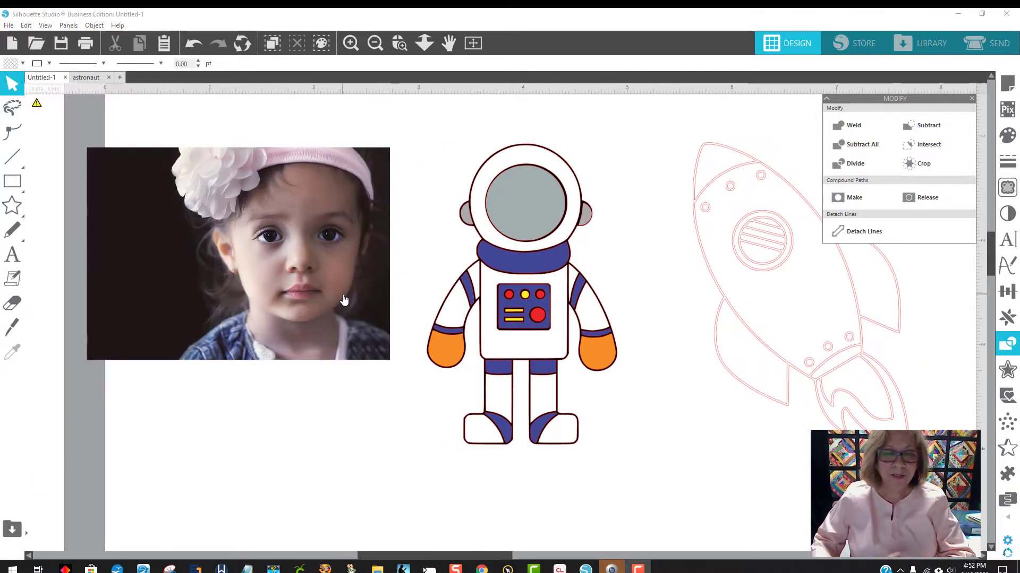
# Scale the child's photo down to about 1.84 in wide and reposition it beside the astronaut
pyautogui.click(342, 298)
pyautogui.moveTo(398, 370); pyautogui.dragTo(250, 262)
pyautogui.moveTo(255, 215); pyautogui.dragTo(401, 239)
# Move the gray visor circle out of the helmet, bring it to the front and place it over the face in the photo
pyautogui.moveTo(526, 213); pyautogui.dragTo(317, 358)
pyautogui.rightClick(320, 362)
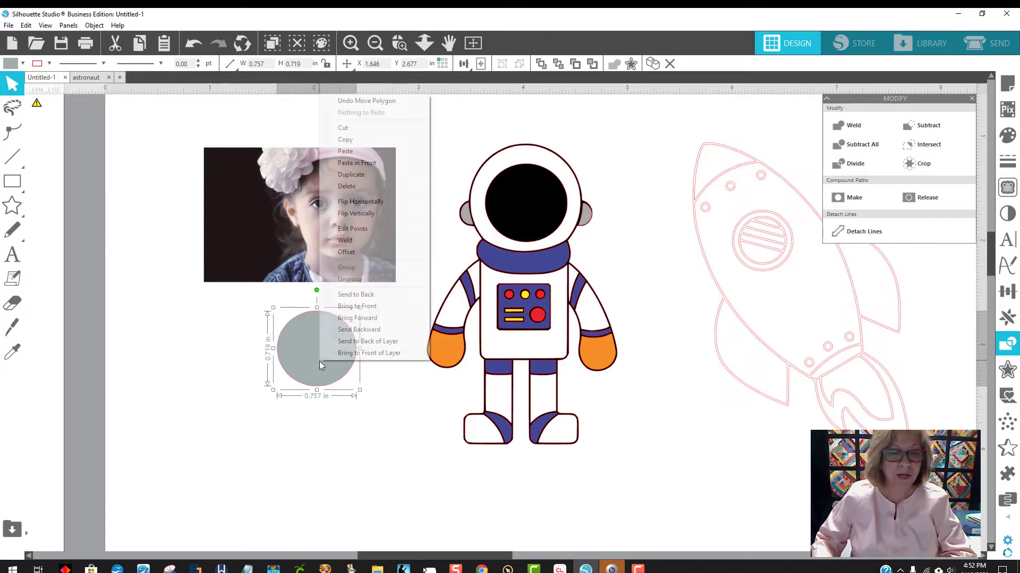
pyautogui.click(366, 306)
pyautogui.moveTo(337, 347); pyautogui.dragTo(351, 212)
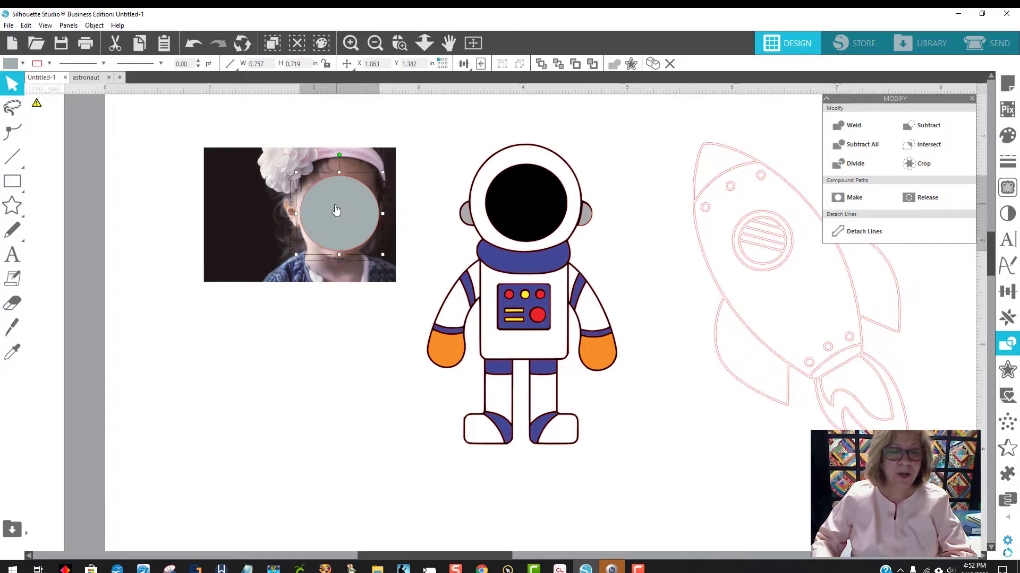
# Shrink the child's photo to about 1.58 in wide and recenter the face beneath the gray circle
pyautogui.click(383, 280)
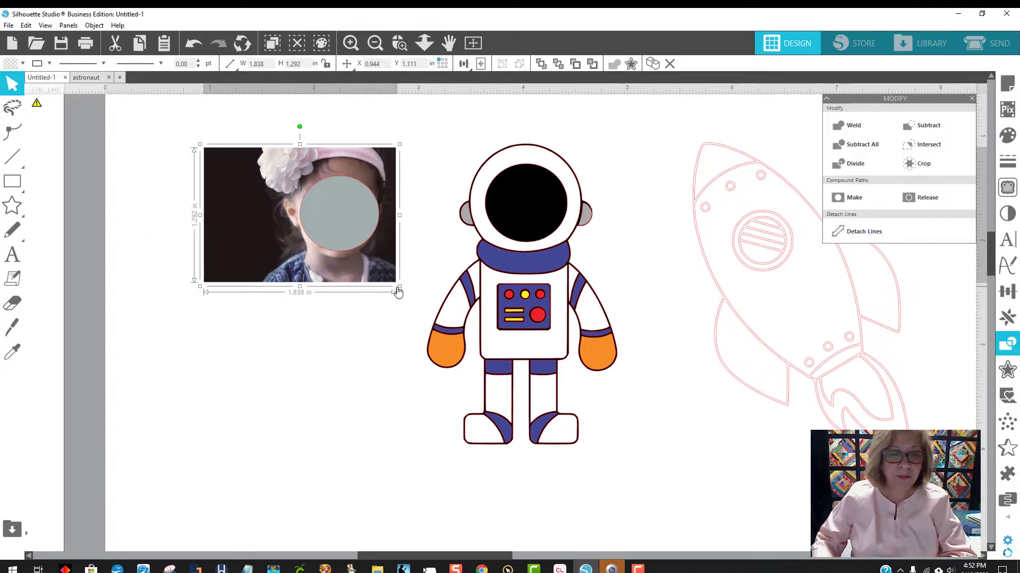
pyautogui.moveTo(404, 291); pyautogui.dragTo(388, 281)
pyautogui.click(390, 284)
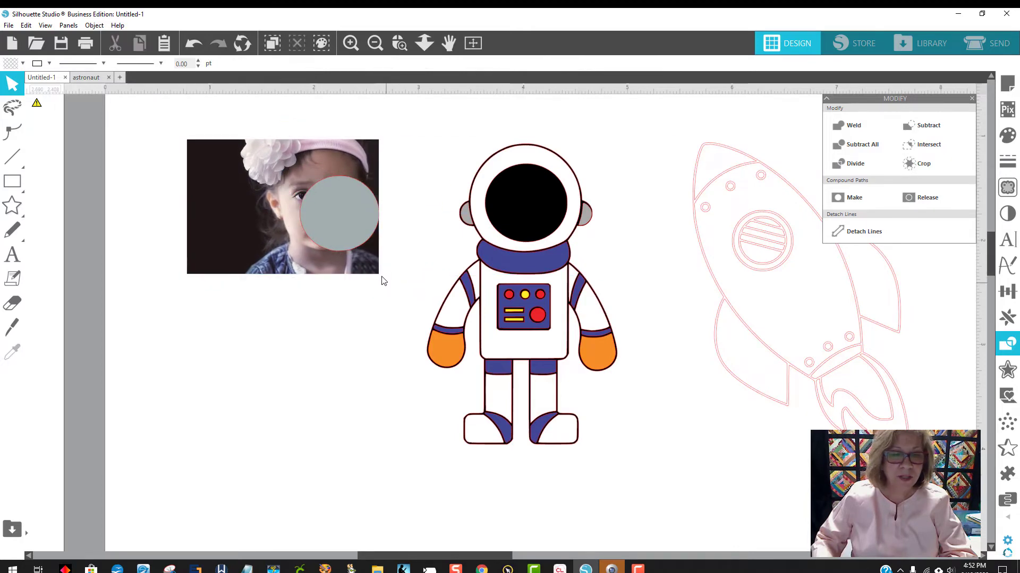
pyautogui.click(375, 270)
pyautogui.moveTo(383, 278); pyautogui.dragTo(355, 259)
pyautogui.moveTo(272, 209); pyautogui.dragTo(314, 228)
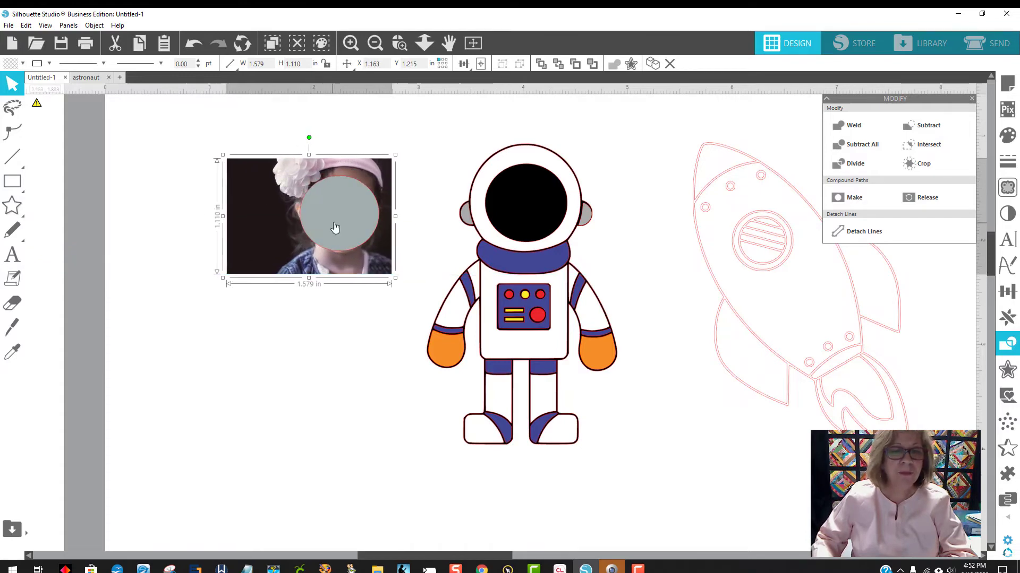
# Set the gray circle's fill transparency to 53% and nudge the circle into line with the face
pyautogui.click(334, 226)
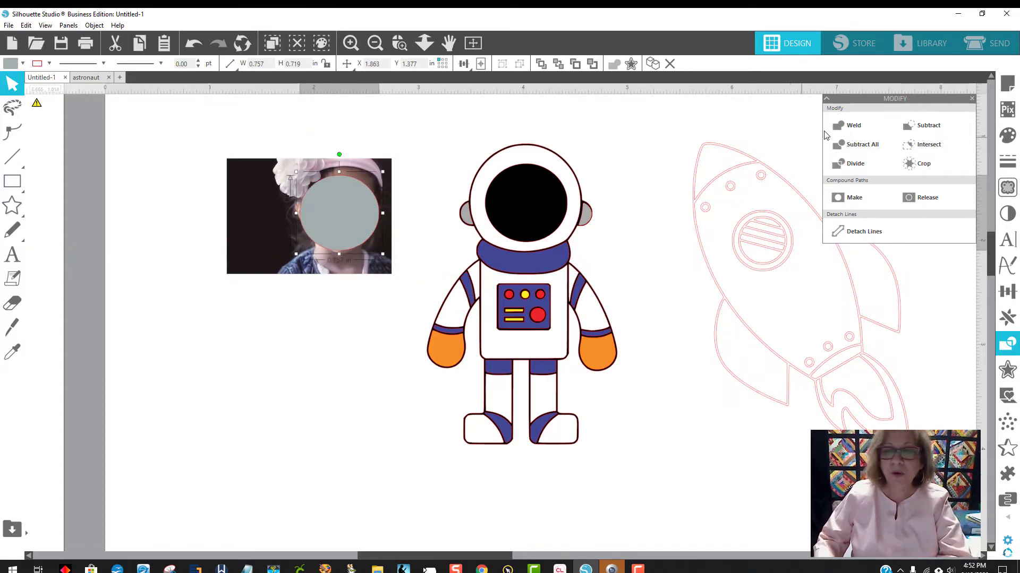
pyautogui.click(1008, 139)
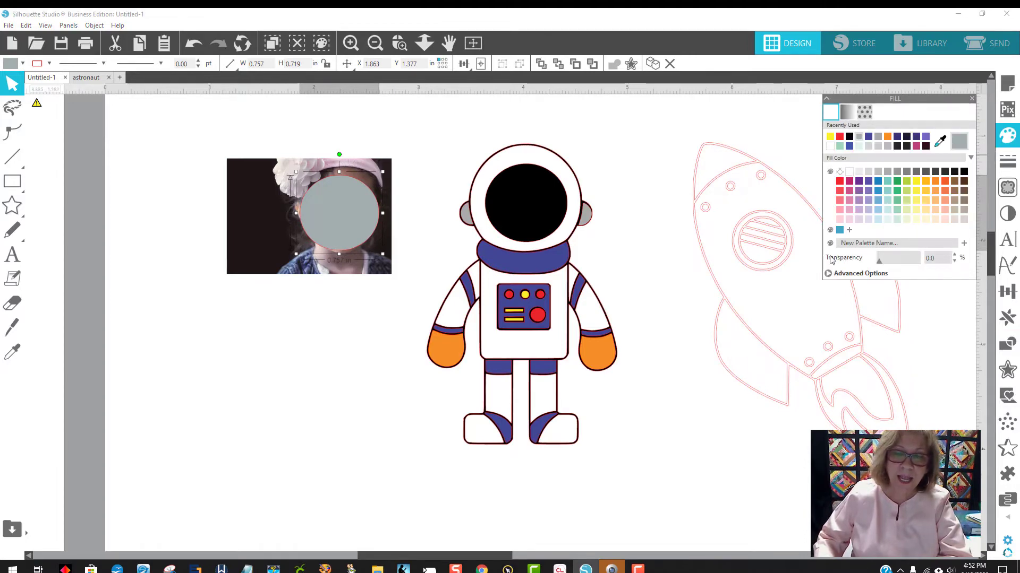
pyautogui.moveTo(895, 267); pyautogui.dragTo(901, 268)
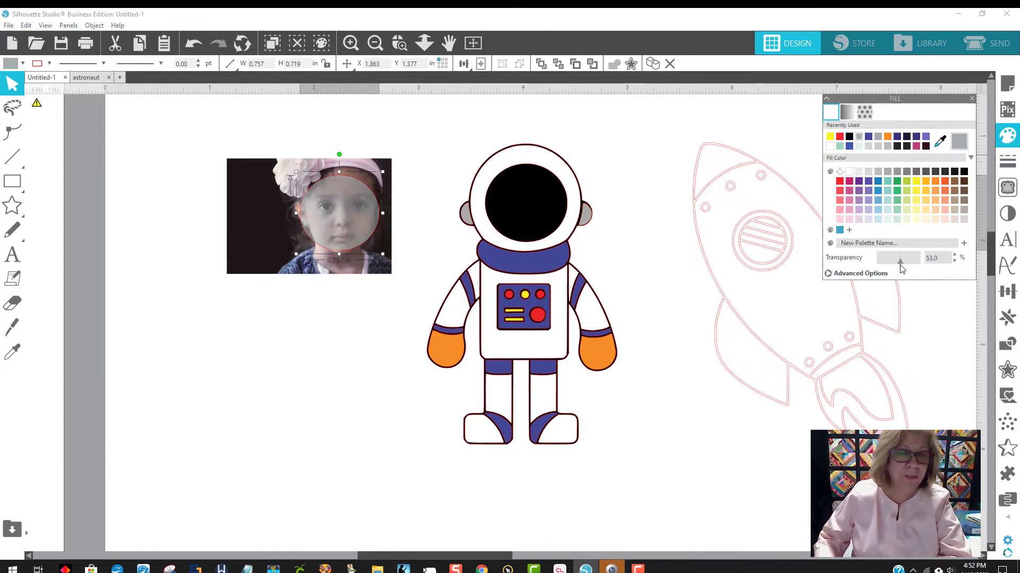
pyautogui.moveTo(350, 219); pyautogui.dragTo(350, 218)
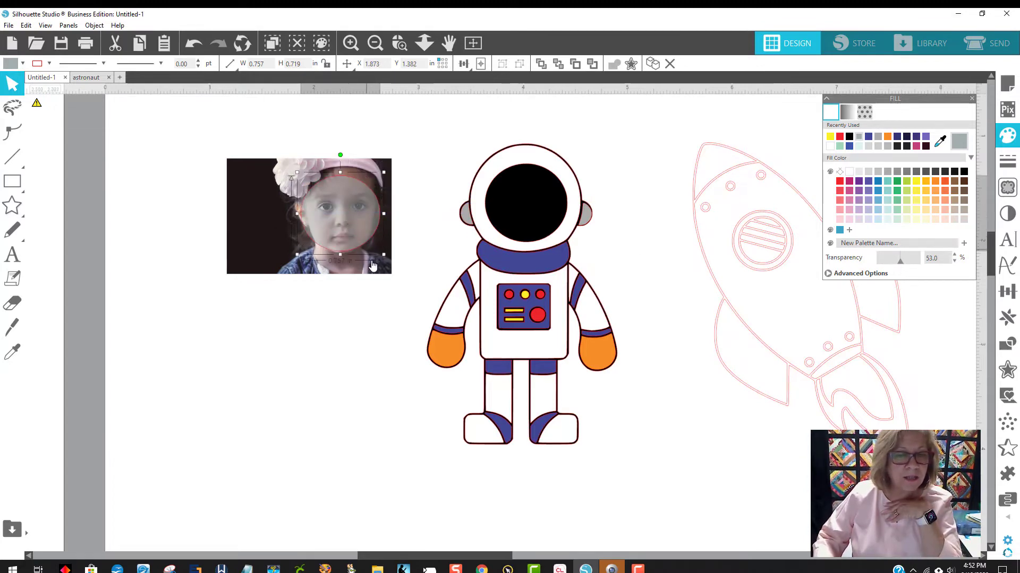
# Resize the photo behind the circle to about 1.69 in wide and 1.11 in high
pyautogui.click(369, 292)
pyautogui.click(360, 273)
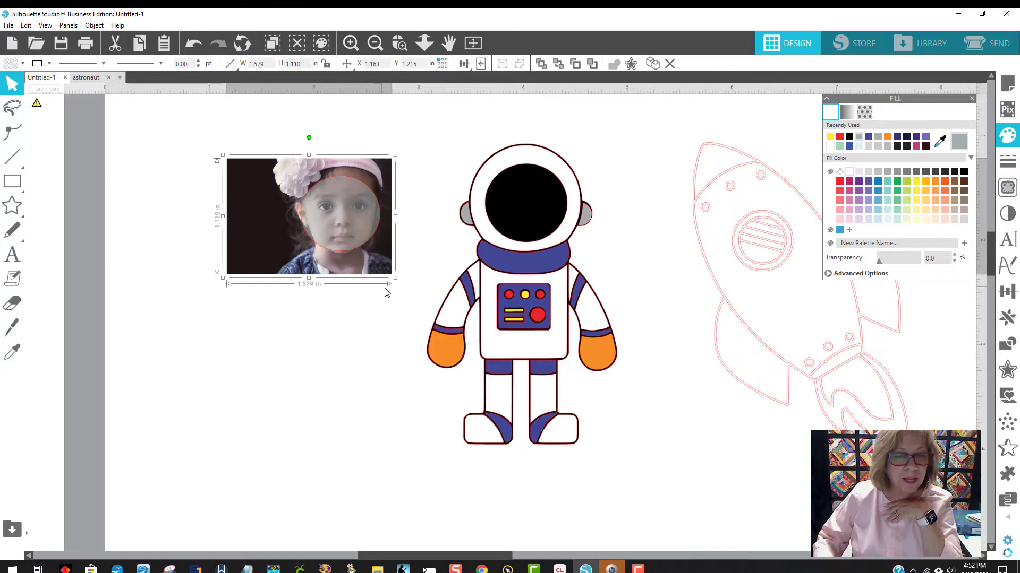
pyautogui.moveTo(396, 277); pyautogui.dragTo(367, 259)
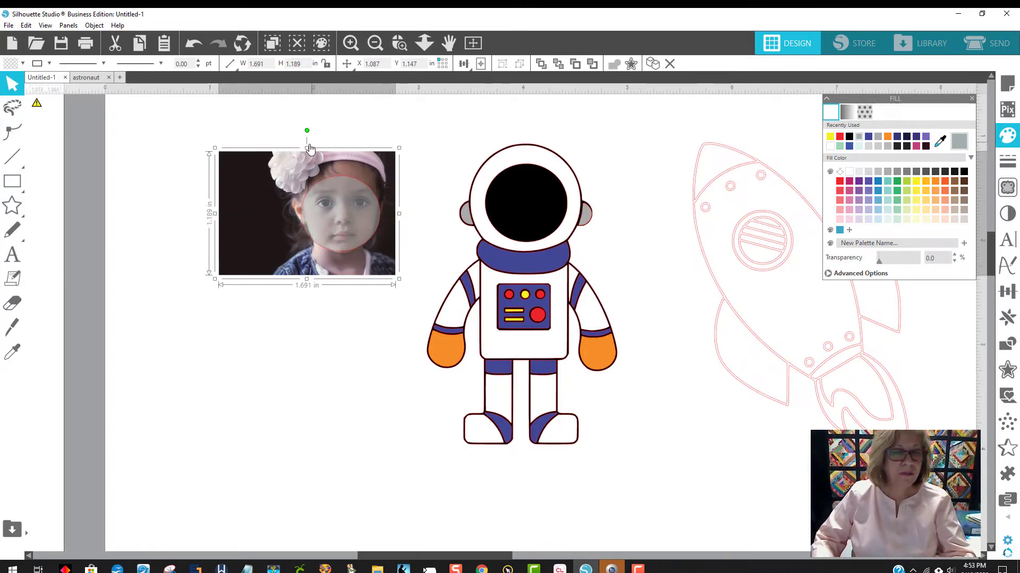
pyautogui.moveTo(306, 147); pyautogui.dragTo(305, 156)
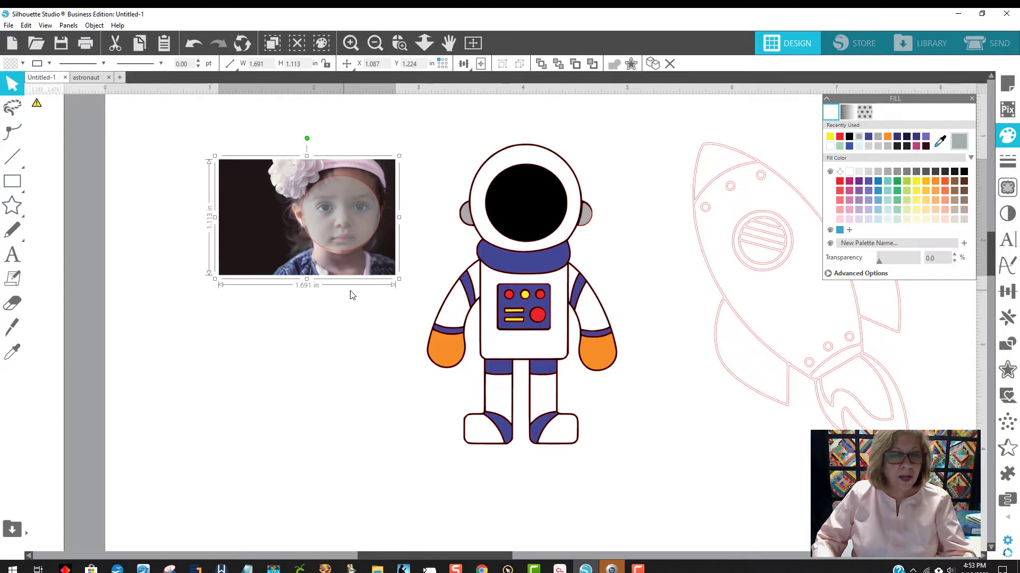
# Crop the child's photo to the shape of the translucent gray circle
pyautogui.moveTo(402, 292); pyautogui.dragTo(253, 135)
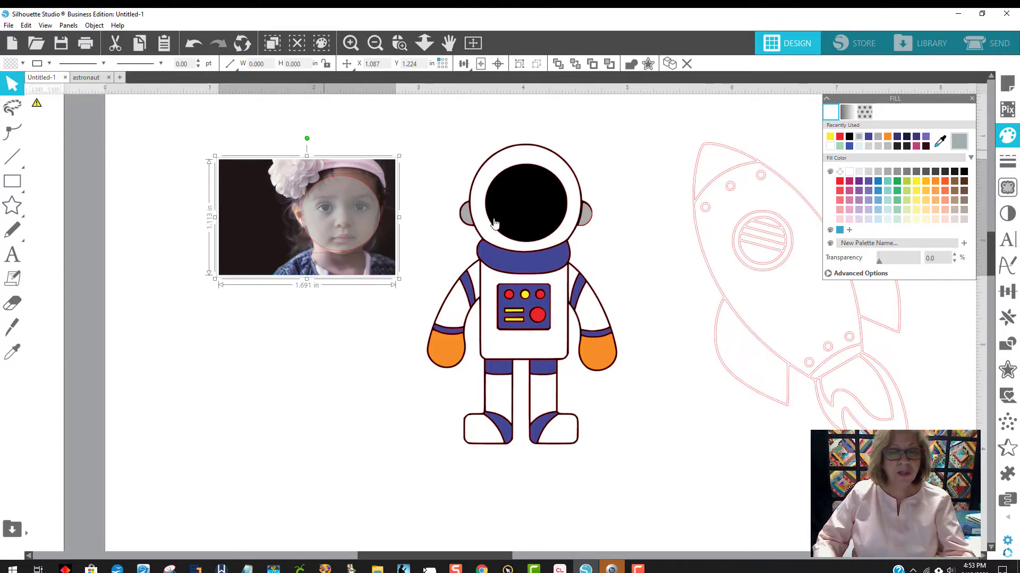
pyautogui.click(1010, 344)
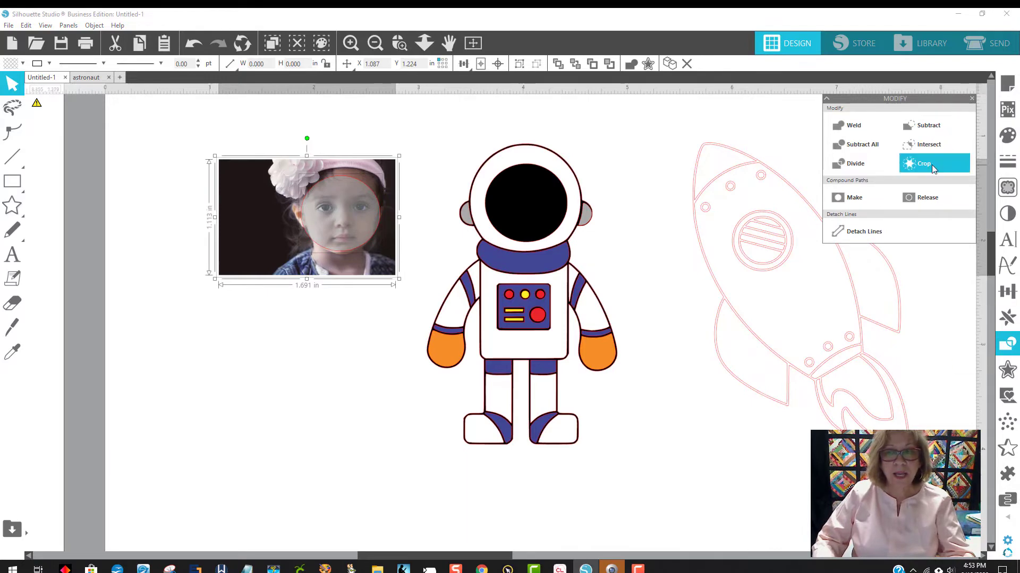
pyautogui.click(930, 164)
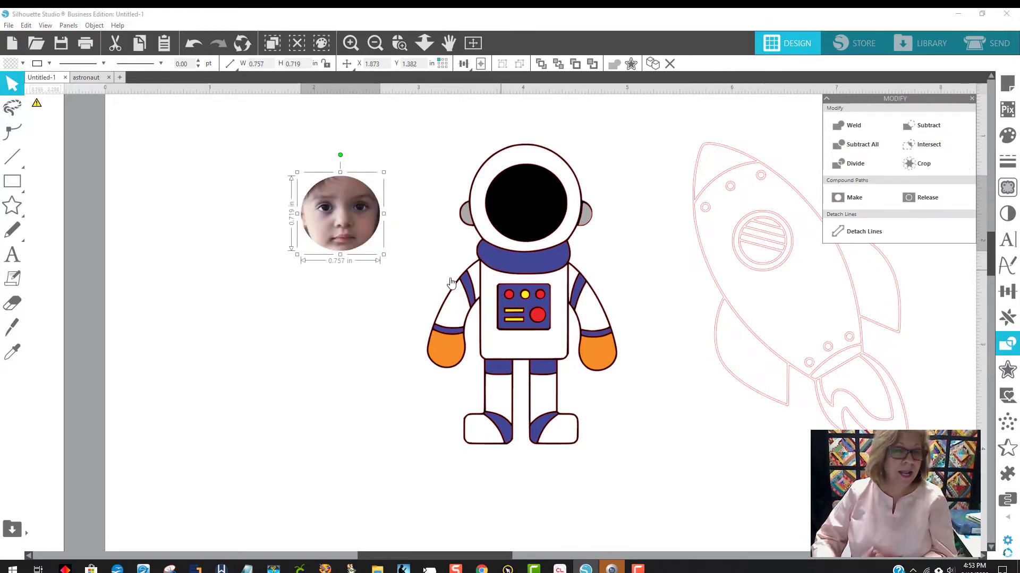
# Raise the cropped face in the stacking order and place it in the astronaut's black helmet opening
pyautogui.rightClick(343, 229)
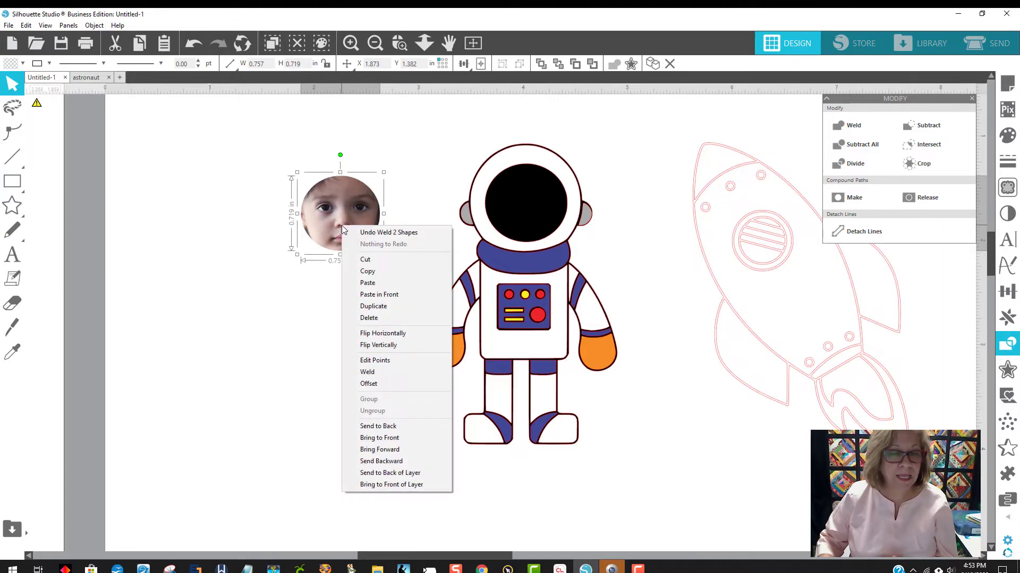
pyautogui.click(390, 445)
pyautogui.moveTo(348, 234); pyautogui.dragTo(533, 218)
pyautogui.click(638, 169)
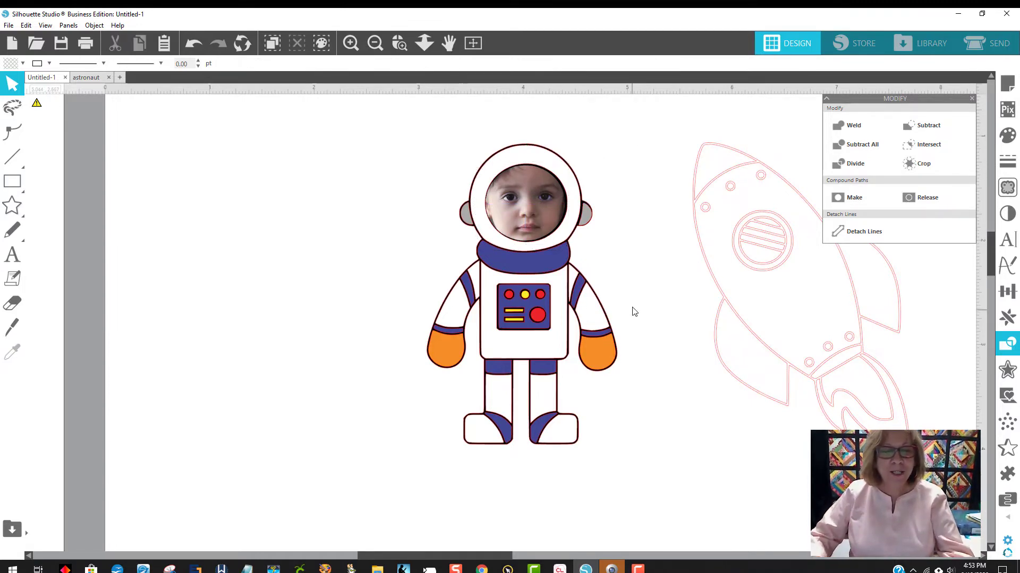
# Group all the astronaut's parts together with the face photo
pyautogui.click(508, 266)
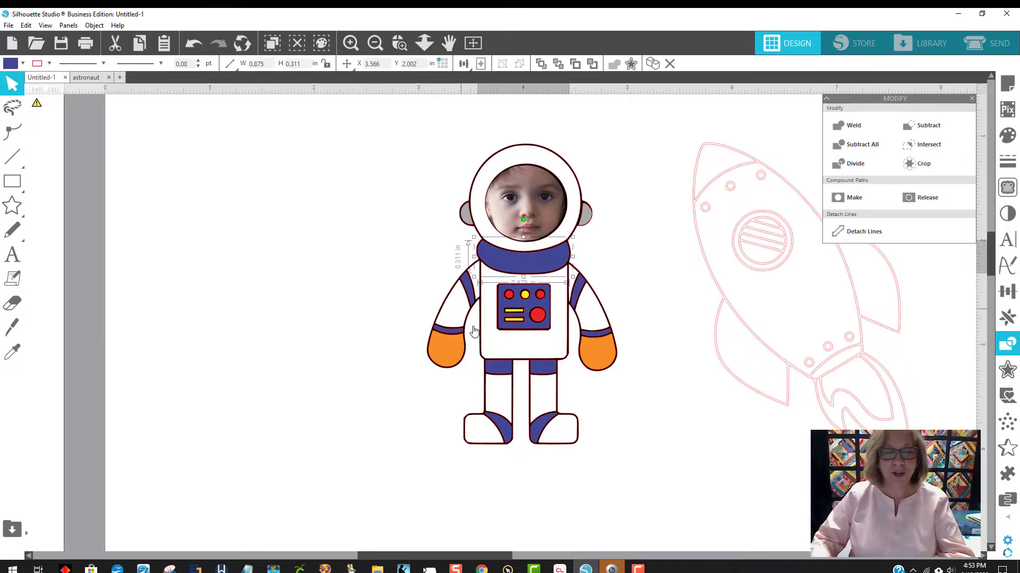
pyautogui.click(644, 458)
pyautogui.moveTo(629, 474); pyautogui.dragTo(415, 133)
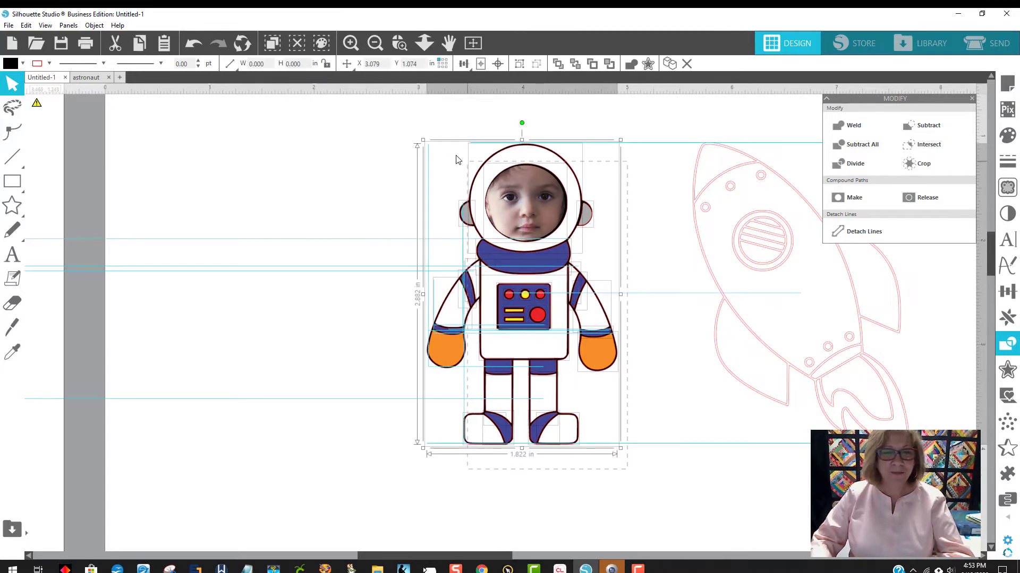
pyautogui.rightClick(530, 265)
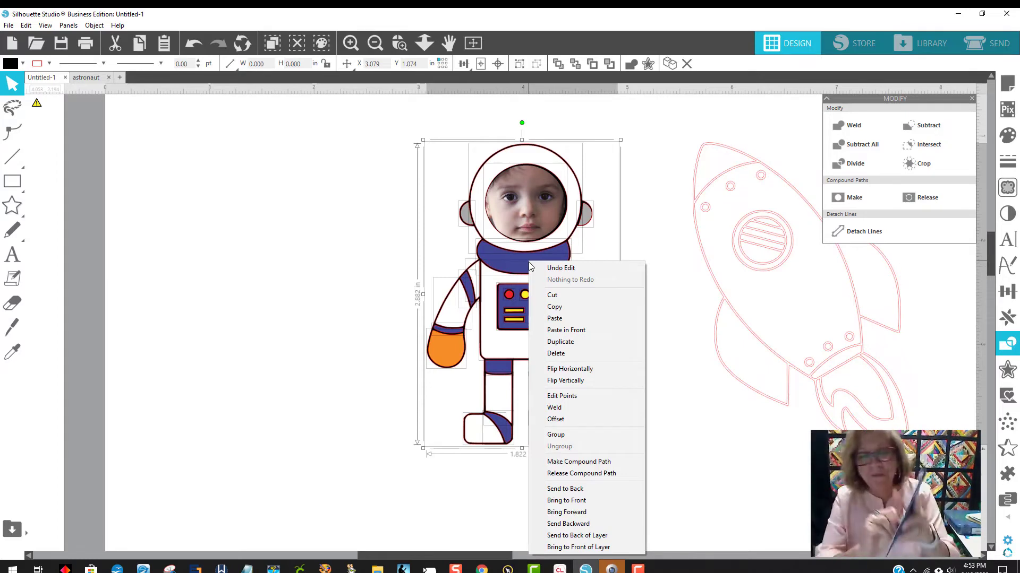
pyautogui.click(573, 435)
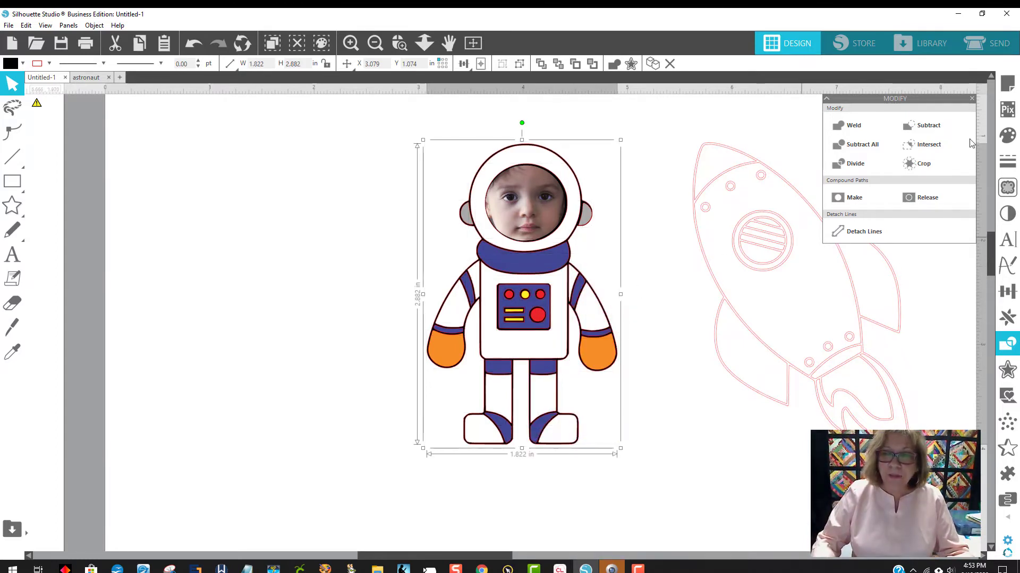
# Create an outward offset with rounded corners around the grouped astronaut at a distance of 0.035 in
pyautogui.click(1007, 372)
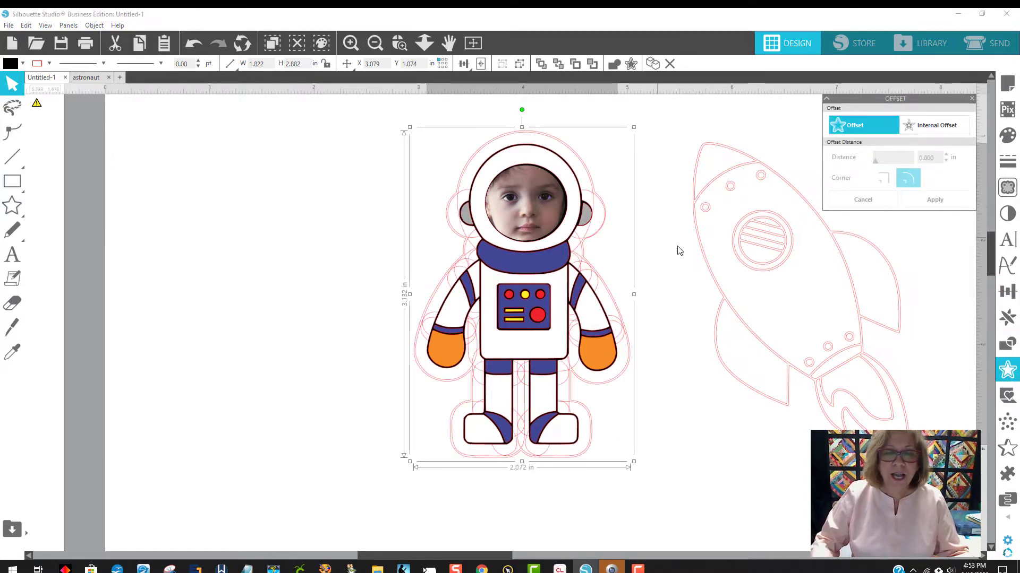
pyautogui.click(946, 161)
pyautogui.click(947, 161)
pyautogui.click(946, 161)
pyautogui.click(946, 161)
pyautogui.click(946, 161)
pyautogui.click(946, 160)
pyautogui.click(946, 161)
pyautogui.click(946, 161)
pyautogui.click(946, 161)
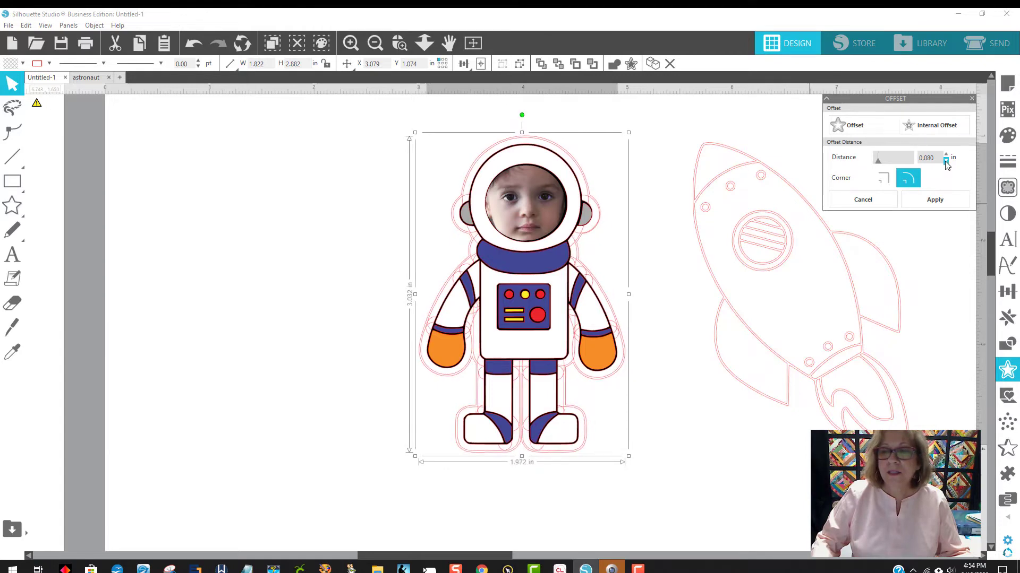
pyautogui.click(945, 161)
pyautogui.click(945, 162)
pyautogui.click(945, 162)
pyautogui.click(945, 162)
pyautogui.click(945, 161)
pyautogui.click(946, 161)
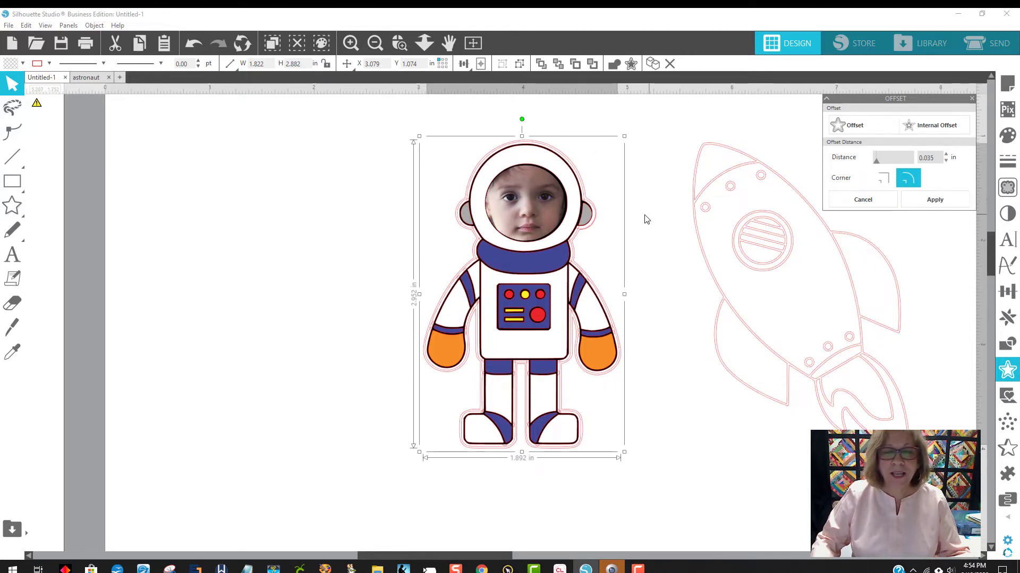
pyautogui.click(641, 422)
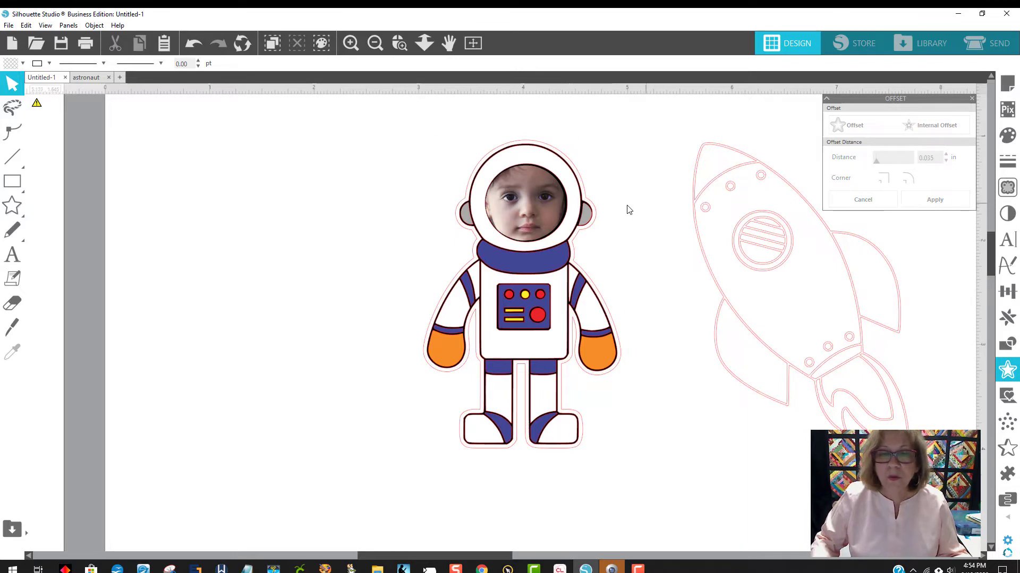
pyautogui.click(596, 226)
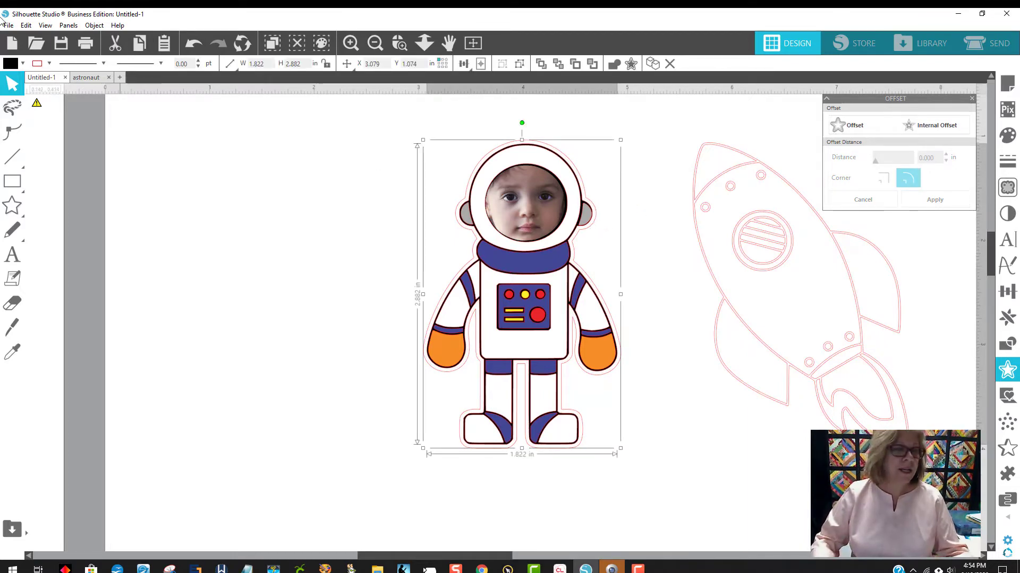
pyautogui.click(10, 63)
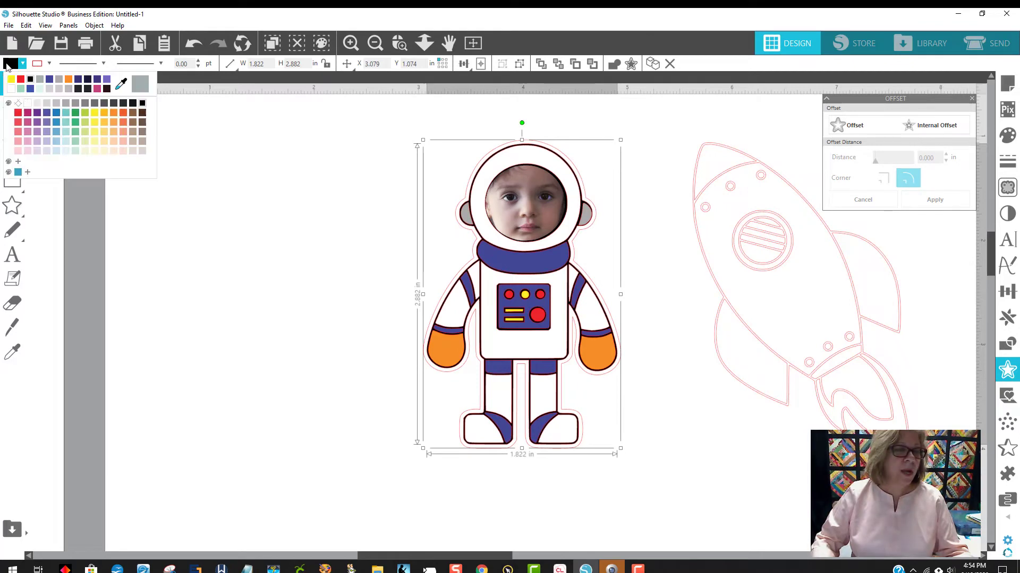
pyautogui.click(9, 91)
pyautogui.click(194, 42)
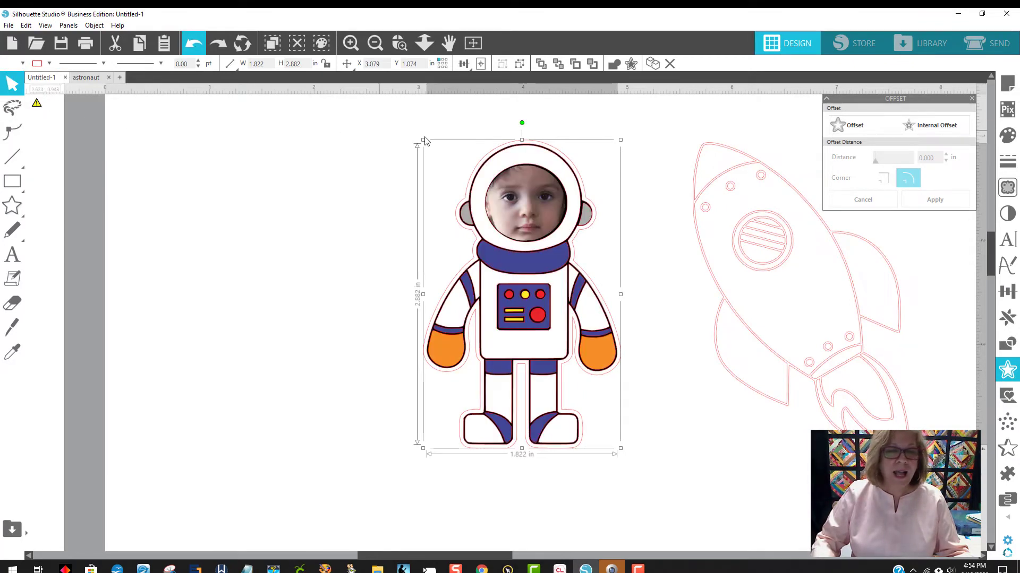
pyautogui.click(421, 129)
pyautogui.click(526, 149)
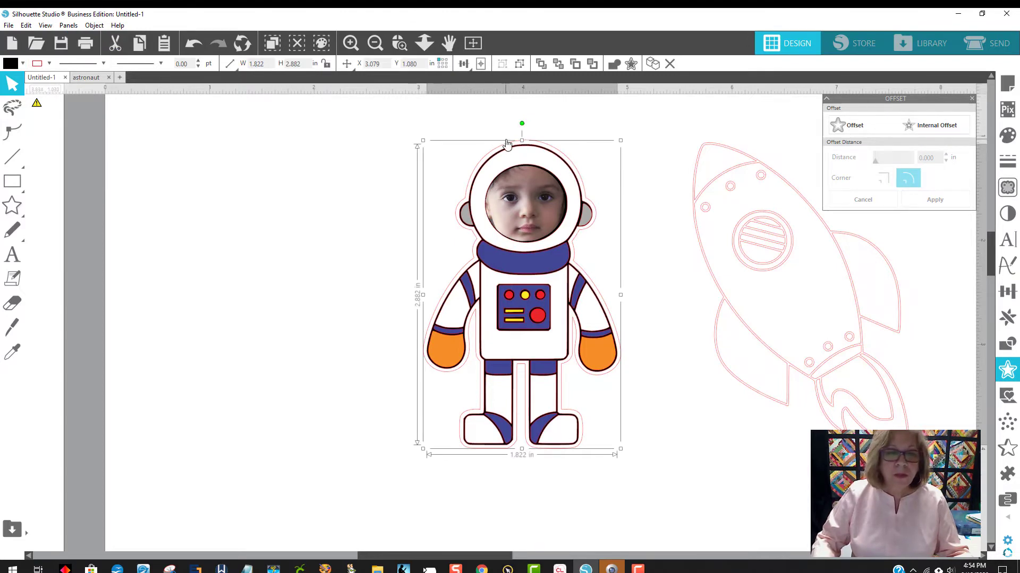
pyautogui.click(511, 143)
pyautogui.click(522, 140)
pyautogui.click(523, 144)
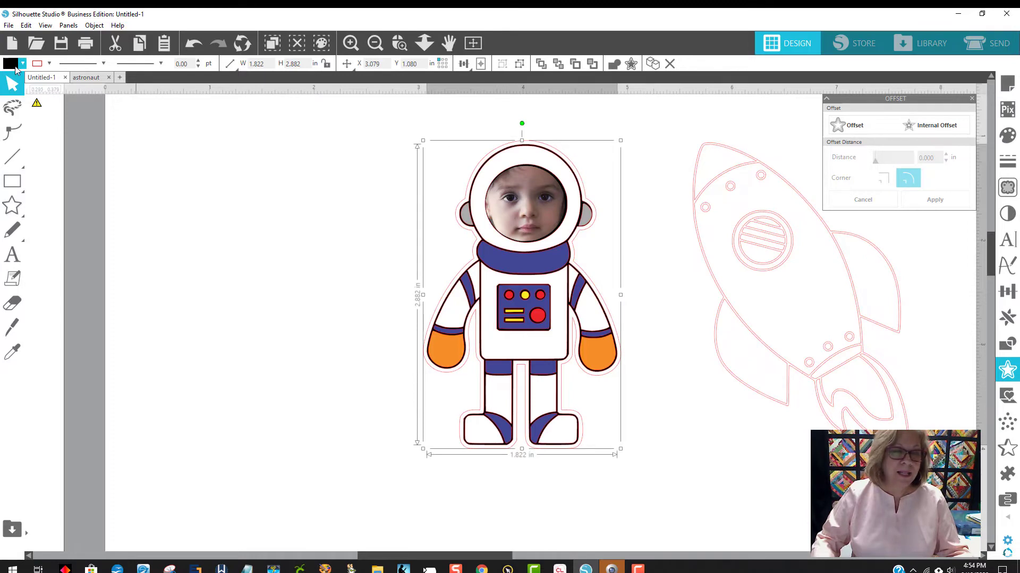
pyautogui.click(547, 130)
pyautogui.click(535, 142)
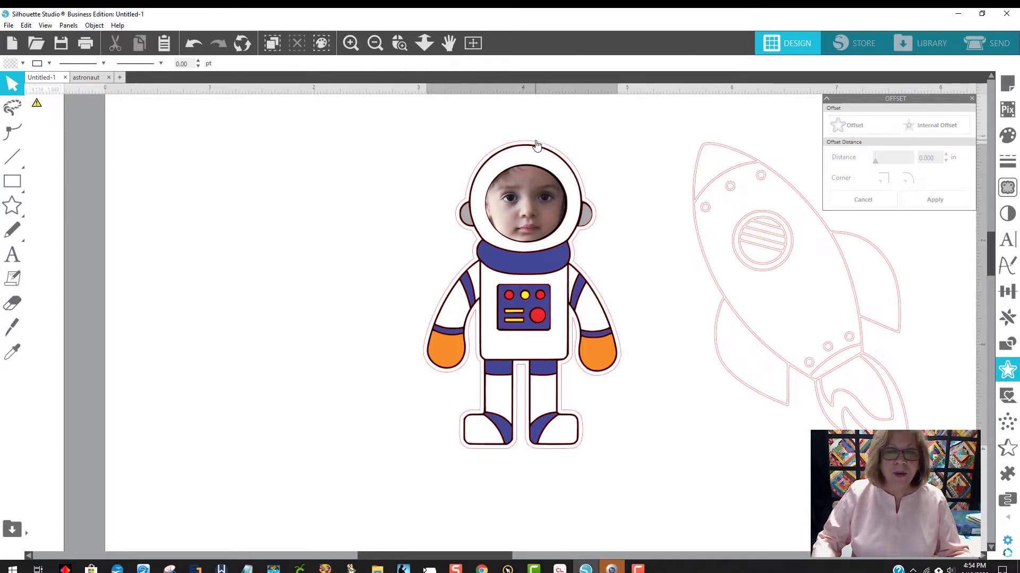
pyautogui.click(564, 133)
pyautogui.click(538, 143)
pyautogui.click(555, 125)
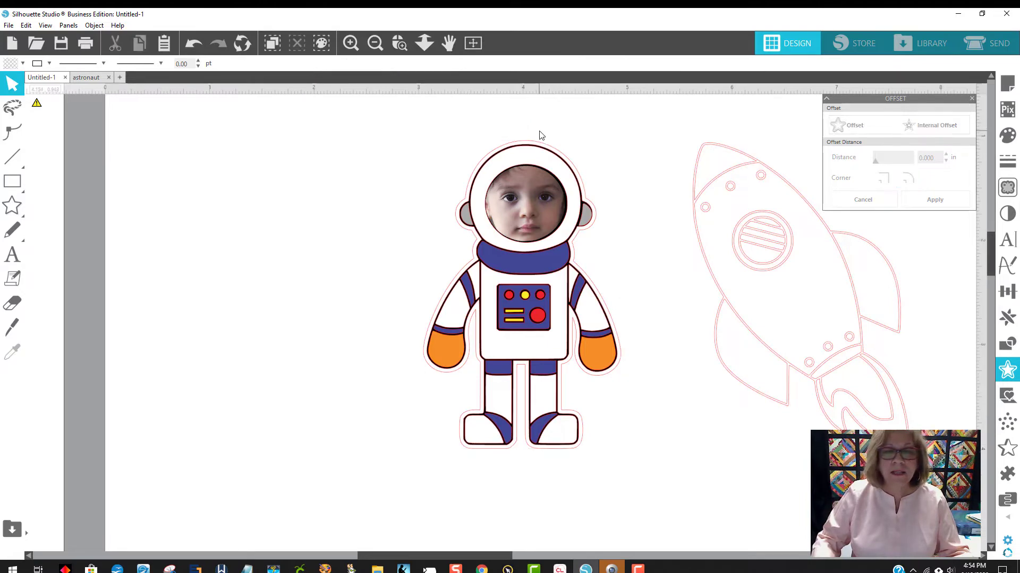
pyautogui.click(531, 142)
pyautogui.click(575, 134)
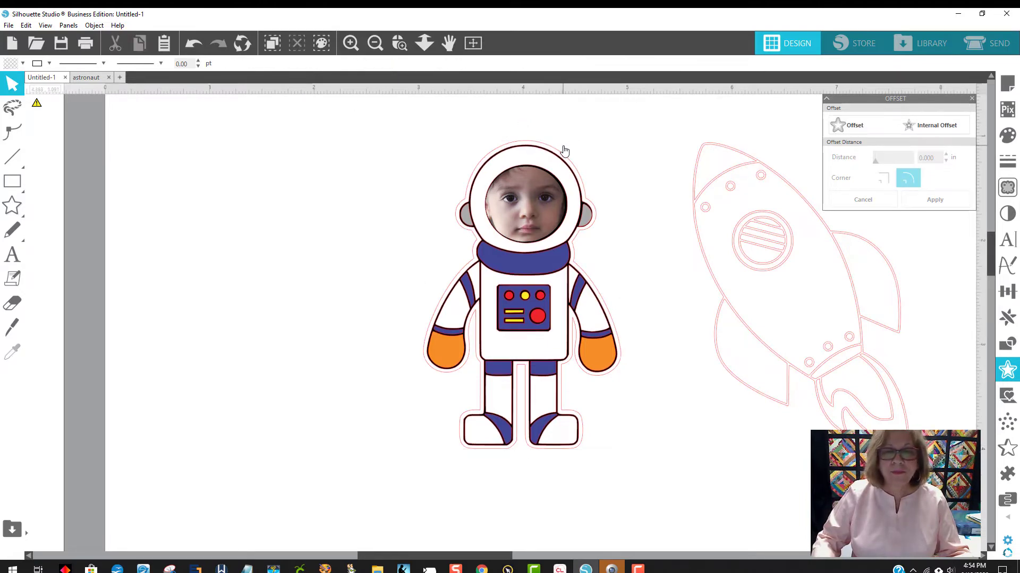
pyautogui.click(564, 152)
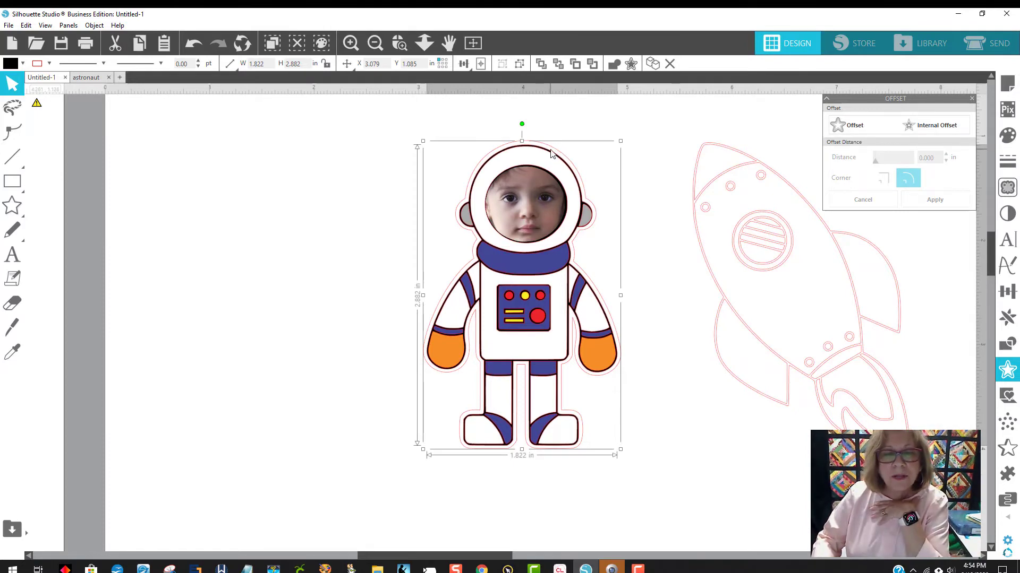
# Fill the offset shape around the astronaut with white and set its line colour to light gray
pyautogui.click(554, 147)
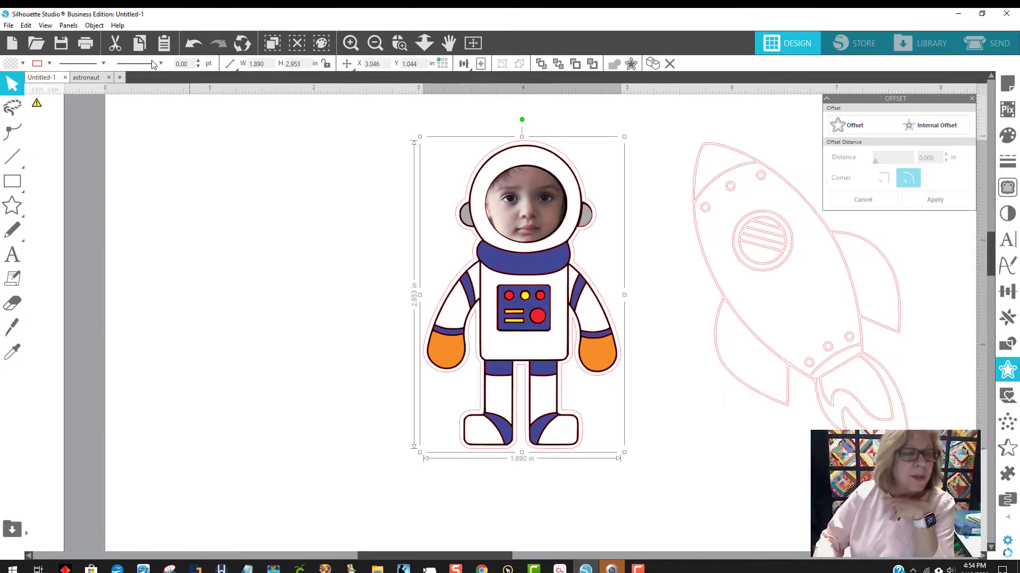
pyautogui.click(9, 66)
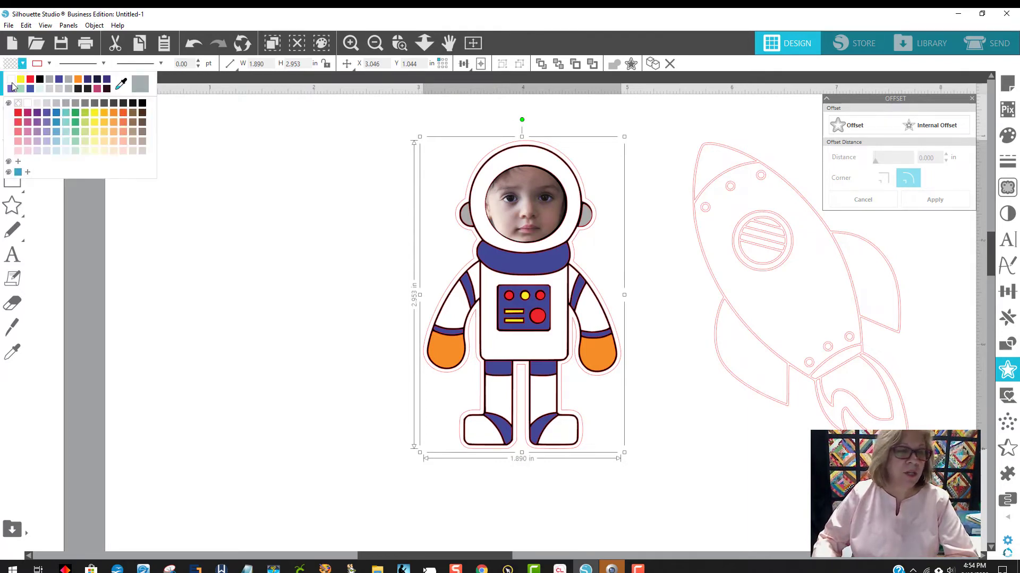
pyautogui.click(14, 86)
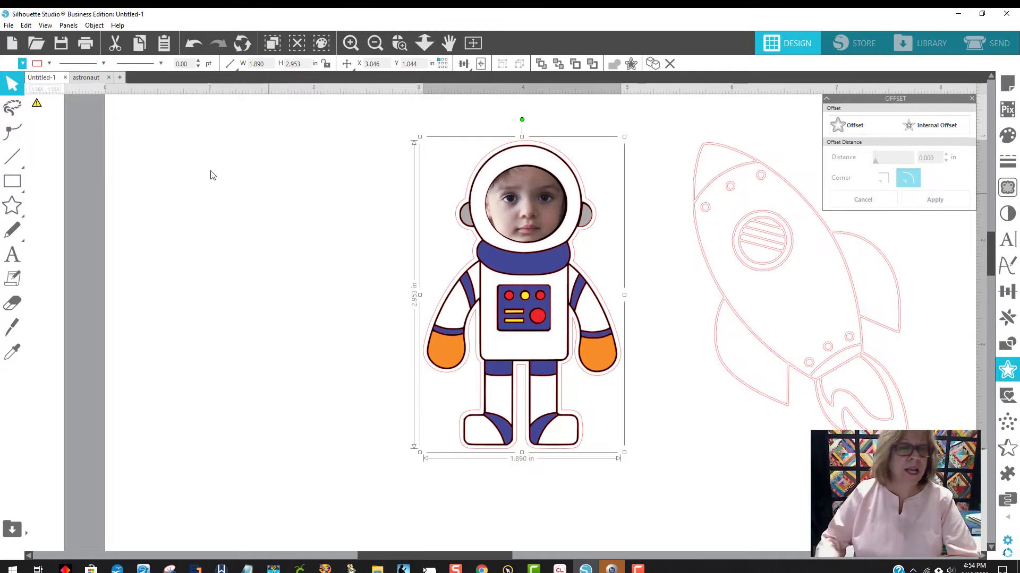
pyautogui.click(37, 64)
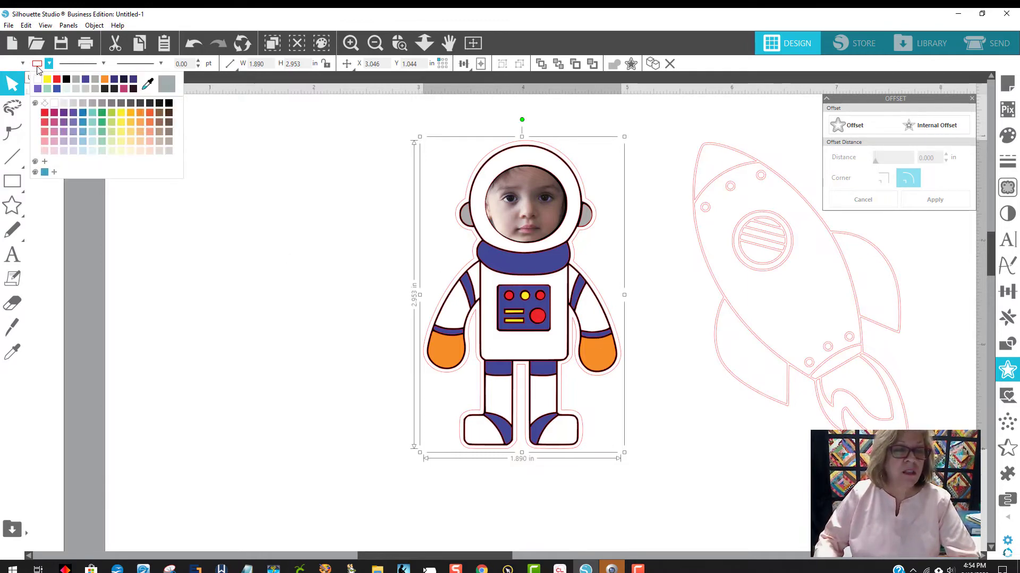
pyautogui.click(84, 101)
# Group the astronaut together with its white offset shape
pyautogui.moveTo(414, 130); pyautogui.dragTo(592, 469)
pyautogui.rightClick(532, 407)
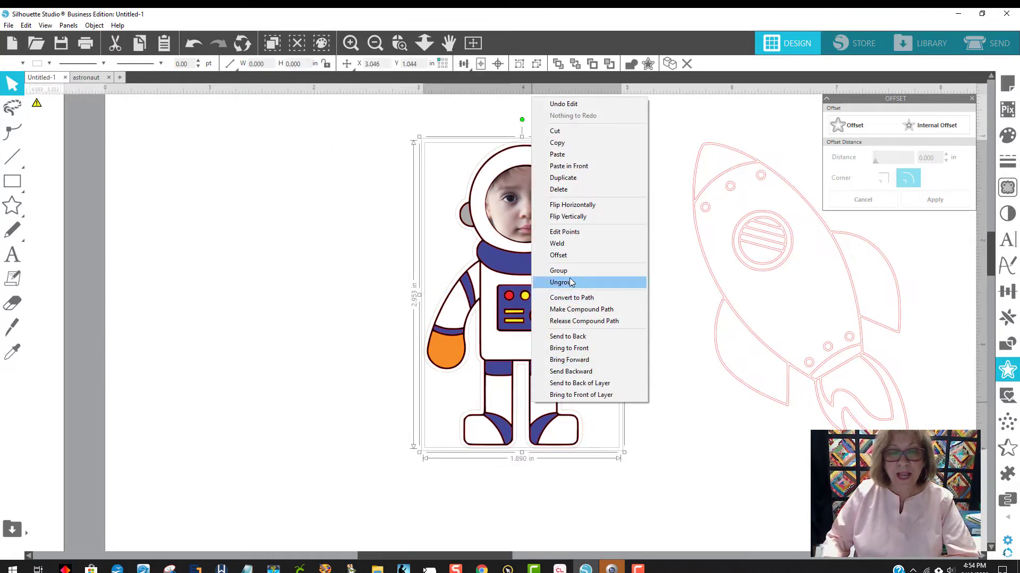
pyautogui.click(572, 271)
pyautogui.click(652, 476)
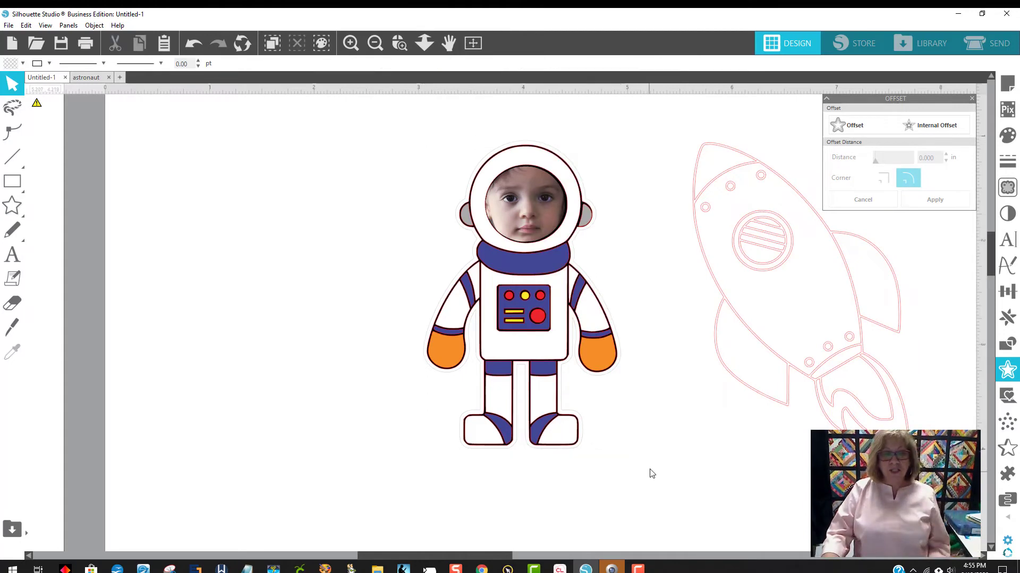
# Move the grouped astronaut farther from the rocket and place a duplicate between them
pyautogui.moveTo(562, 346); pyautogui.dragTo(284, 322)
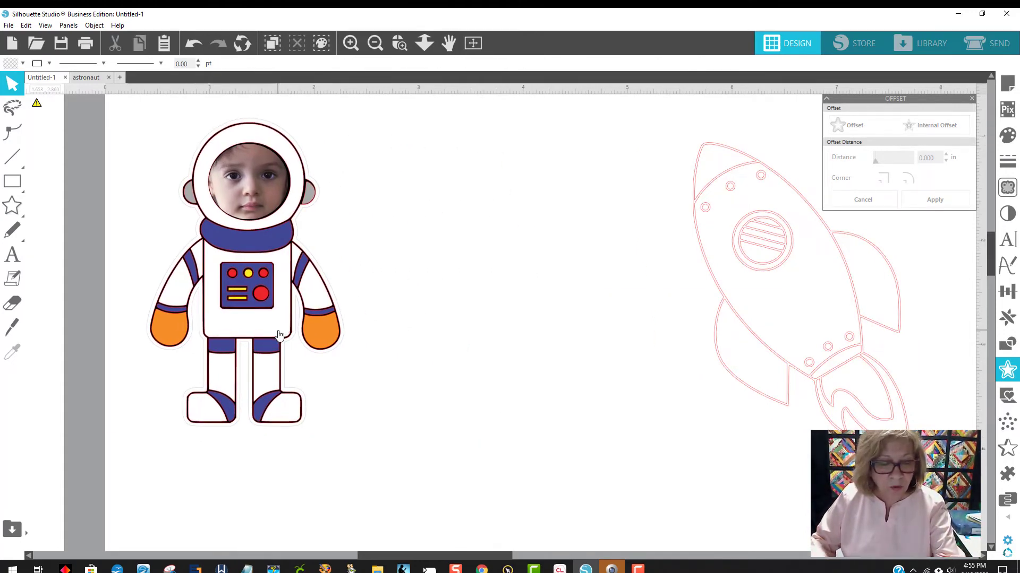
pyautogui.moveTo(279, 331); pyautogui.dragTo(550, 341)
pyautogui.click(630, 447)
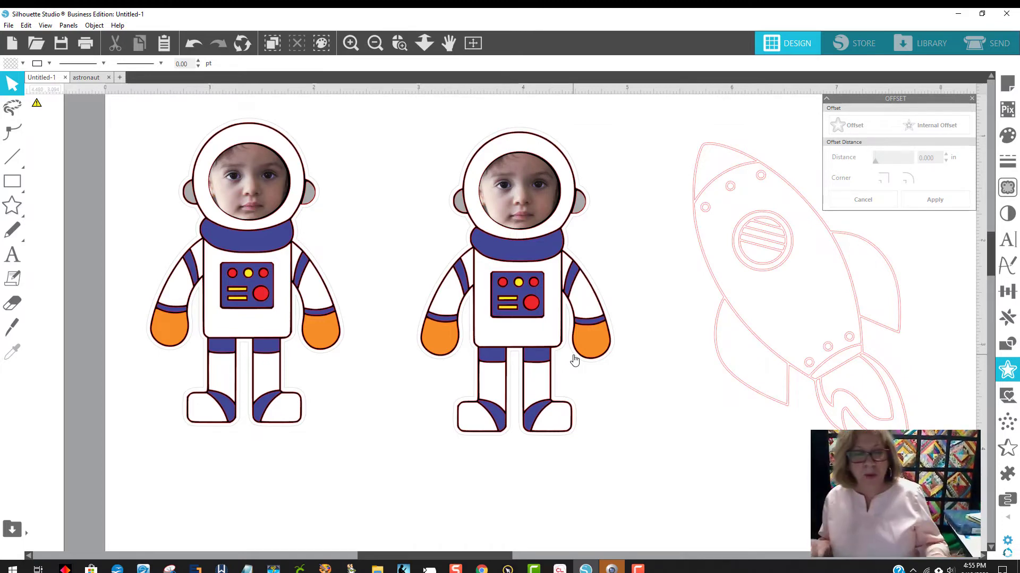
# Ungroup the astronaut nearest the rocket, pull its white offset shape away and delete that shape
pyautogui.rightClick(541, 325)
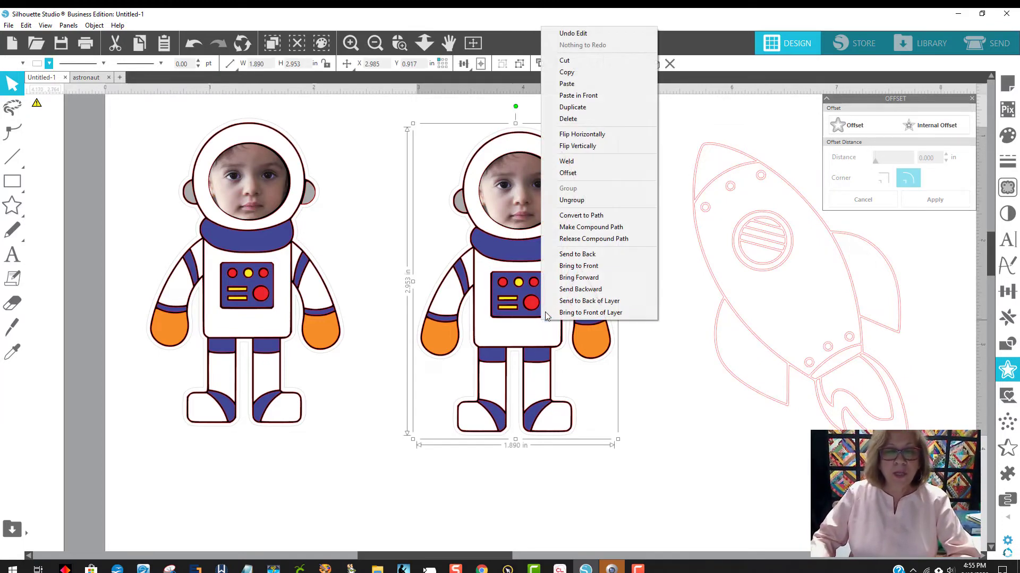
pyautogui.click(572, 201)
pyautogui.click(580, 248)
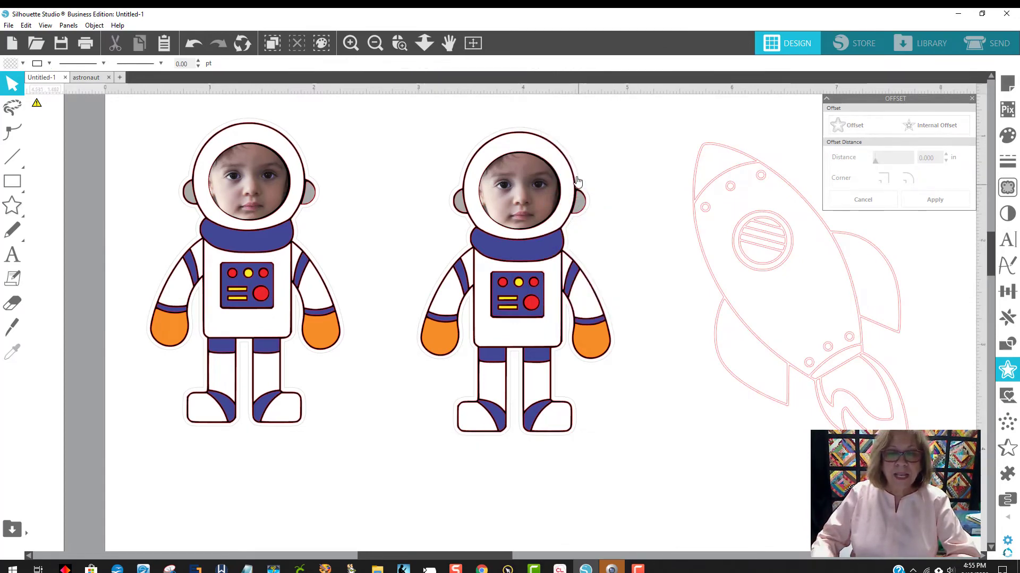
pyautogui.moveTo(577, 178); pyautogui.dragTo(646, 189)
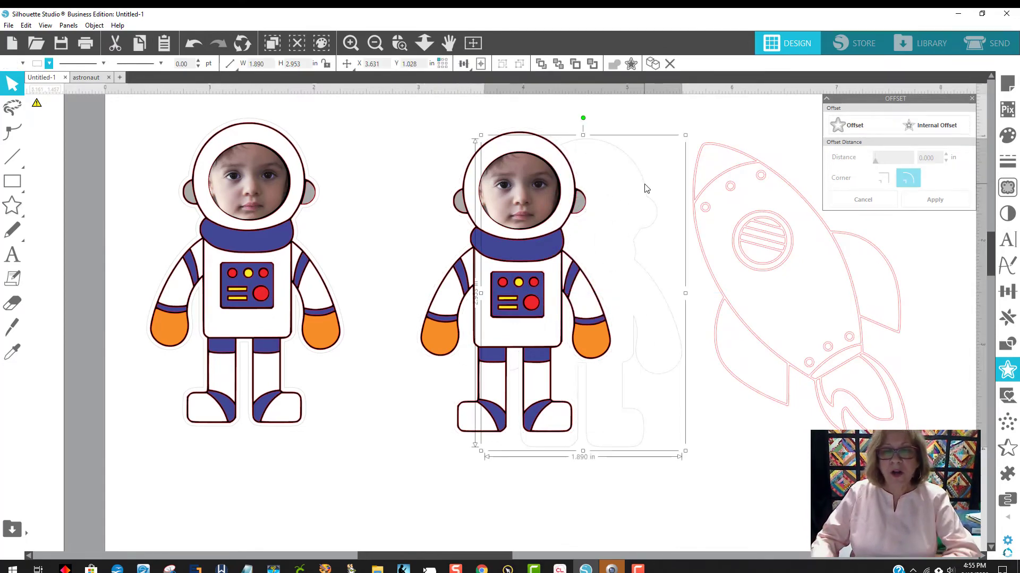
pyautogui.press('Delete')
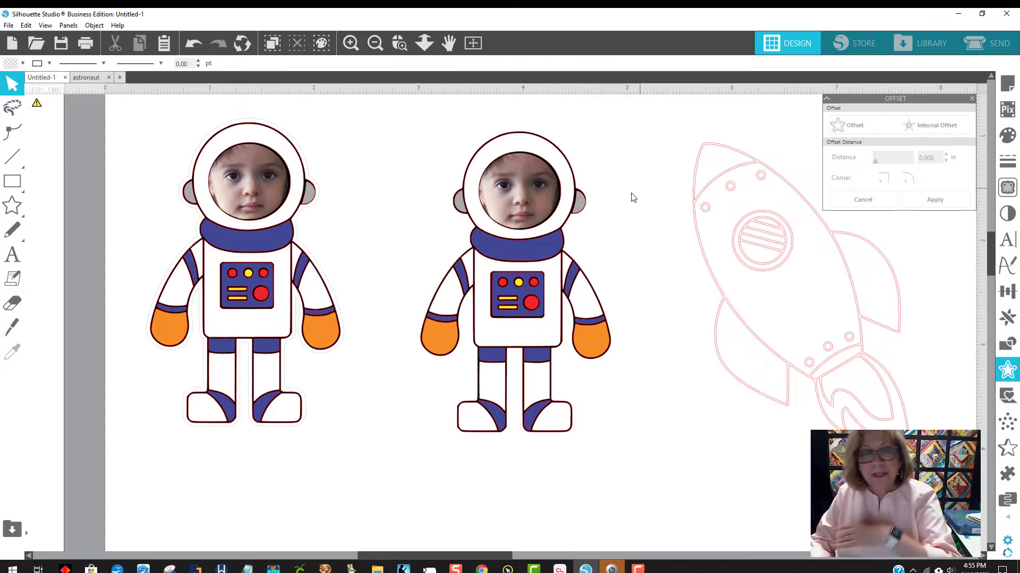
# Ungroup the second astronaut and move the face photo out of its helmet
pyautogui.moveTo(535, 197); pyautogui.dragTo(551, 225)
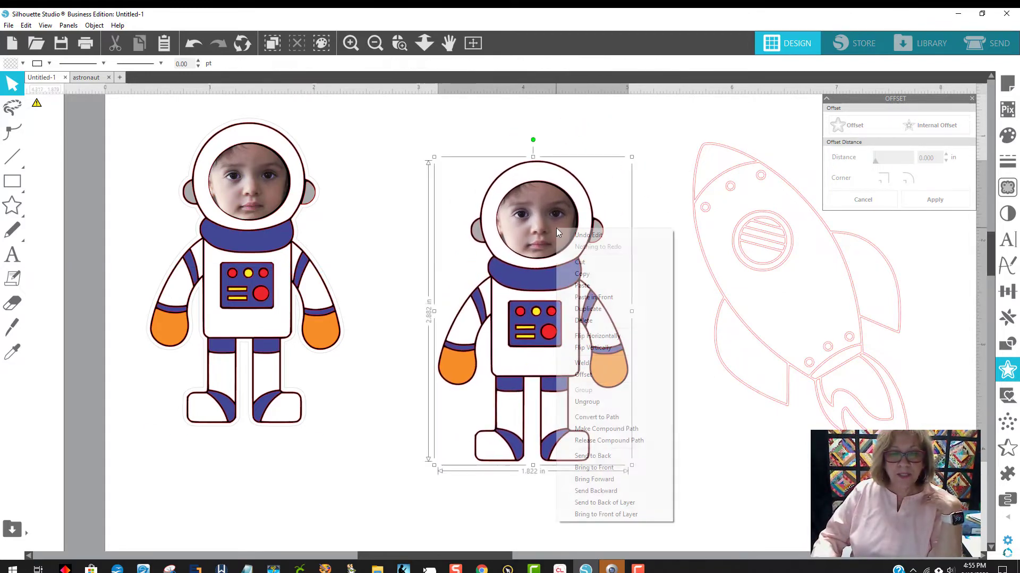
pyautogui.rightClick(556, 229)
pyautogui.click(587, 402)
pyautogui.click(674, 444)
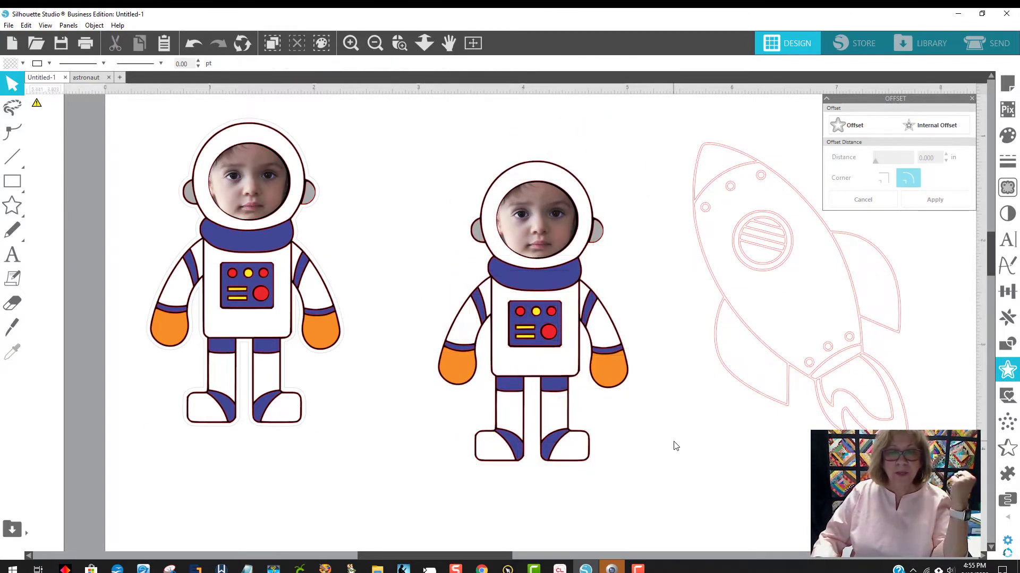
pyautogui.moveTo(547, 220); pyautogui.dragTo(626, 145)
pyautogui.click(495, 171)
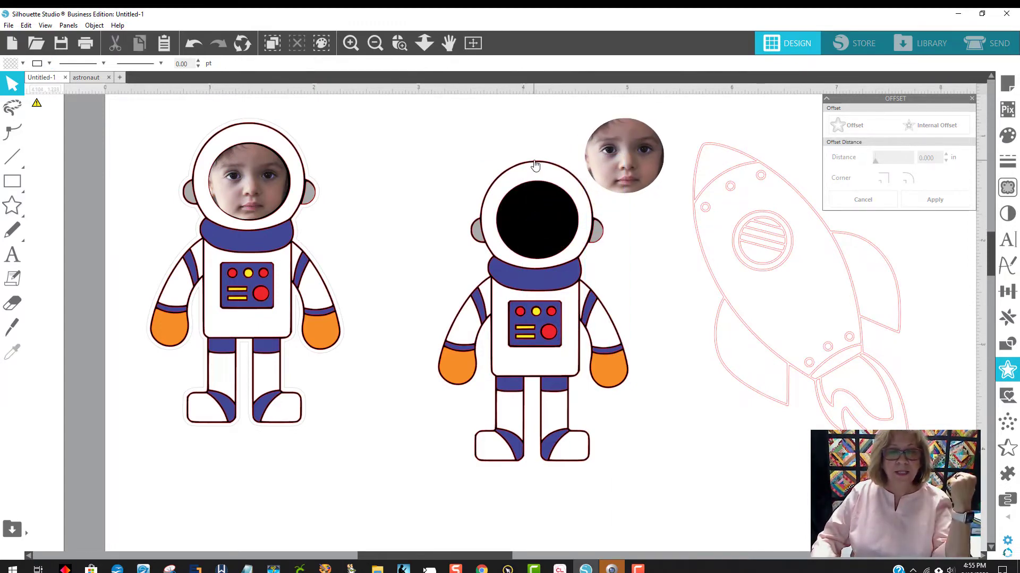
# Move the first astronaut and the rocket outline off the page, onto the reference photo area at its left
pyautogui.moveTo(280, 305); pyautogui.dragTo(3, 378)
pyautogui.moveTo(427, 555); pyautogui.dragTo(469, 556)
pyautogui.moveTo(706, 321); pyautogui.dragTo(179, 410)
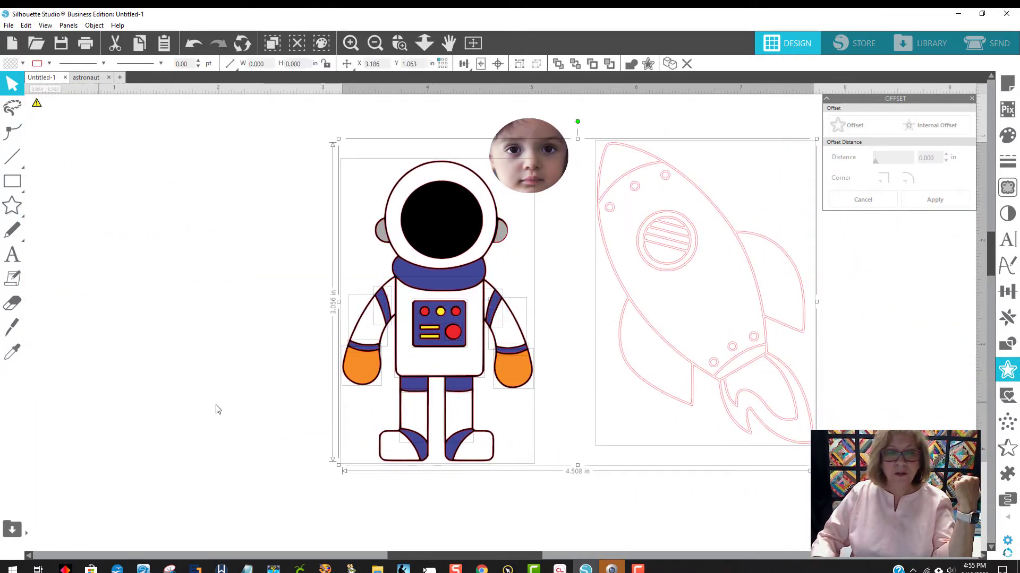
pyautogui.click(604, 485)
pyautogui.moveTo(749, 262); pyautogui.dragTo(5, 262)
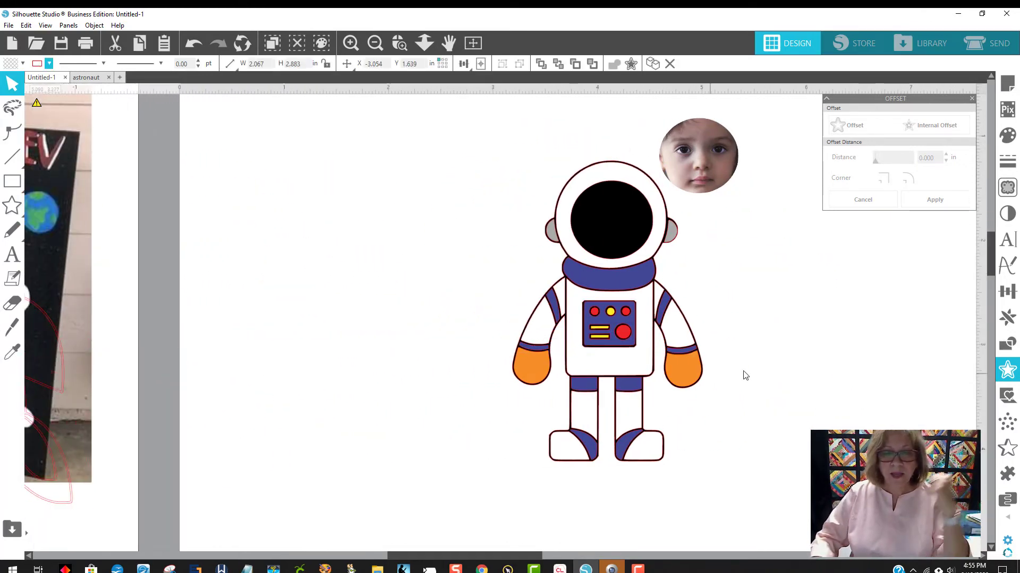
# Shift the black backing slightly left behind the astronaut as a shadow edge and put the face photo back in the helmet
pyautogui.click(717, 377)
pyautogui.click(588, 173)
pyautogui.click(718, 271)
pyautogui.moveTo(676, 228)
pyautogui.mouseDown()
pyautogui.moveTo(857, 263)
pyautogui.moveTo(480, 270)
pyautogui.moveTo(461, 234)
pyautogui.moveTo(663, 235)
pyautogui.mouseUp()
pyautogui.moveTo(709, 170); pyautogui.dragTo(626, 226)
pyautogui.click(798, 348)
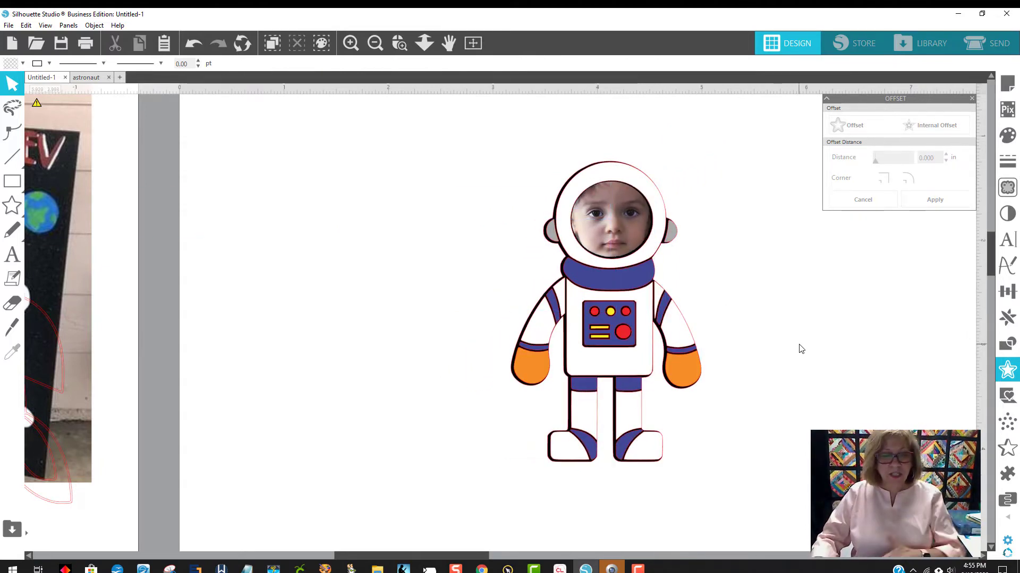
# Lock the aspect ratio and group all the astronaut pieces, including the backing and face photo
pyautogui.moveTo(580, 180); pyautogui.dragTo(710, 463)
pyautogui.moveTo(725, 497); pyautogui.dragTo(723, 489)
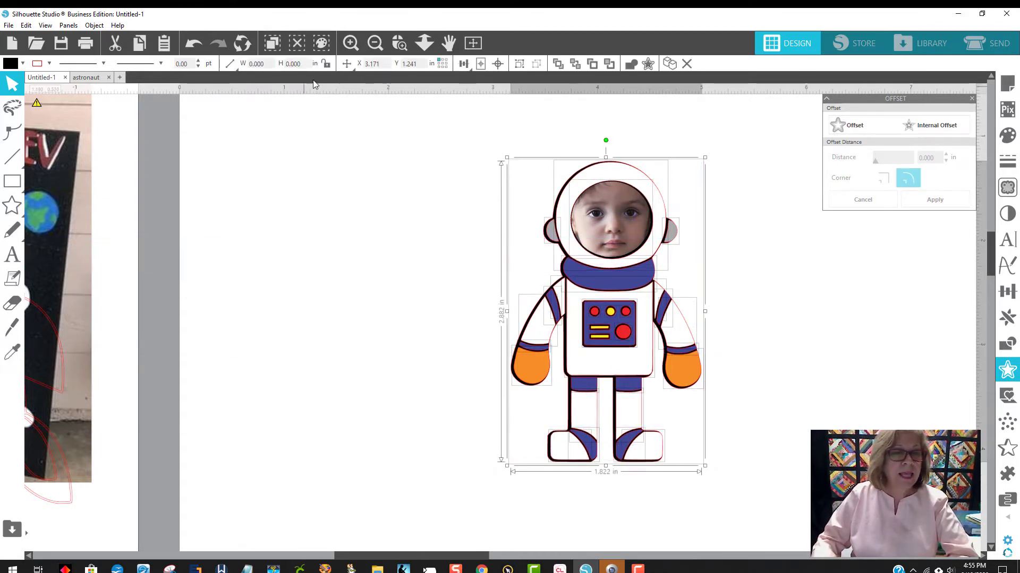
pyautogui.click(328, 64)
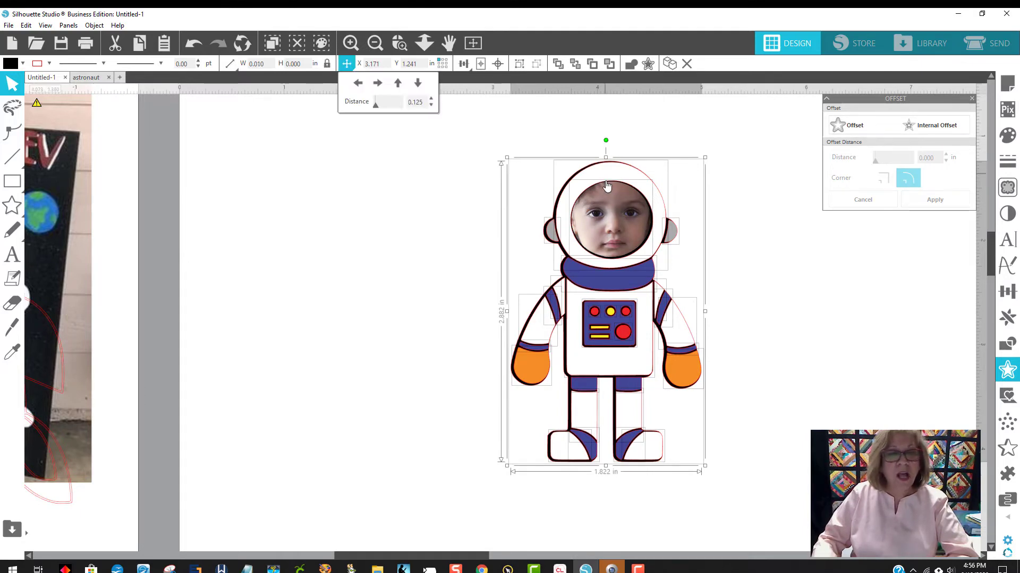
pyautogui.click(441, 223)
pyautogui.moveTo(529, 146); pyautogui.dragTo(708, 471)
pyautogui.rightClick(621, 363)
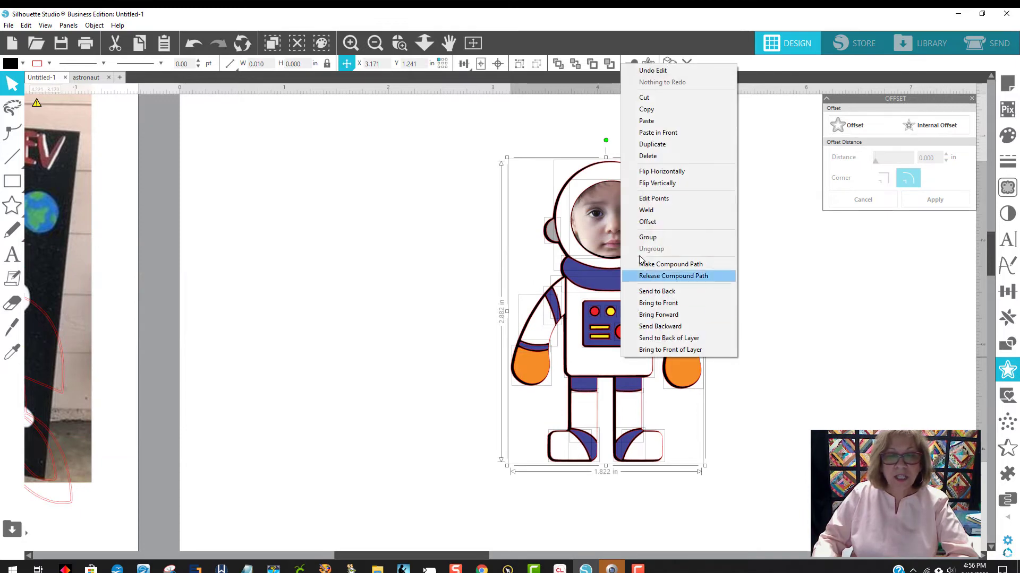
pyautogui.click(641, 238)
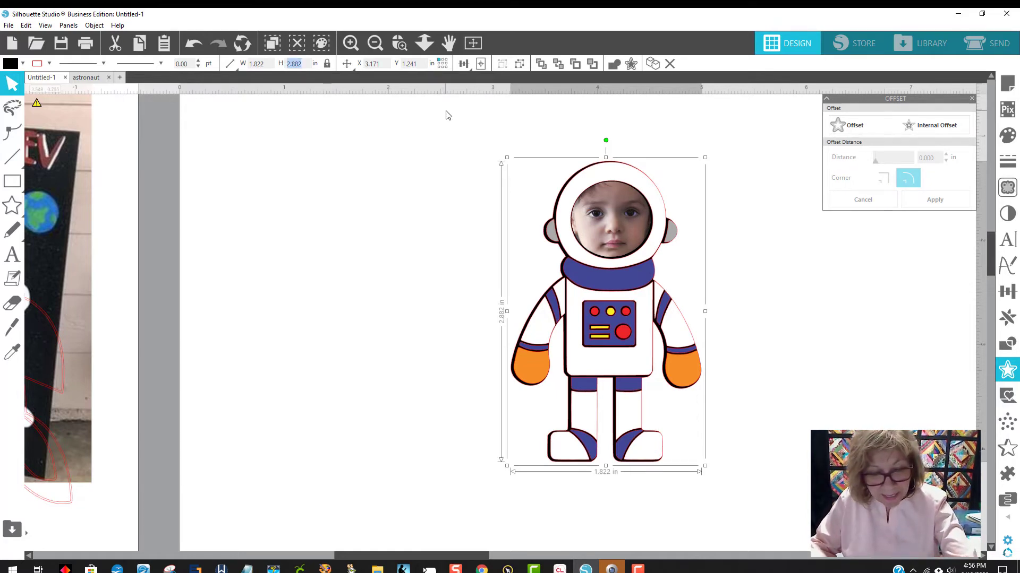
# Resize the grouped astronaut proportionally to 9.999 in tall and position it fully on the page
pyautogui.press('Return')
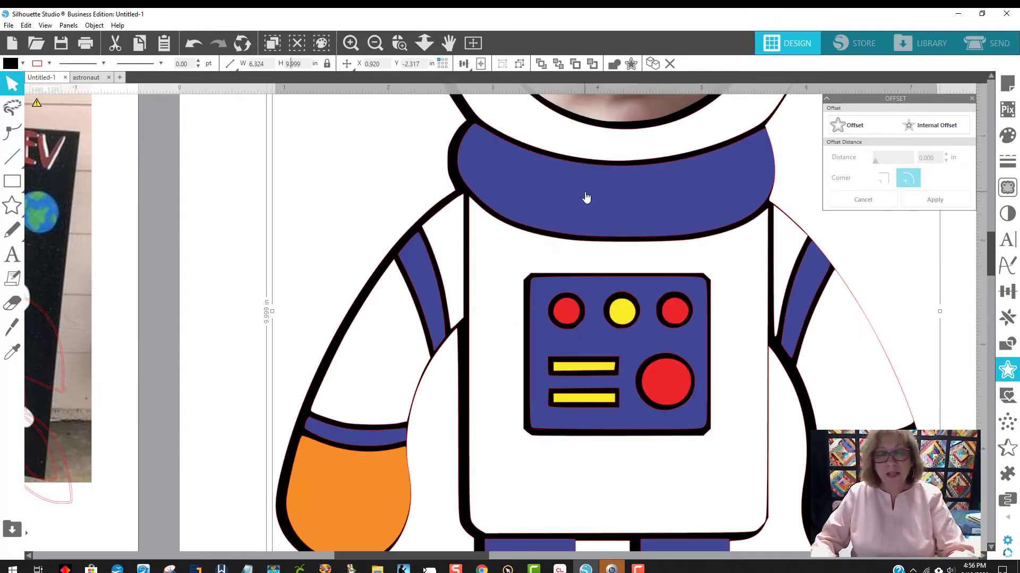
pyautogui.click(375, 42)
pyautogui.click(374, 43)
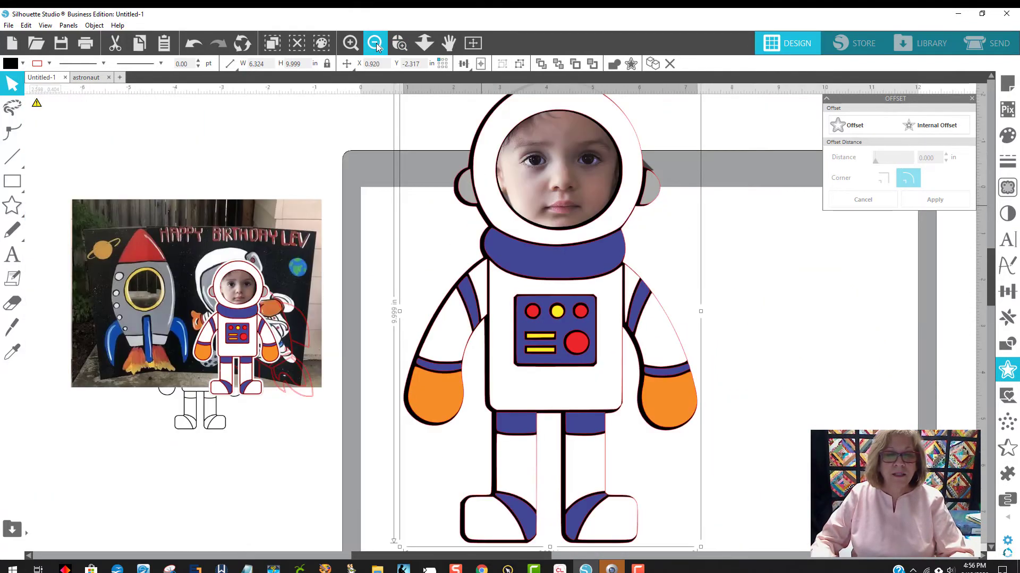
pyautogui.click(375, 42)
pyautogui.scroll(-2, 744, 250)
pyautogui.moveTo(559, 287); pyautogui.dragTo(572, 374)
pyautogui.moveTo(351, 333); pyautogui.dragTo(207, 305)
pyautogui.moveTo(559, 348); pyautogui.dragTo(577, 367)
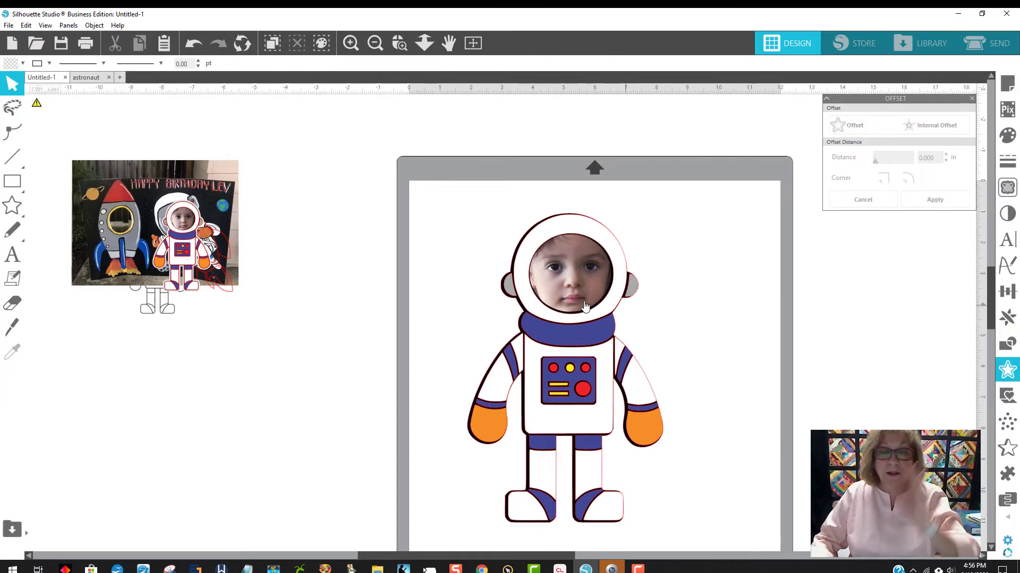
# Ungroup the enlarged astronaut and move its face photo and black backing silhouette out to the left of the other pieces
pyautogui.rightClick(622, 268)
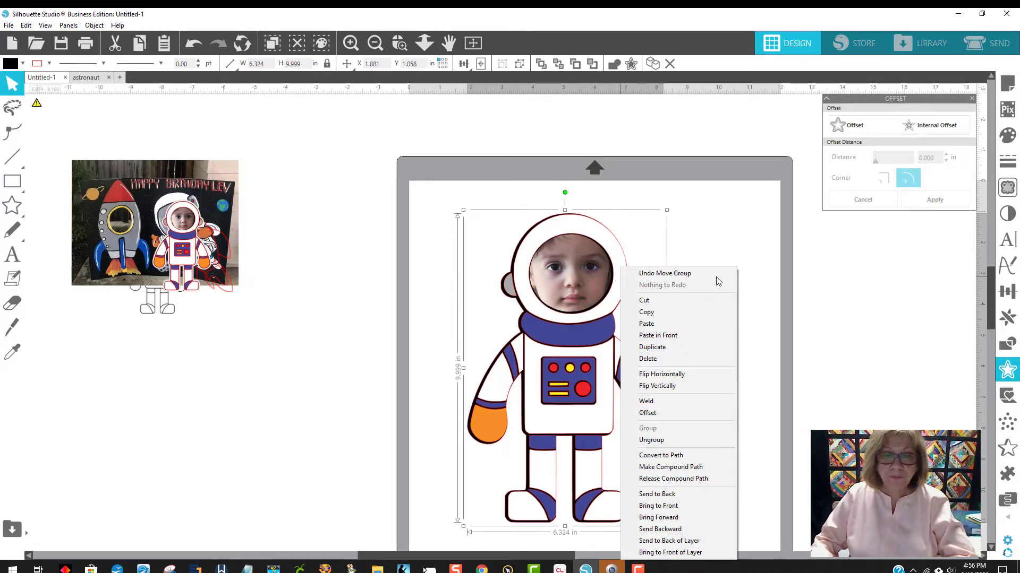
pyautogui.click(672, 441)
pyautogui.moveTo(577, 279); pyautogui.dragTo(724, 247)
pyautogui.moveTo(540, 226); pyautogui.dragTo(326, 208)
pyautogui.moveTo(704, 254); pyautogui.dragTo(178, 439)
pyautogui.click(502, 242)
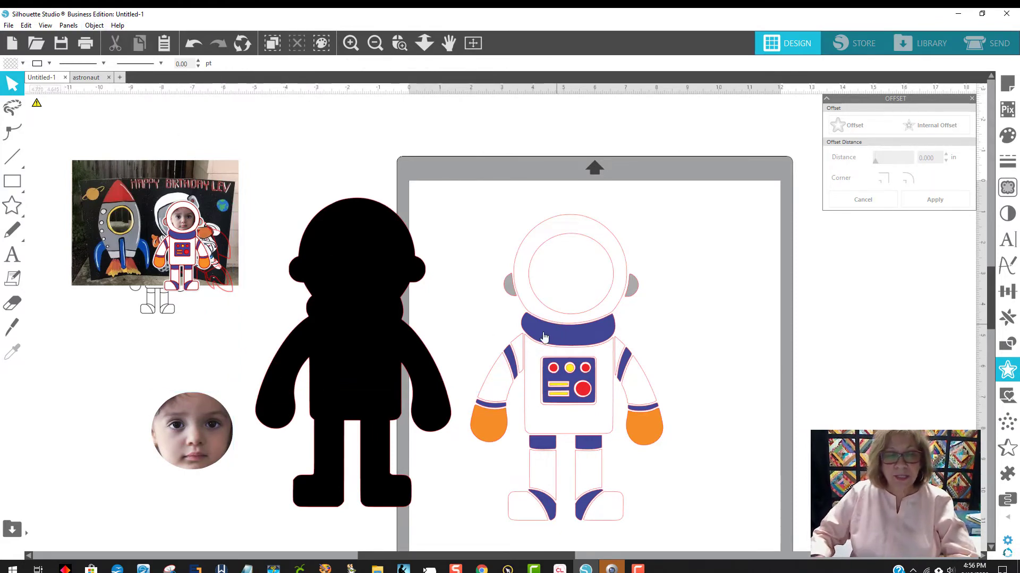
# Place the two orange gloves side by side in the page's upper-left corner
pyautogui.moveTo(493, 420); pyautogui.dragTo(447, 208)
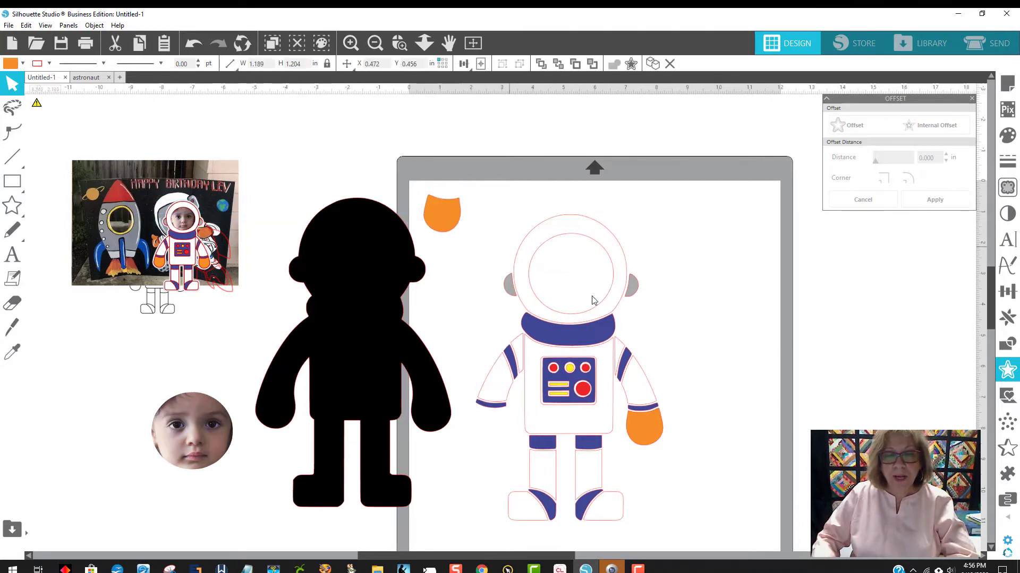
pyautogui.moveTo(648, 423); pyautogui.dragTo(493, 218)
# Move the blue collar and the blue sleeve bands off the suit to the right side of the page
pyautogui.moveTo(581, 338); pyautogui.dragTo(709, 227)
pyautogui.moveTo(636, 365); pyautogui.dragTo(760, 262)
pyautogui.moveTo(646, 412); pyautogui.dragTo(724, 255)
pyautogui.moveTo(513, 364); pyautogui.dragTo(728, 283)
pyautogui.click(477, 413)
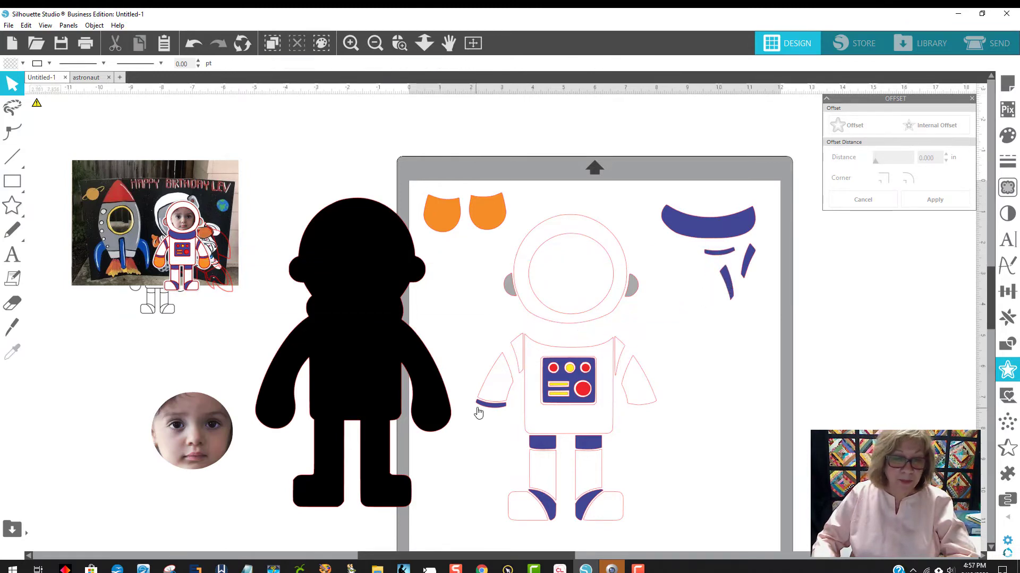
pyautogui.moveTo(486, 410); pyautogui.dragTo(748, 301)
# Move the blue leg bands, shoe pieces and chest panel to the right side of the page with the other blue parts
pyautogui.moveTo(594, 443); pyautogui.dragTo(762, 327)
pyautogui.moveTo(536, 445); pyautogui.dragTo(746, 365)
pyautogui.click(608, 486)
pyautogui.moveTo(588, 508); pyautogui.dragTo(695, 291)
pyautogui.moveTo(547, 515); pyautogui.dragTo(709, 334)
pyautogui.moveTo(597, 385); pyautogui.dragTo(734, 398)
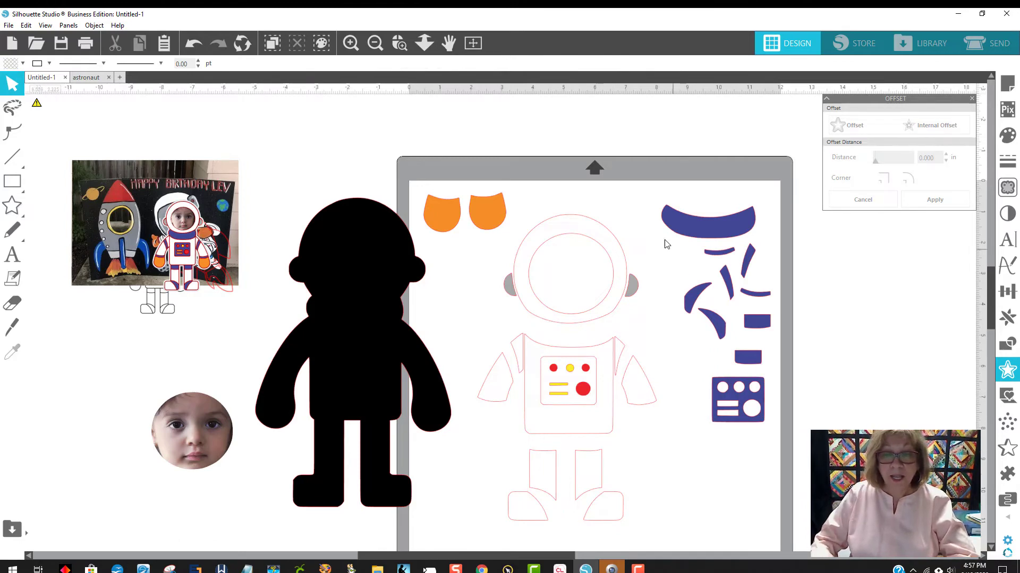
# Group all the blue pieces and move the group across the page's right edge
pyautogui.moveTo(648, 188)
pyautogui.mouseDown()
pyautogui.moveTo(770, 417)
pyautogui.moveTo(691, 206)
pyautogui.moveTo(655, 198)
pyautogui.mouseUp()
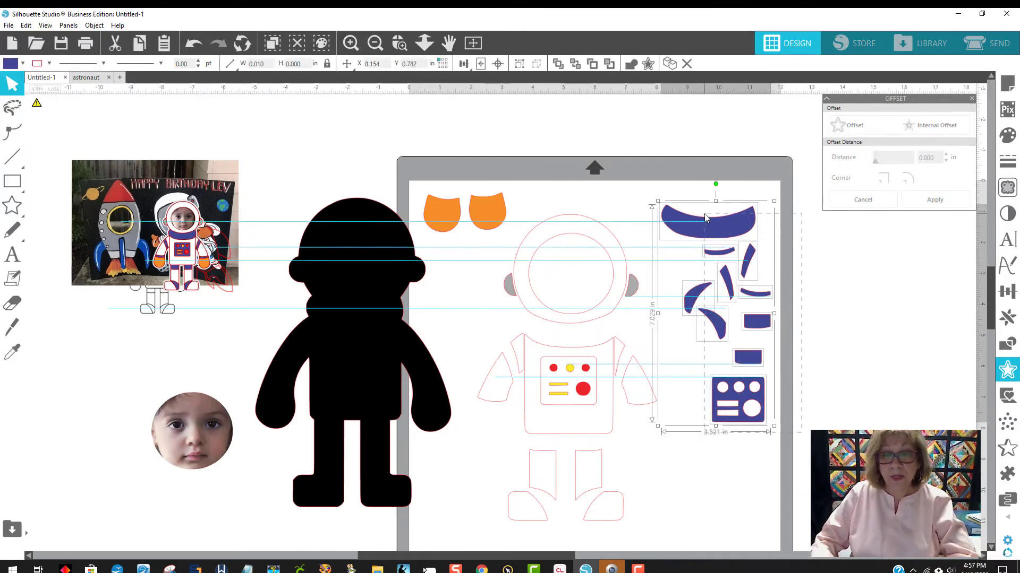
pyautogui.rightClick(735, 237)
pyautogui.click(761, 406)
pyautogui.moveTo(709, 234); pyautogui.dragTo(769, 234)
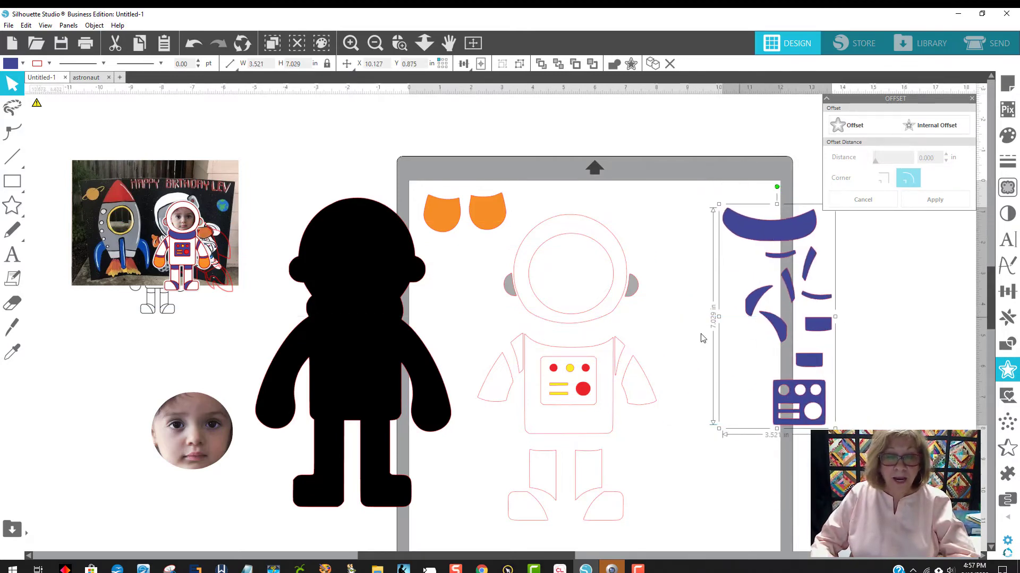
# Move the two grey ear pieces off the helmet, placing them together below the gloves
pyautogui.moveTo(637, 294); pyautogui.dragTo(470, 305)
pyautogui.click(508, 292)
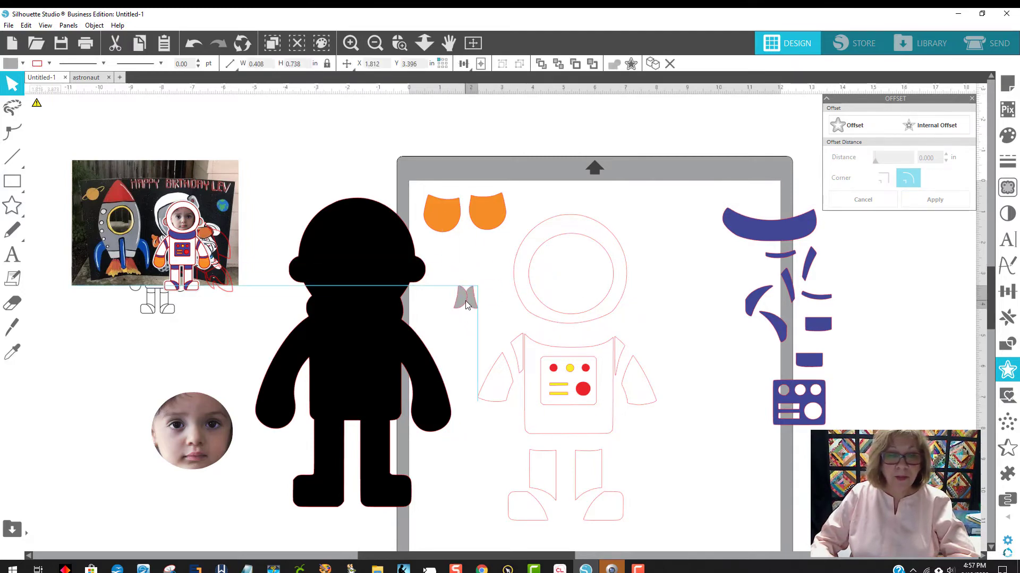
pyautogui.click(674, 425)
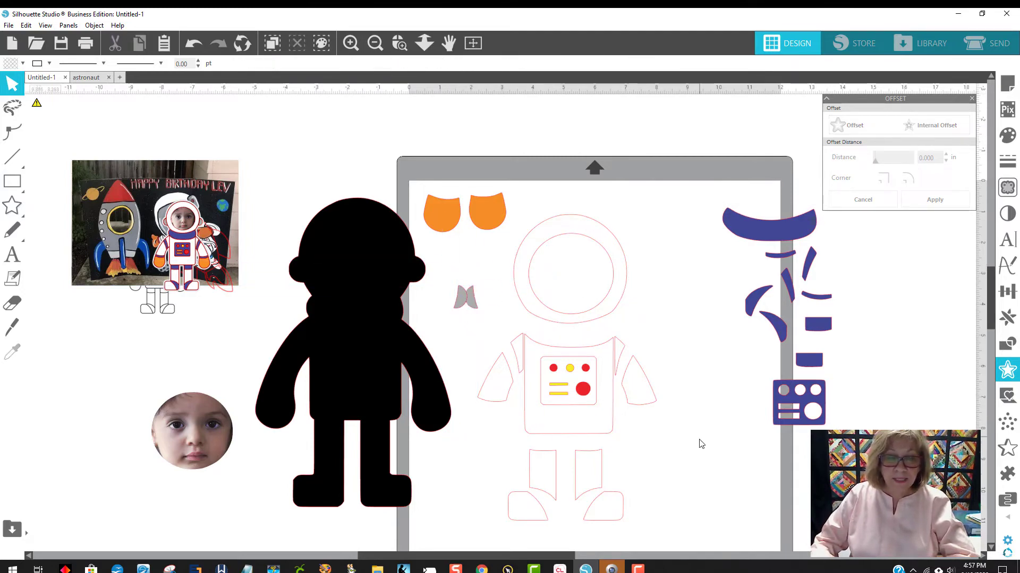
# Group the three red chest-panel circles and move them to the lower-left area of the page
pyautogui.click(587, 391)
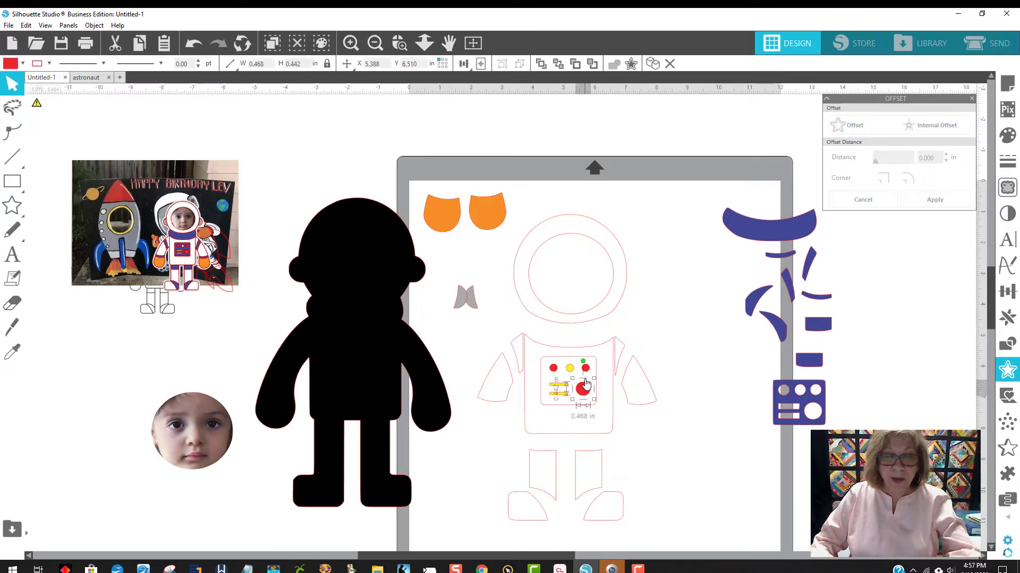
pyautogui.keyDown('shift'); pyautogui.click(586, 369); pyautogui.keyUp('shift')
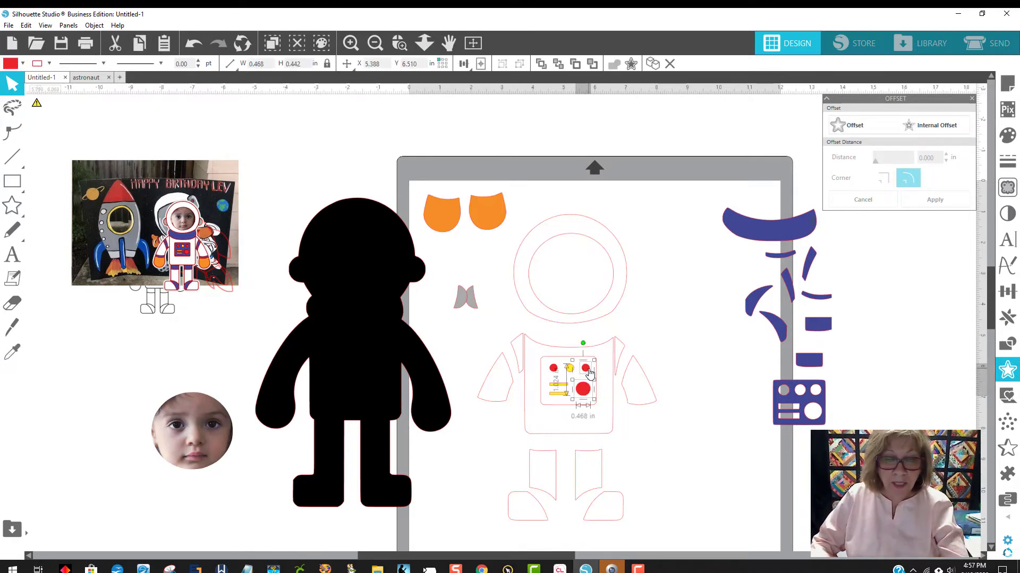
pyautogui.keyDown('shift'); pyautogui.click(554, 369); pyautogui.keyUp('shift')
pyautogui.rightClick(556, 370)
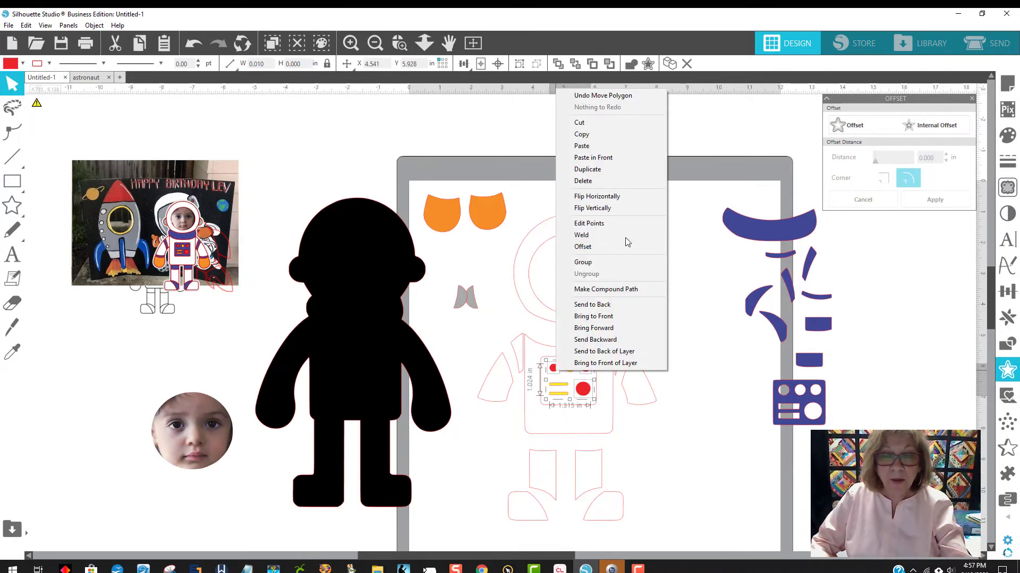
pyautogui.click(610, 262)
pyautogui.moveTo(586, 396); pyautogui.dragTo(440, 529)
# Group the yellow circle and two yellow bars from the chest panel and move them to the page's lower-right area
pyautogui.click(564, 400)
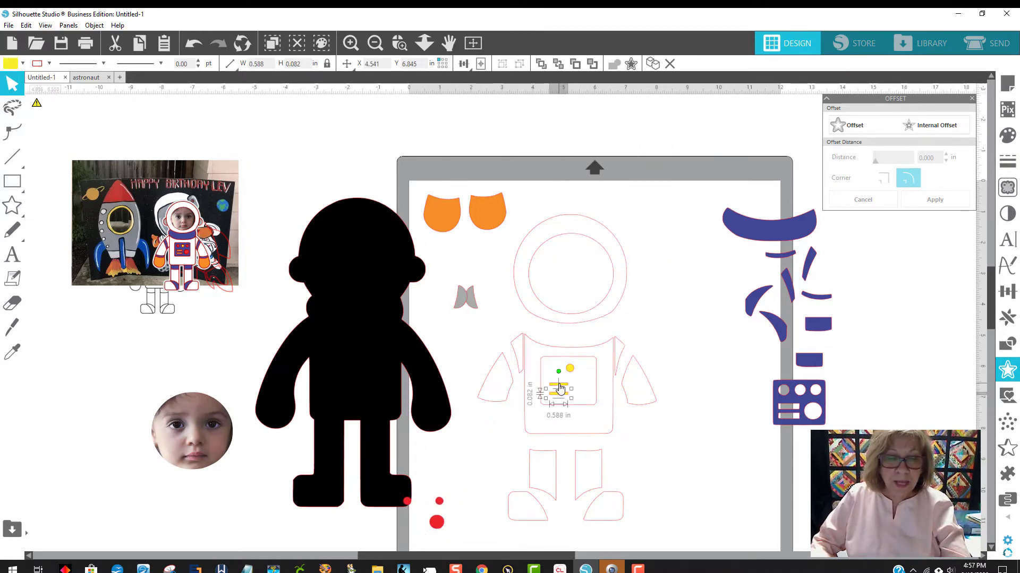
pyautogui.keyDown('shift'); pyautogui.click(568, 385); pyautogui.keyUp('shift')
pyautogui.keyDown('shift'); pyautogui.click(572, 370); pyautogui.keyUp('shift')
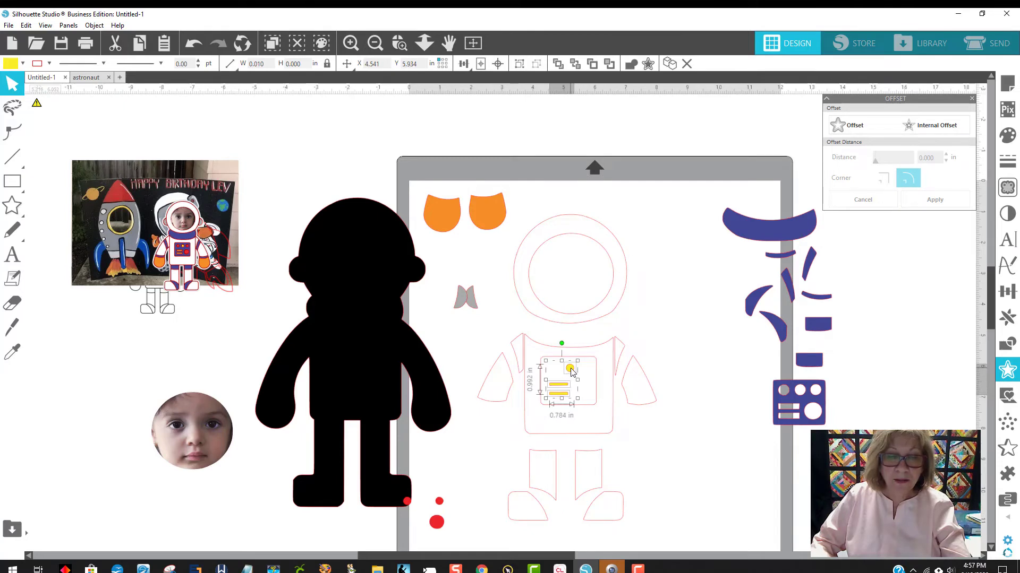
pyautogui.rightClick(572, 370)
pyautogui.click(614, 265)
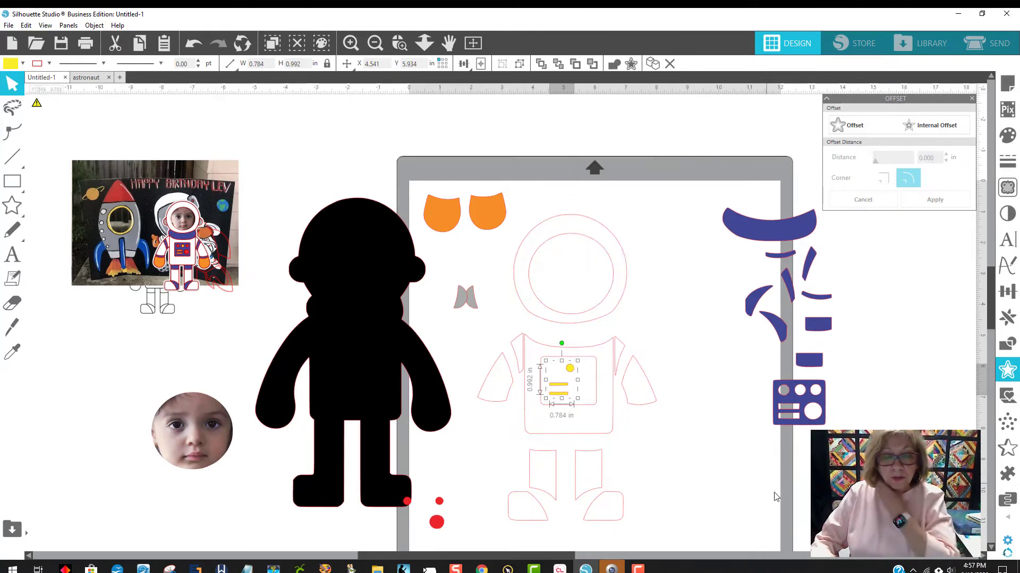
pyautogui.click(673, 400)
pyautogui.moveTo(571, 368); pyautogui.dragTo(731, 517)
# Move the black silhouette clear of the page and spread the two grey ear pieces apart
pyautogui.moveTo(396, 362); pyautogui.dragTo(338, 383)
pyautogui.click(540, 338)
pyautogui.moveTo(461, 306)
pyautogui.mouseDown()
pyautogui.moveTo(473, 259)
pyautogui.moveTo(444, 265)
pyautogui.moveTo(431, 301)
pyautogui.moveTo(457, 292)
pyautogui.mouseUp()
pyautogui.click(450, 299)
pyautogui.click(449, 255)
pyautogui.click(442, 212)
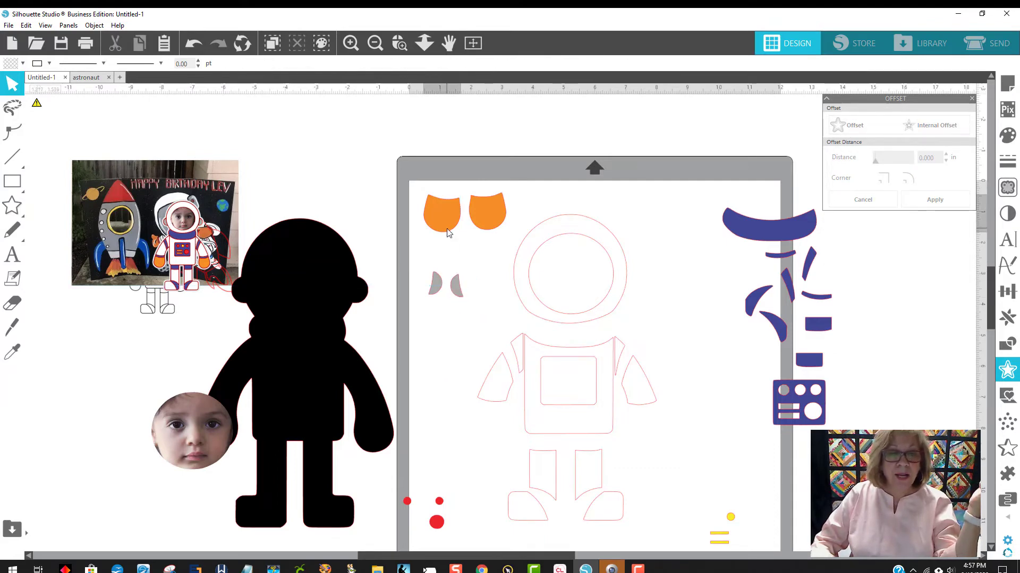
# Group the two orange gloves
pyautogui.click(492, 226)
pyautogui.doubleClick(492, 226)
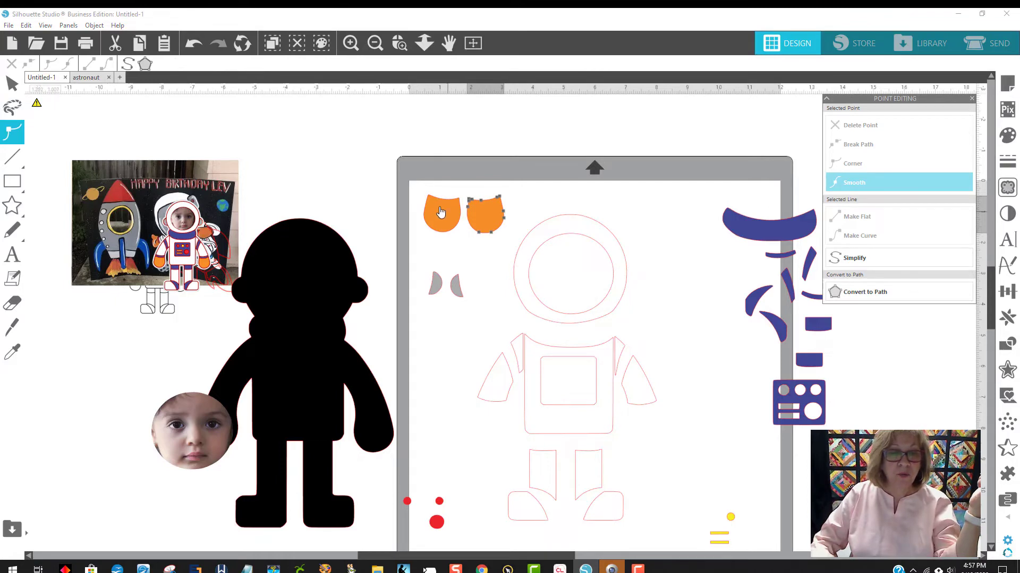
pyautogui.moveTo(417, 187); pyautogui.dragTo(508, 242)
pyautogui.rightClick(512, 248)
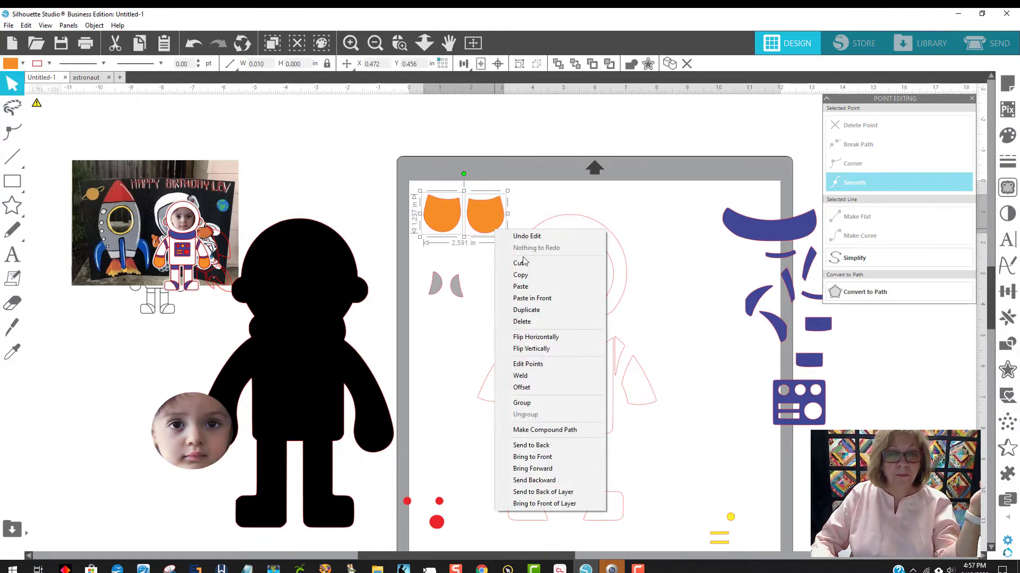
pyautogui.click(551, 404)
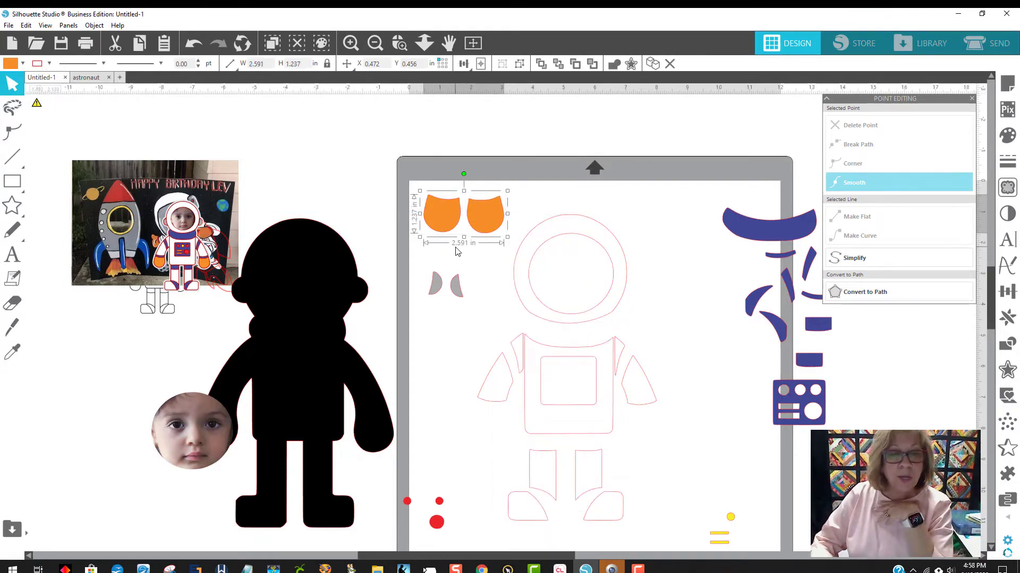
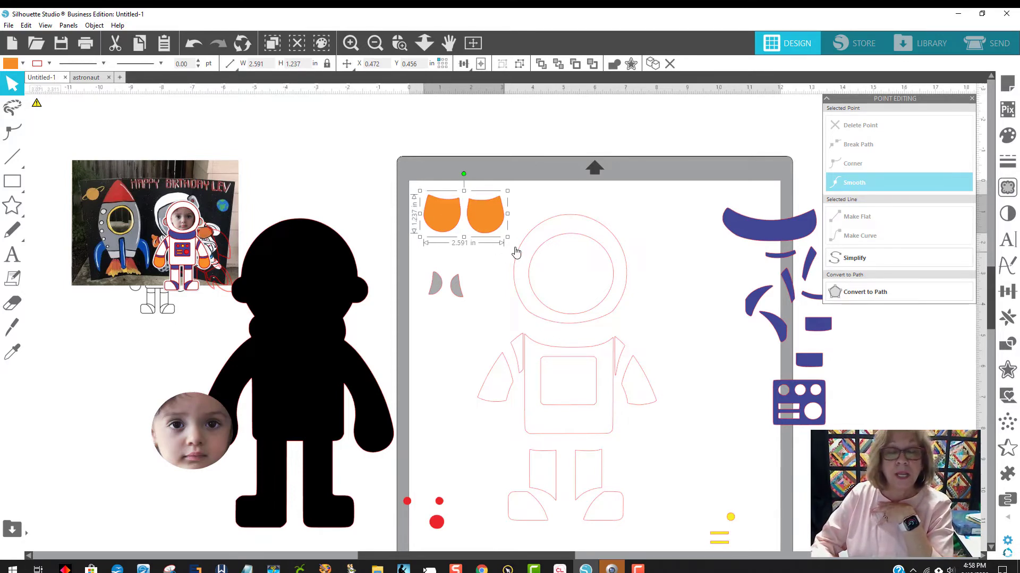
# Move the group of blue pieces back inside the page's upper-right area
pyautogui.moveTo(490, 220); pyautogui.dragTo(490, 219)
pyautogui.moveTo(757, 226); pyautogui.dragTo(690, 207)
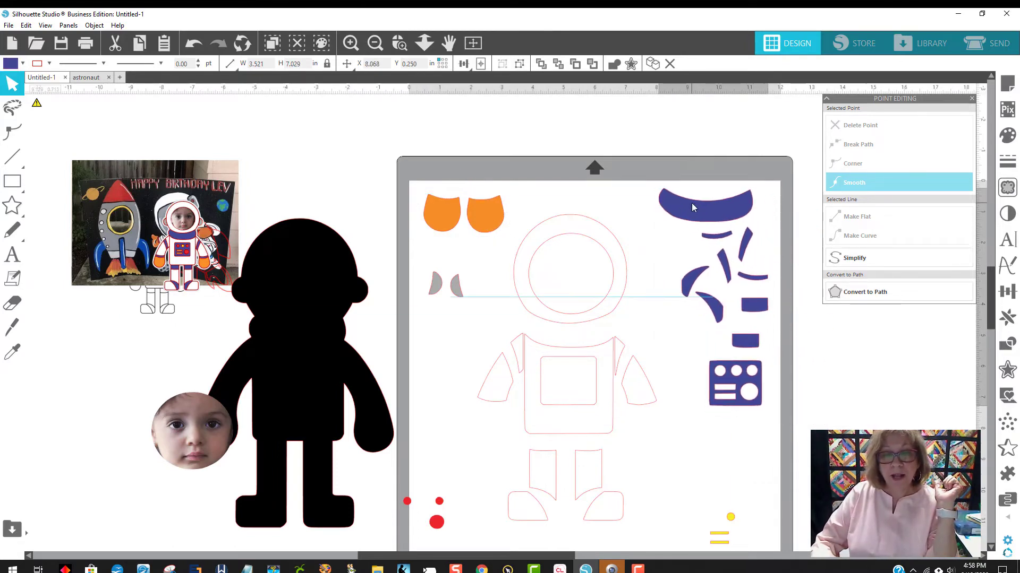
pyautogui.click(690, 250)
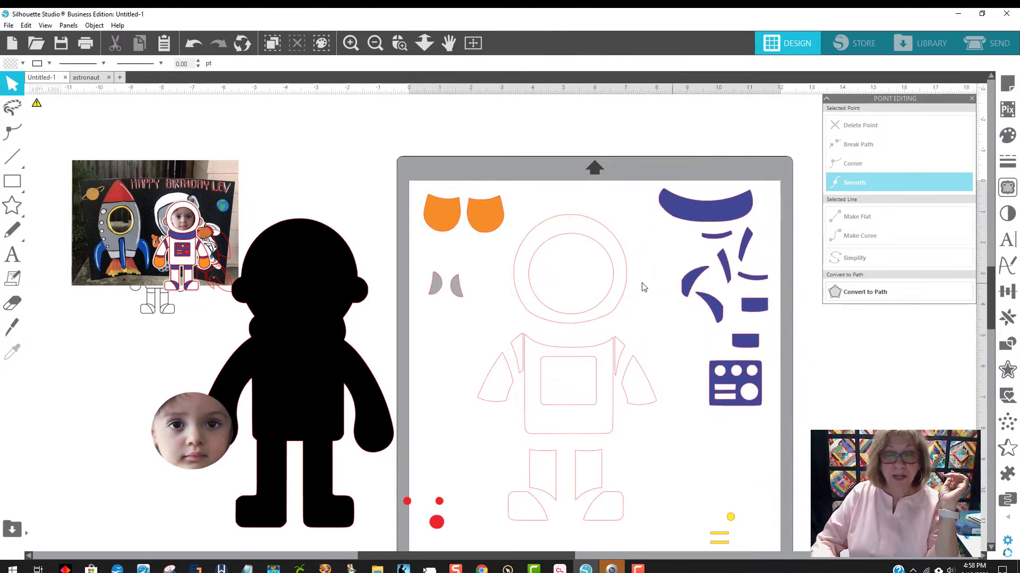
# Ungroup the blue pieces in the page's upper-right area
pyautogui.click(694, 287)
pyautogui.rightClick(694, 286)
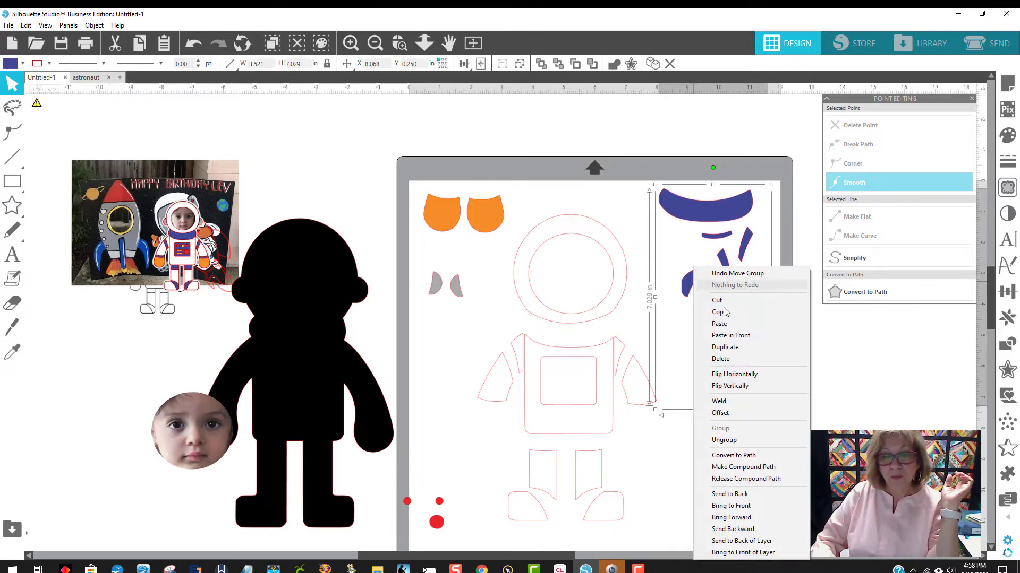
pyautogui.click(724, 440)
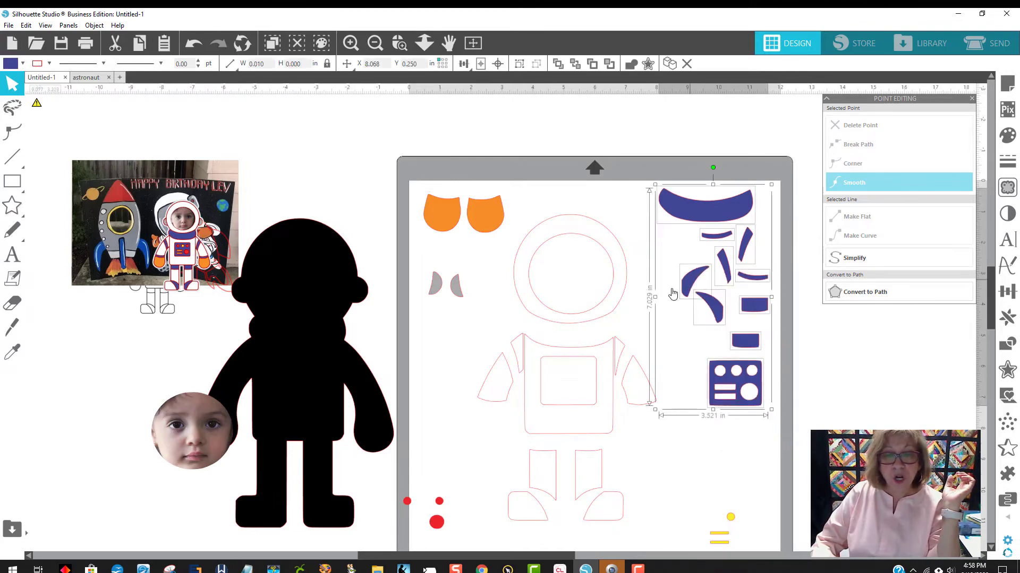
pyautogui.click(644, 245)
# Pack the loose blue strips, two rectangles and chest panel closely together beneath the large curved collar piece
pyautogui.moveTo(688, 291); pyautogui.dragTo(671, 252)
pyautogui.moveTo(744, 243); pyautogui.dragTo(758, 218)
pyautogui.moveTo(726, 260); pyautogui.dragTo(685, 263)
pyautogui.moveTo(711, 300); pyautogui.dragTo(724, 255)
pyautogui.moveTo(759, 306); pyautogui.dragTo(735, 272)
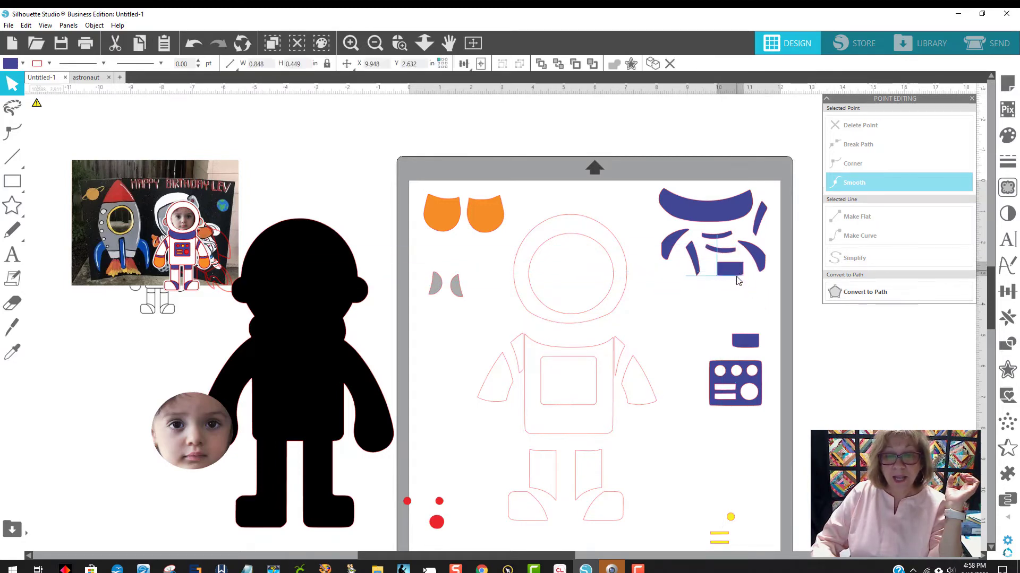
pyautogui.moveTo(755, 348); pyautogui.dragTo(688, 291)
pyautogui.moveTo(740, 378); pyautogui.dragTo(739, 302)
# Regroup all the blue pieces and nudge the group towards the page's upper-right corner
pyautogui.moveTo(654, 176); pyautogui.dragTo(760, 320)
pyautogui.rightClick(759, 320)
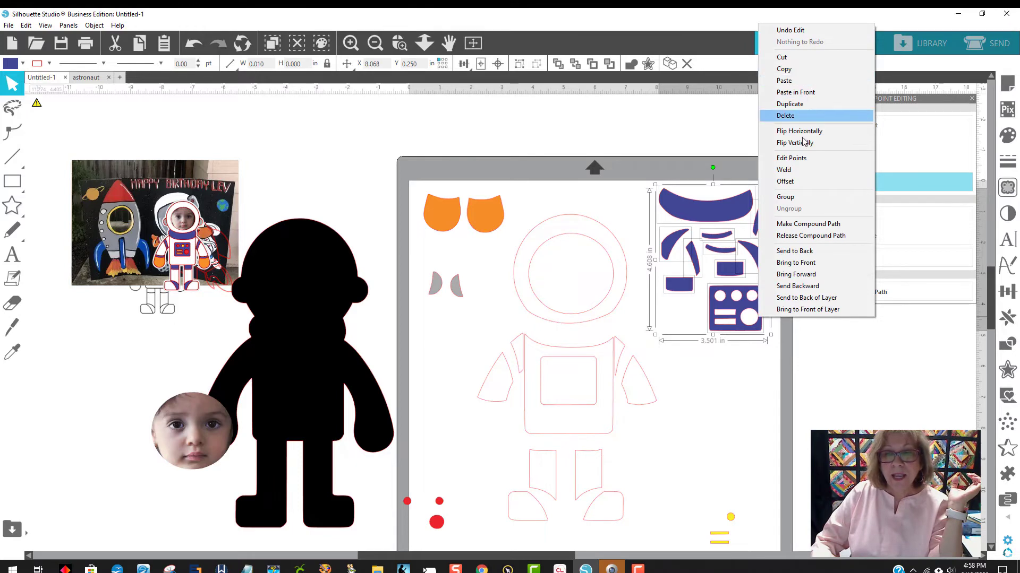
pyautogui.click(786, 196)
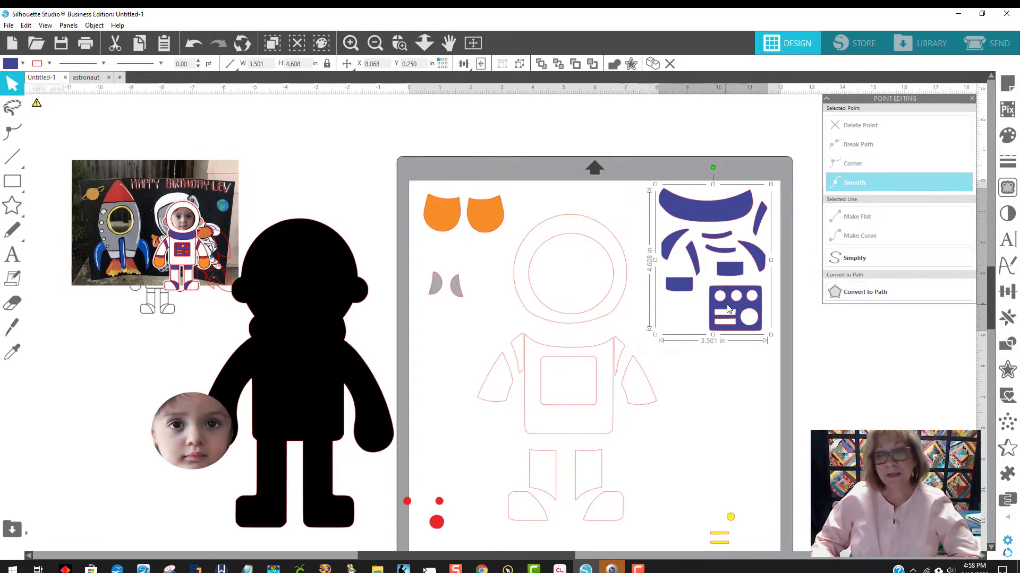
pyautogui.moveTo(728, 309); pyautogui.dragTo(732, 308)
# Move the two grey ear pieces to the page's right side, below the blue chest panel
pyautogui.scroll(-2, 901, 338)
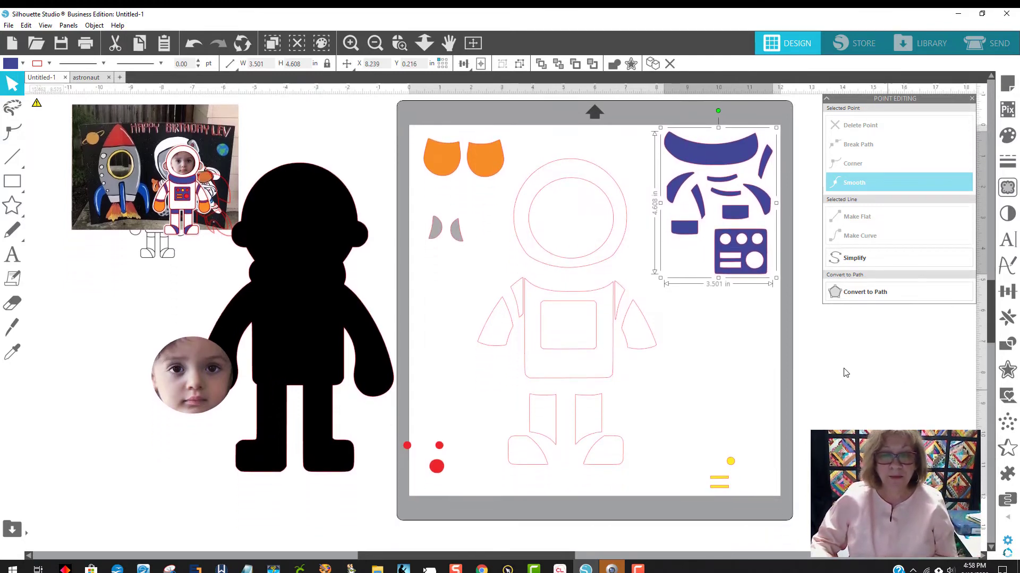
pyautogui.moveTo(455, 232); pyautogui.dragTo(750, 350)
pyautogui.click(701, 328)
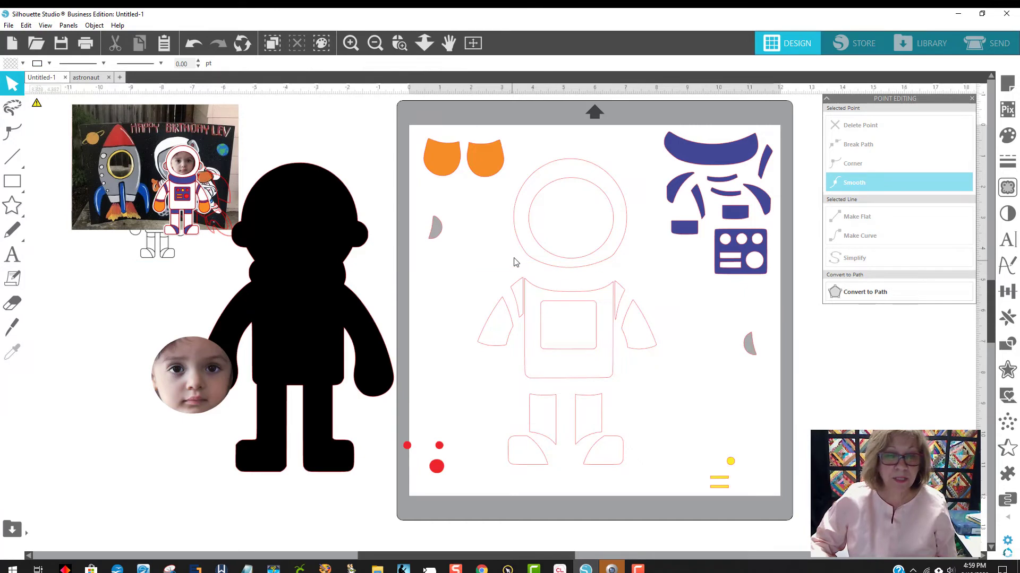
pyautogui.moveTo(437, 230); pyautogui.dragTo(751, 347)
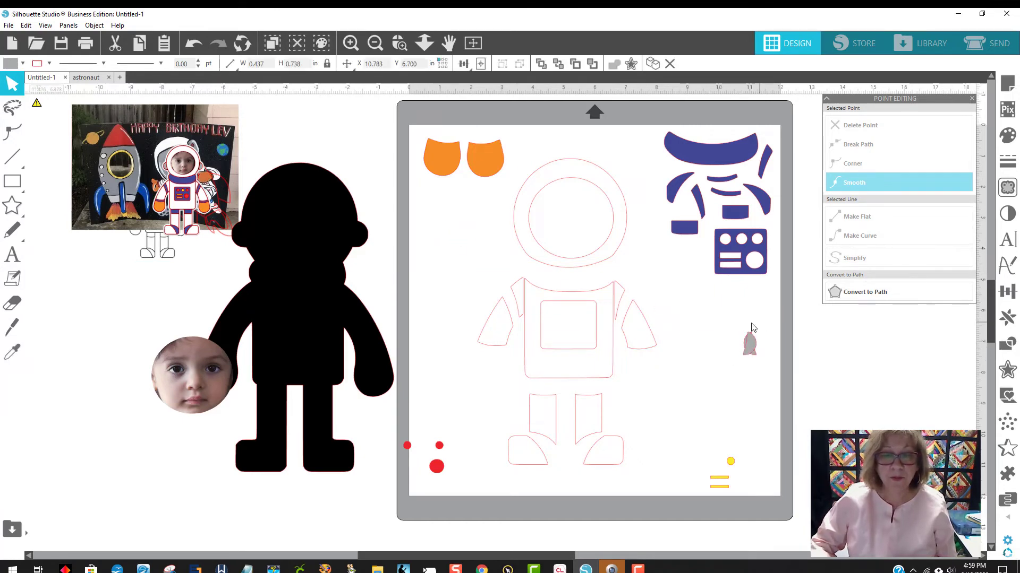
# Bring the white helmet, legs, boots and arms closer around the torso to make the figure more compact
pyautogui.moveTo(578, 275); pyautogui.dragTo(578, 289)
pyautogui.moveTo(595, 416); pyautogui.dragTo(557, 400)
pyautogui.moveTo(528, 451); pyautogui.dragTo(596, 448)
pyautogui.moveTo(499, 340)
pyautogui.mouseDown()
pyautogui.moveTo(503, 377)
pyautogui.moveTo(500, 360)
pyautogui.mouseUp()
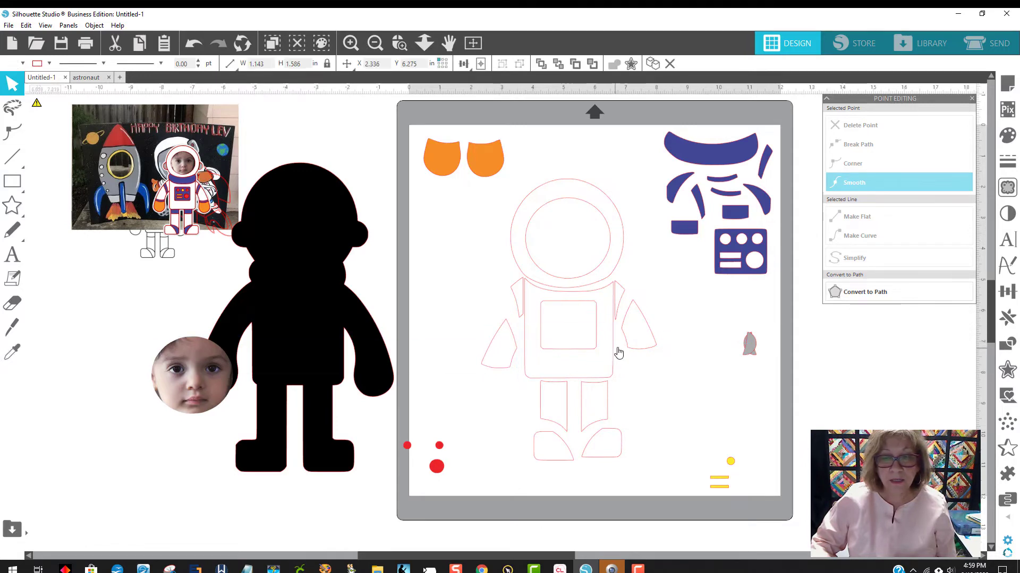
pyautogui.moveTo(641, 341); pyautogui.dragTo(640, 344)
# Group all the white astronaut pieces
pyautogui.click(525, 266)
pyautogui.moveTo(488, 169); pyautogui.dragTo(647, 460)
pyautogui.rightClick(598, 425)
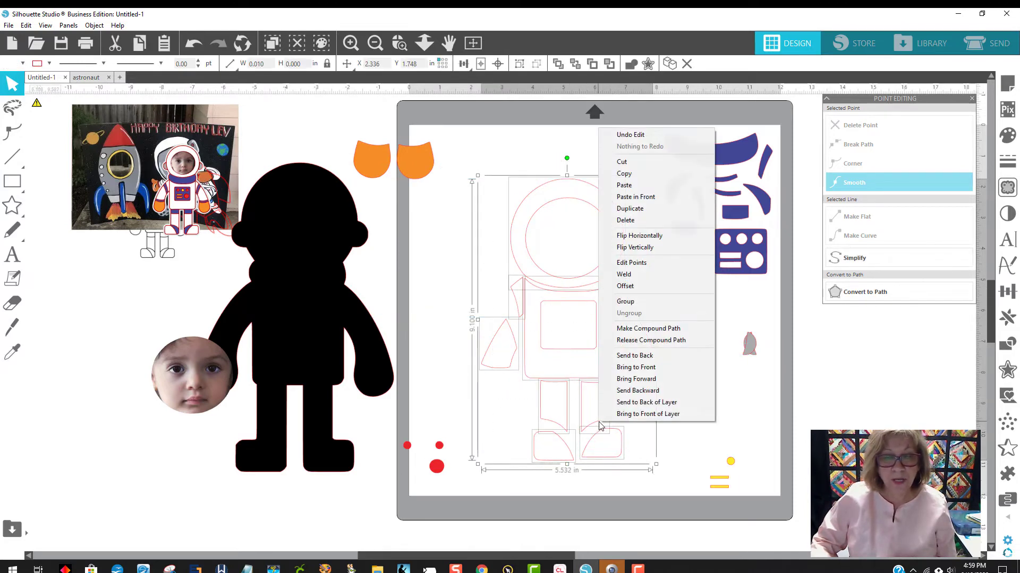
pyautogui.click(646, 303)
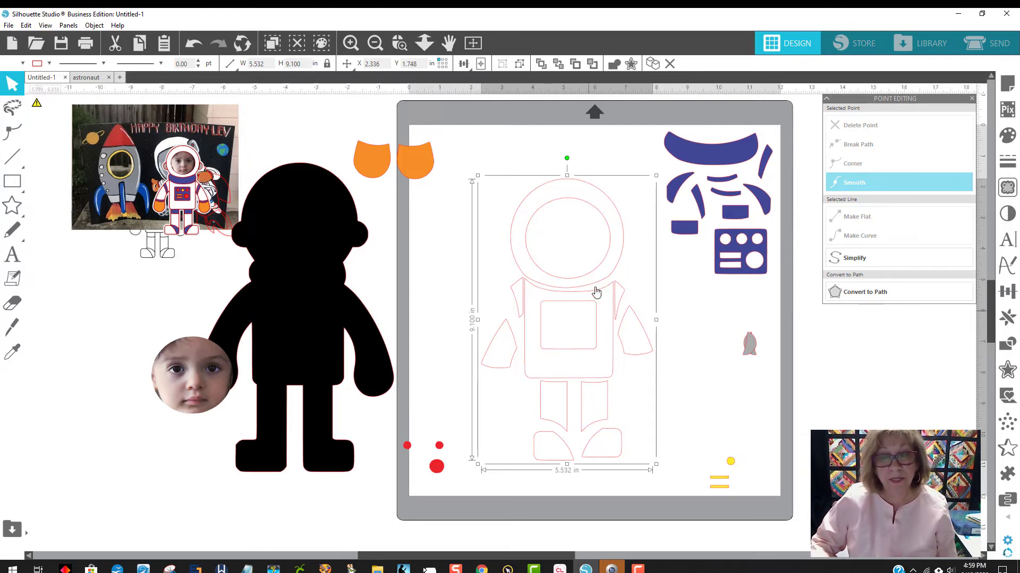
# Shift the white group right, the blue group slightly up, and the orange gloves into the page's upper-left corner
pyautogui.moveTo(697, 188); pyautogui.dragTo(693, 185)
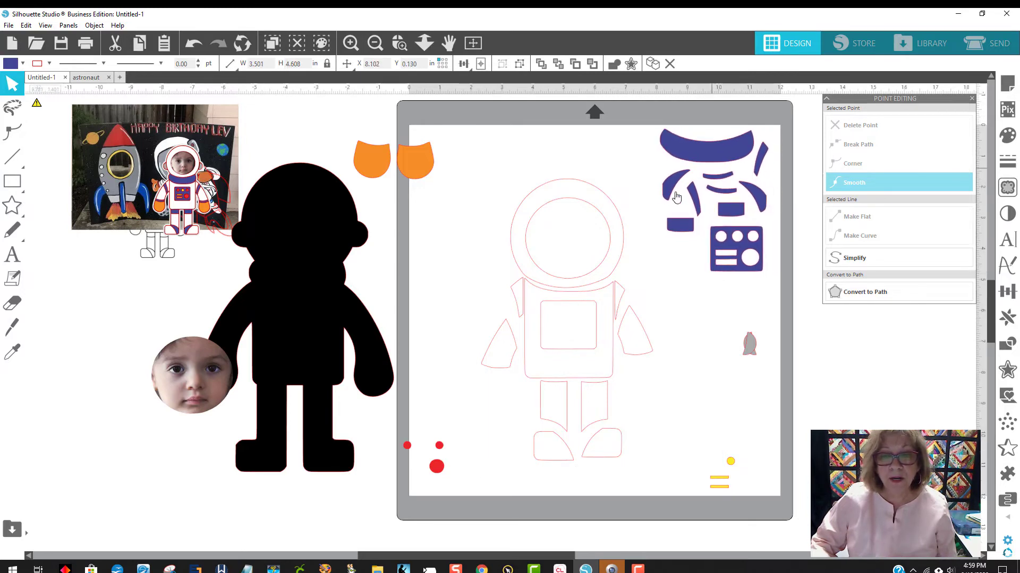
pyautogui.moveTo(617, 237); pyautogui.dragTo(646, 238)
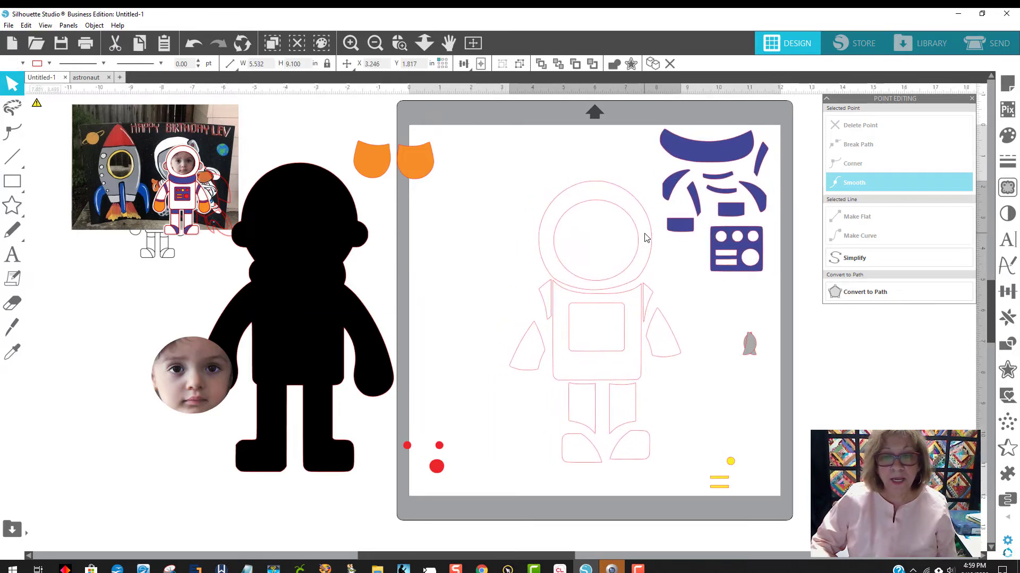
pyautogui.moveTo(419, 159); pyautogui.dragTo(492, 152)
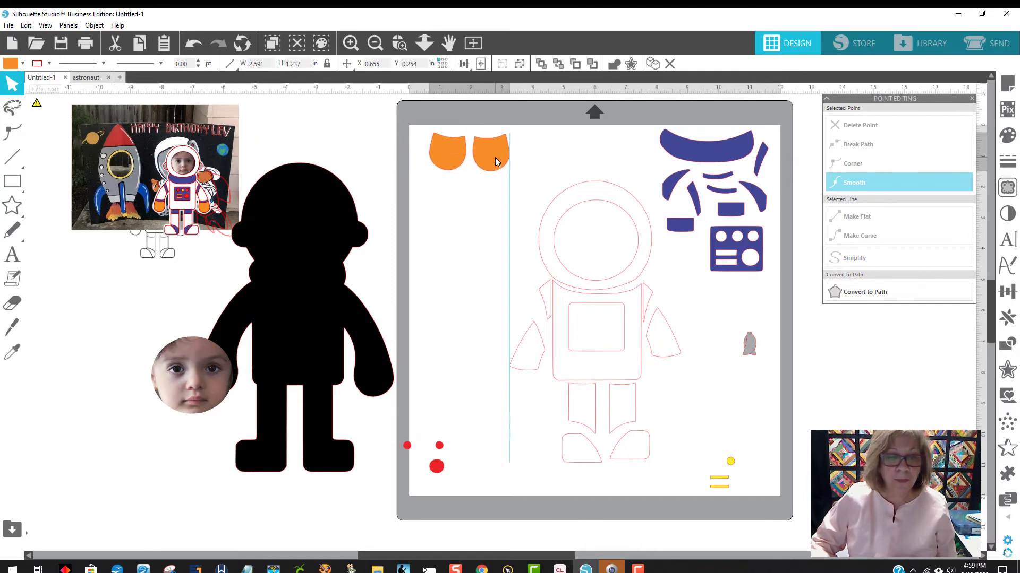
# Move the group of three red circles fully inside the page's lower-left area
pyautogui.moveTo(455, 485); pyautogui.dragTo(412, 445)
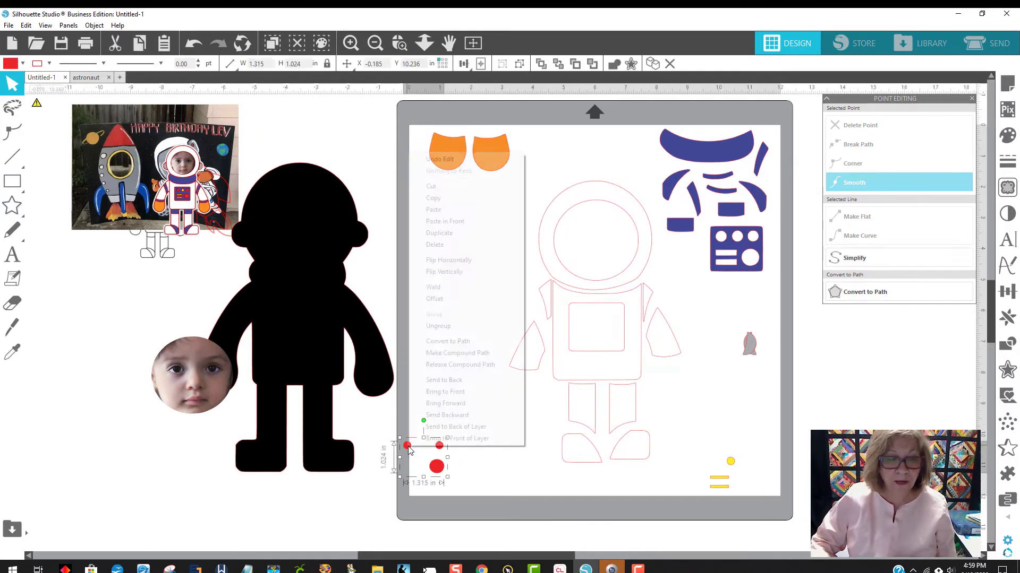
pyautogui.rightClick(408, 447)
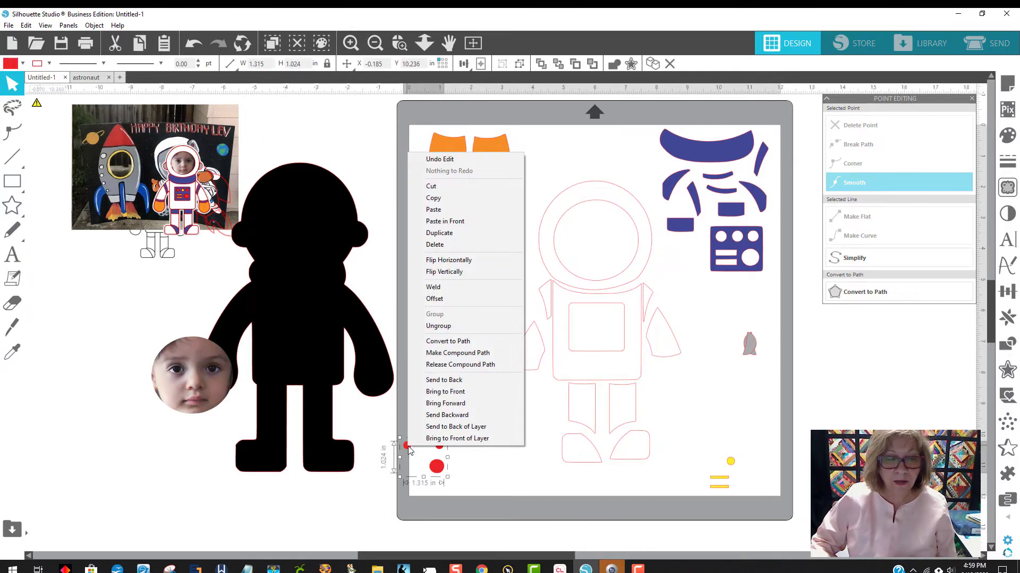
pyautogui.click(488, 474)
pyautogui.moveTo(435, 471); pyautogui.dragTo(464, 476)
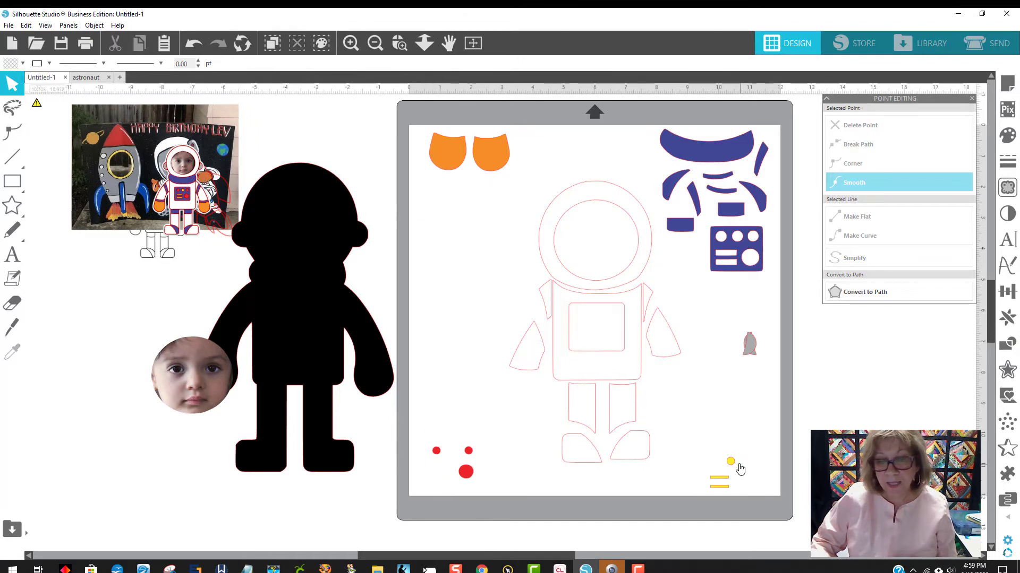
# Shift the yellow group up and right, and separate the two overlapping grey ear pieces
pyautogui.moveTo(738, 470); pyautogui.dragTo(749, 447)
pyautogui.moveTo(754, 353); pyautogui.dragTo(761, 358)
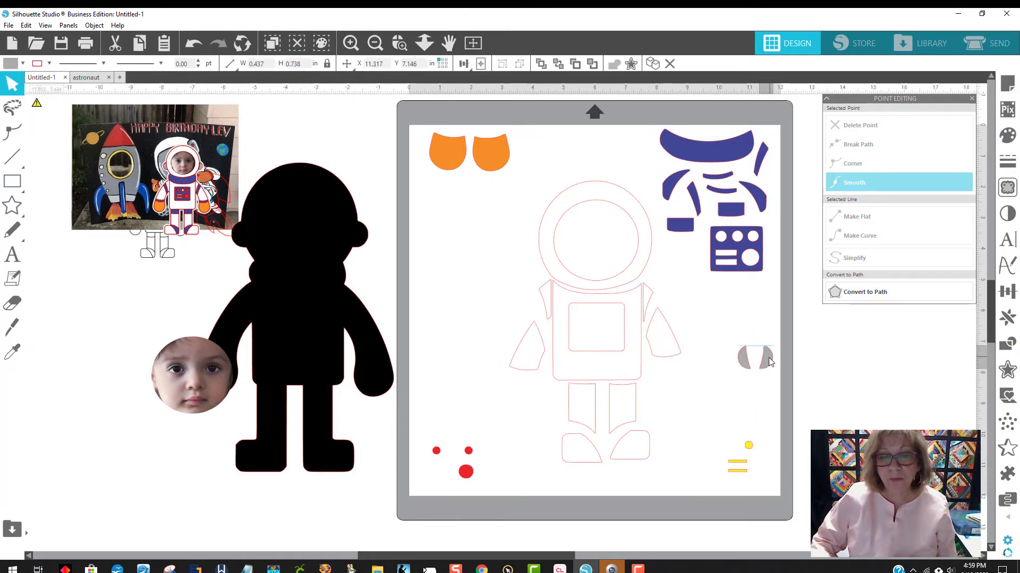
pyautogui.click(569, 183)
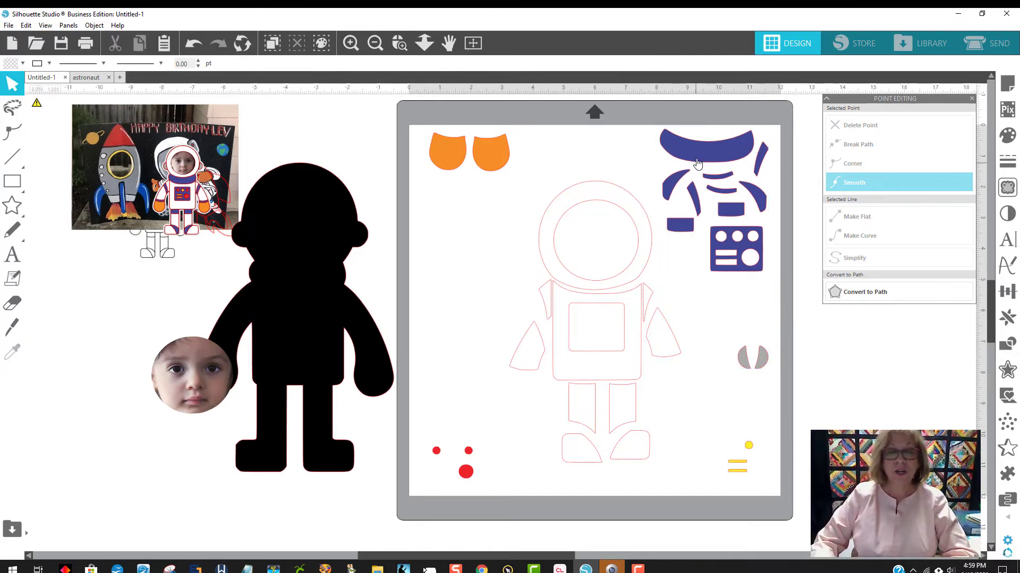
# Nudge the blue group slightly down and move the black silhouette left, clear of the page
pyautogui.moveTo(697, 168); pyautogui.dragTo(697, 176)
pyautogui.moveTo(313, 332)
pyautogui.mouseDown()
pyautogui.moveTo(499, 325)
pyautogui.moveTo(359, 325)
pyautogui.moveTo(322, 349)
pyautogui.moveTo(324, 341)
pyautogui.mouseUp()
pyautogui.press('Escape')
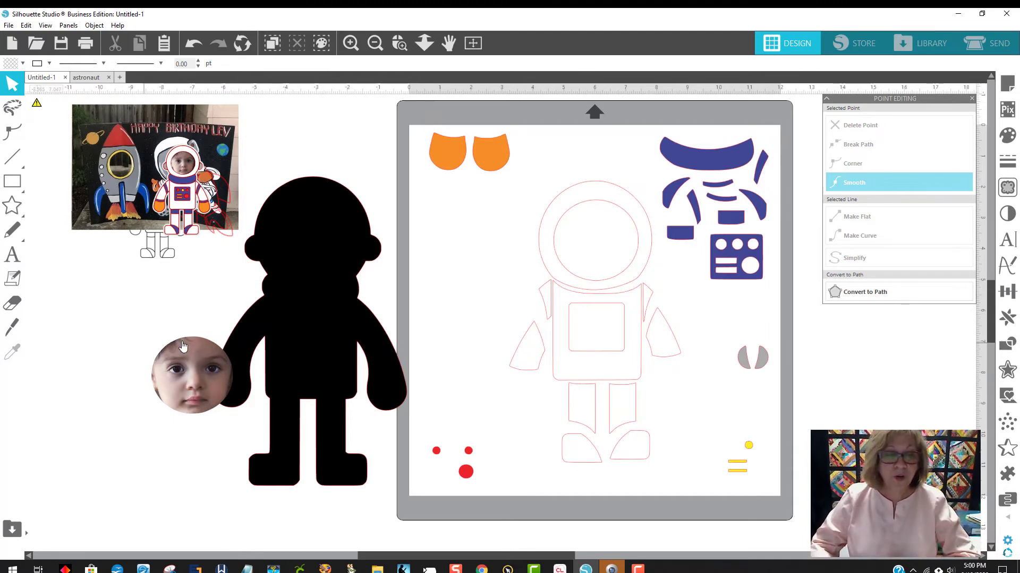
pyautogui.moveTo(342, 330); pyautogui.dragTo(311, 345)
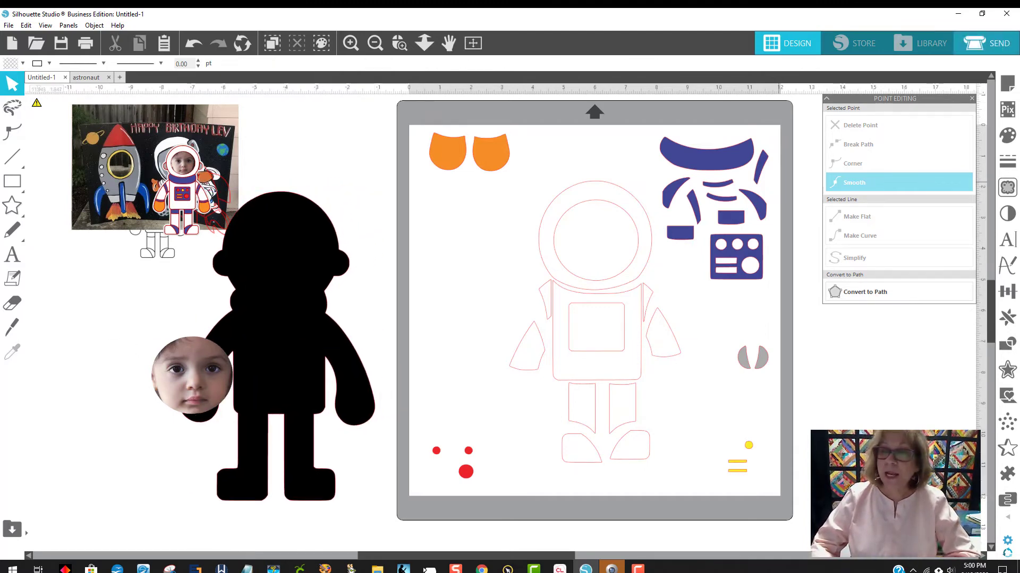
# Go to the send view and raise the AutoBlade depth for the Cardstock, Textured - Heavy (80lb) material
pyautogui.click(987, 43)
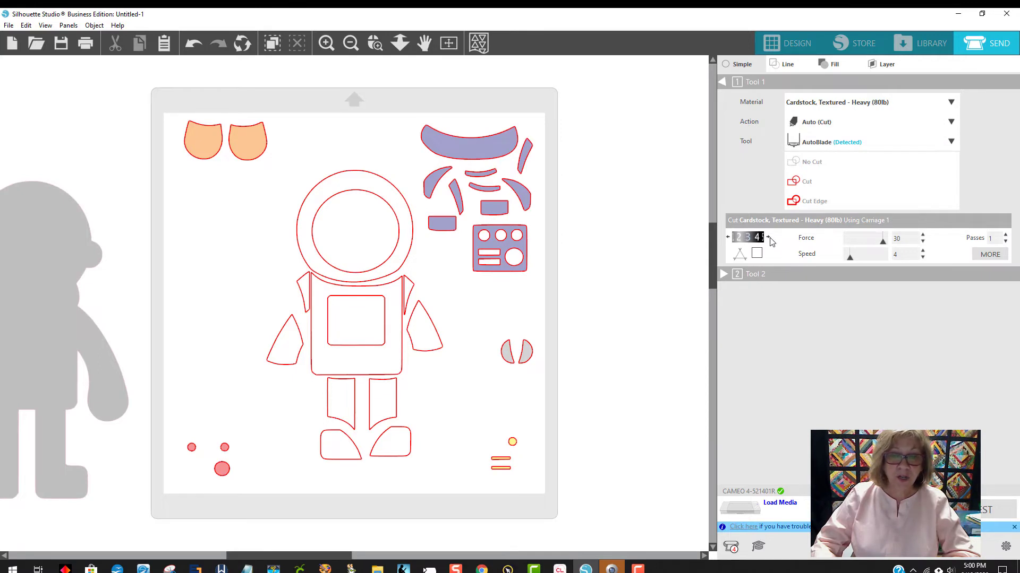
pyautogui.click(768, 237)
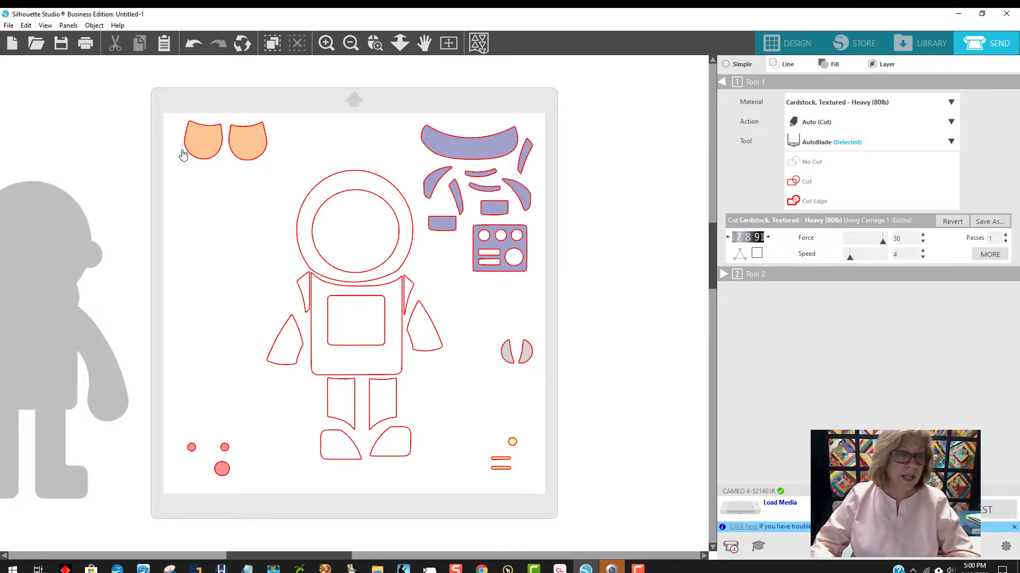
# Set up cutting by fill colour and turn off the pattern fill and black
pyautogui.click(833, 64)
pyautogui.click(756, 129)
pyautogui.click(757, 151)
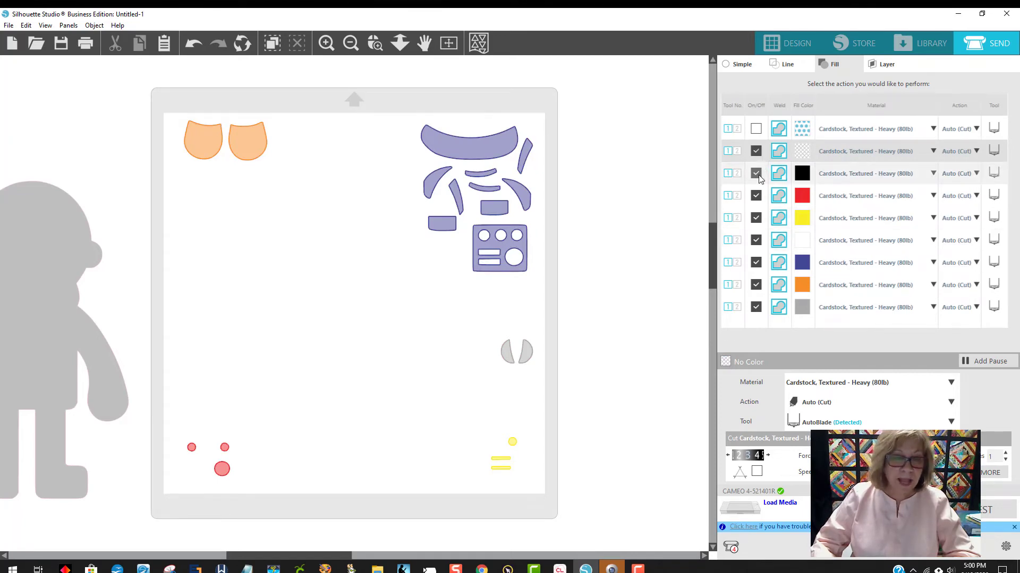
pyautogui.click(756, 174)
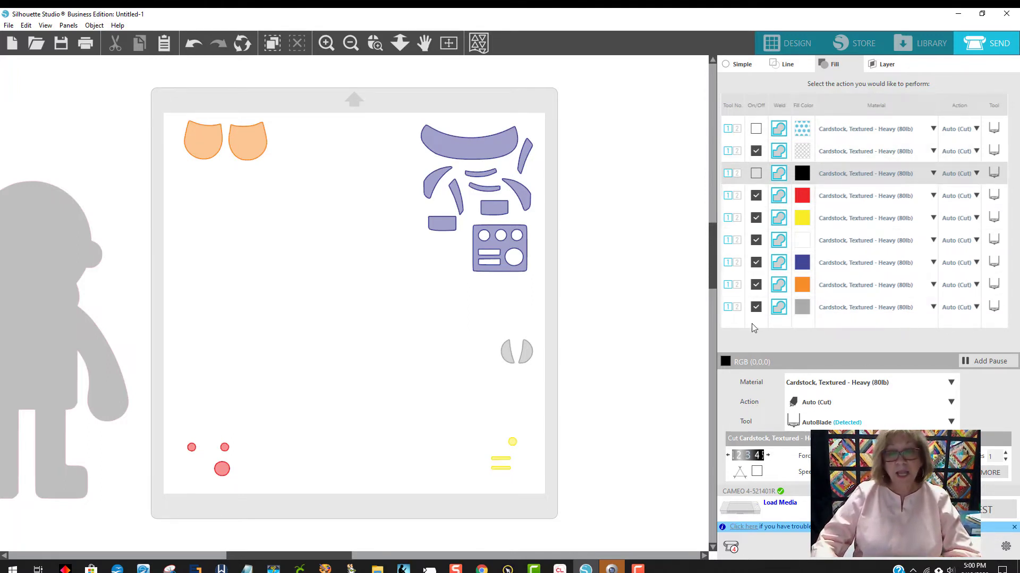
# Raise the AutoBlade depth for the black fill colour
pyautogui.click(861, 179)
pyautogui.click(749, 409)
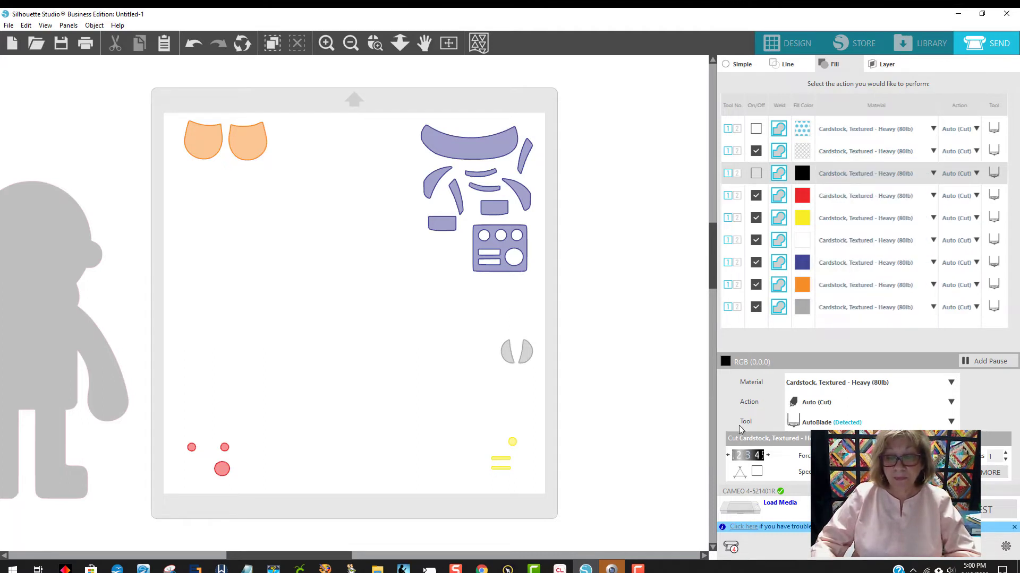
pyautogui.click(768, 455)
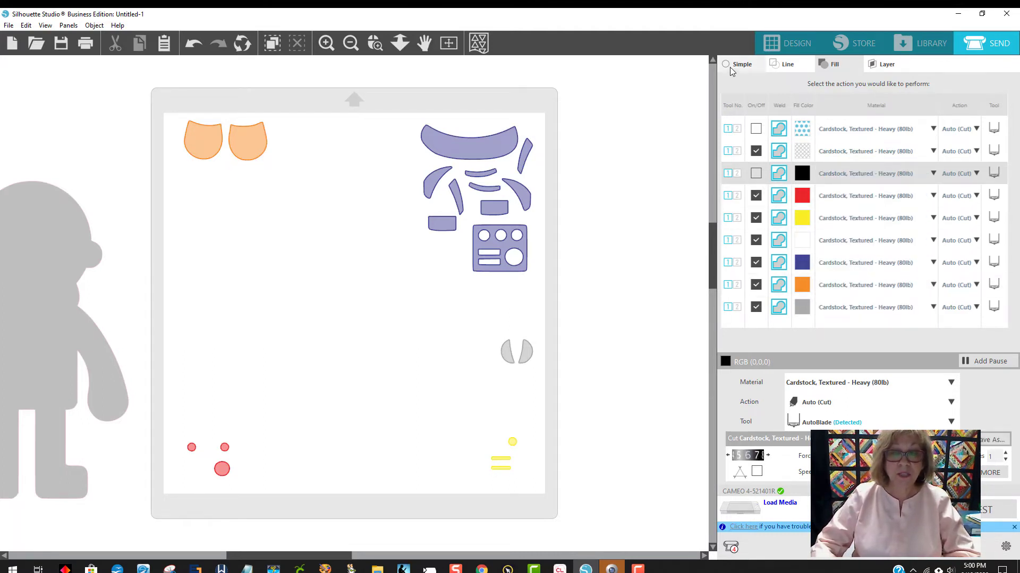
# Return to the design view, move all coloured pieces off the page's right side, and place the black silhouette on the page
pyautogui.click(776, 46)
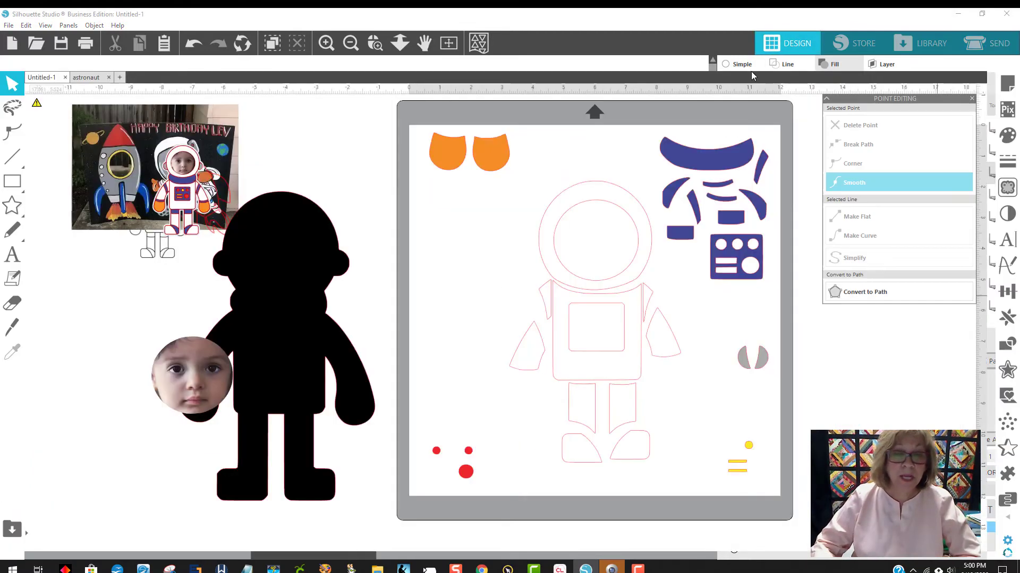
pyautogui.moveTo(410, 121); pyautogui.dragTo(774, 476)
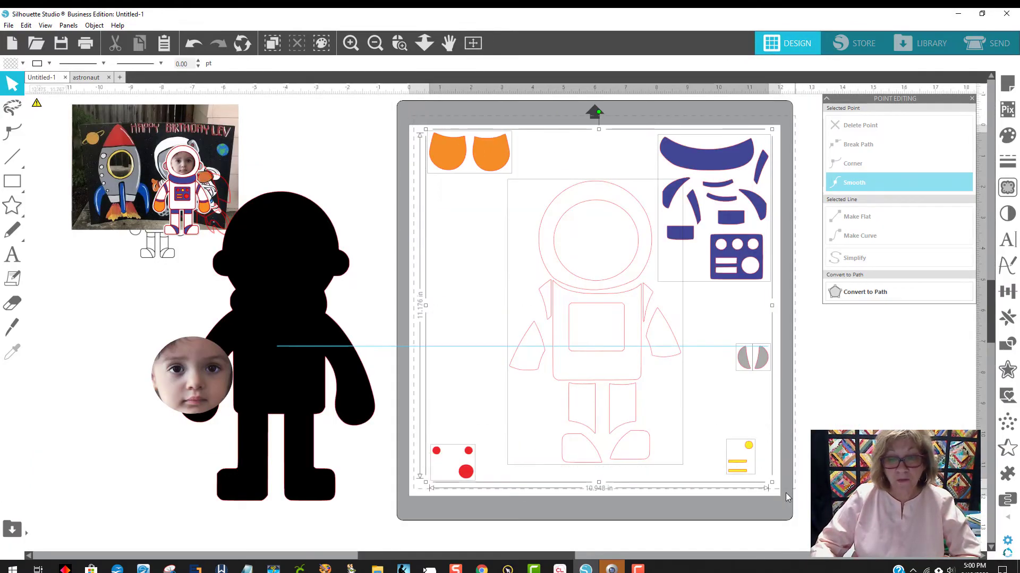
pyautogui.press('Delete')
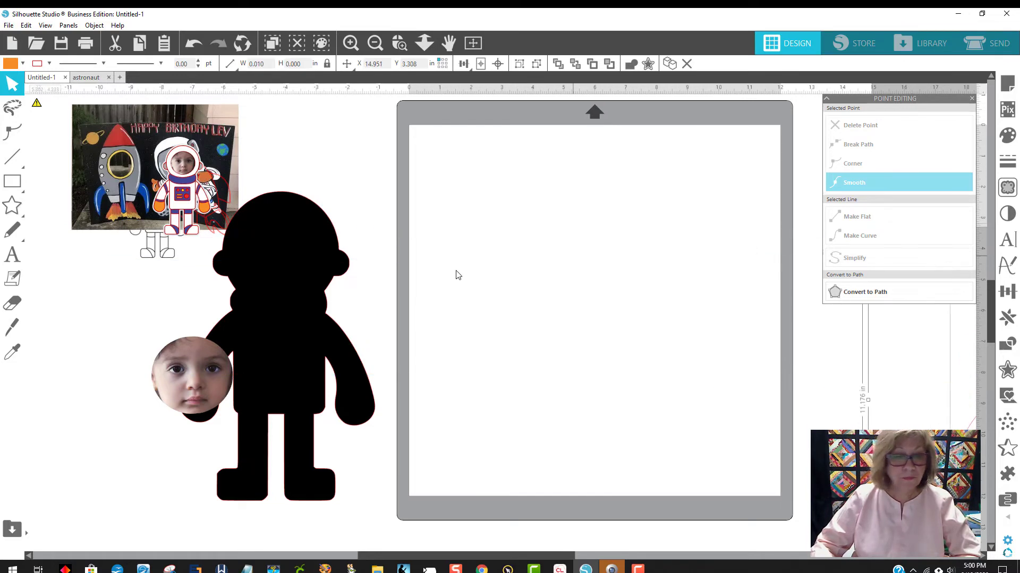
pyautogui.moveTo(280, 307); pyautogui.dragTo(543, 284)
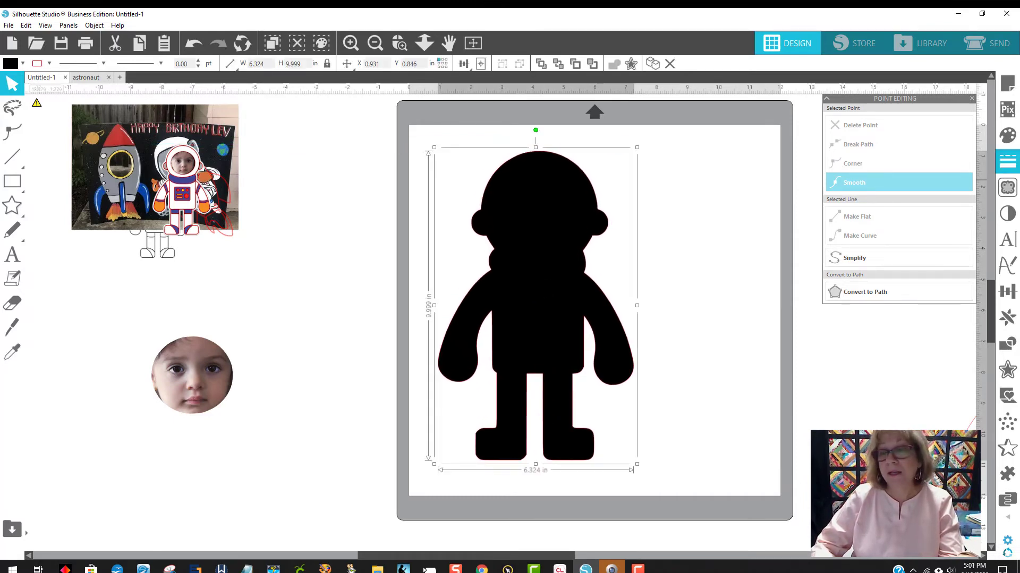
# Set the media size to Letter (8.5 x 11 in) and move the black silhouette up to fit on the sheet
pyautogui.click(1004, 89)
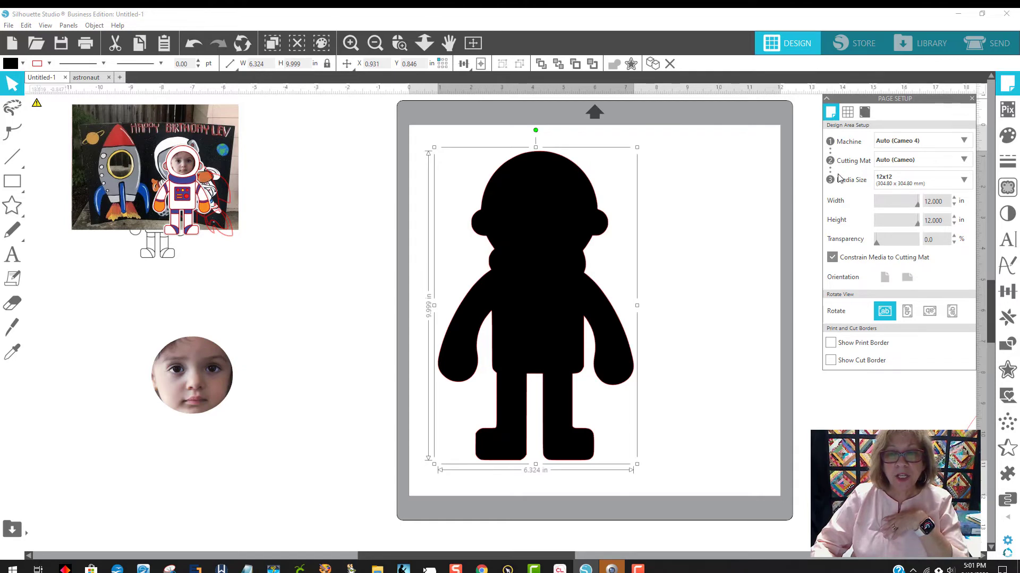
pyautogui.click(918, 184)
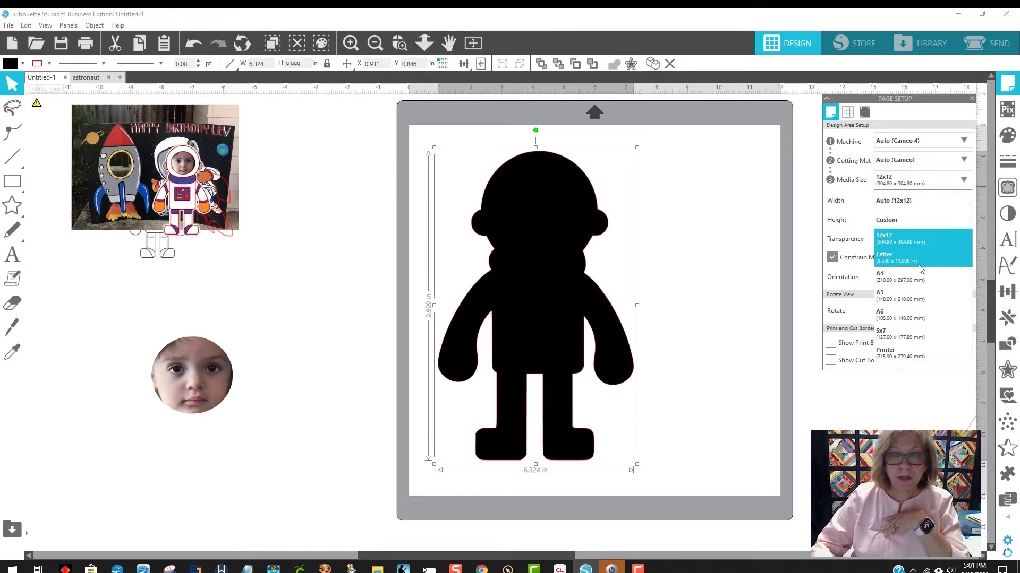
pyautogui.click(881, 259)
pyautogui.moveTo(549, 307); pyautogui.dragTo(551, 292)
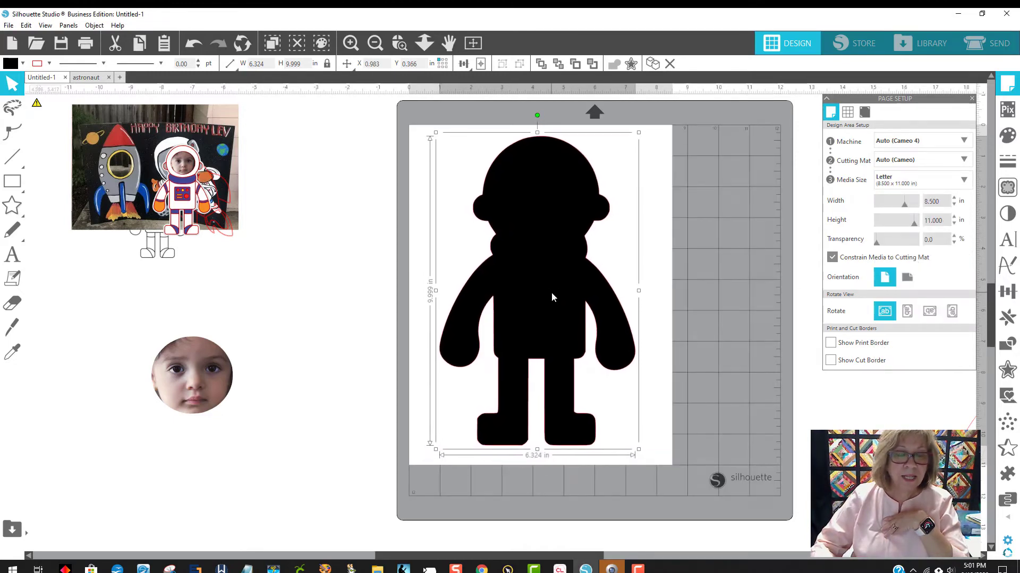
pyautogui.click(735, 287)
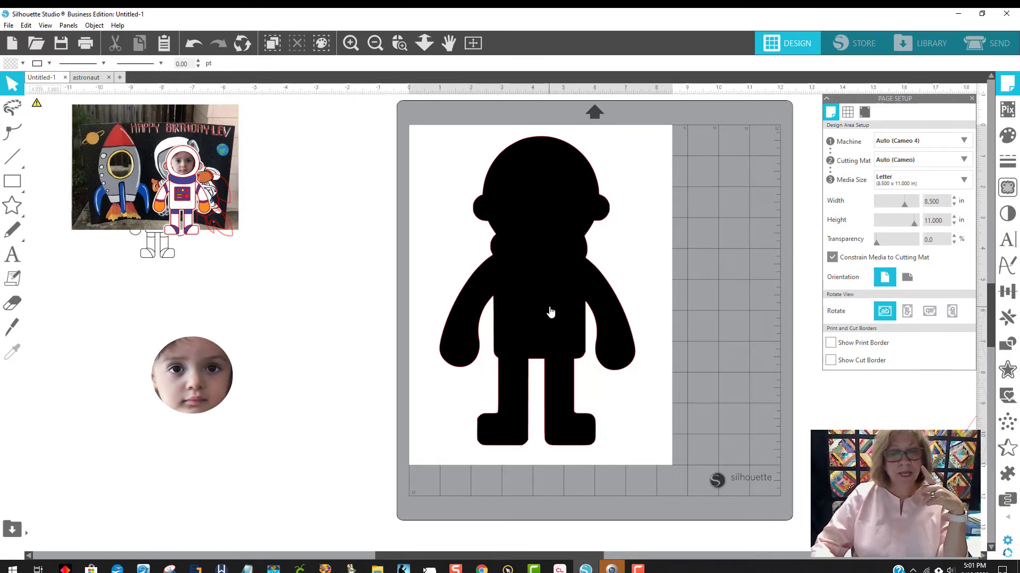
# Move the black silhouette off the page, place the face photo on the page, and turn on registration marks
pyautogui.moveTo(549, 313); pyautogui.dragTo(933, 341)
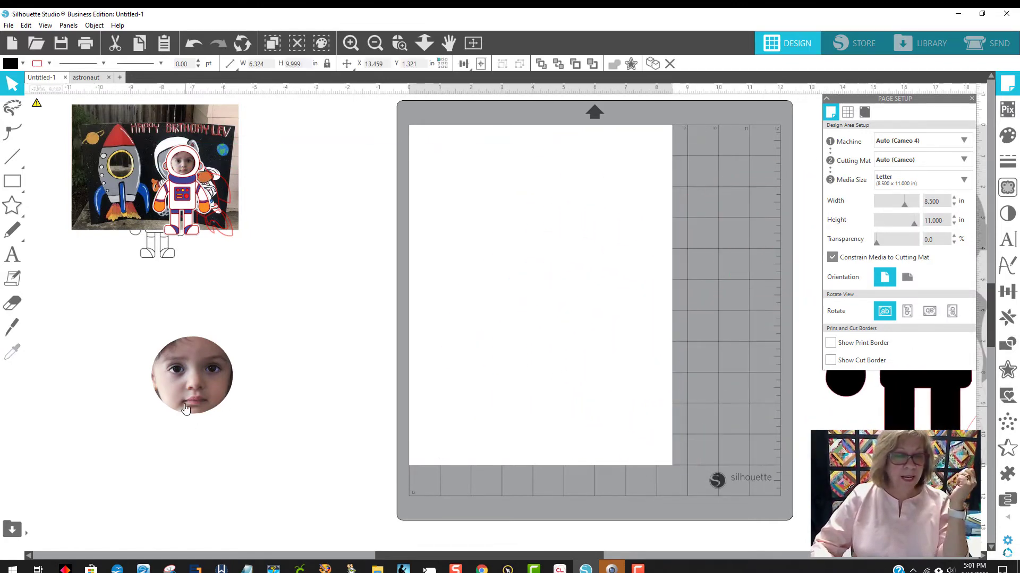
pyautogui.moveTo(185, 410); pyautogui.dragTo(505, 228)
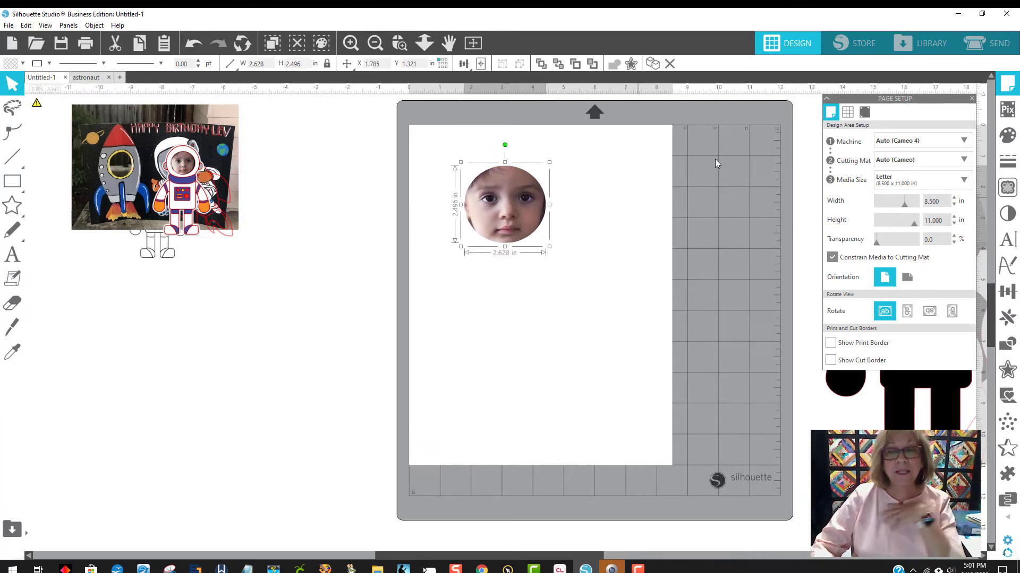
pyautogui.click(865, 113)
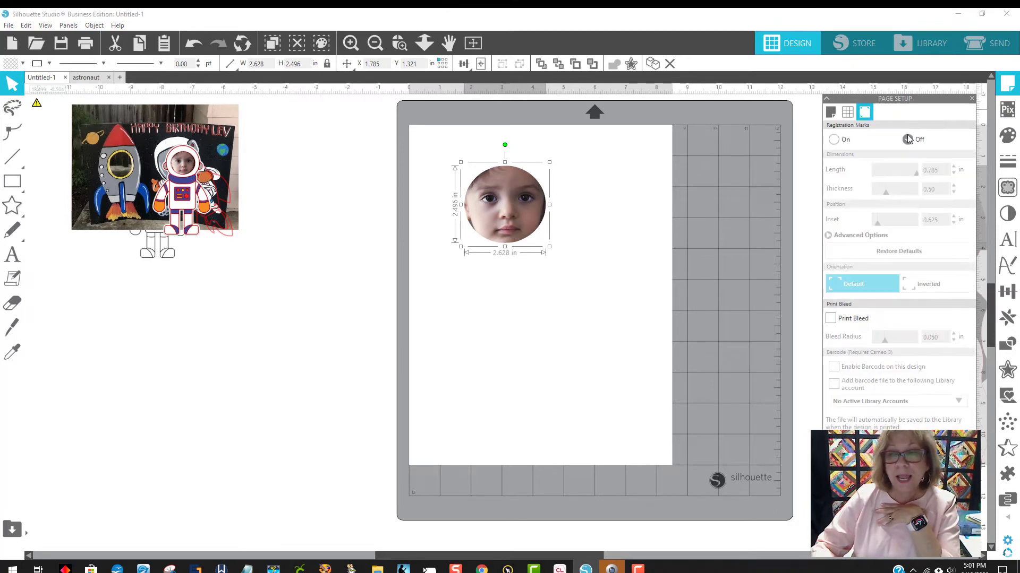
pyautogui.click(834, 139)
# Arrange three copies of the face photo on the page, clear of the registration mark areas
pyautogui.moveTo(514, 213); pyautogui.dragTo(511, 296)
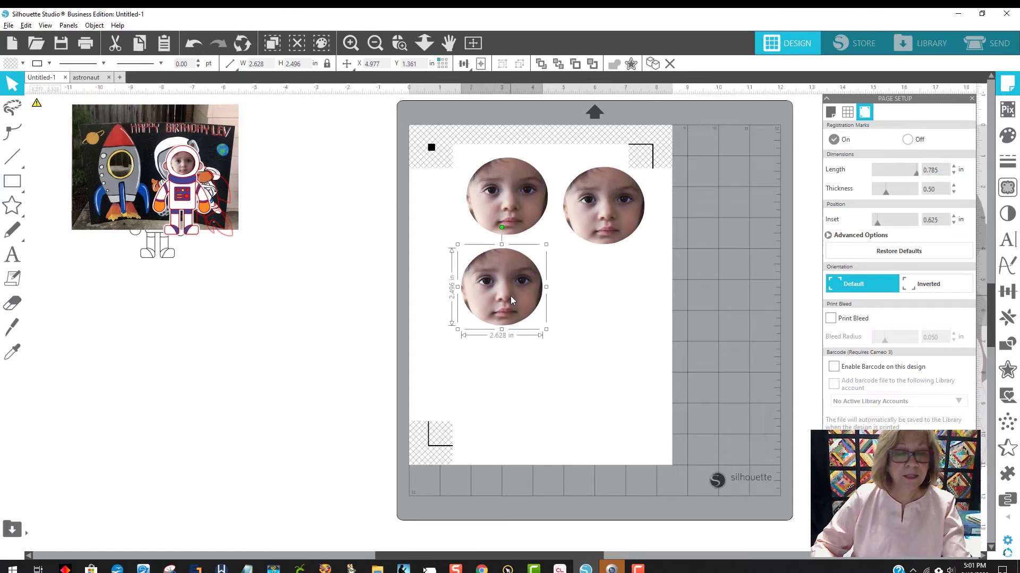
pyautogui.moveTo(531, 196); pyautogui.dragTo(524, 200)
pyautogui.moveTo(592, 212); pyautogui.dragTo(589, 219)
pyautogui.click(709, 180)
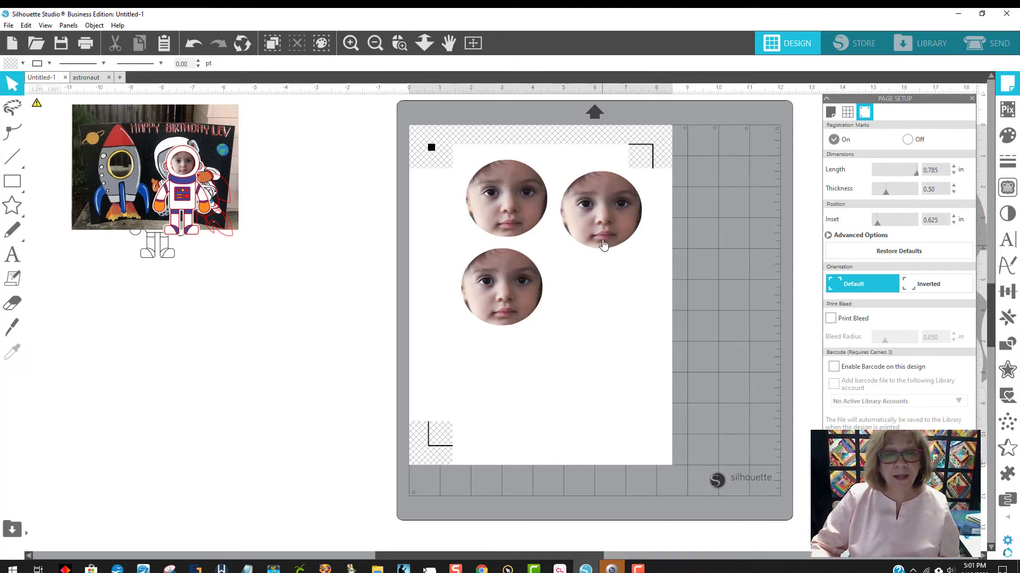
# Move all three face photos off the page's left side and close the page setup
pyautogui.moveTo(511, 213); pyautogui.dragTo(316, 296)
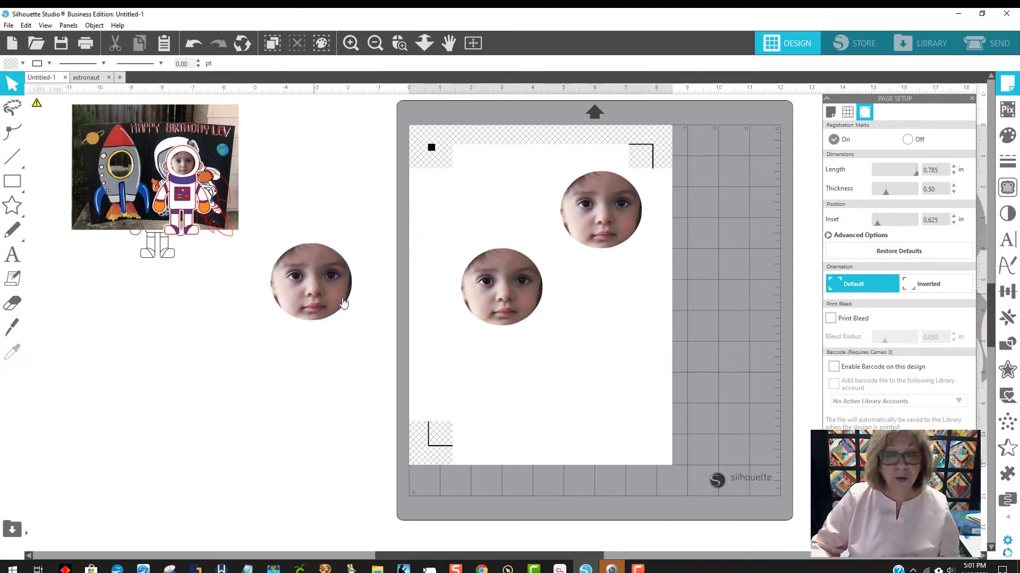
pyautogui.moveTo(467, 321); pyautogui.dragTo(225, 422)
pyautogui.moveTo(564, 227); pyautogui.dragTo(243, 325)
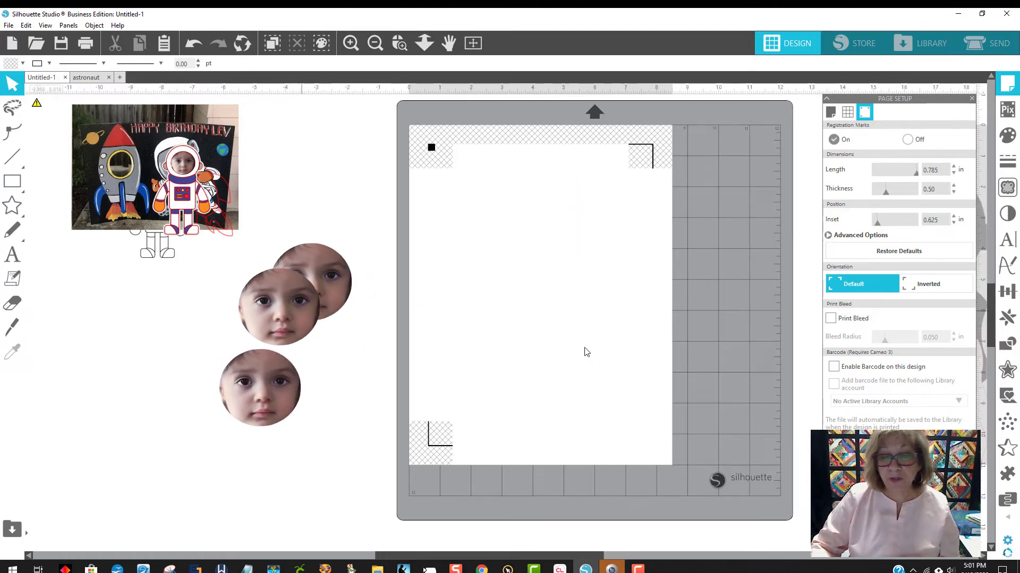
pyautogui.click(967, 101)
# Delete two of the three face photos, keeping a single copy
pyautogui.click(292, 317)
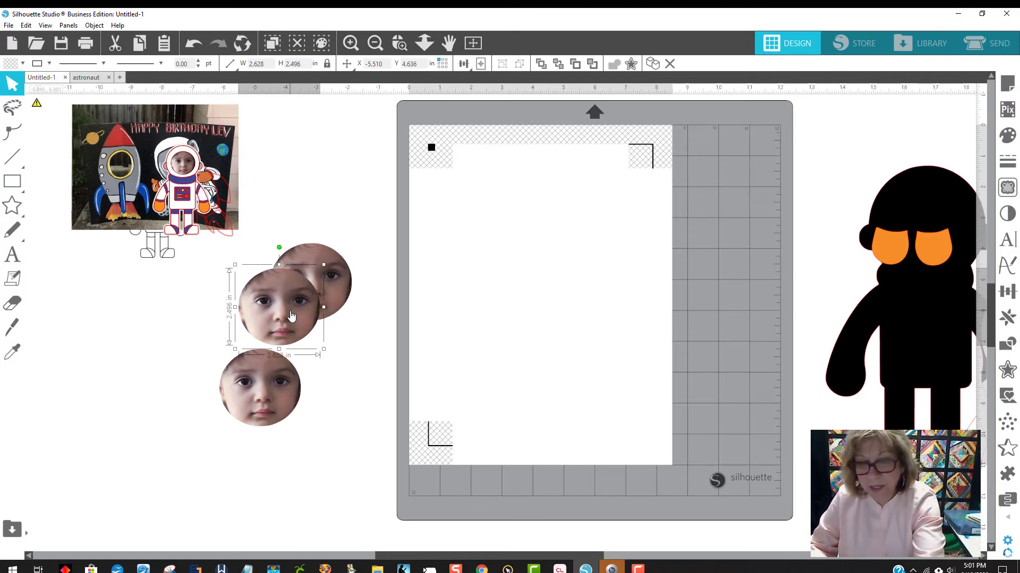
pyautogui.press('Delete')
pyautogui.click(274, 366)
pyautogui.press('Delete')
# Place the black silhouette left of the mat and bring the gloves and other coloured astronaut pieces onto the page
pyautogui.moveTo(966, 219); pyautogui.dragTo(350, 204)
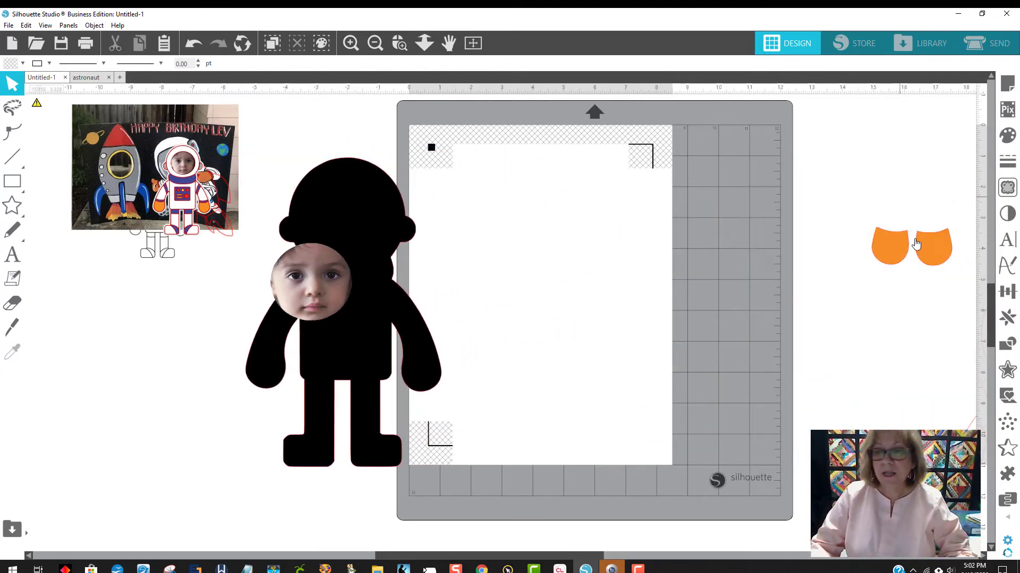
pyautogui.moveTo(893, 257); pyautogui.dragTo(507, 235)
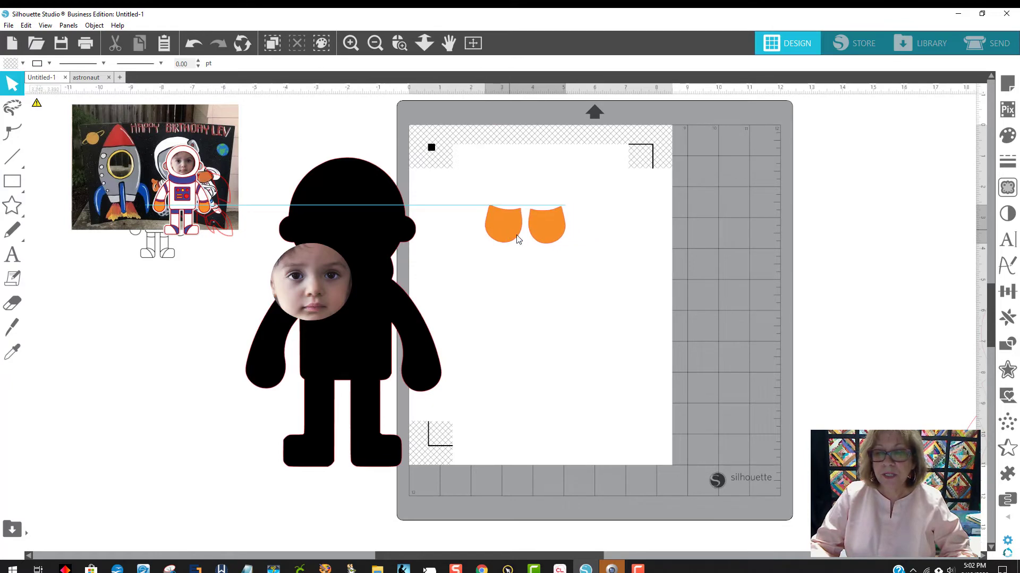
pyautogui.click(448, 482)
pyautogui.hscroll(5, 447, 481)
pyautogui.moveTo(582, 198); pyautogui.dragTo(844, 554)
pyautogui.moveTo(805, 299); pyautogui.dragTo(122, 131)
pyautogui.moveTo(522, 530); pyautogui.dragTo(234, 329)
pyautogui.click(391, 496)
pyautogui.moveTo(619, 556); pyautogui.dragTo(425, 556)
# Reposition the black silhouette and face photo left of the mat, and move the orange gloves off the page's right edge
pyautogui.moveTo(372, 354); pyautogui.dragTo(217, 402)
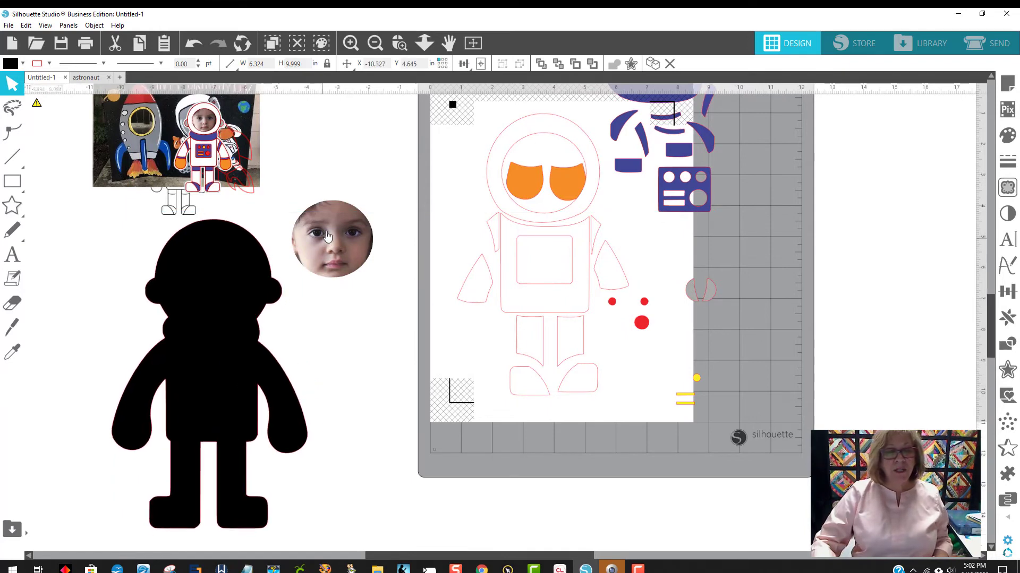
pyautogui.moveTo(314, 256); pyautogui.dragTo(372, 214)
pyautogui.moveTo(238, 329); pyautogui.dragTo(320, 314)
pyautogui.moveTo(565, 184); pyautogui.dragTo(759, 247)
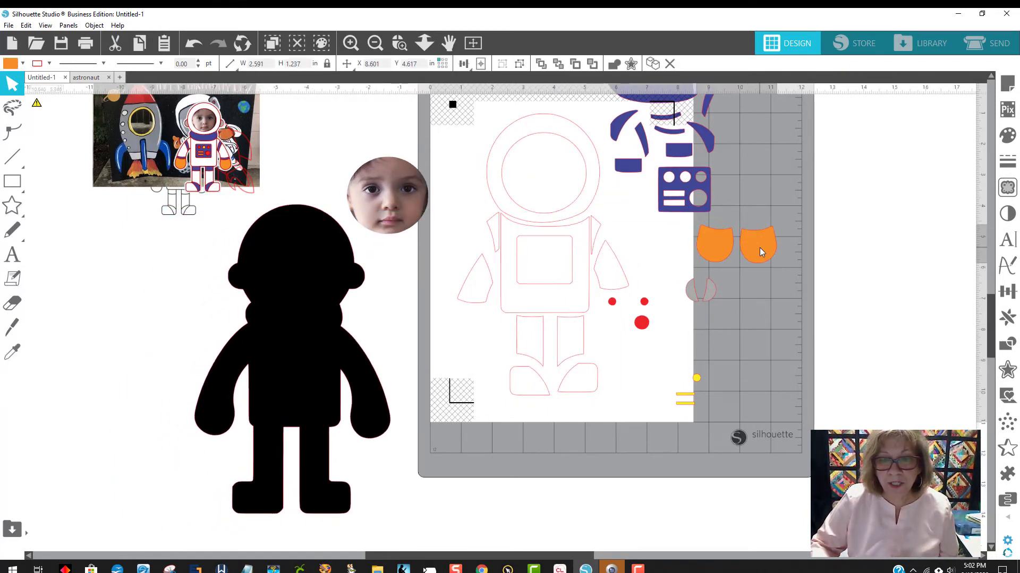
# Make the blue suit pieces a compound path and fill it with dark blue again
pyautogui.scroll(3, 768, 229)
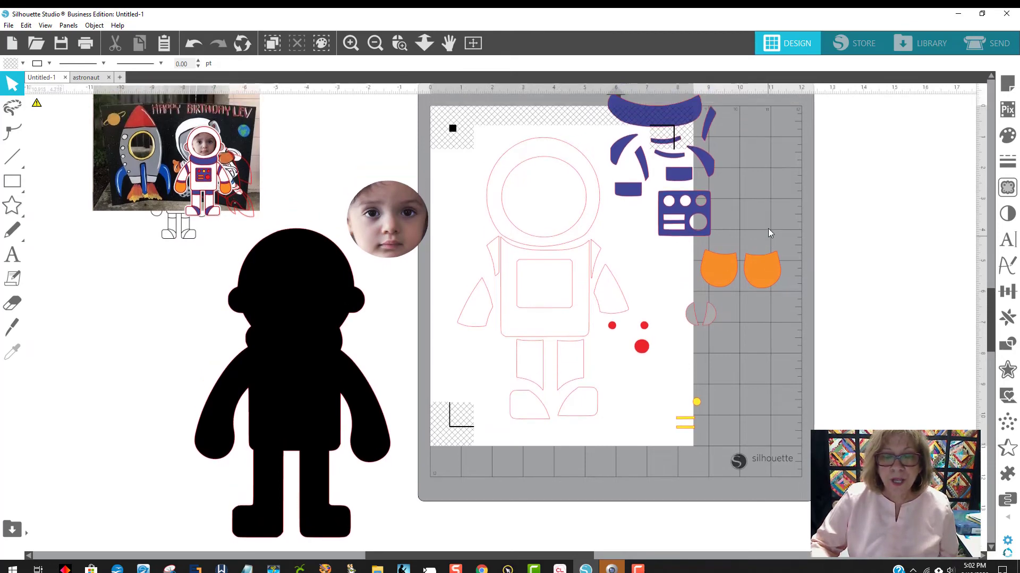
pyautogui.click(704, 234)
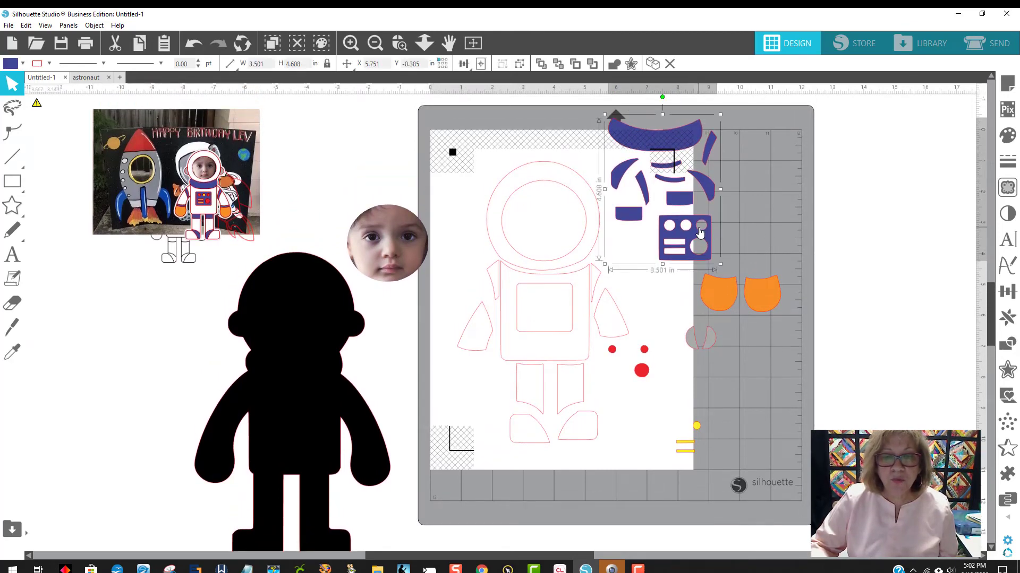
pyautogui.rightClick(698, 229)
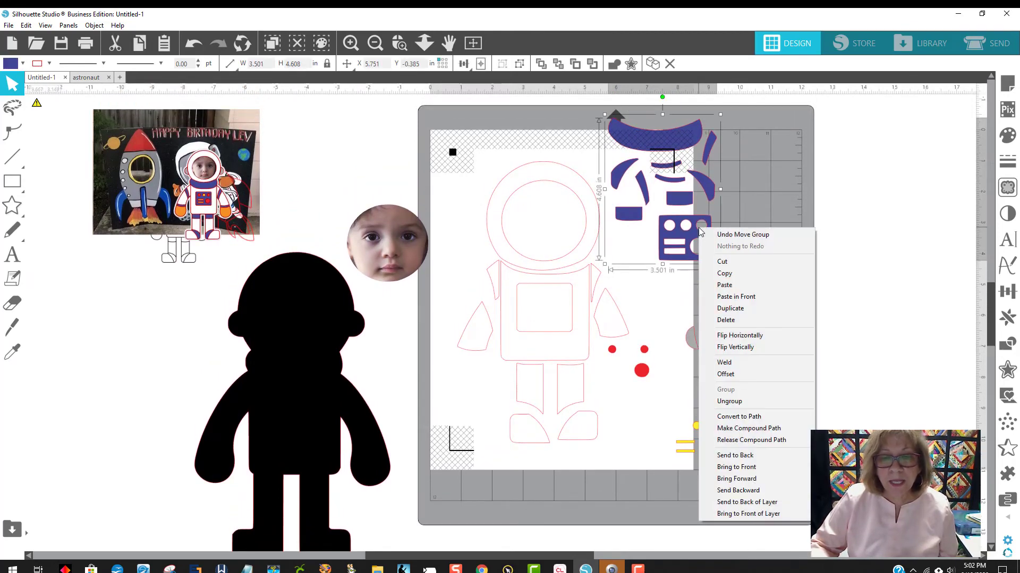
pyautogui.click(759, 429)
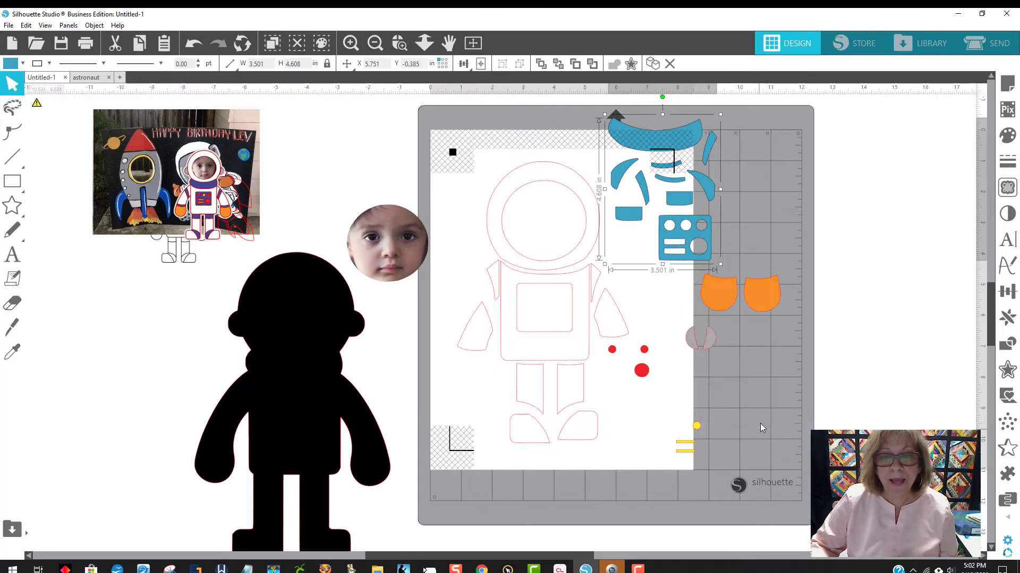
pyautogui.click(23, 63)
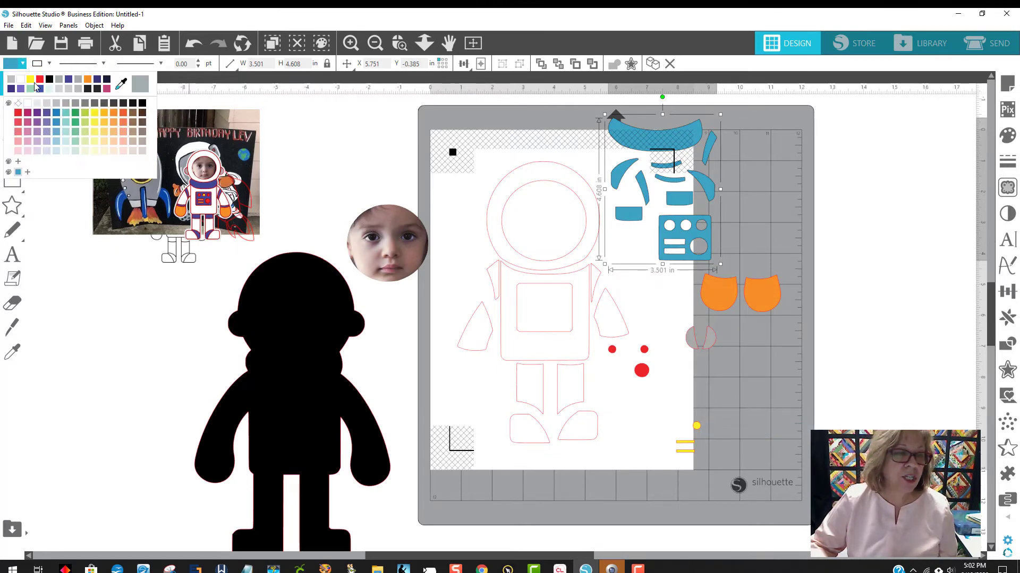
pyautogui.click(97, 81)
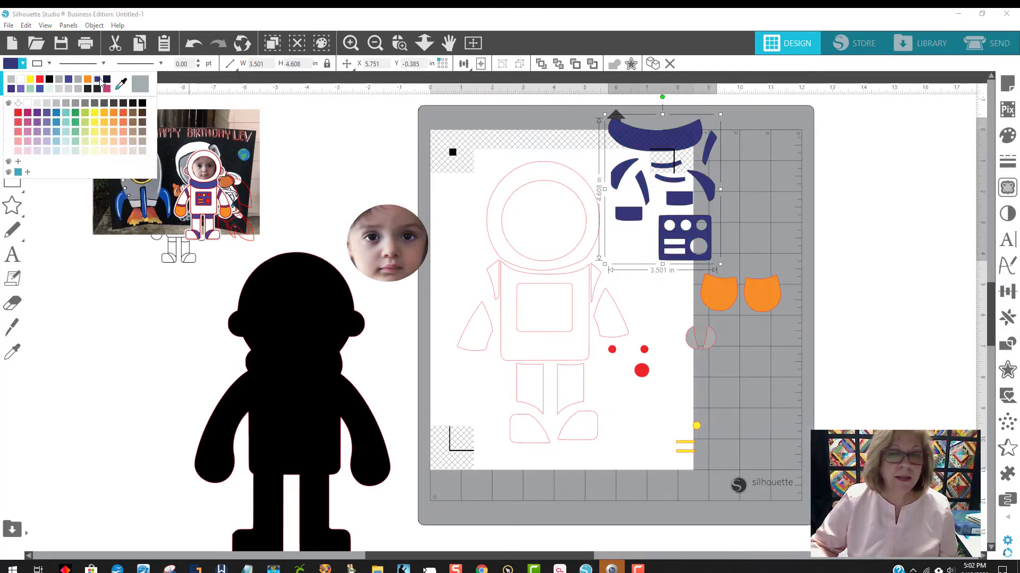
# Make the white astronaut body pieces a compound path and fill it with white
pyautogui.click(554, 179)
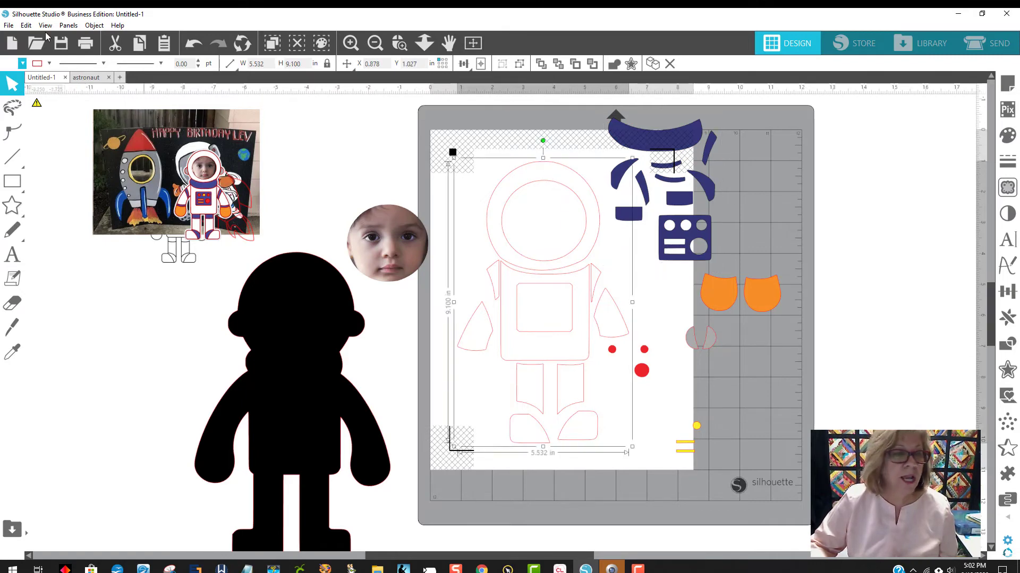
pyautogui.rightClick(495, 210)
pyautogui.click(565, 406)
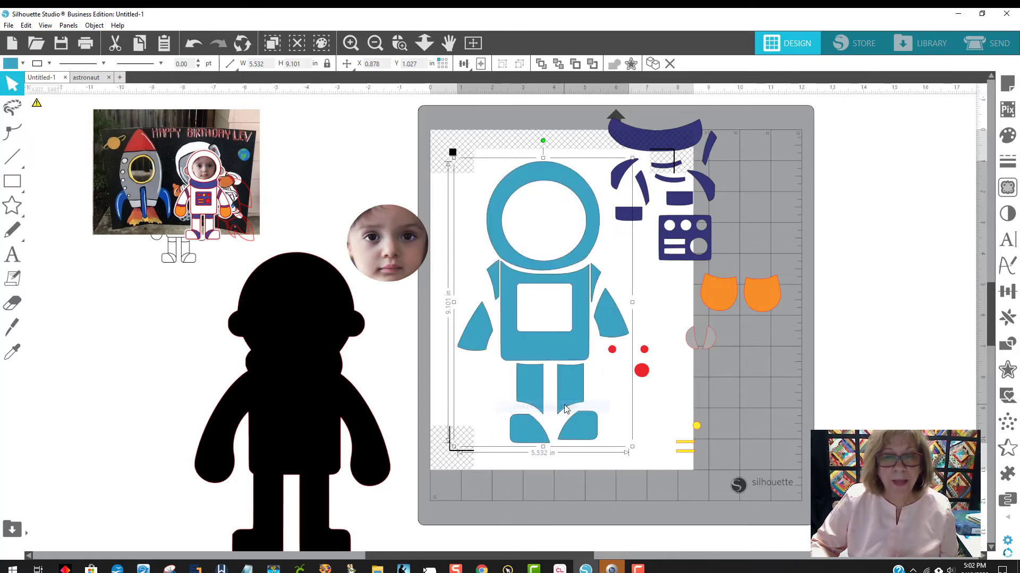
pyautogui.click(8, 65)
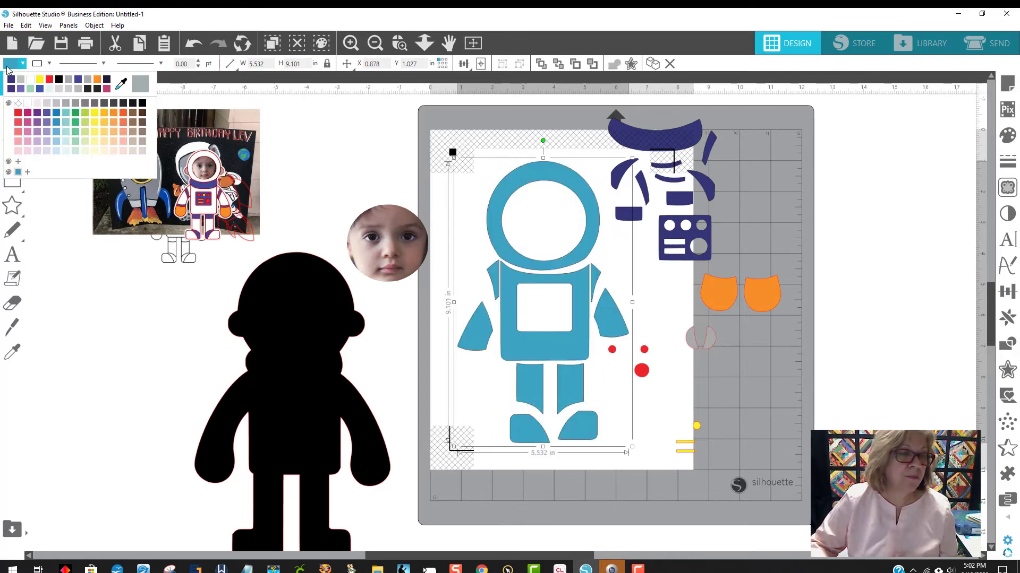
pyautogui.click(31, 80)
pyautogui.click(791, 337)
# Turn the two orange gloves into a compound path and restore their orange fill
pyautogui.click(721, 295)
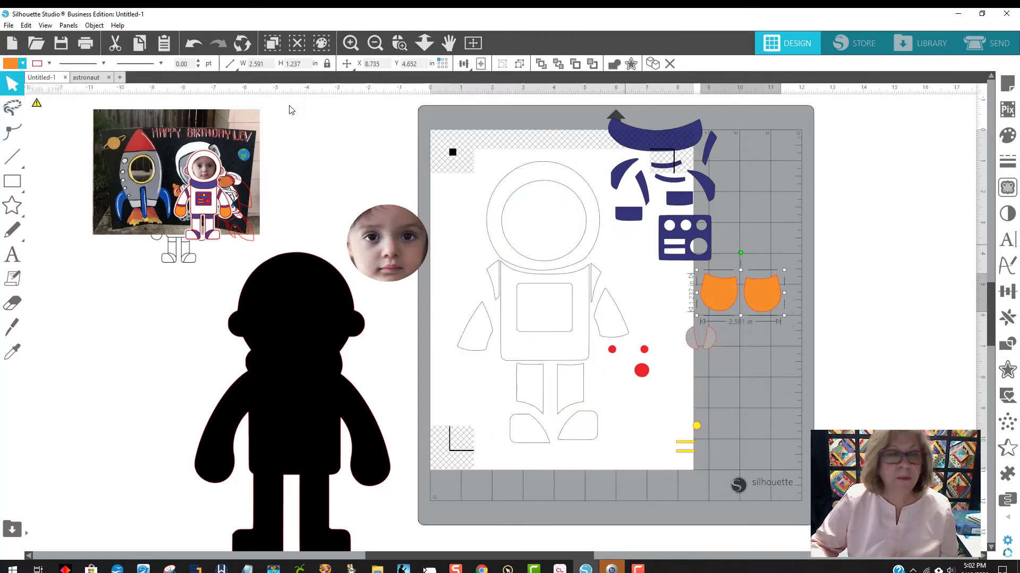
pyautogui.click(94, 25)
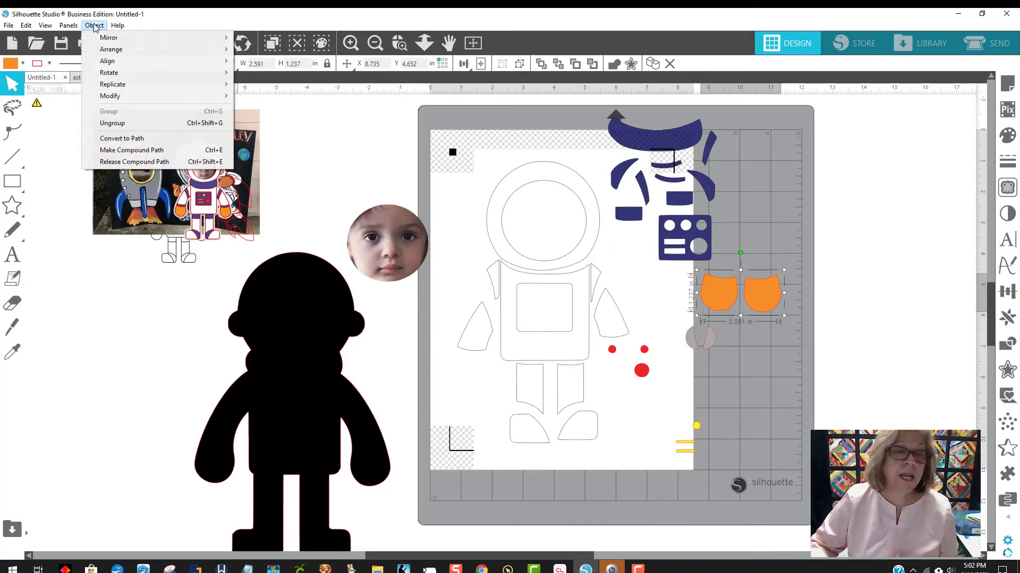
pyautogui.click(136, 150)
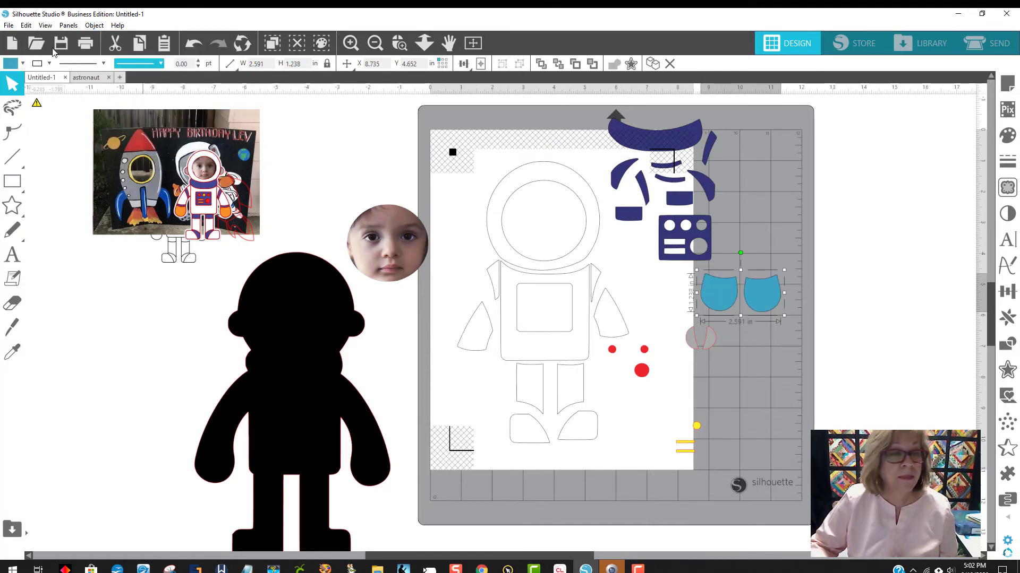
pyautogui.click(22, 63)
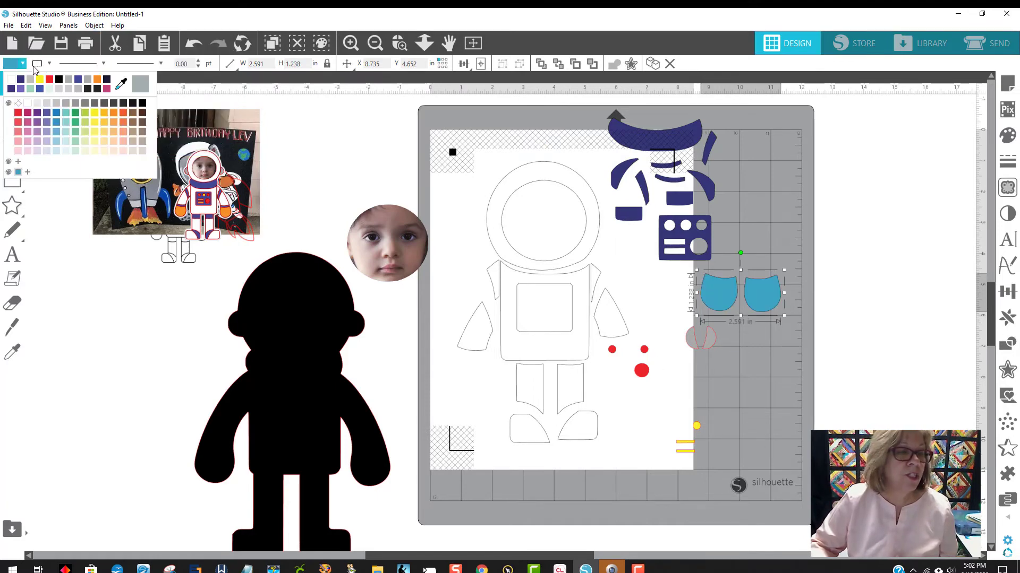
pyautogui.click(97, 80)
pyautogui.click(643, 404)
# Turn the three red circles into a compound path and restore their red fill
pyautogui.click(641, 370)
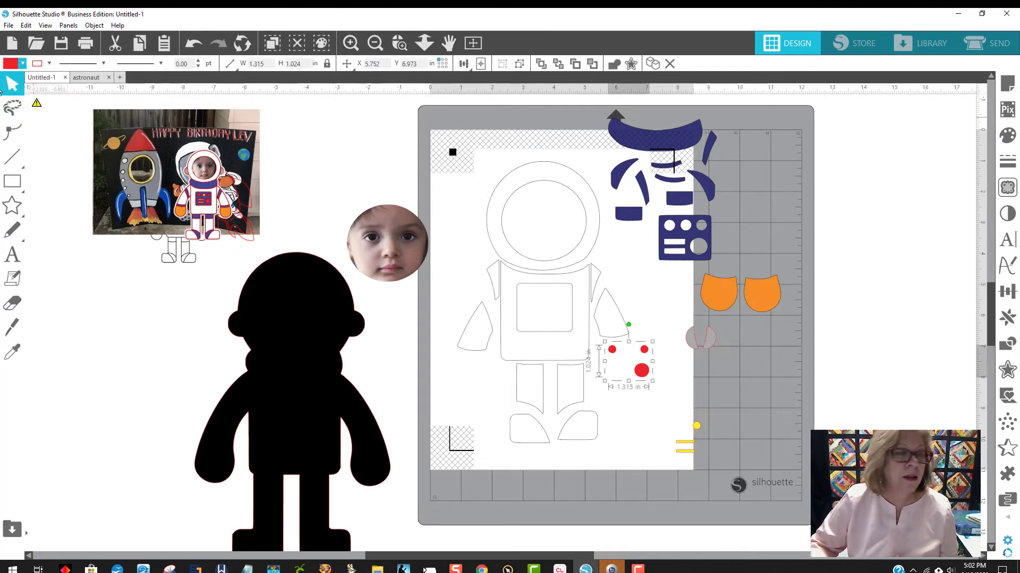
pyautogui.click(8, 25)
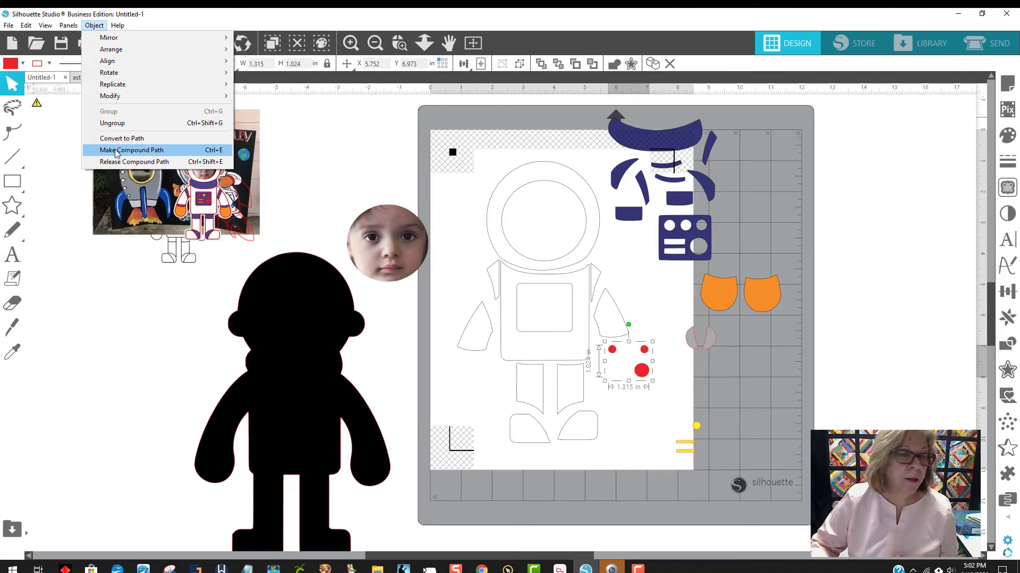
pyautogui.click(132, 150)
pyautogui.click(10, 65)
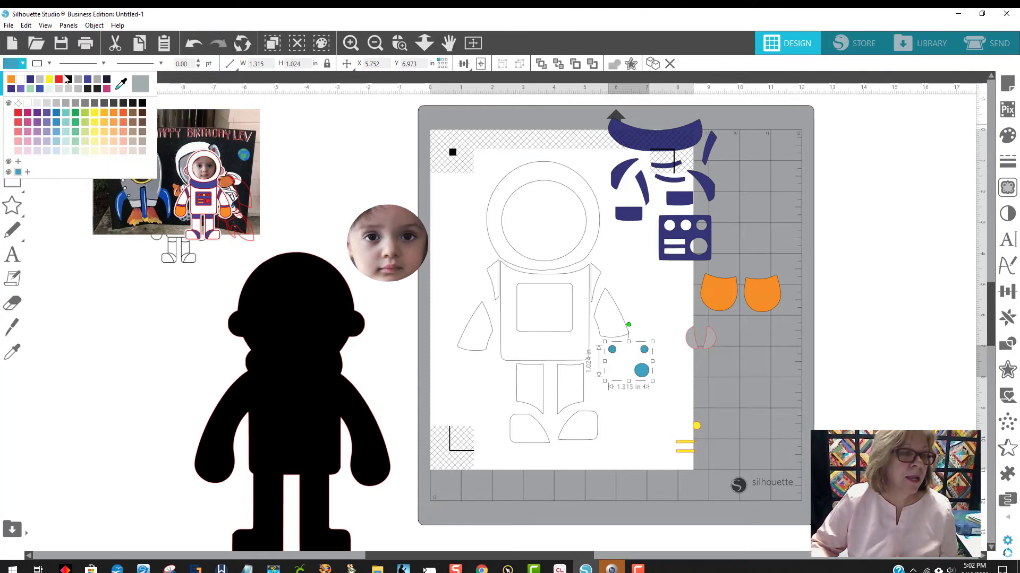
pyautogui.click(59, 80)
# Turn the yellow circle and bars into a compound path and restore their yellow fill
pyautogui.moveTo(712, 464); pyautogui.dragTo(665, 414)
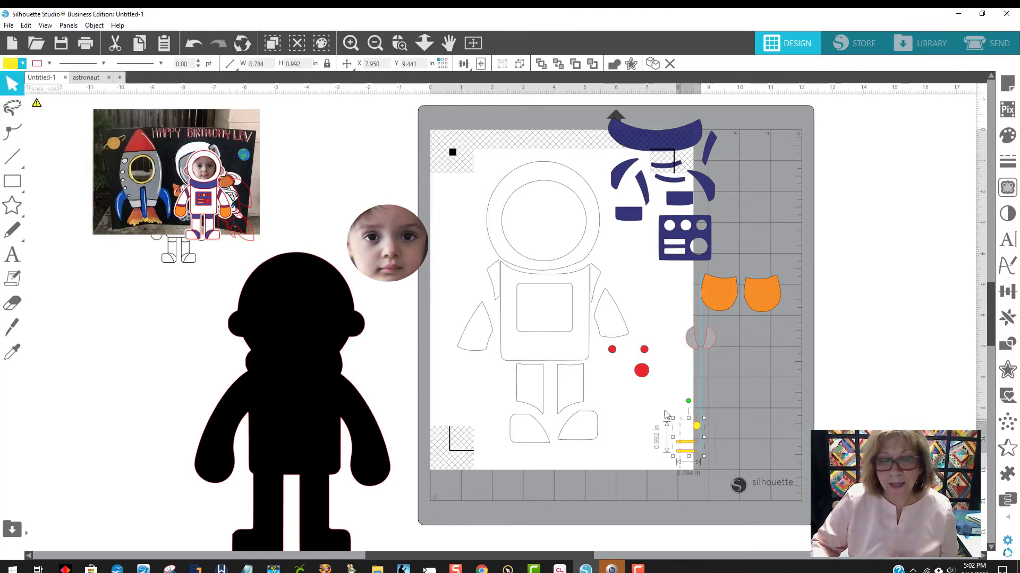
pyautogui.click(9, 26)
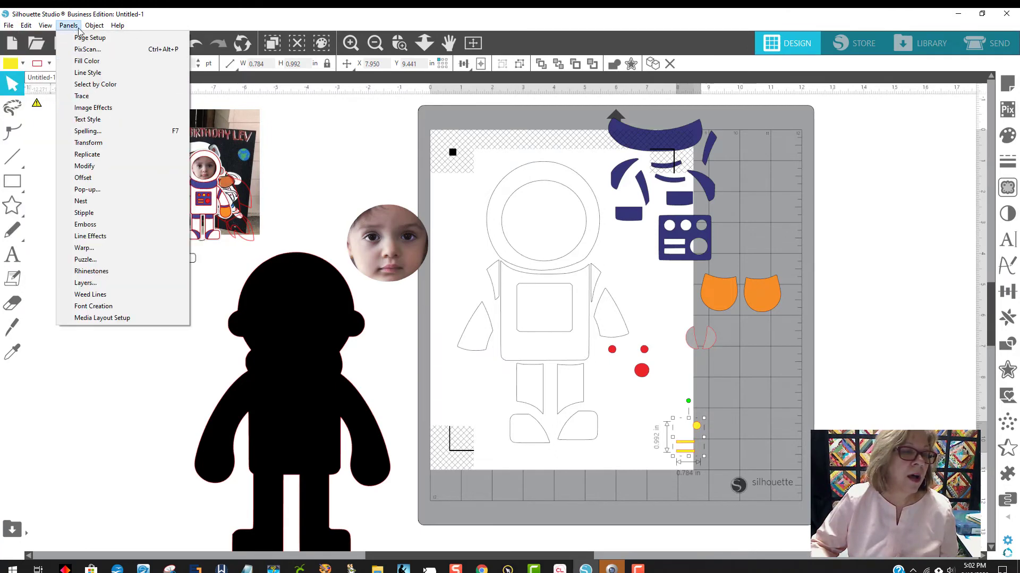
pyautogui.moveTo(94, 25)
pyautogui.click(132, 151)
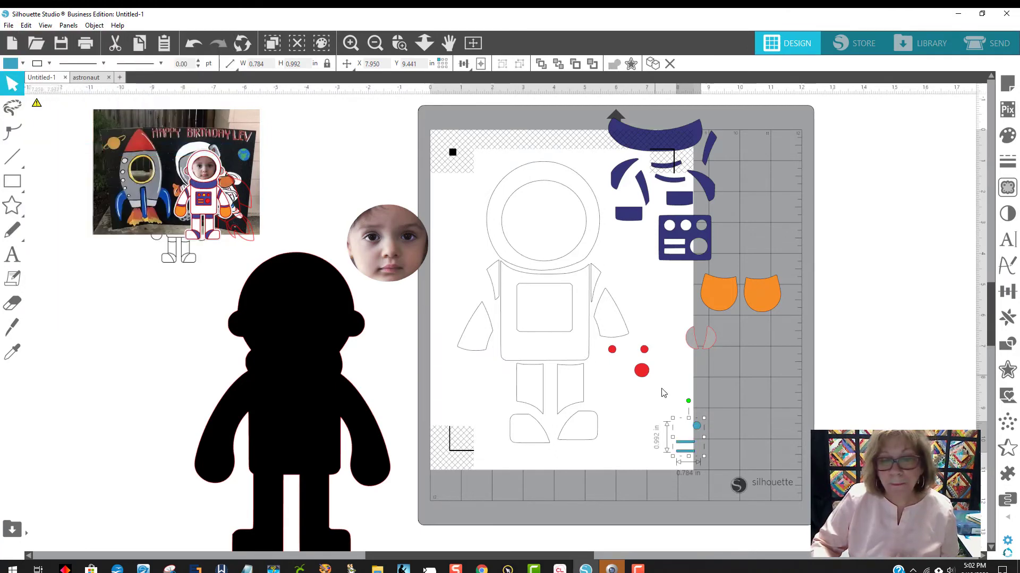
pyautogui.click(15, 64)
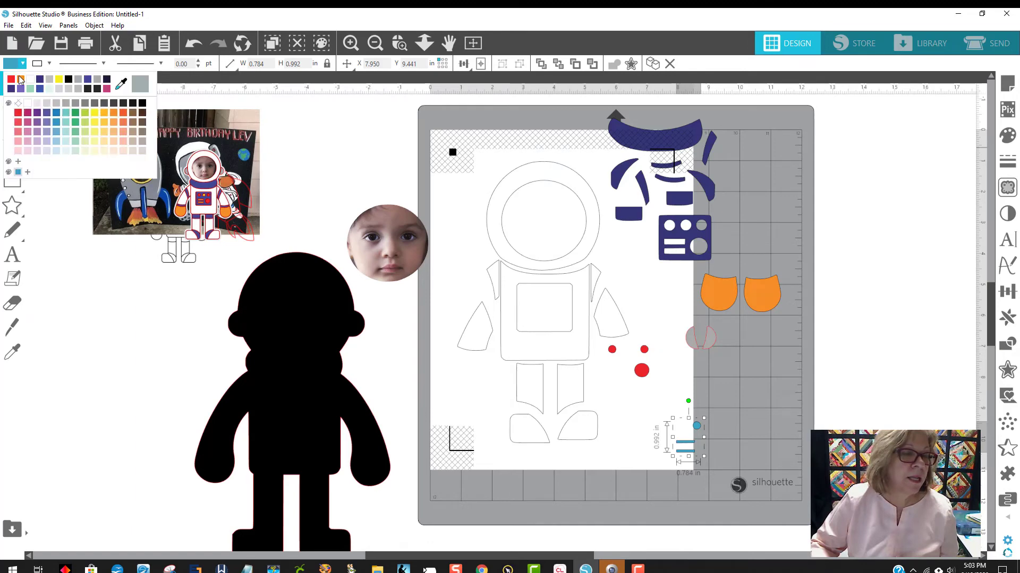
pyautogui.click(58, 80)
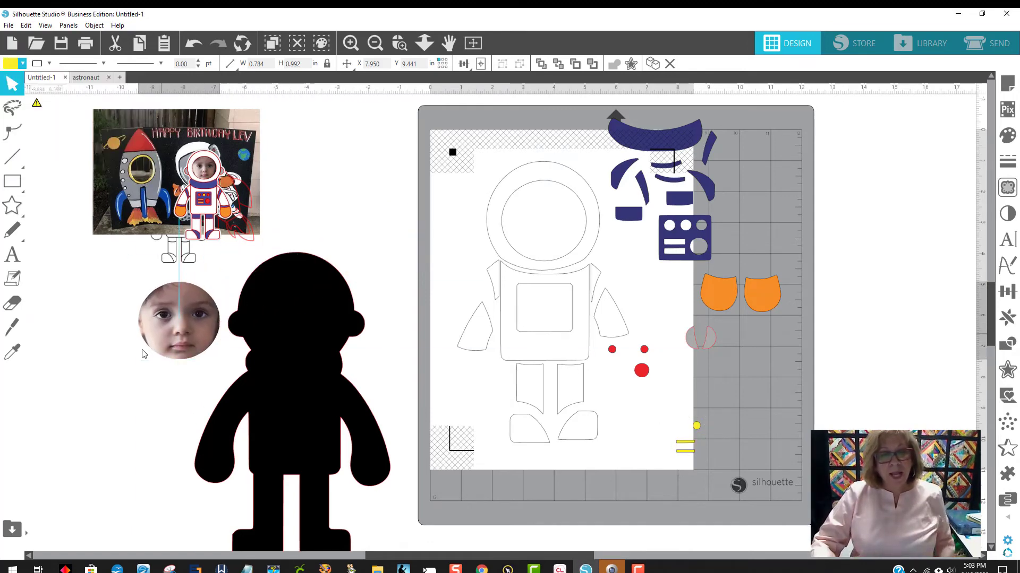
# Move the black silhouette behind the white astronaut, set the gloves and blue pieces beside it, and select all these pieces
pyautogui.moveTo(379, 376); pyautogui.dragTo(488, 323)
pyautogui.click(632, 176)
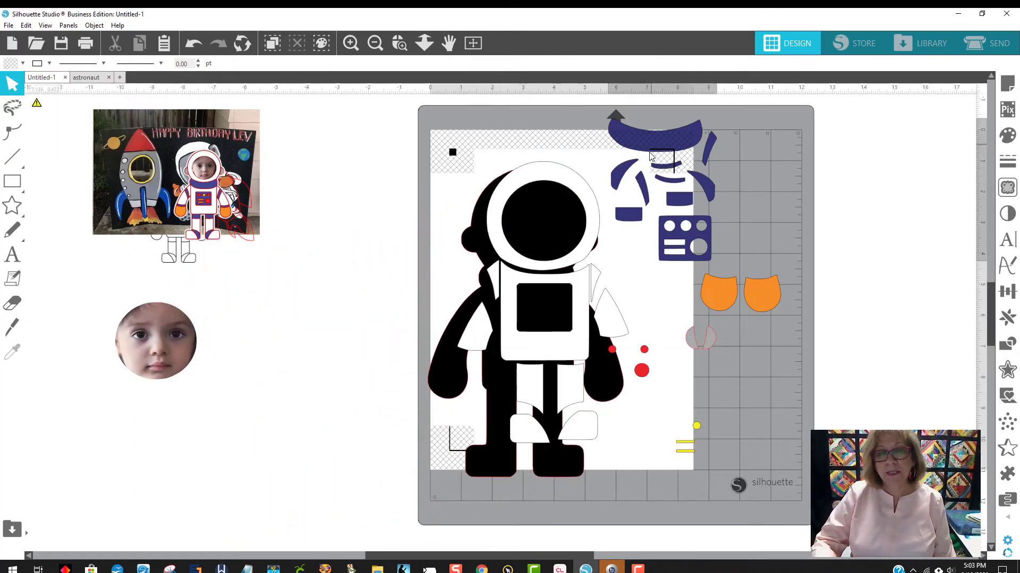
pyautogui.moveTo(647, 147); pyautogui.dragTo(528, 228)
pyautogui.moveTo(740, 308); pyautogui.dragTo(653, 243)
pyautogui.moveTo(531, 225); pyautogui.dragTo(694, 283)
pyautogui.moveTo(773, 455); pyautogui.dragTo(399, 147)
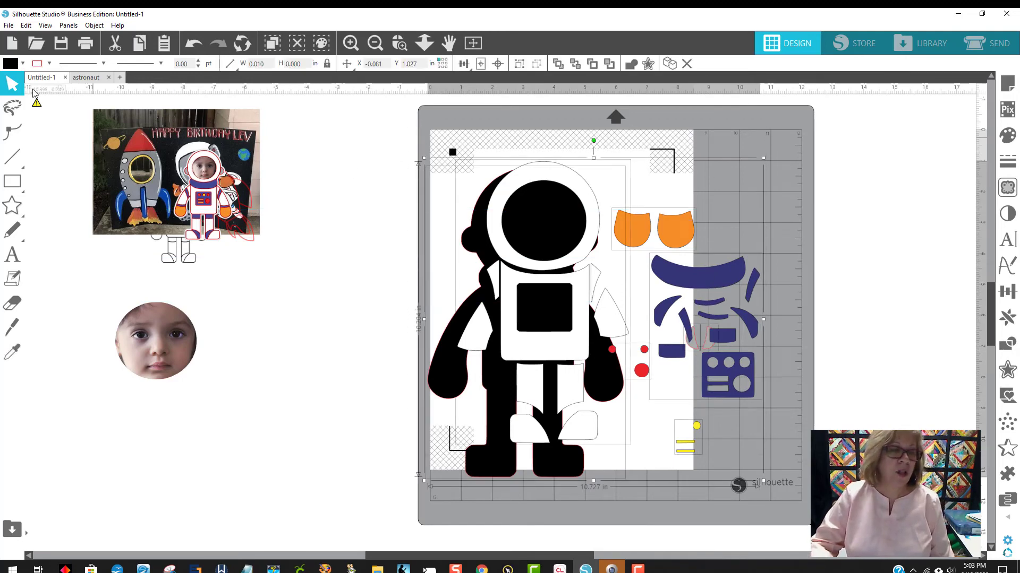
# Move the round face photo closer to the cutting mat and select all the astronaut pieces on the mat
pyautogui.click(8, 24)
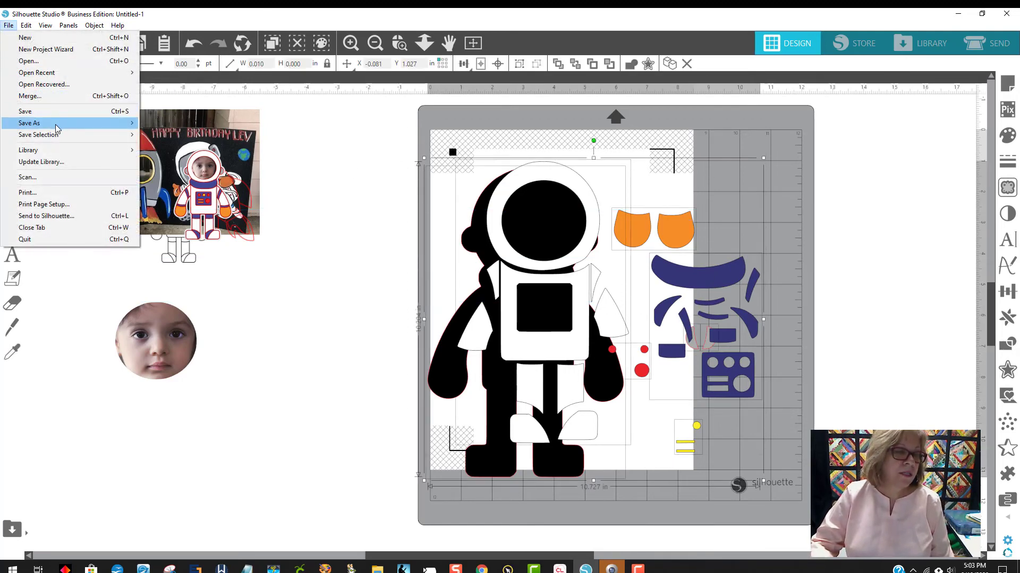
pyautogui.moveTo(57, 135)
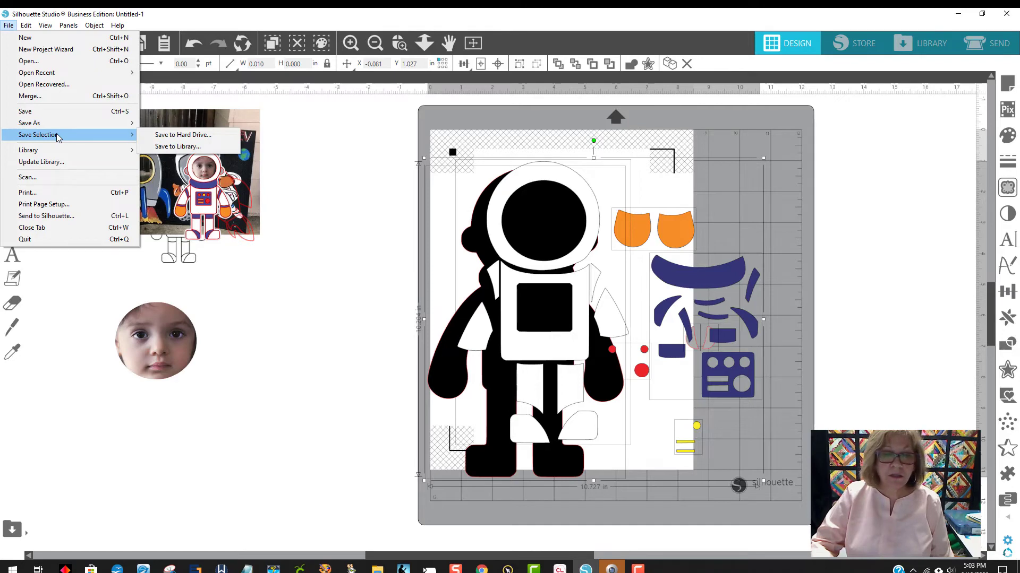
pyautogui.moveTo(163, 359); pyautogui.dragTo(314, 356)
pyautogui.moveTo(390, 113); pyautogui.dragTo(767, 503)
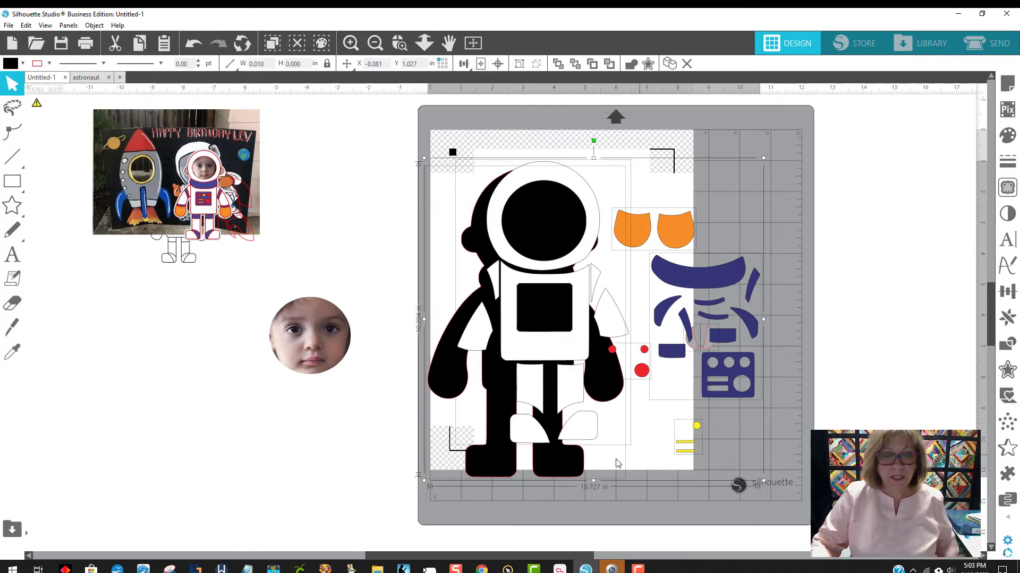
# Save the selected astronaut pieces to the hard drive as an SVG file named "astronaut for cricut"
pyautogui.click(8, 26)
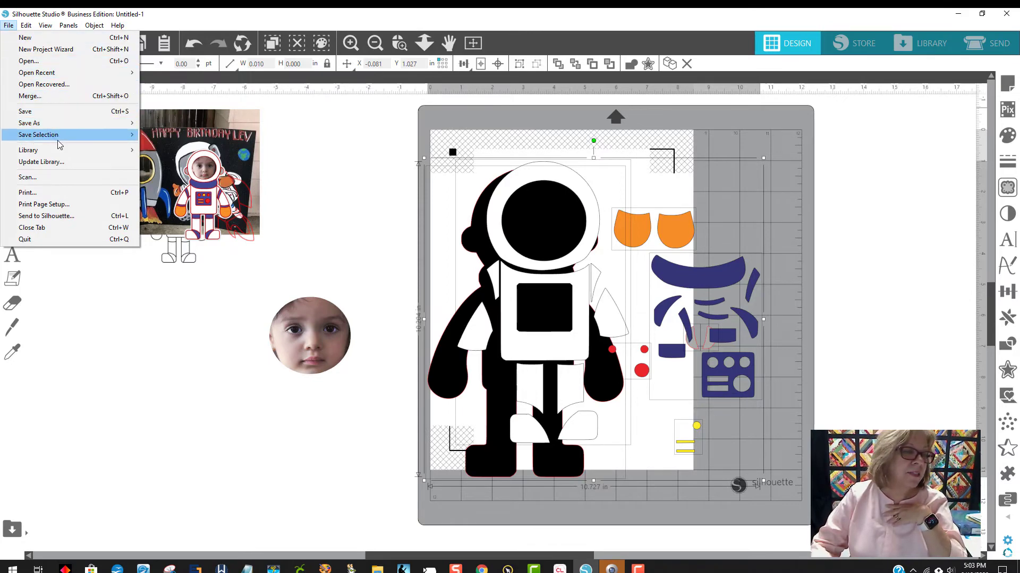
pyautogui.moveTo(82, 140)
pyautogui.click(183, 135)
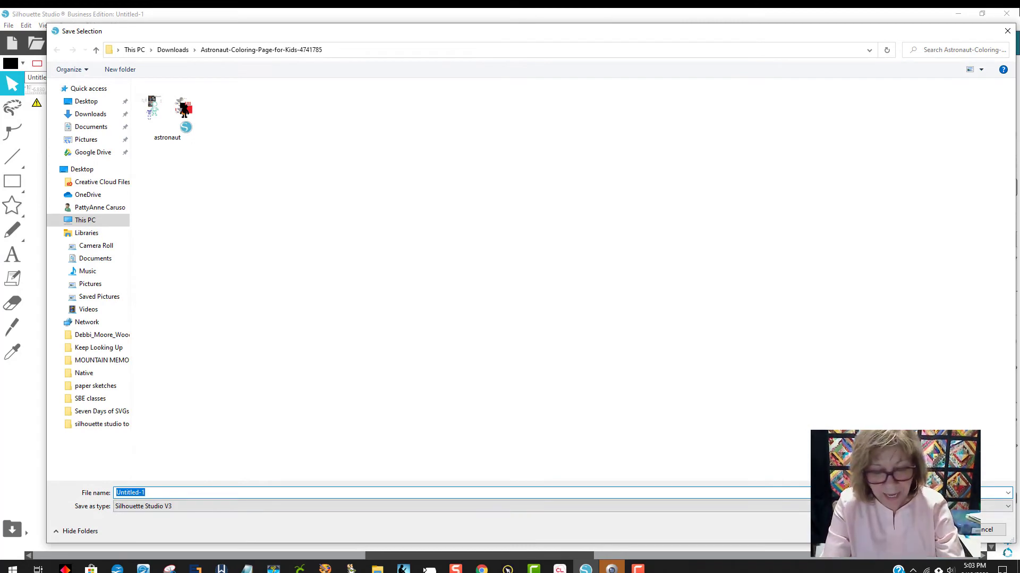
pyautogui.write('astro')
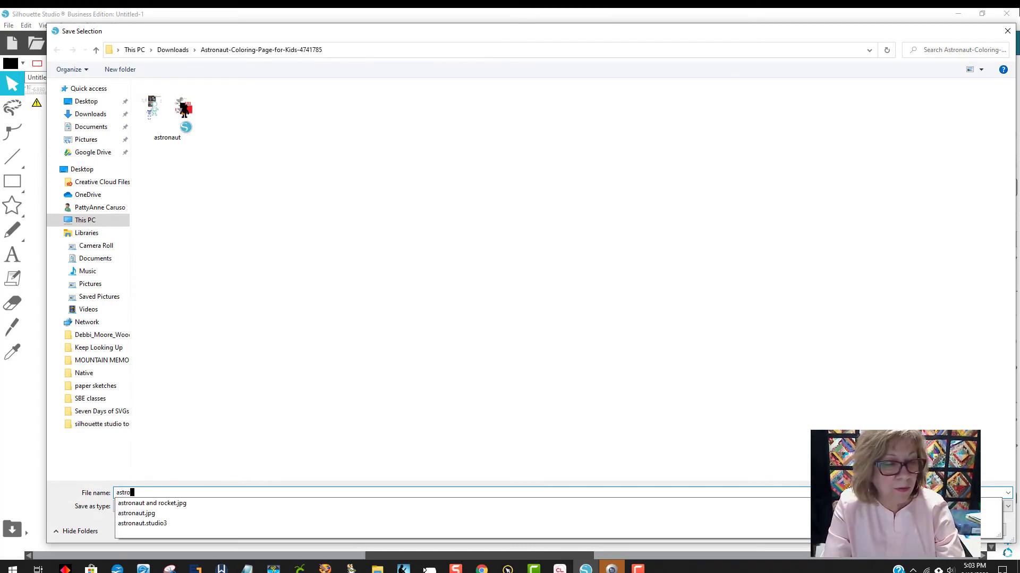
pyautogui.write('naut for ')
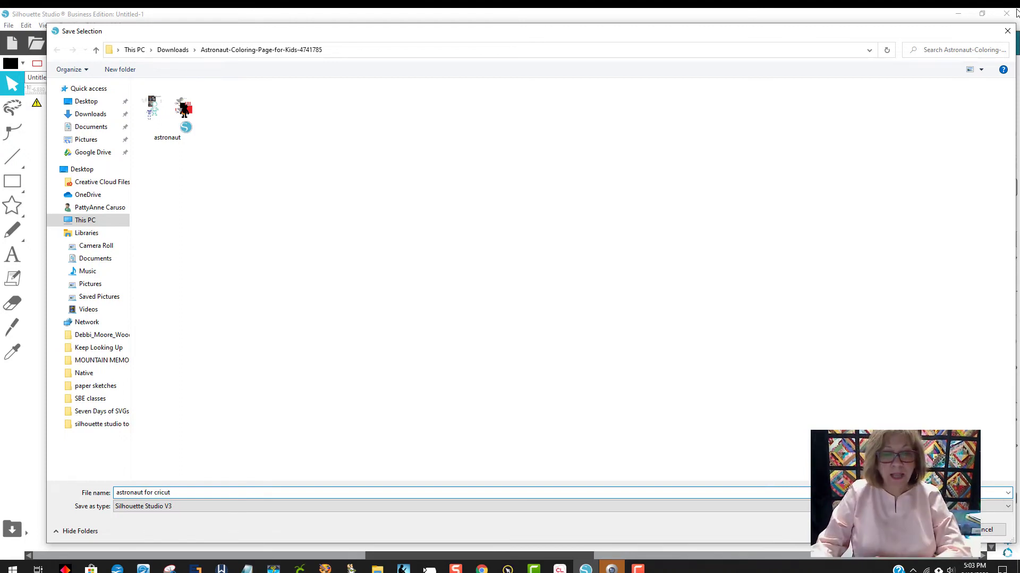
pyautogui.write('cricut')
pyautogui.click(160, 507)
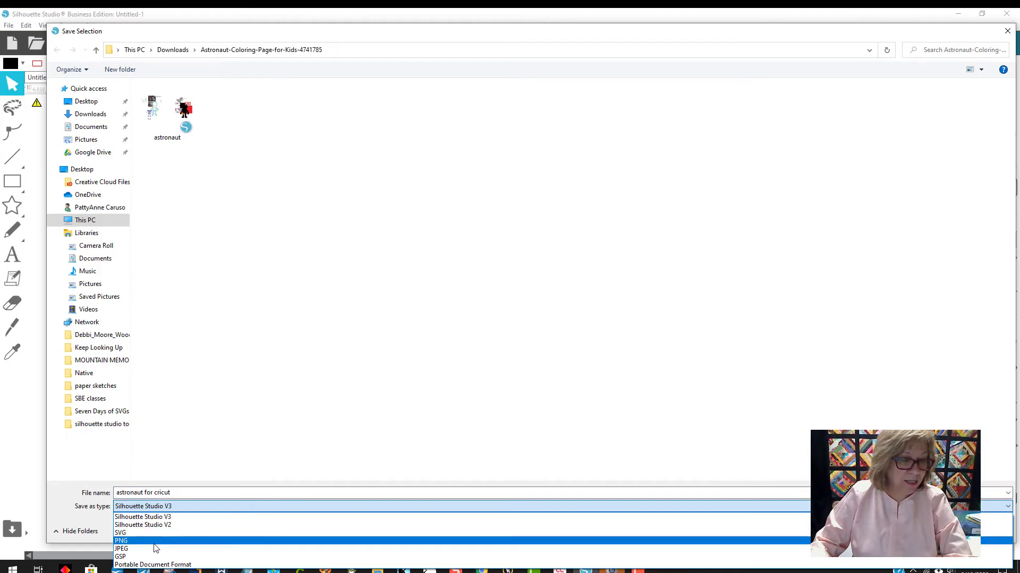
pyautogui.click(154, 532)
pyautogui.click(941, 530)
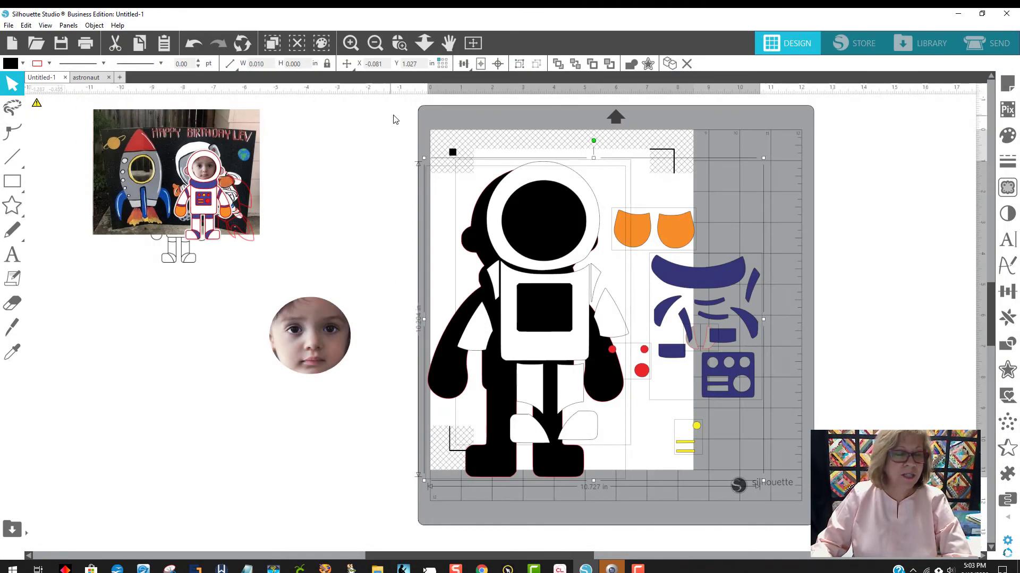
# Switch to Cricut Design Space, leave the sea turtle's mat preview and replace that project with a new blank one
pyautogui.click(300, 569)
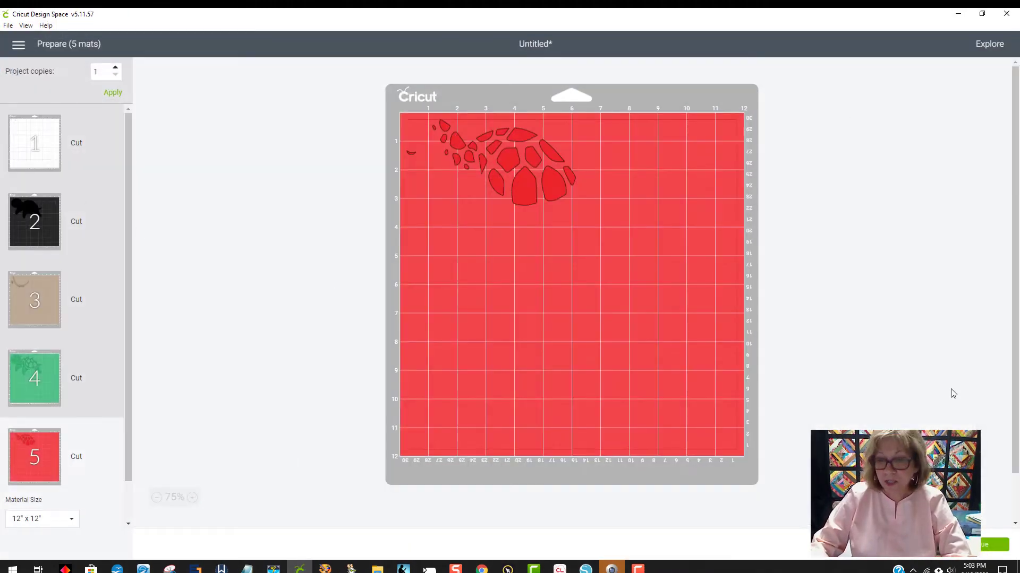
pyautogui.click(895, 545)
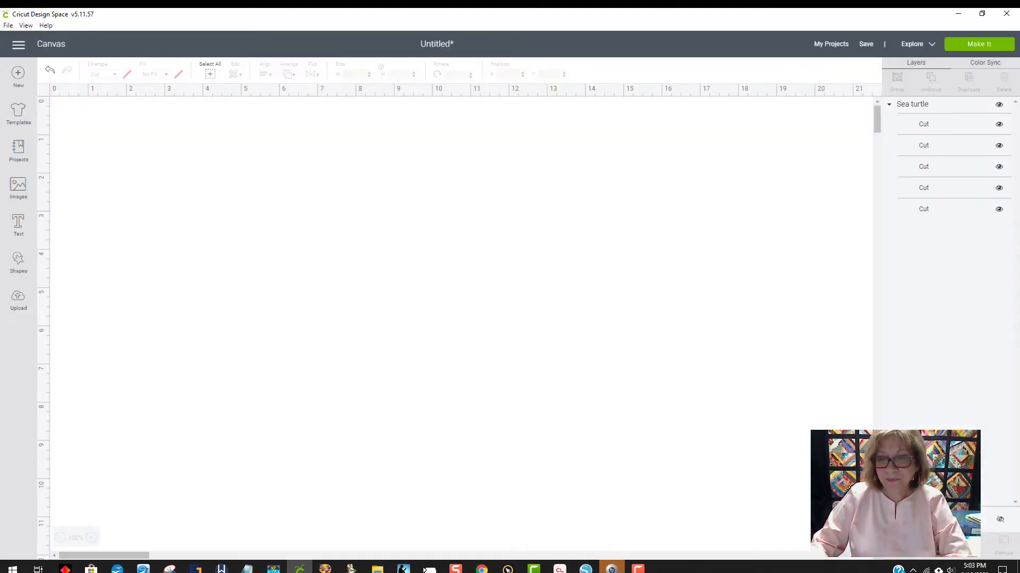
pyautogui.click(8, 73)
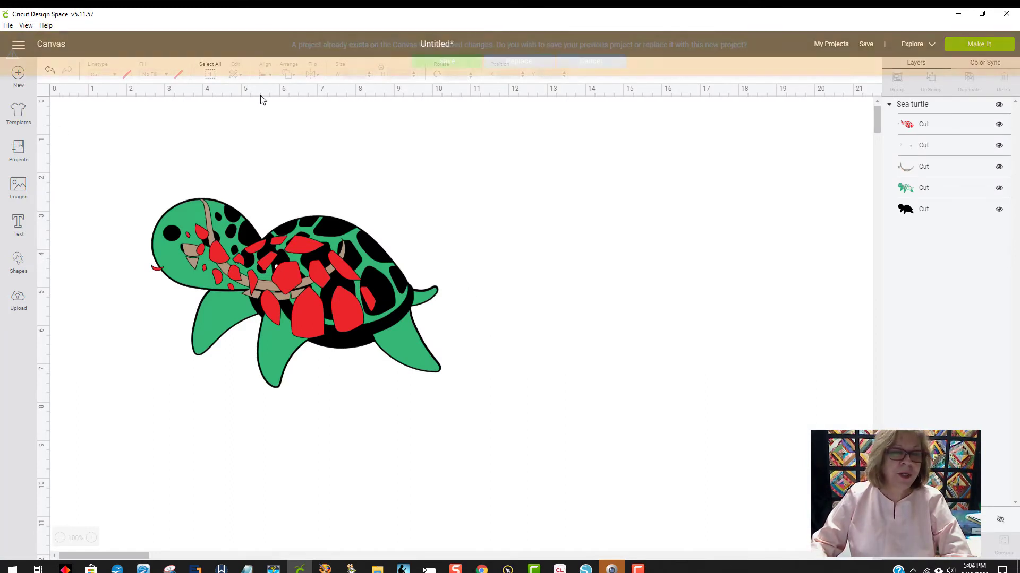
pyautogui.click(534, 65)
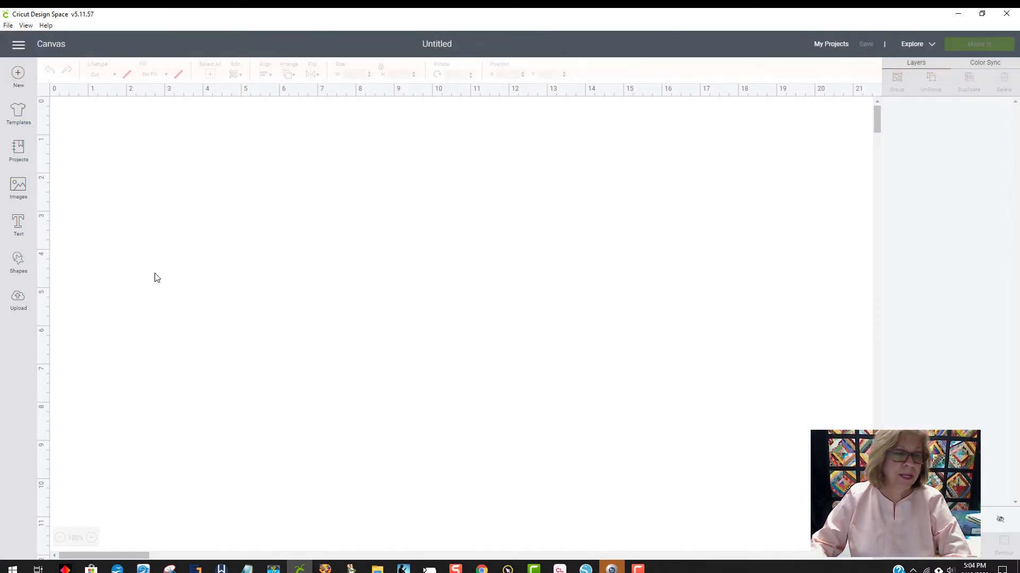
# Upload "astronaut for cricut" from the Astronaut-Coloring-Page-for-Kids-4741785 folder in Downloads and insert it on the canvas
pyautogui.click(18, 299)
pyautogui.click(273, 275)
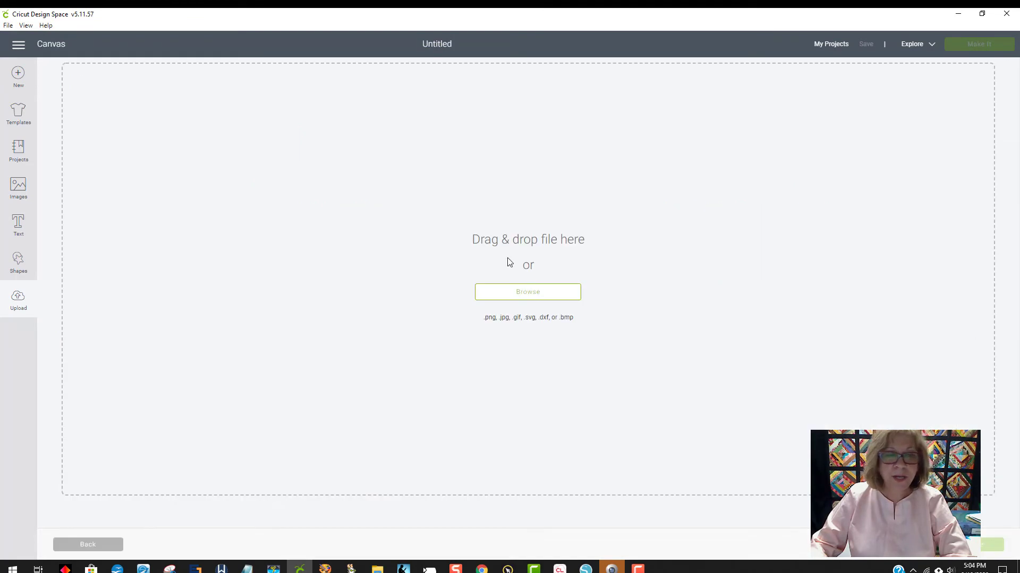
pyautogui.click(540, 292)
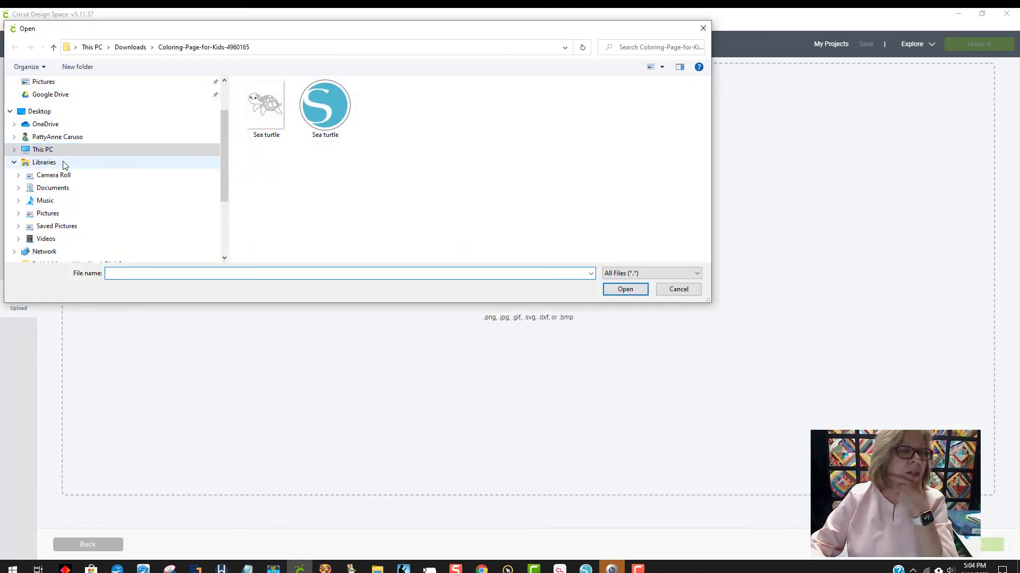
pyautogui.scroll(2, 103, 145)
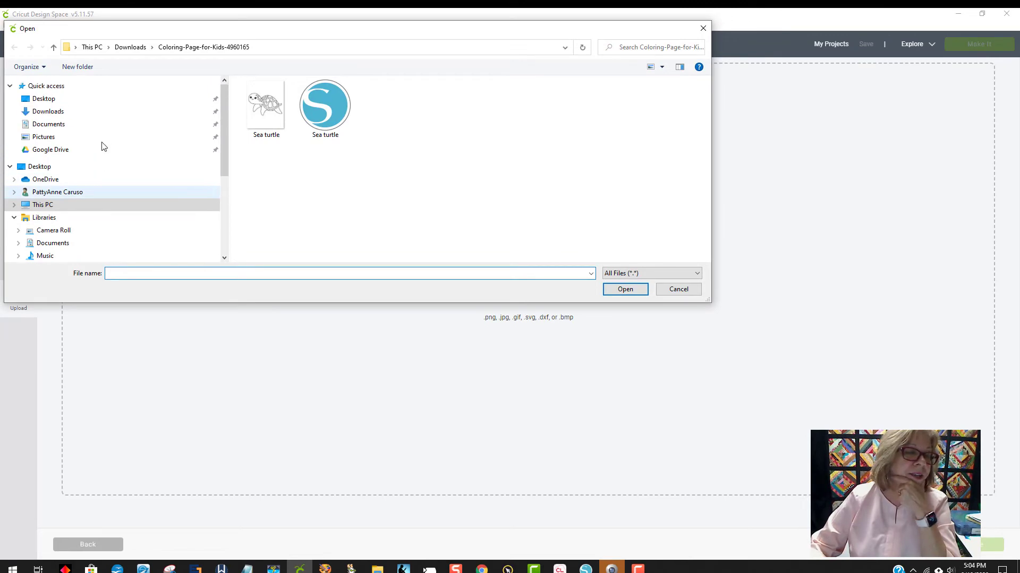
pyautogui.click(57, 113)
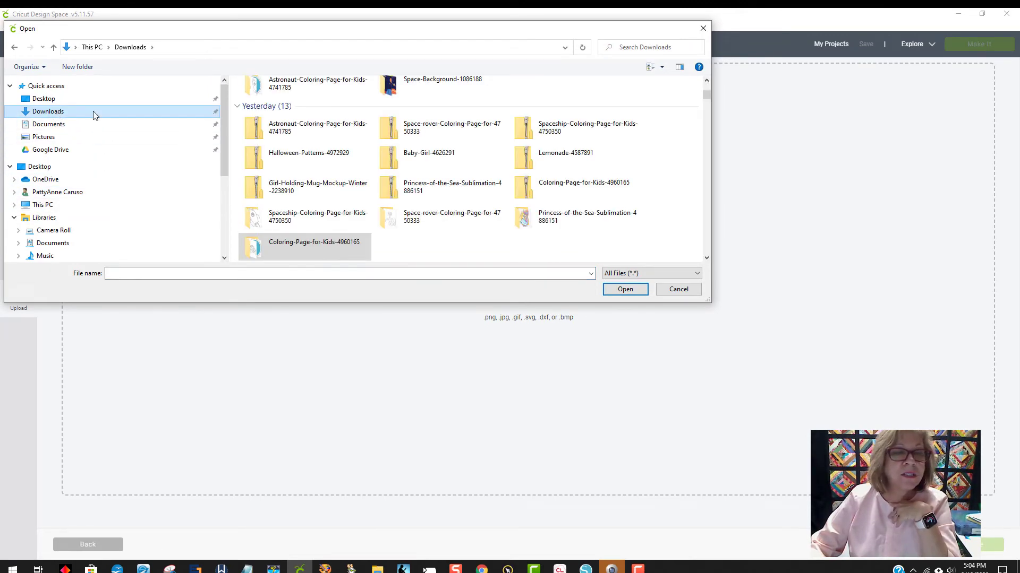
pyautogui.doubleClick(299, 93)
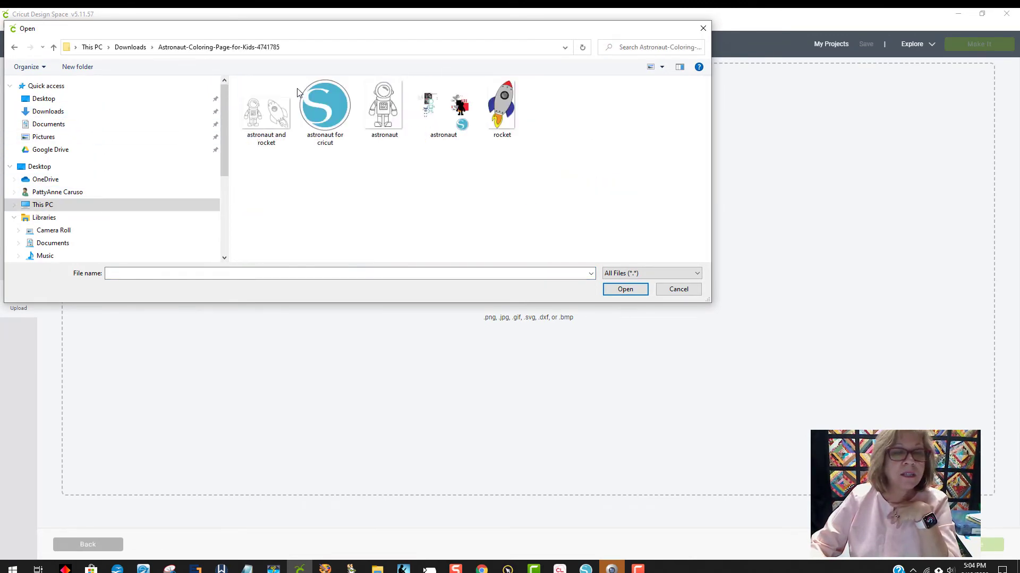
pyautogui.click(349, 126)
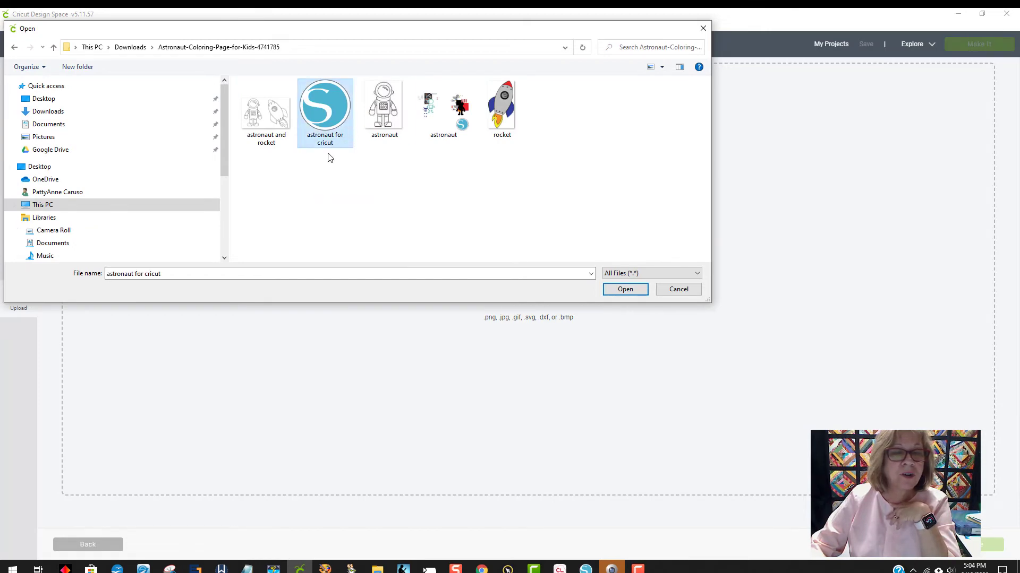
pyautogui.click(623, 290)
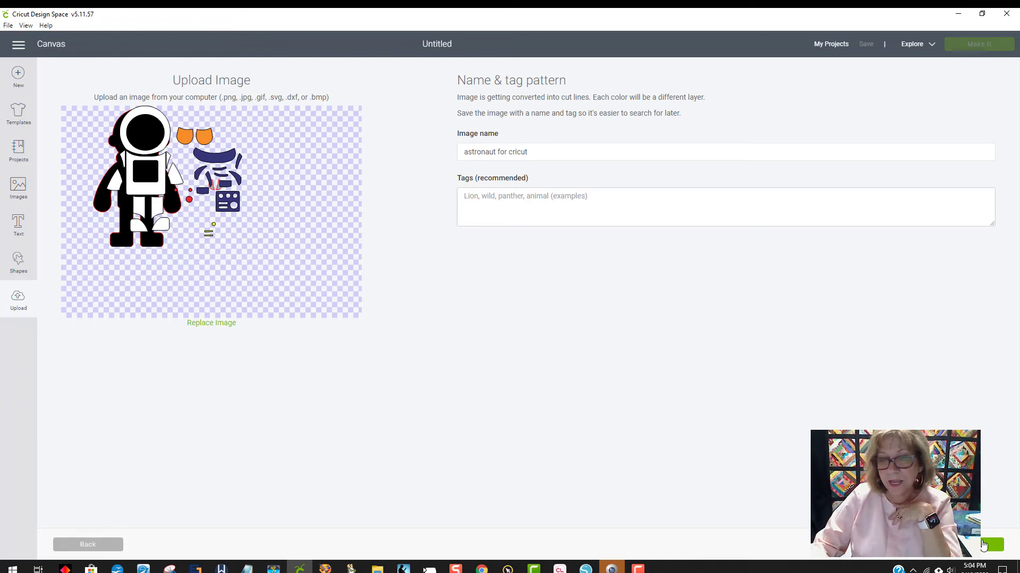
pyautogui.click(983, 545)
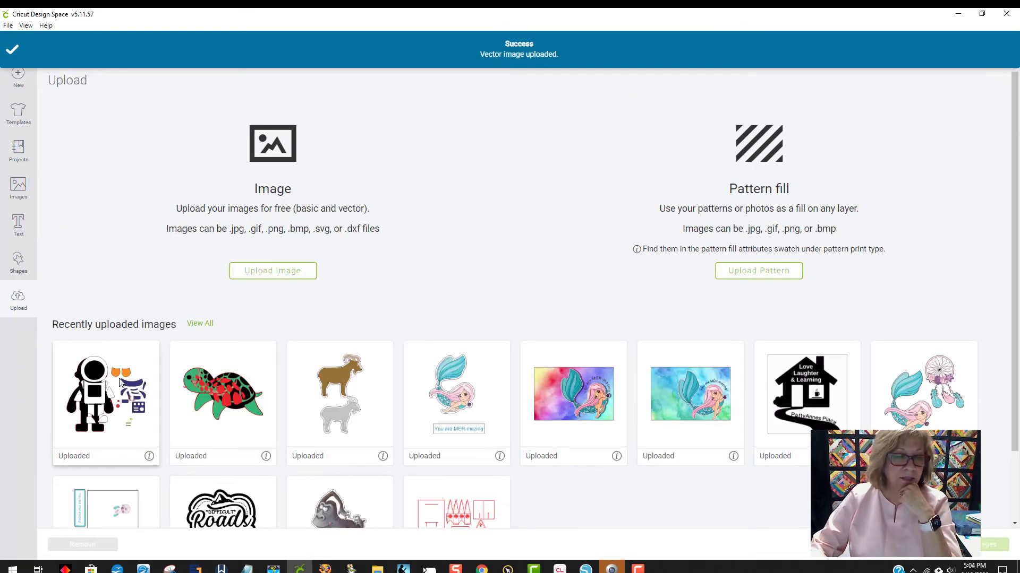
pyautogui.click(121, 382)
pyautogui.click(983, 546)
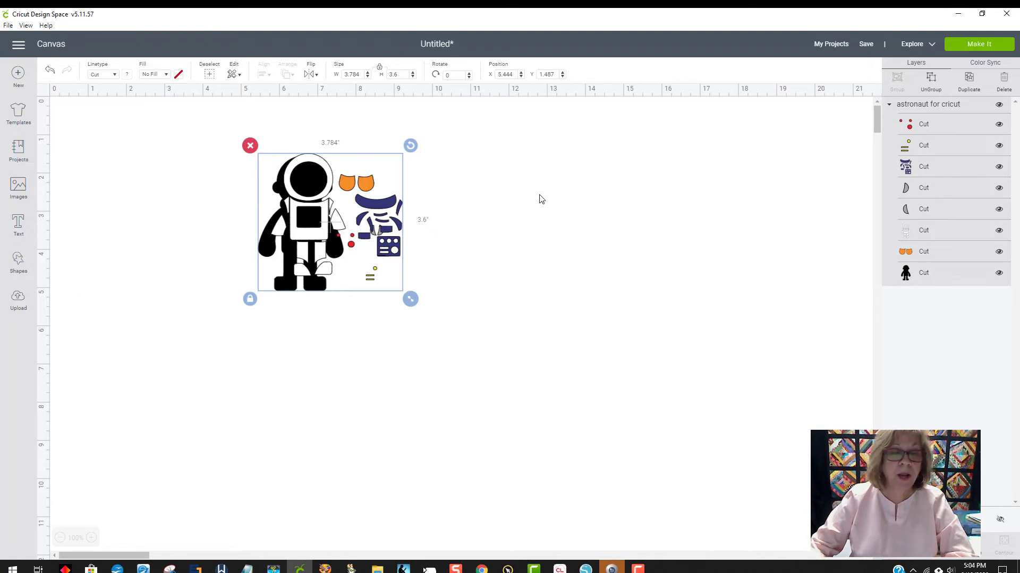
# Enlarge the astronaut group proportionally to about 10.6 by 10.1 inches and reposition it near the canvas's upper edge
pyautogui.click(514, 227)
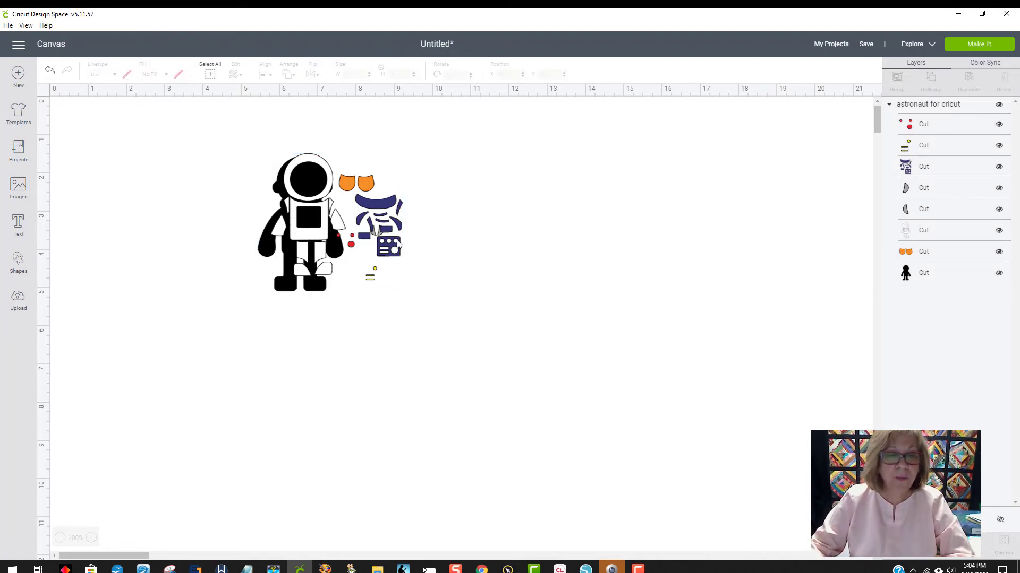
pyautogui.click(398, 246)
pyautogui.moveTo(415, 302); pyautogui.dragTo(573, 406)
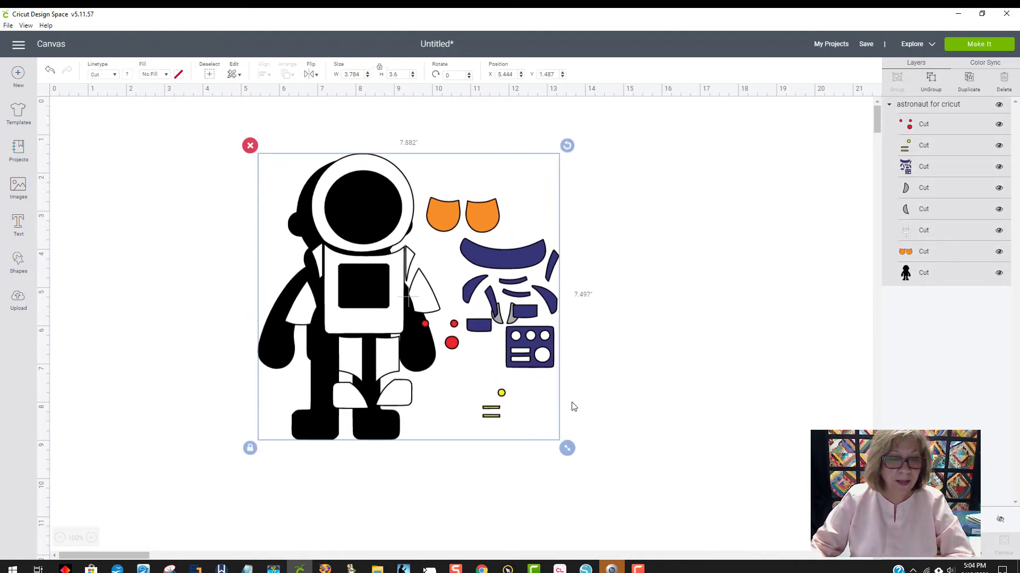
pyautogui.click(545, 219)
pyautogui.moveTo(398, 183); pyautogui.dragTo(401, 180)
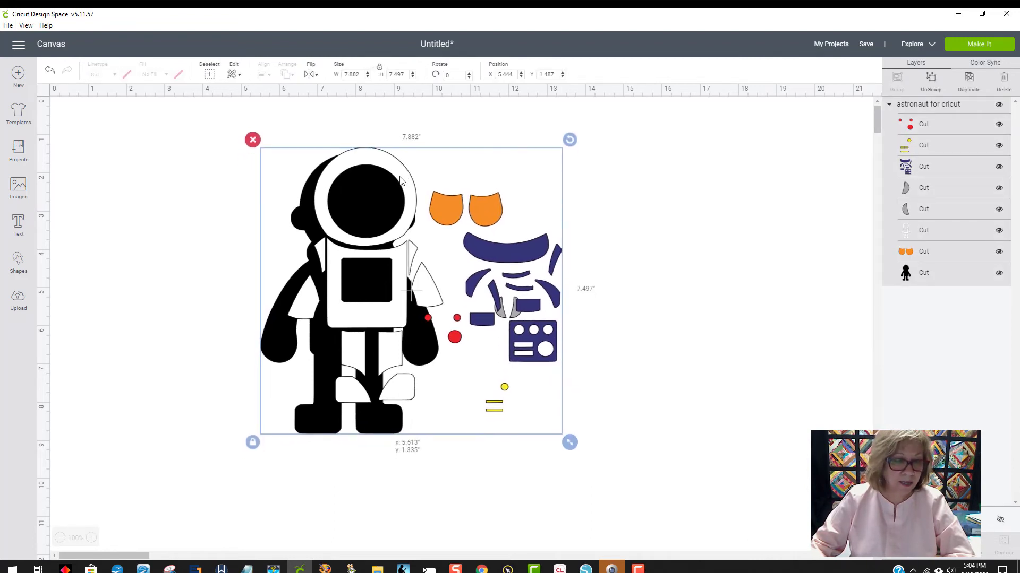
pyautogui.moveTo(569, 443); pyautogui.dragTo(673, 524)
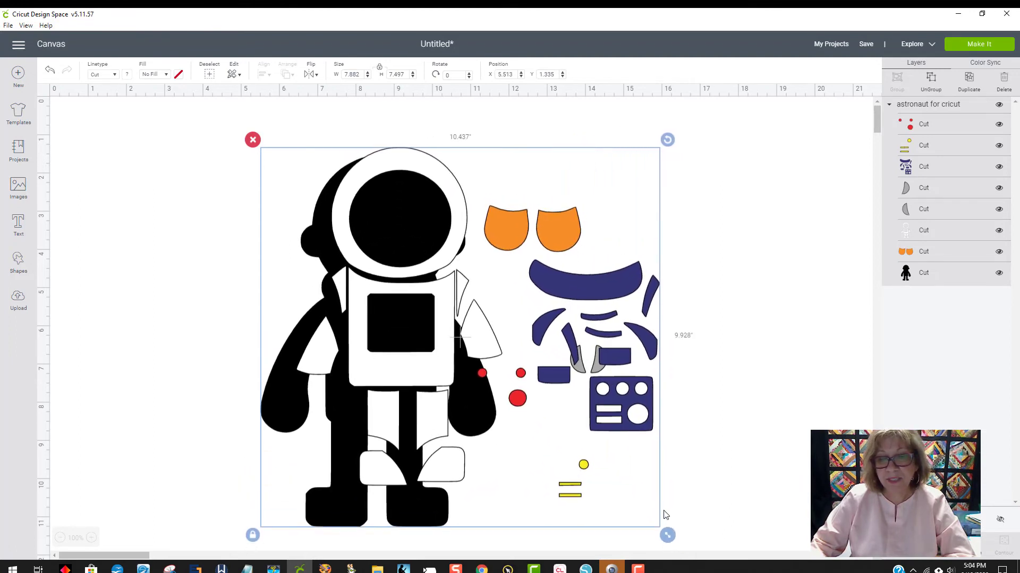
pyautogui.click(705, 364)
pyautogui.moveTo(434, 254); pyautogui.dragTo(357, 221)
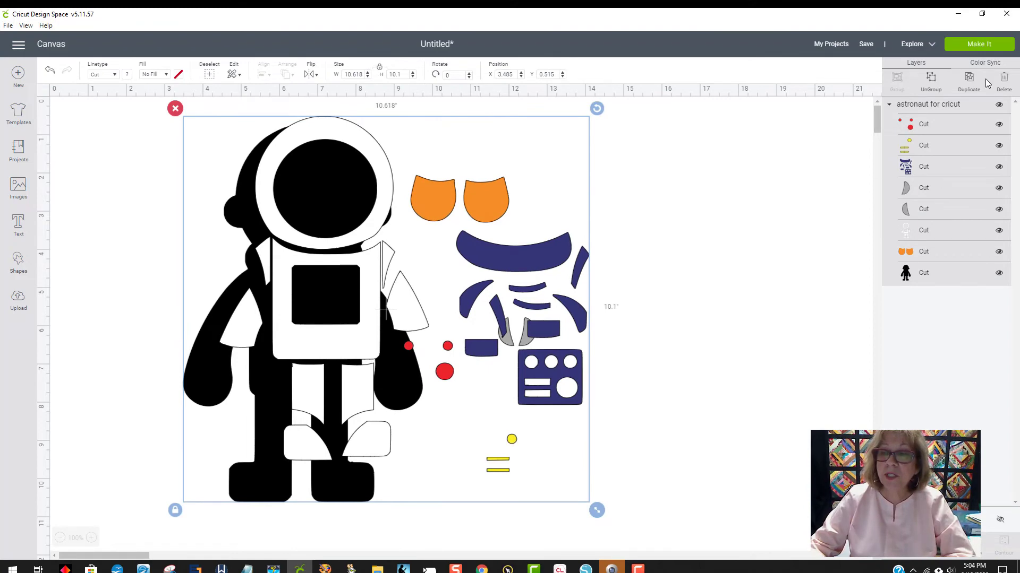
# Preview the cutting mats for the white, grey, black, orange and yellow pieces, and return to the canvas
pyautogui.click(991, 47)
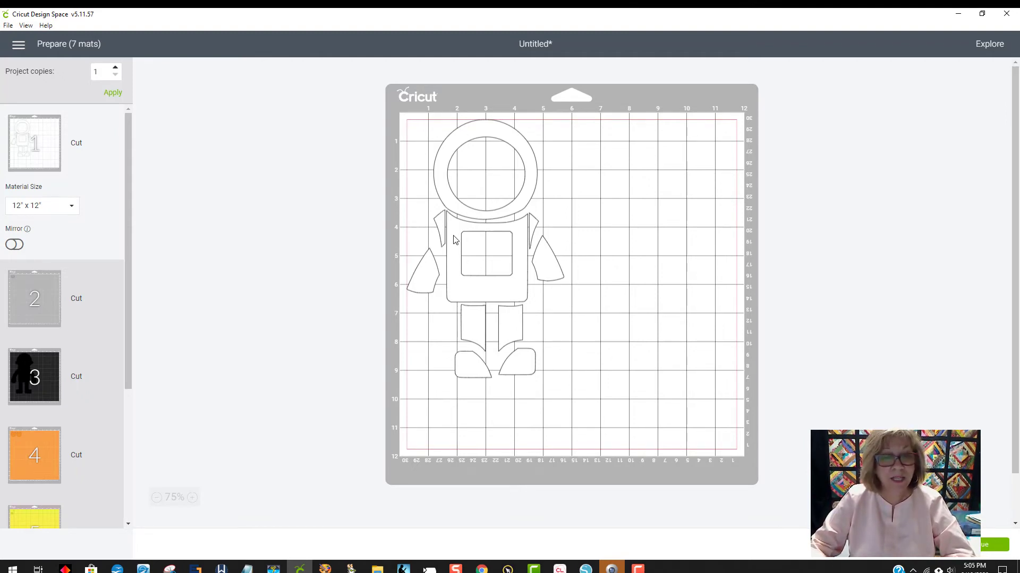
pyautogui.click(39, 308)
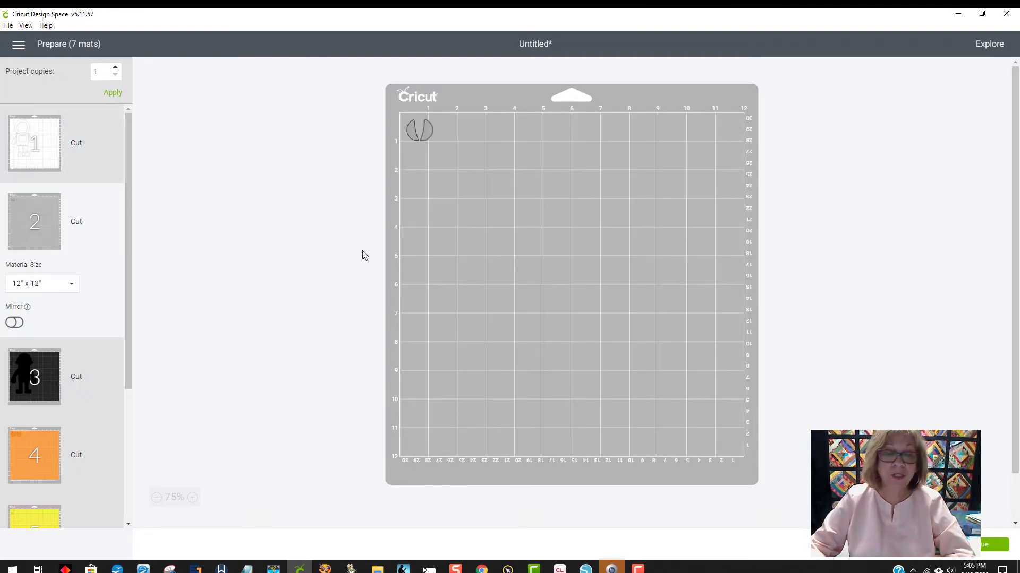
pyautogui.click(34, 387)
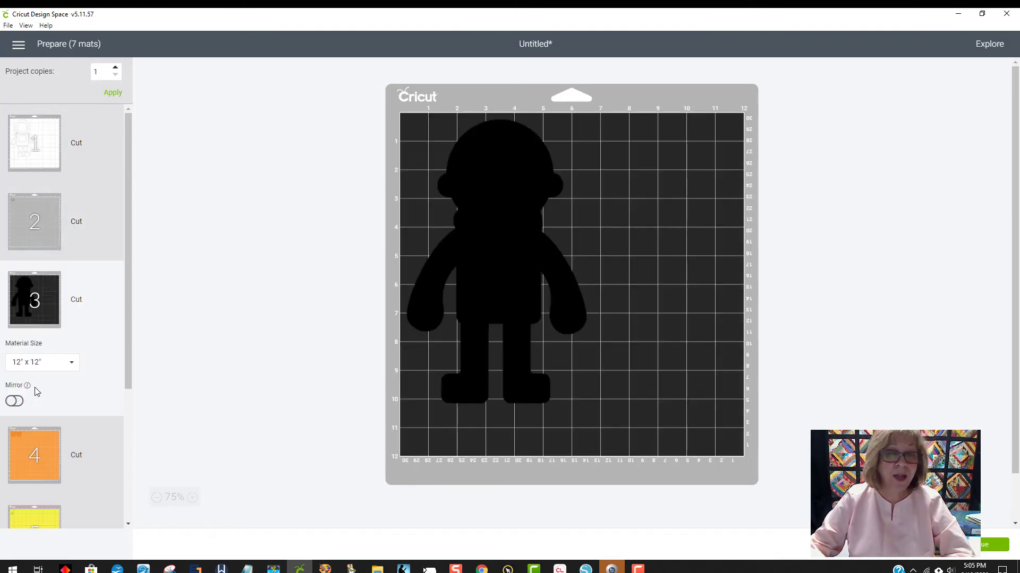
pyautogui.click(49, 473)
pyautogui.click(34, 478)
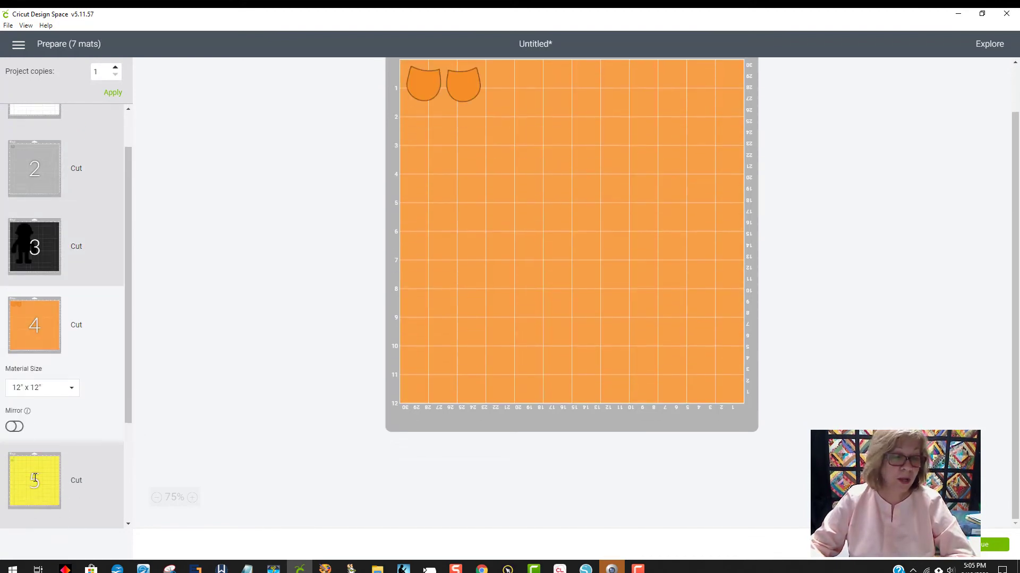
pyautogui.scroll(1, 190, 436)
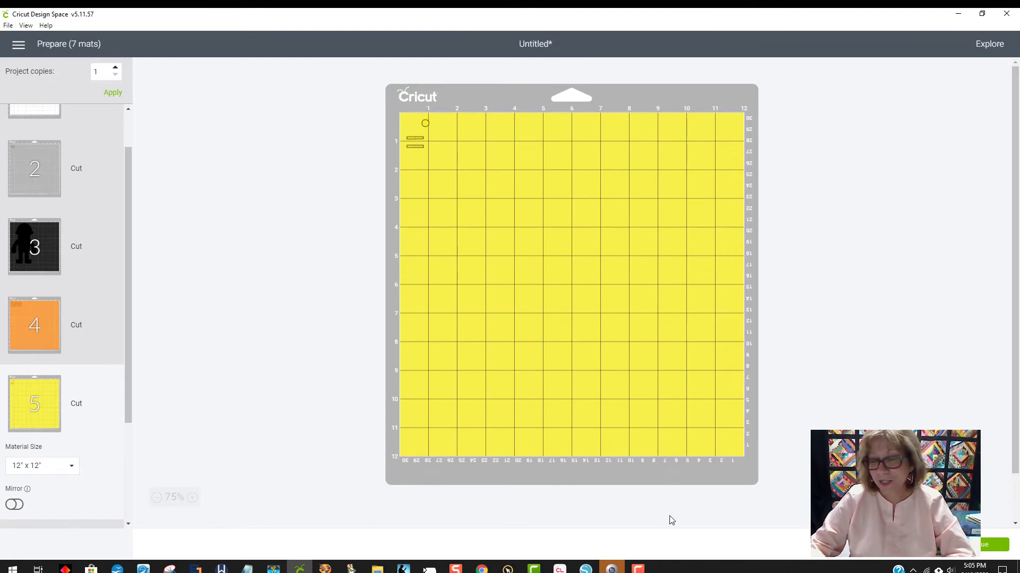
pyautogui.click(917, 545)
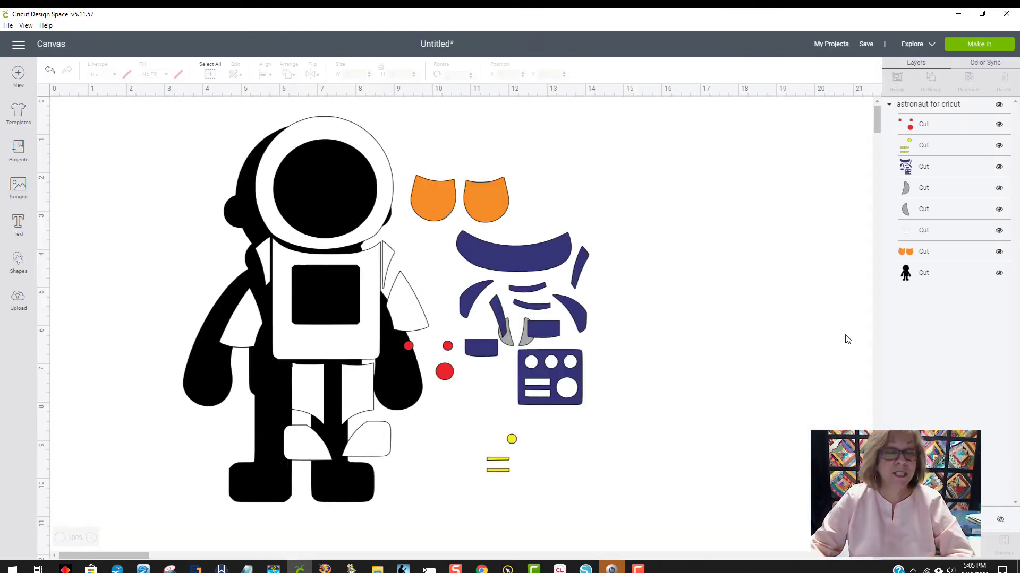
# Shift the astronaut group slightly on the canvas, deselect it and switch back to Silhouette Studio
pyautogui.moveTo(533, 262); pyautogui.dragTo(549, 258)
pyautogui.click(665, 263)
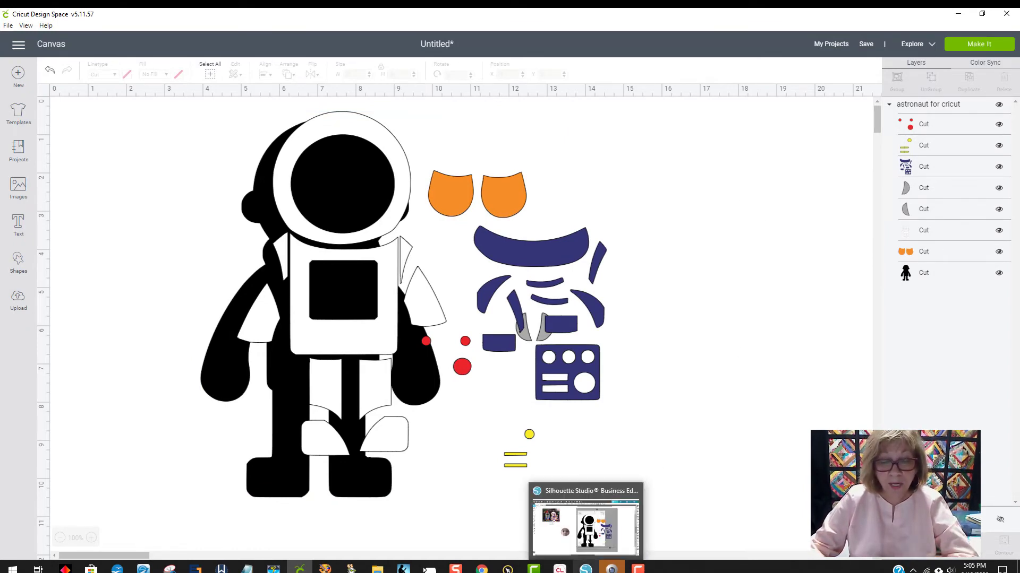
pyautogui.click(586, 569)
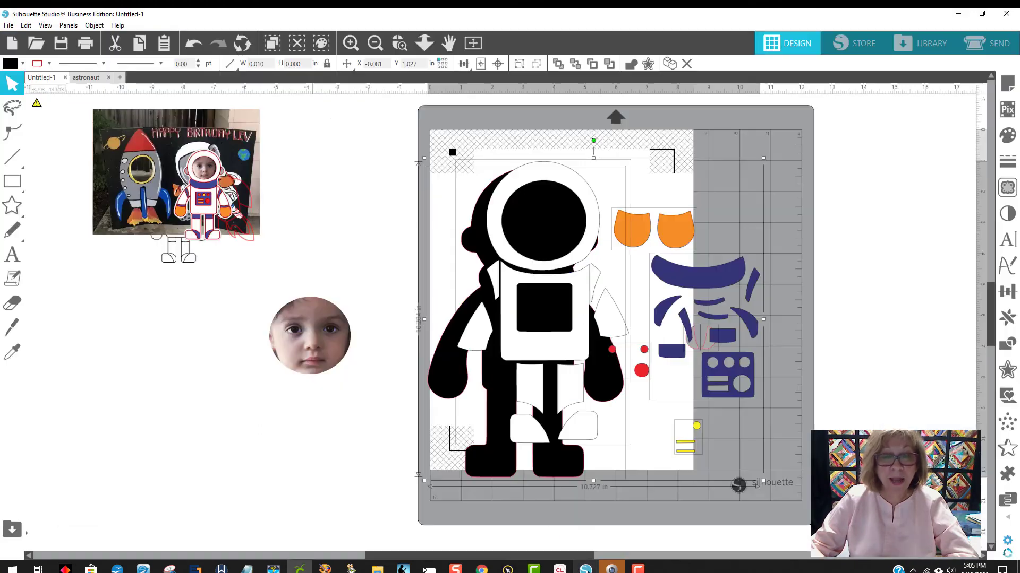
# Move the white, orange, blue, black, yellow, red and grey astronaut pieces off the page, to the area beside the cutting mat
pyautogui.click(309, 305)
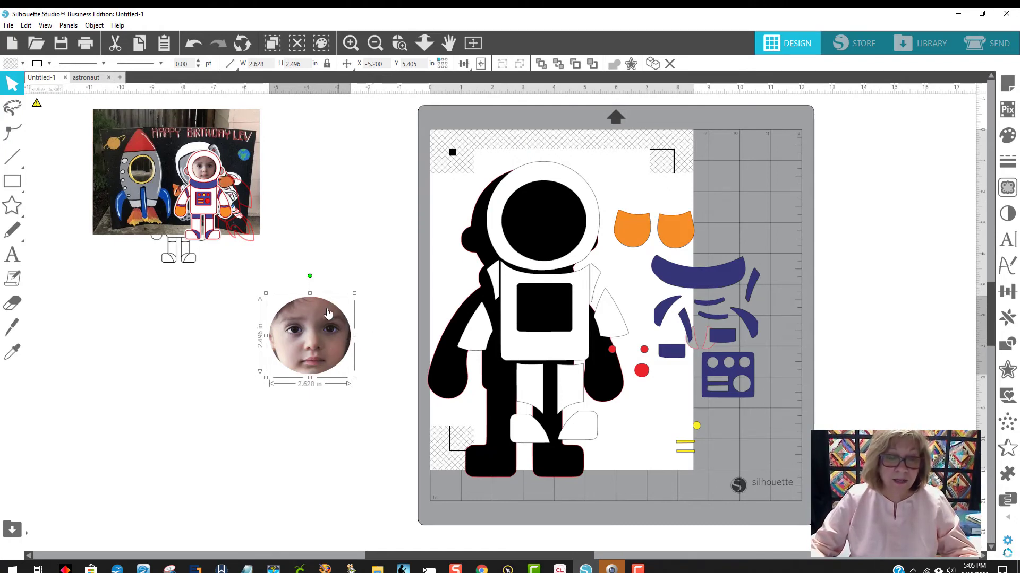
pyautogui.moveTo(497, 211); pyautogui.dragTo(819, 285)
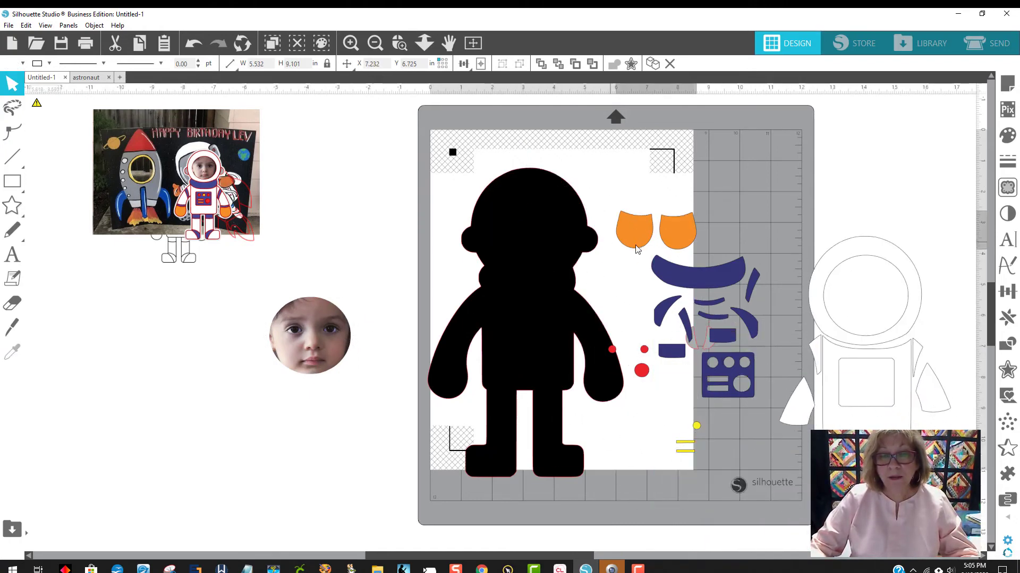
pyautogui.moveTo(714, 280); pyautogui.dragTo(928, 272)
pyautogui.moveTo(713, 347); pyautogui.dragTo(910, 314)
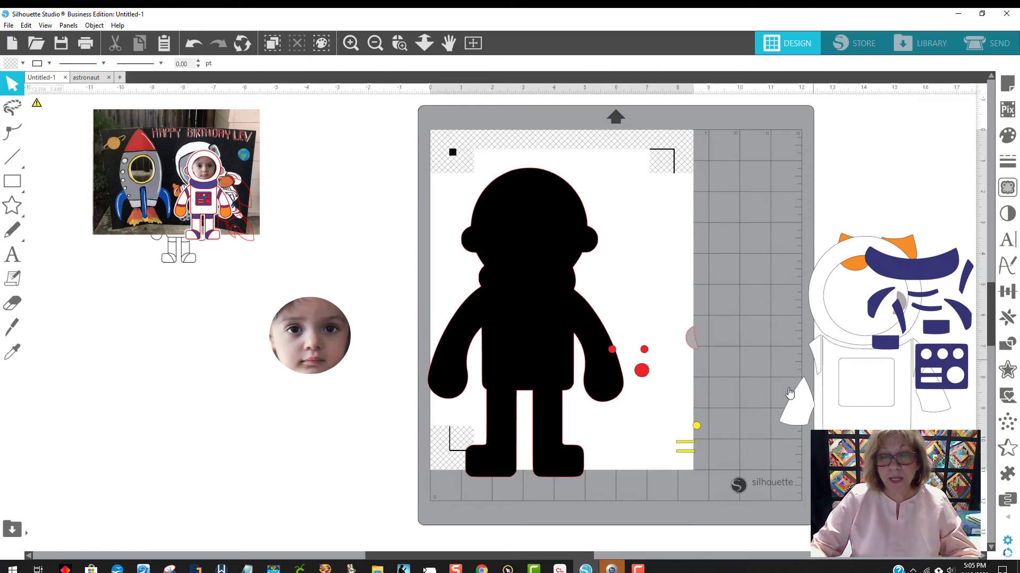
pyautogui.moveTo(530, 303); pyautogui.dragTo(923, 307)
pyautogui.click(628, 304)
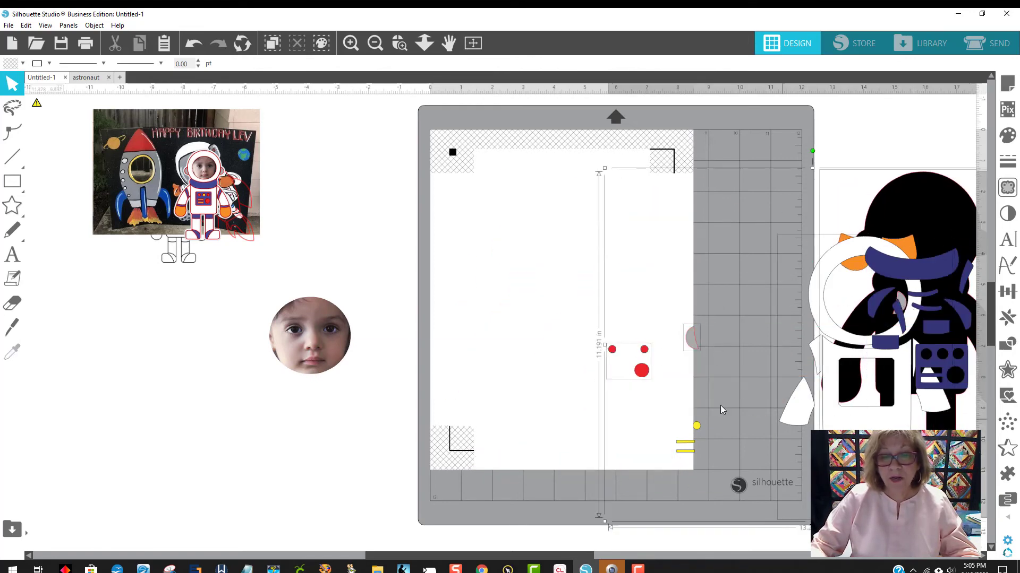
pyautogui.moveTo(679, 441); pyautogui.dragTo(940, 412)
pyautogui.moveTo(808, 404); pyautogui.dragTo(953, 382)
pyautogui.moveTo(644, 371); pyautogui.dragTo(943, 350)
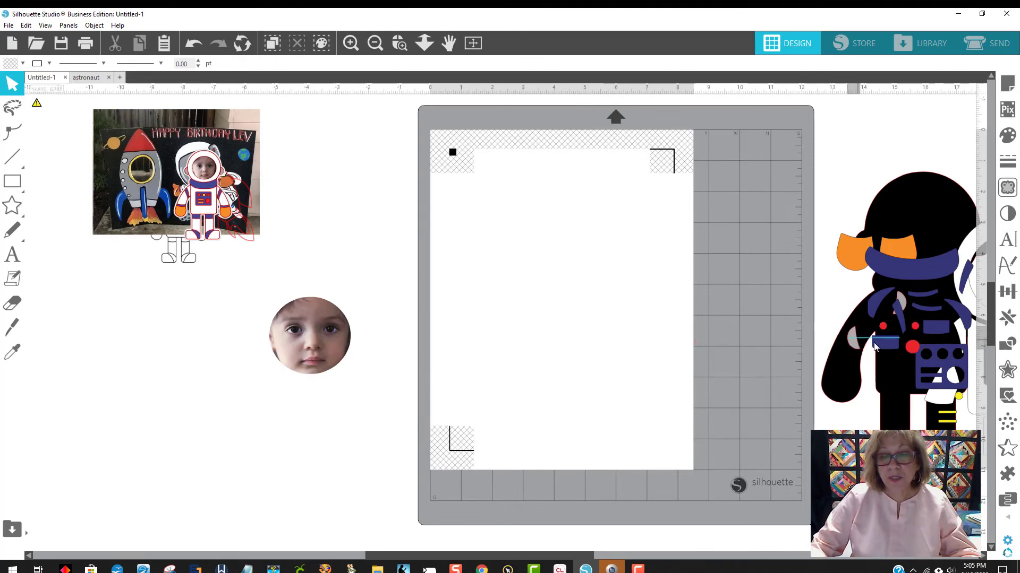
# Place the round face photo inside the page's registration marks near the upper edge and preview the printout
pyautogui.moveTo(310, 332); pyautogui.dragTo(524, 195)
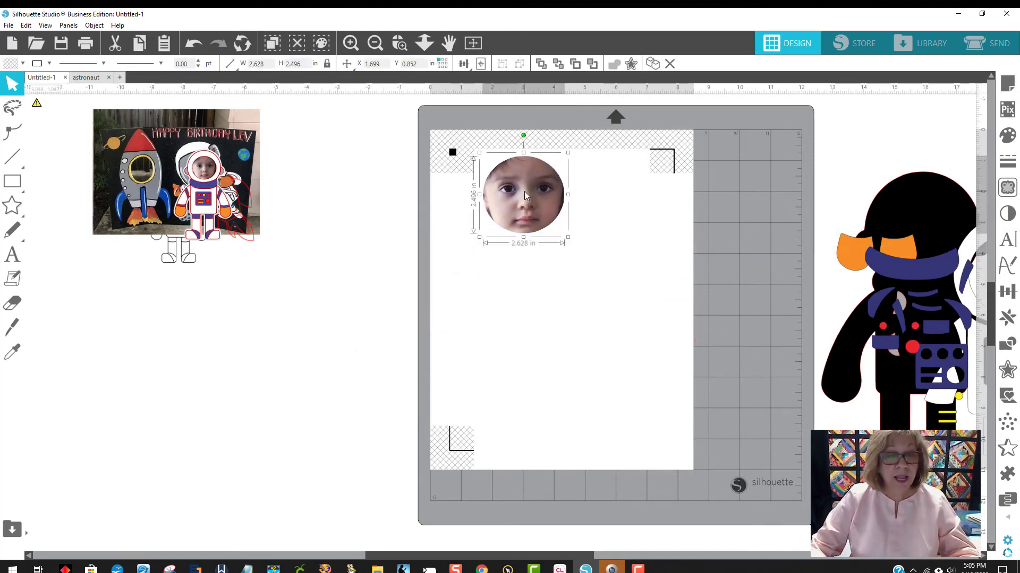
pyautogui.click(9, 26)
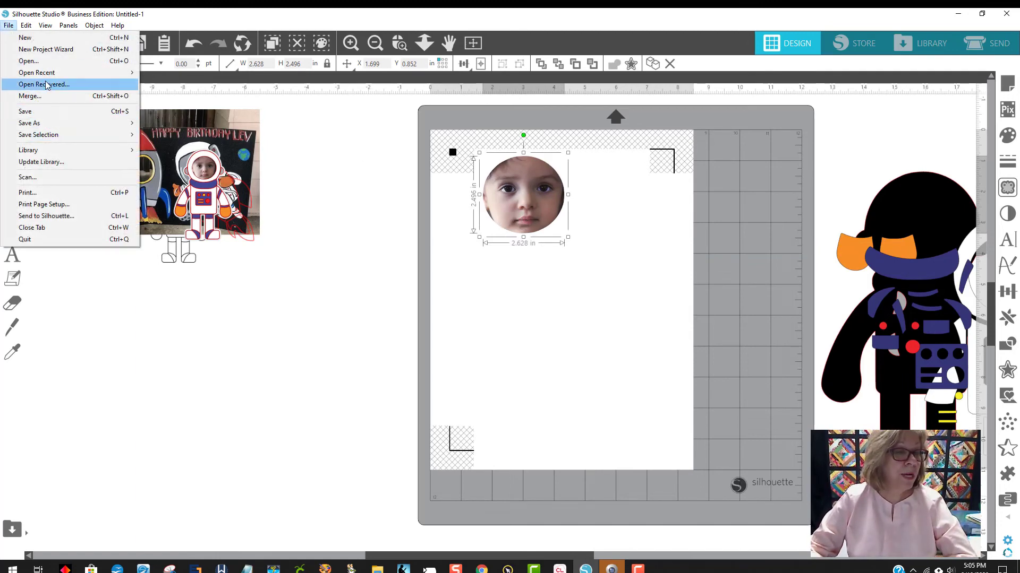
pyautogui.click(53, 193)
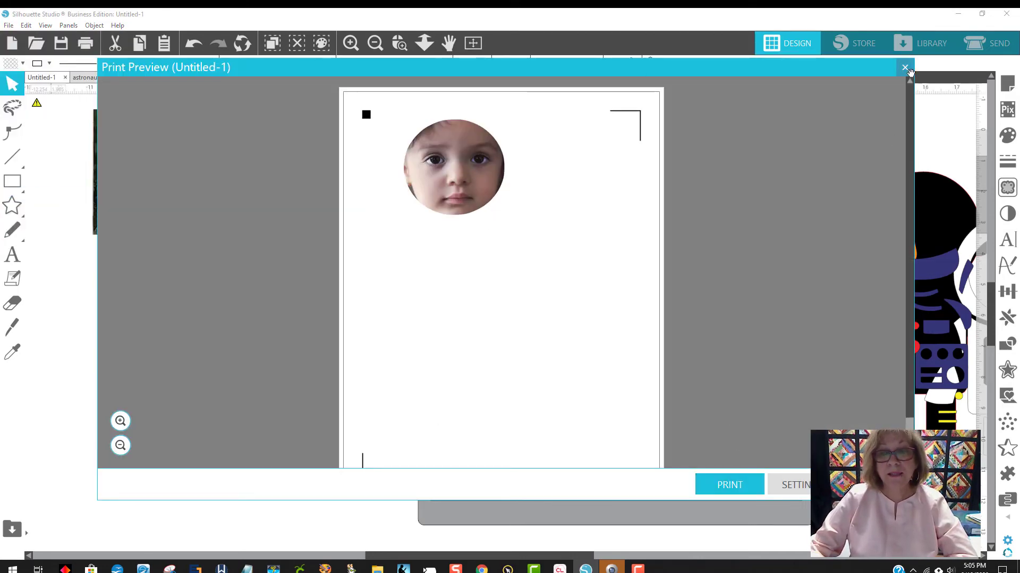
pyautogui.click(904, 67)
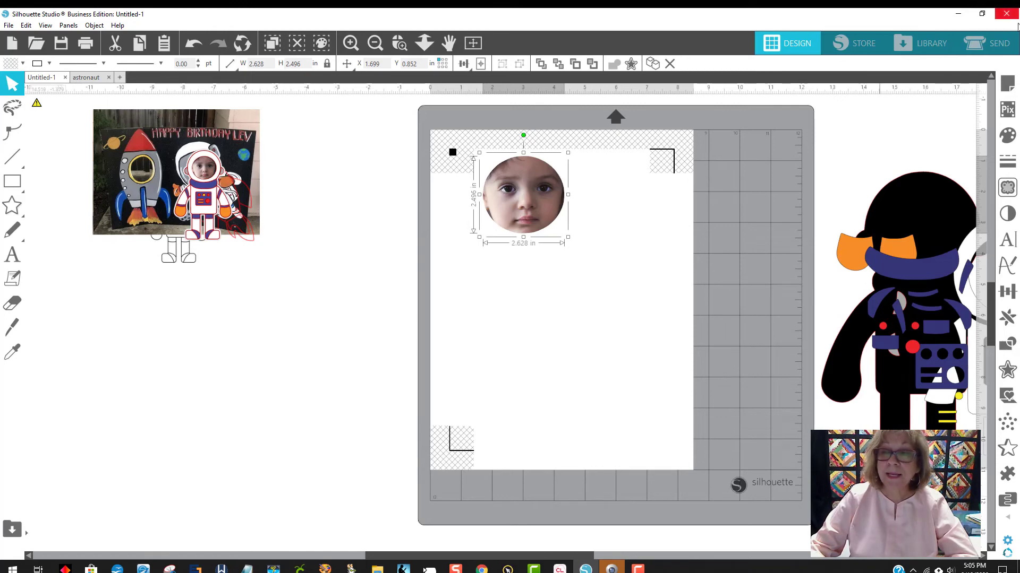
# Switch the cut setup to Simple mode to check the face photo's cut line, and return to the design view
pyautogui.click(988, 43)
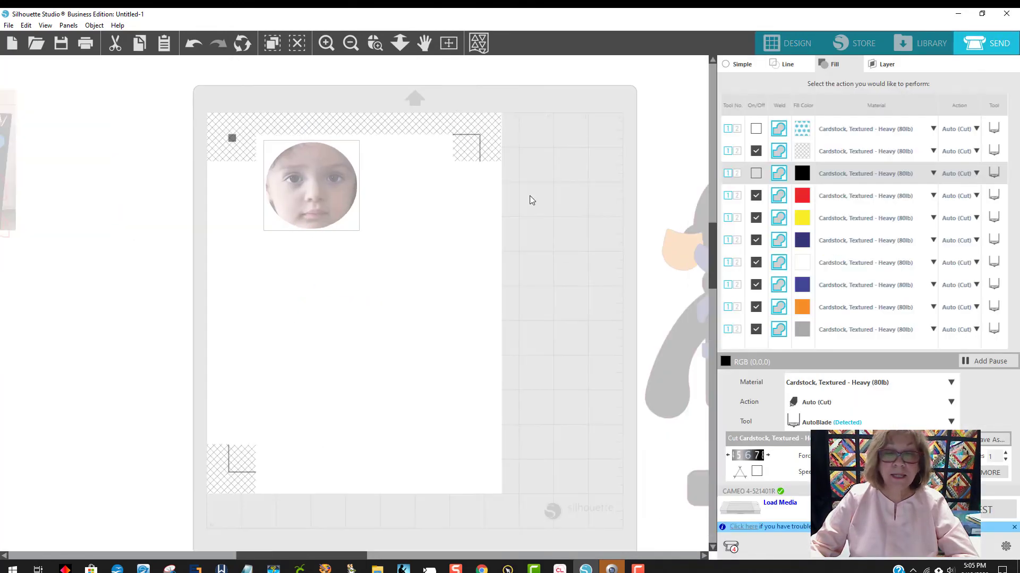
pyautogui.click(743, 64)
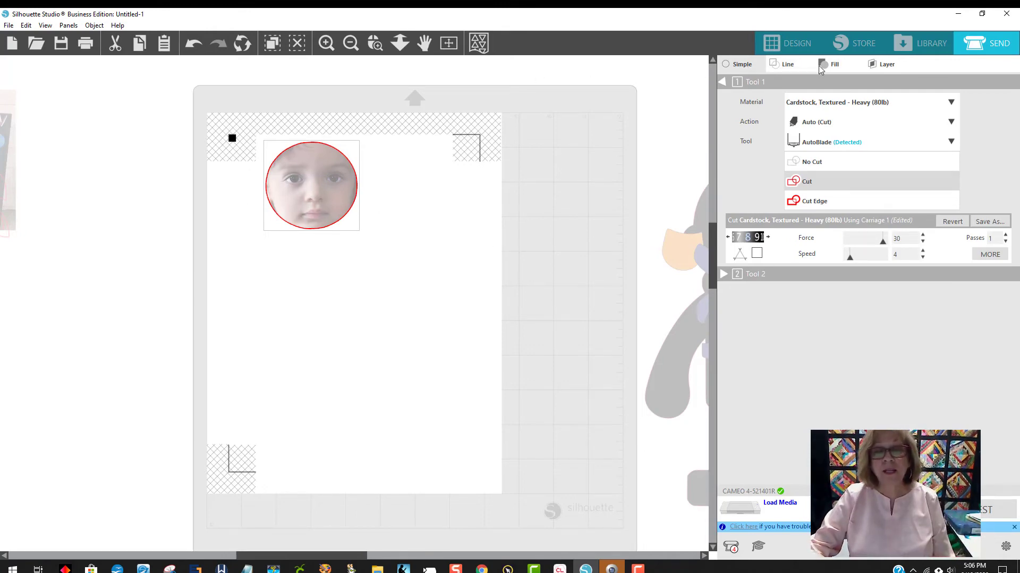
pyautogui.click(796, 47)
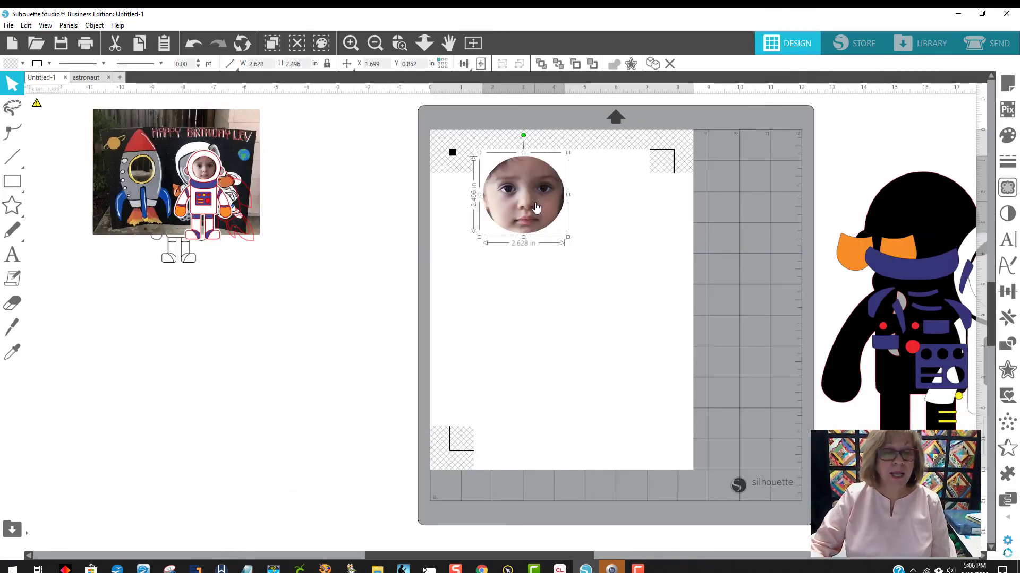
# Move the face photo slightly lower on the page and save the selection to the hard drive as JPEG "little girl for cricut" at 150 dpi
pyautogui.moveTo(537, 208); pyautogui.dragTo(527, 237)
pyautogui.click(8, 25)
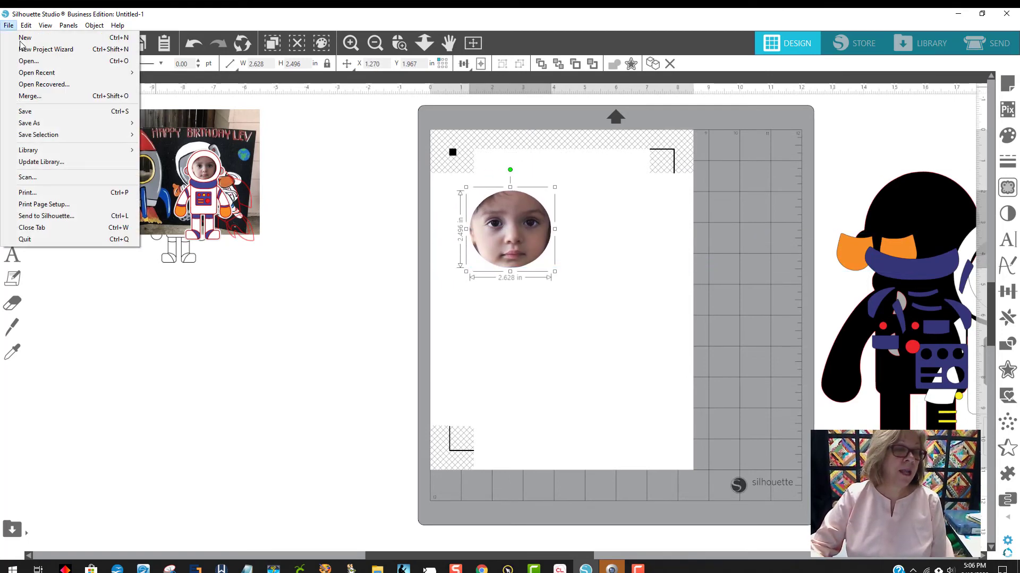
pyautogui.moveTo(52, 137)
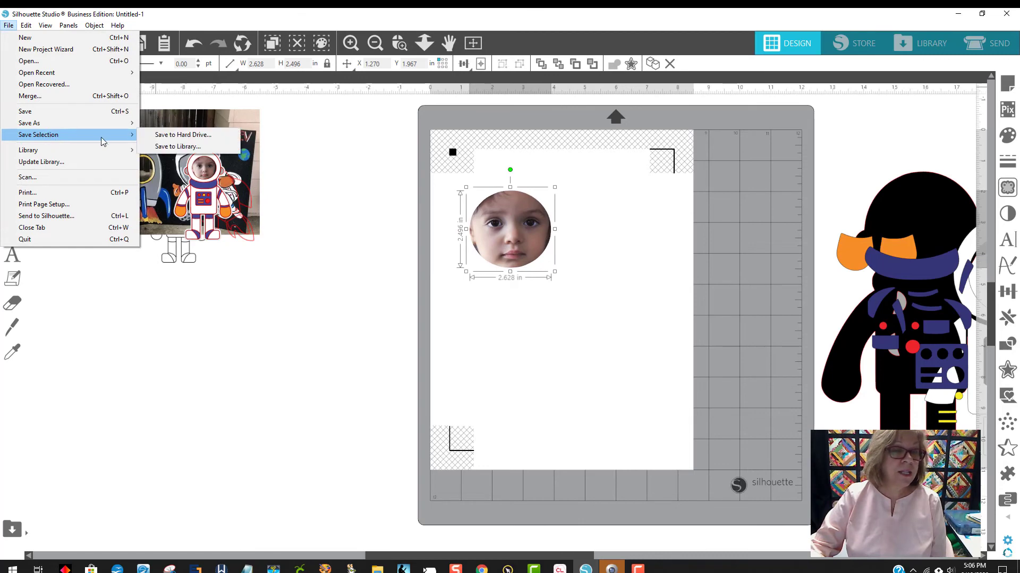
pyautogui.click(183, 135)
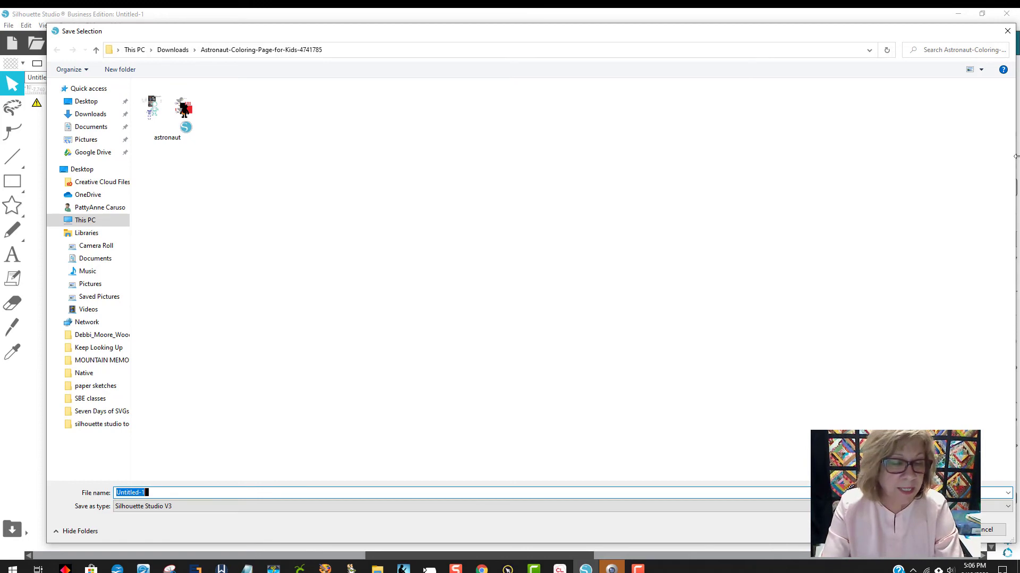
pyautogui.write('f')
pyautogui.write('ittle gir')
pyautogui.write('l for ciruc')
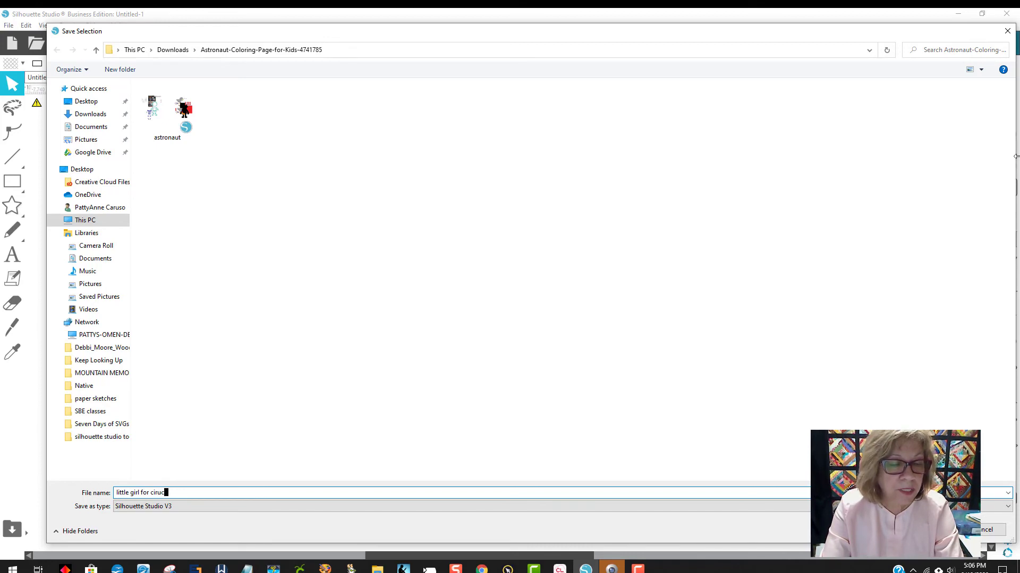
pyautogui.press('BackSpace')
pyautogui.press('BackSpace')
pyautogui.press('BackSpace')
pyautogui.press('BackSpace')
pyautogui.write('ricut')
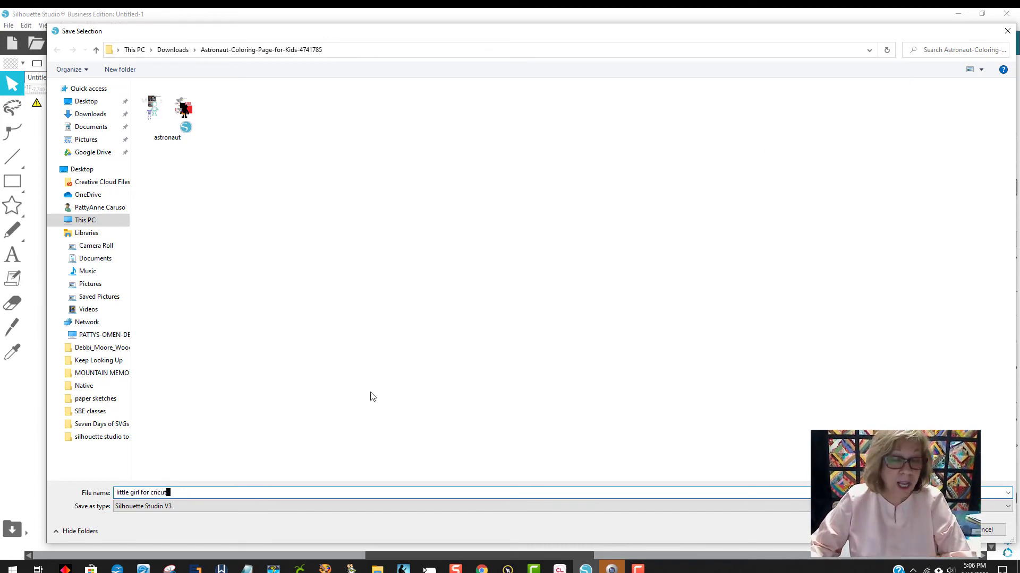
pyautogui.click(244, 507)
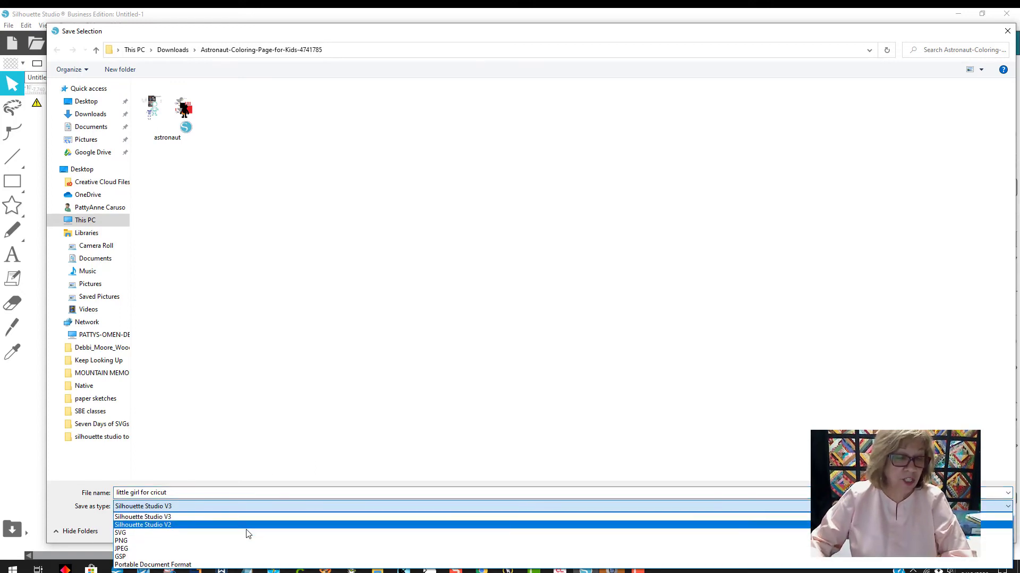
pyautogui.click(217, 548)
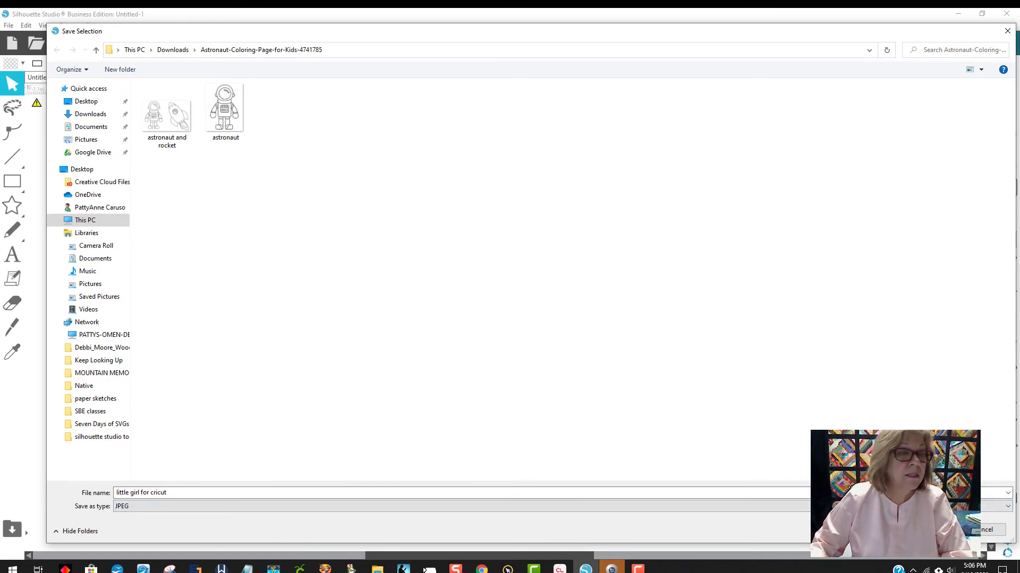
pyautogui.click(933, 530)
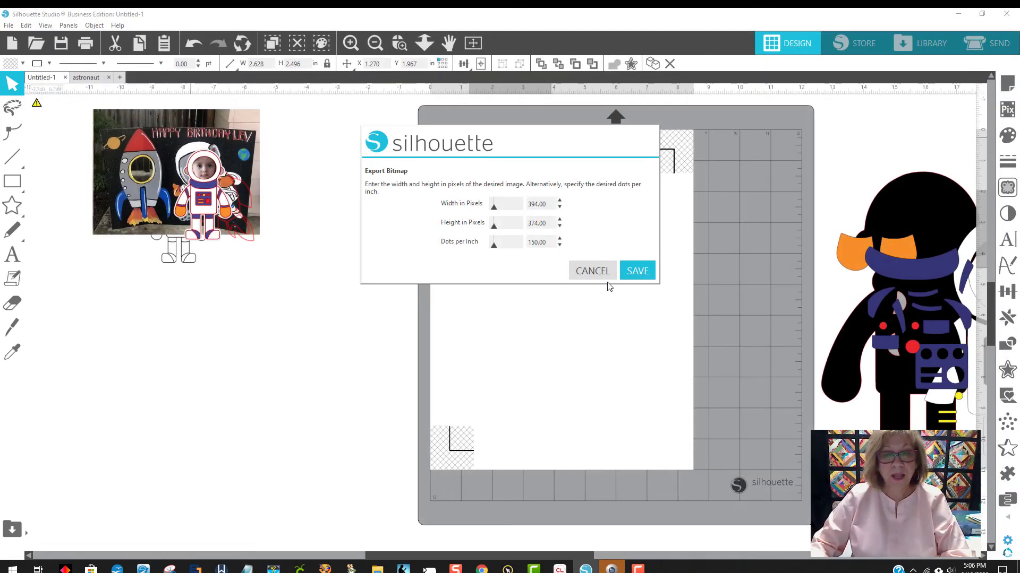
pyautogui.click(644, 271)
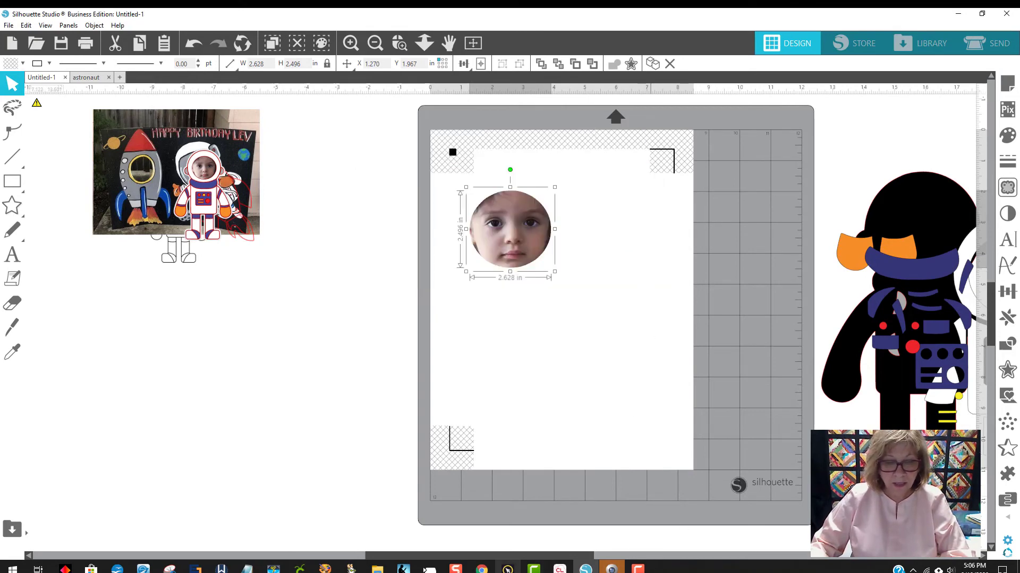
# Save the selected face photo again as a 150 dpi JPEG, overwriting "little girl for cricut"
pyautogui.moveTo(598, 345); pyautogui.dragTo(428, 186)
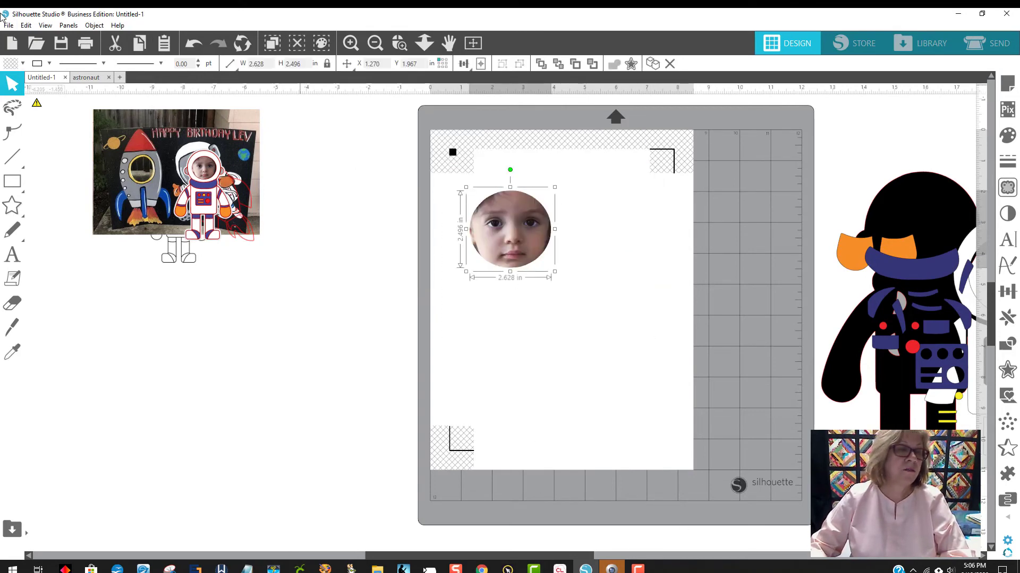
pyautogui.click(9, 25)
pyautogui.moveTo(47, 135)
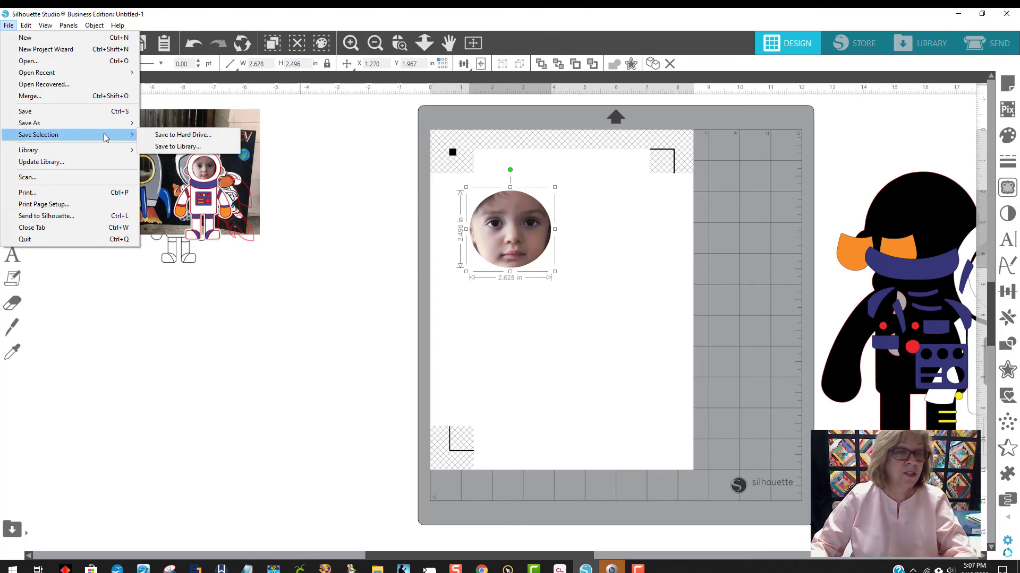
pyautogui.click(184, 135)
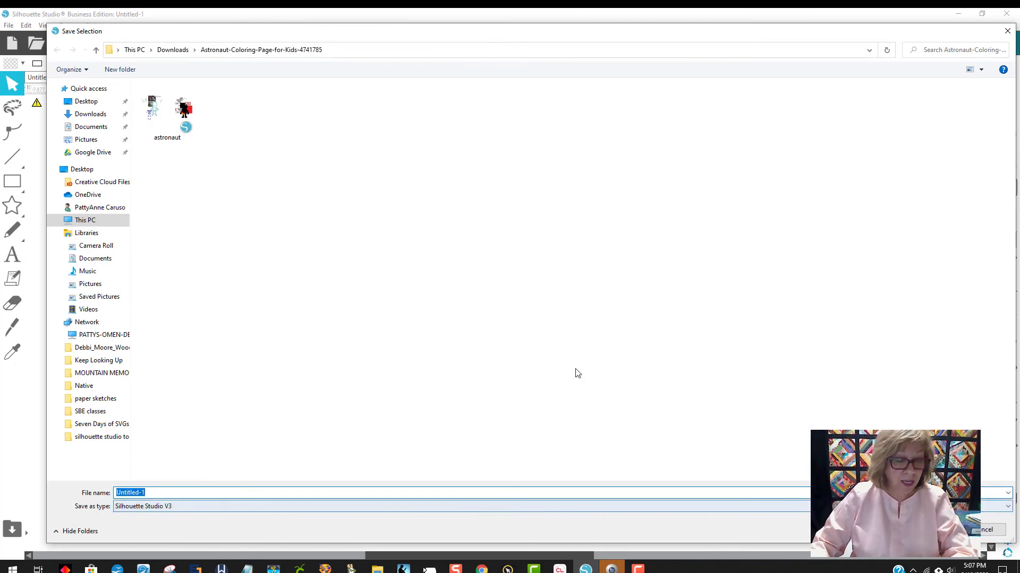
pyautogui.write('littl')
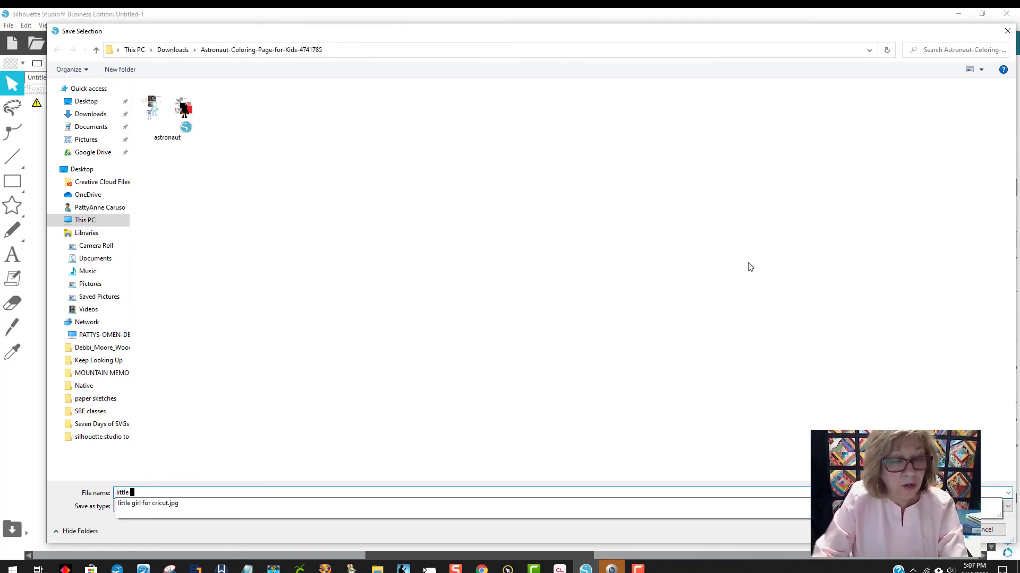
pyautogui.write('e')
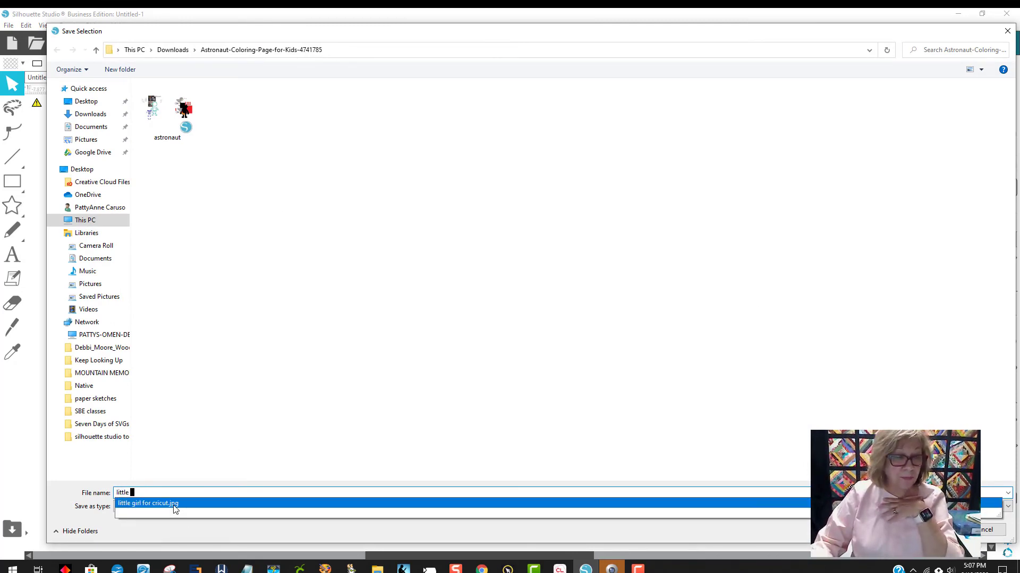
pyautogui.click(167, 510)
pyautogui.click(150, 507)
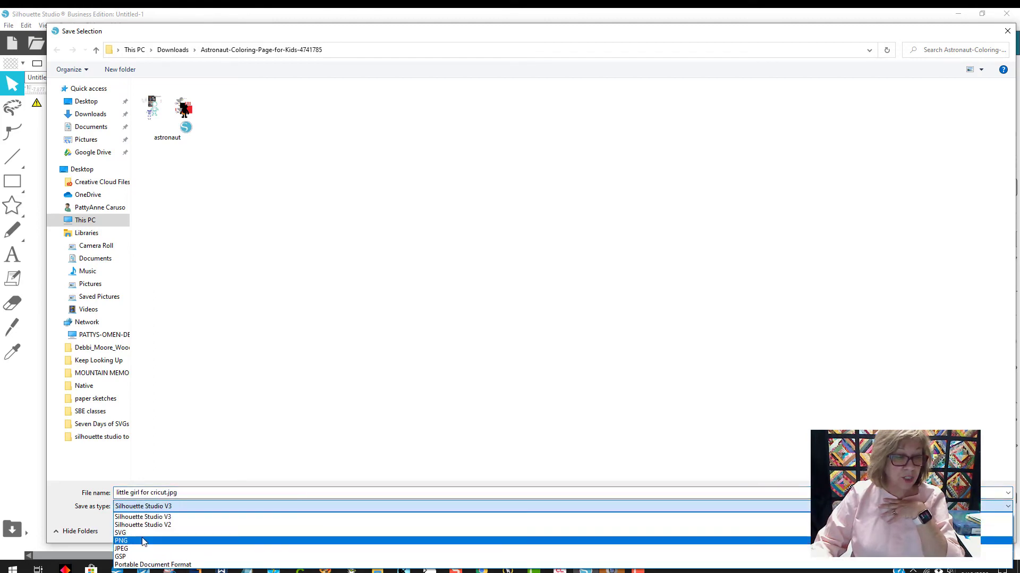
pyautogui.click(142, 551)
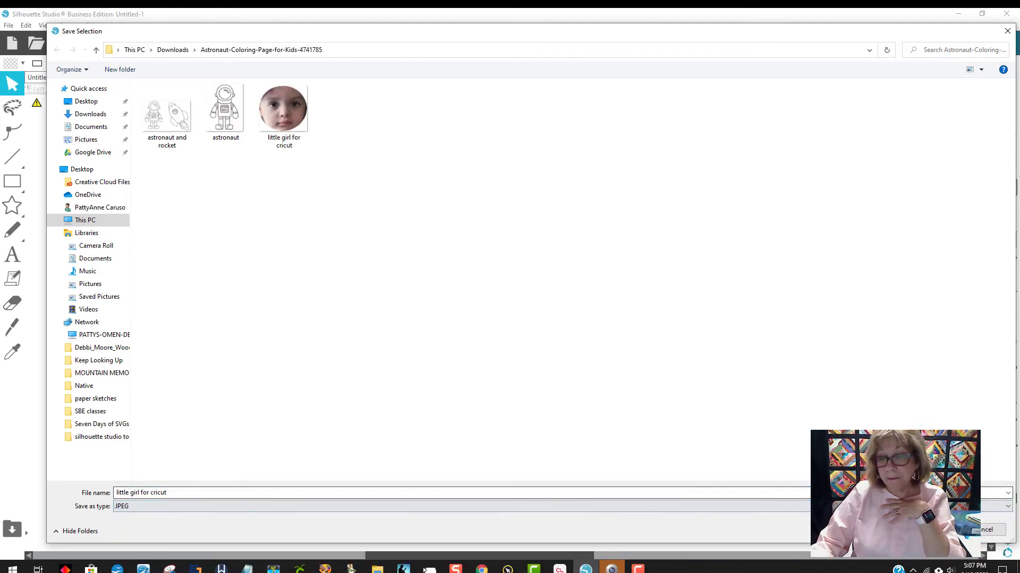
pyautogui.press('Return')
pyautogui.click(537, 288)
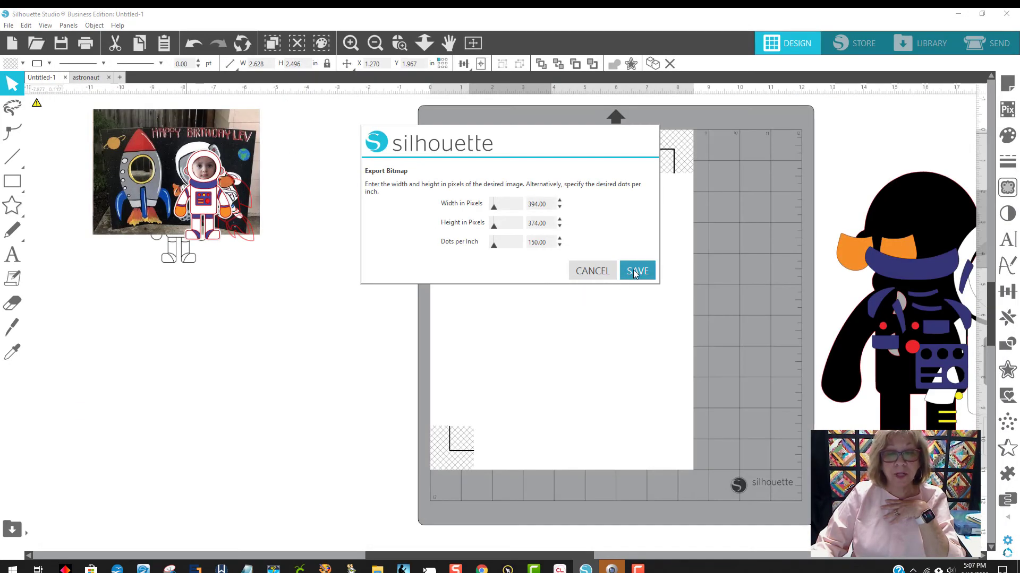
pyautogui.click(634, 272)
# Switch to Cricut Design Space and upload "little girl for cricut" as a Complex image
pyautogui.click(299, 569)
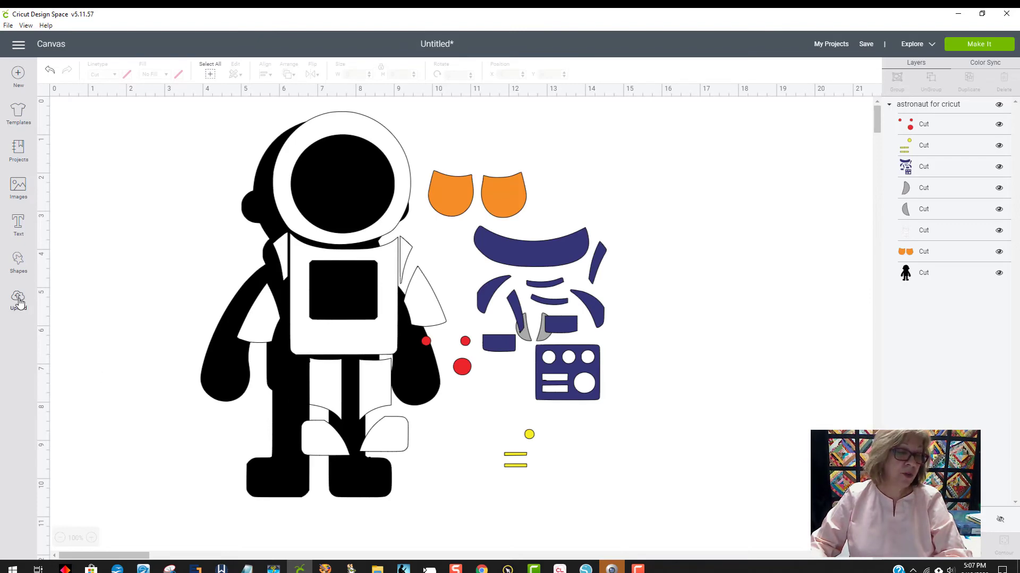
pyautogui.click(19, 301)
pyautogui.click(243, 275)
pyautogui.click(514, 293)
pyautogui.doubleClick(492, 123)
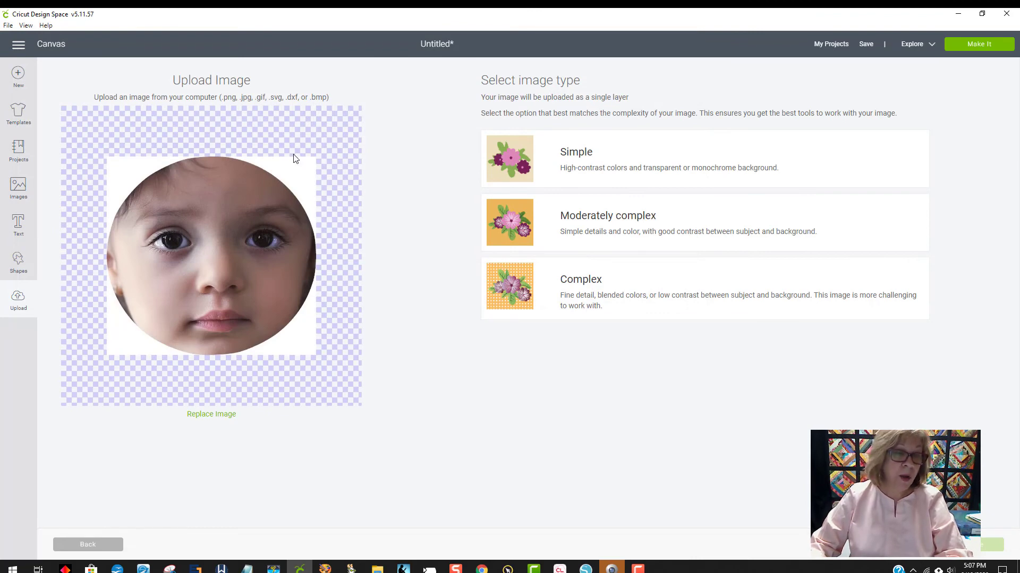
pyautogui.click(612, 299)
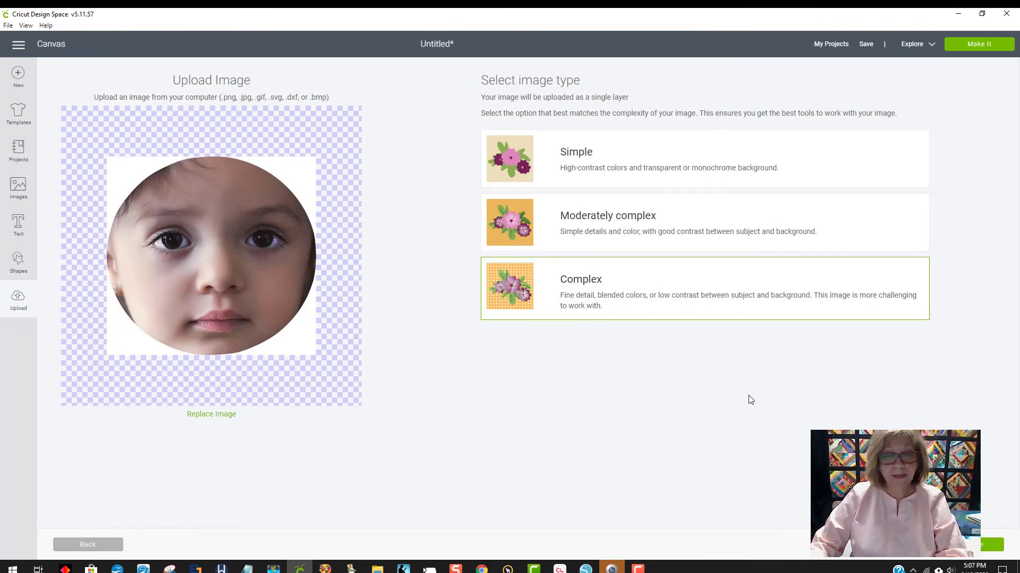
pyautogui.click(989, 545)
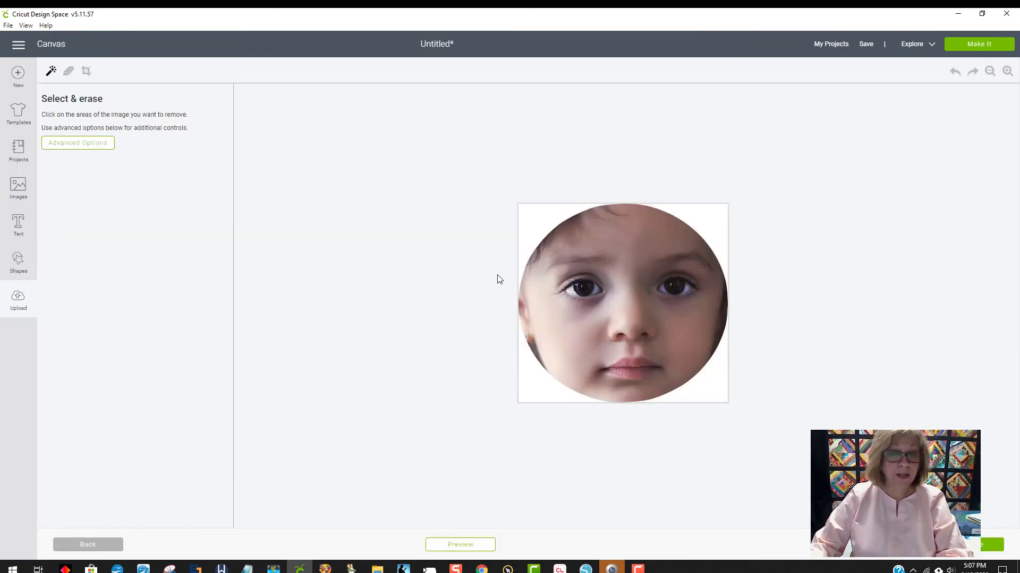
# Erase the four white corner areas around the round face photo and save it as a Print Then Cut image
pyautogui.click(542, 217)
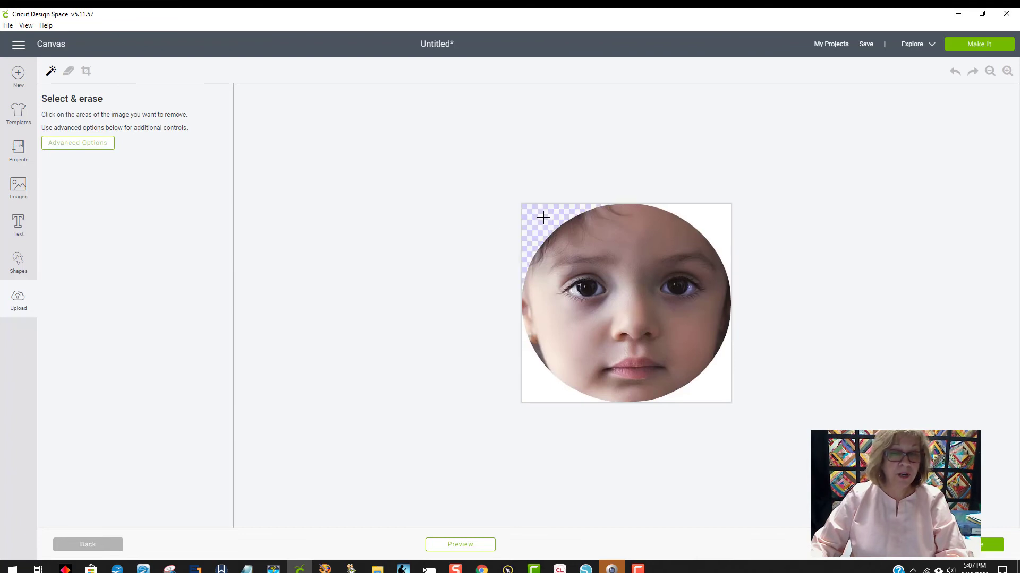
pyautogui.click(719, 217)
pyautogui.click(709, 382)
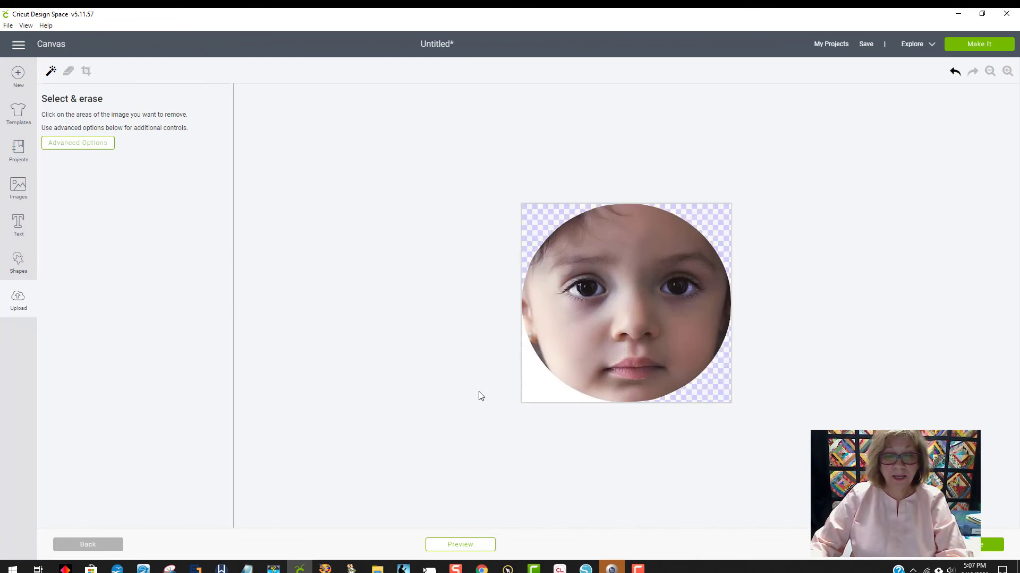
pyautogui.click(527, 380)
pyautogui.click(981, 551)
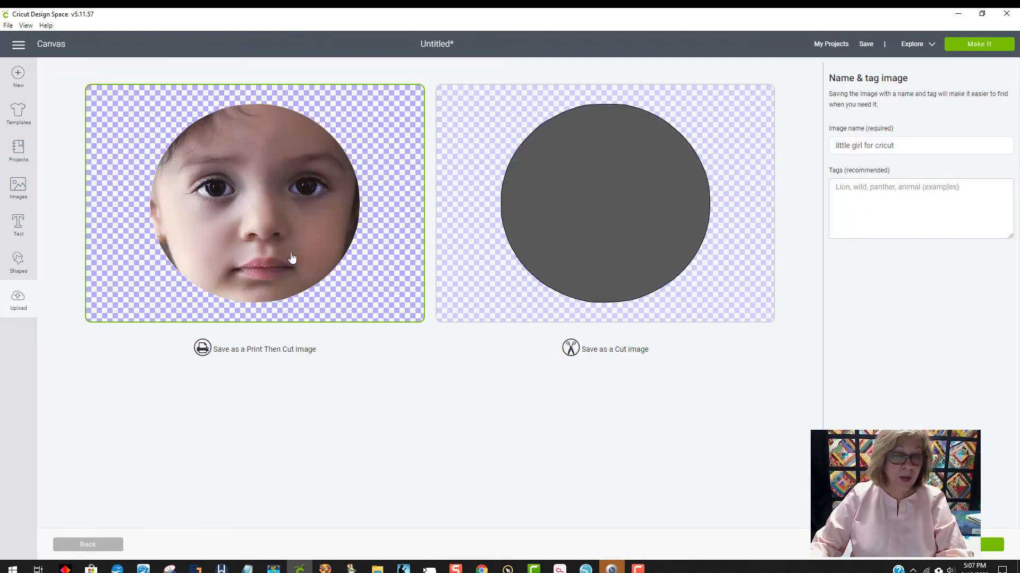
pyautogui.click(992, 545)
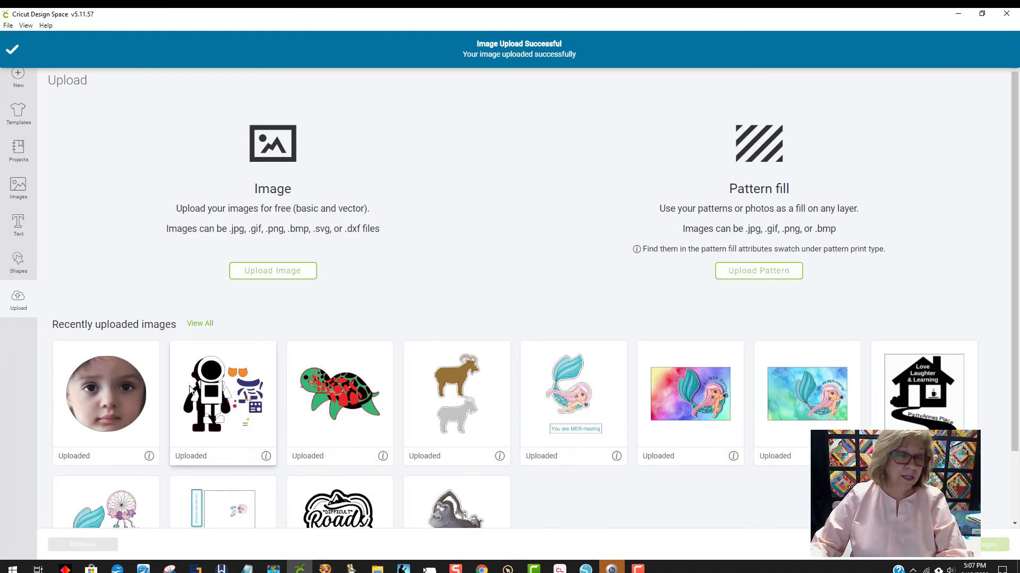
# Insert the uploaded face photo on the canvas above the blue astronaut pieces and open the mat preview for making
pyautogui.click(135, 399)
pyautogui.click(992, 544)
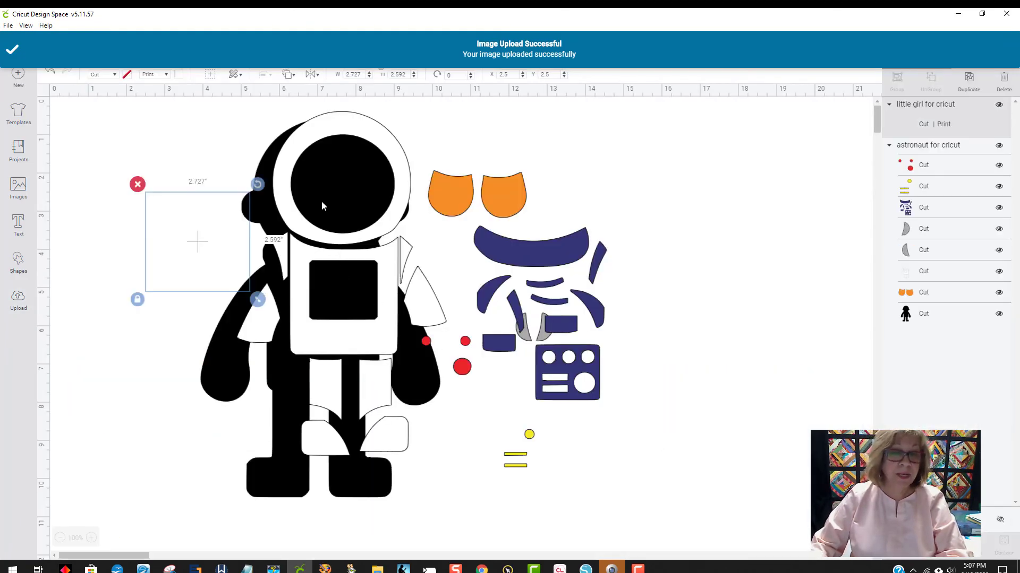
pyautogui.moveTo(204, 260); pyautogui.dragTo(660, 175)
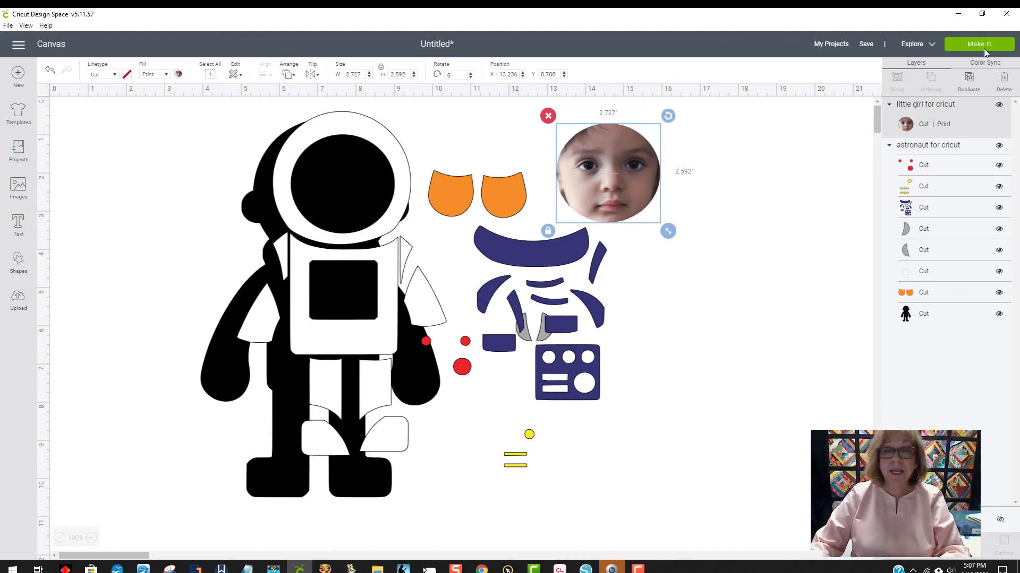
pyautogui.click(991, 46)
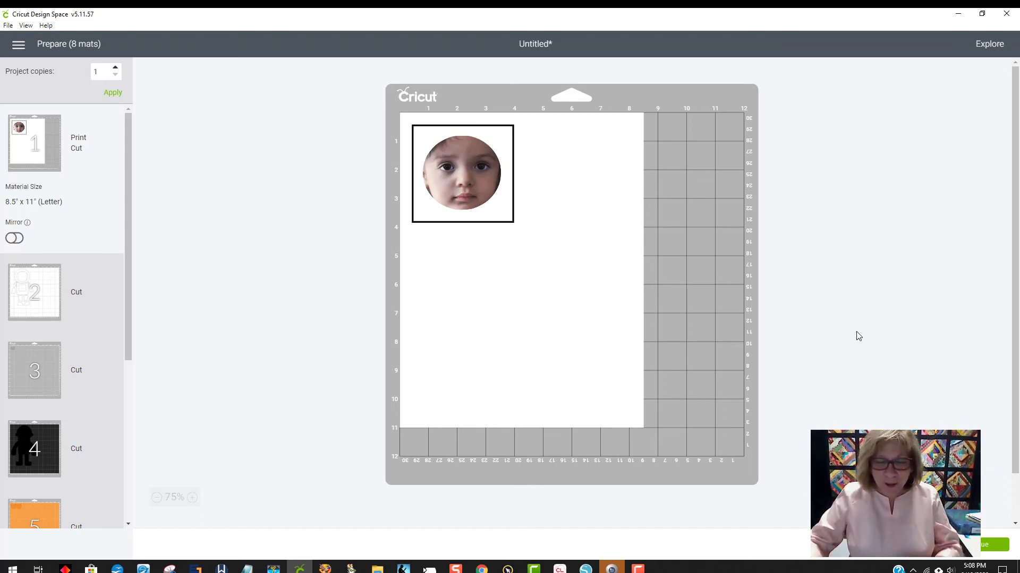
# Switch to Silhouette Studio, clear the face photo off the page, and spread out the reference photo, small astronaut, and outline drawings
pyautogui.click(586, 569)
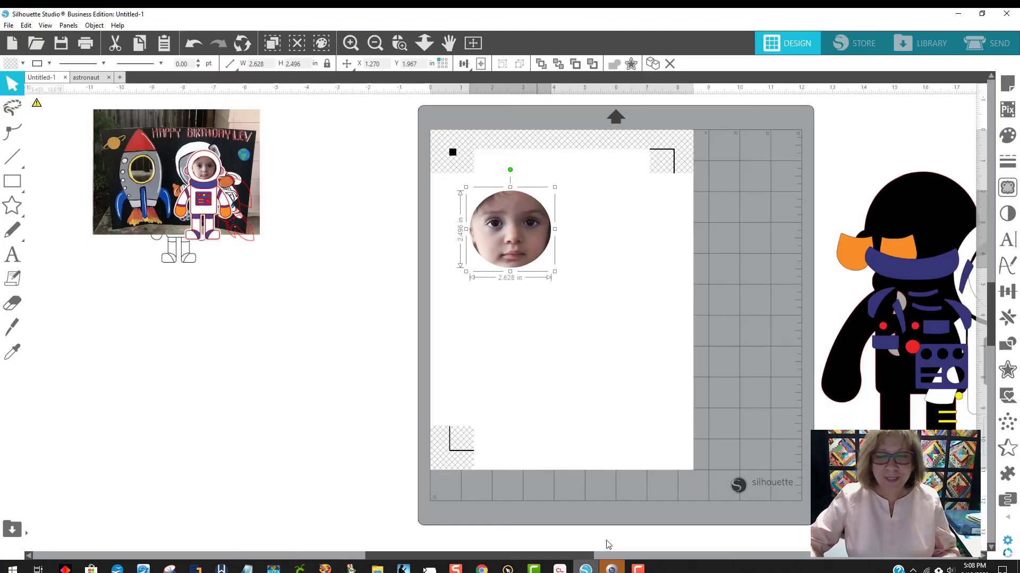
pyautogui.moveTo(494, 229); pyautogui.dragTo(860, 218)
pyautogui.moveTo(196, 222); pyautogui.dragTo(208, 368)
pyautogui.moveTo(242, 229); pyautogui.dragTo(351, 313)
pyautogui.moveTo(225, 171); pyautogui.dragTo(383, 157)
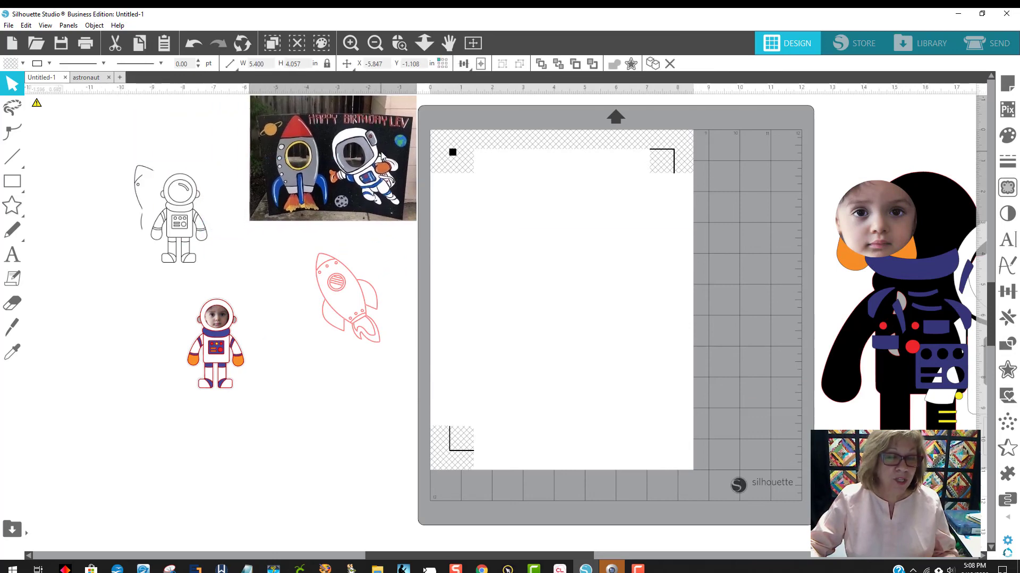
pyautogui.moveTo(166, 226); pyautogui.dragTo(127, 327)
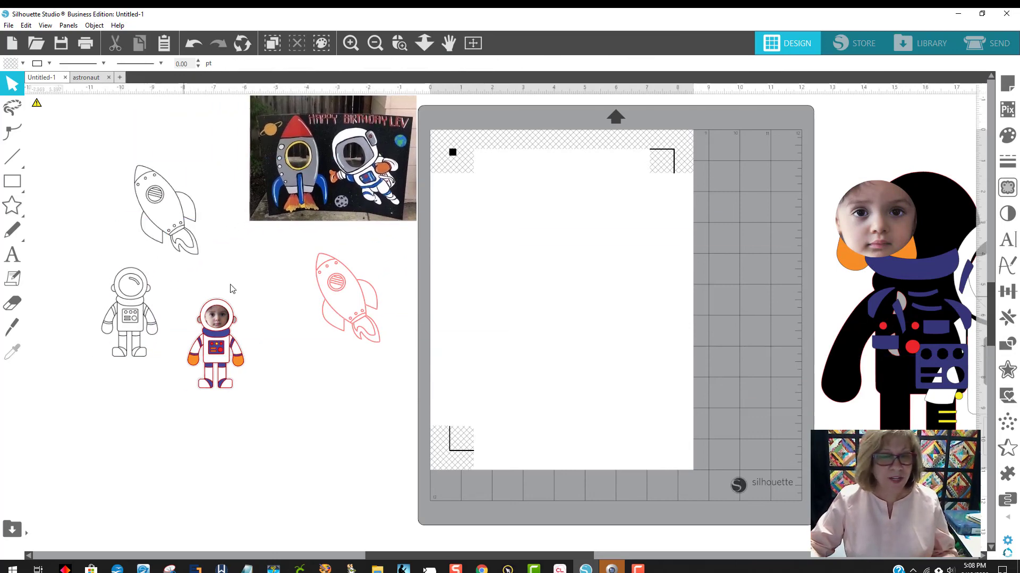
# Move the red rocket outline onto the page and fill it with yellow-orange
pyautogui.moveTo(342, 318); pyautogui.dragTo(550, 261)
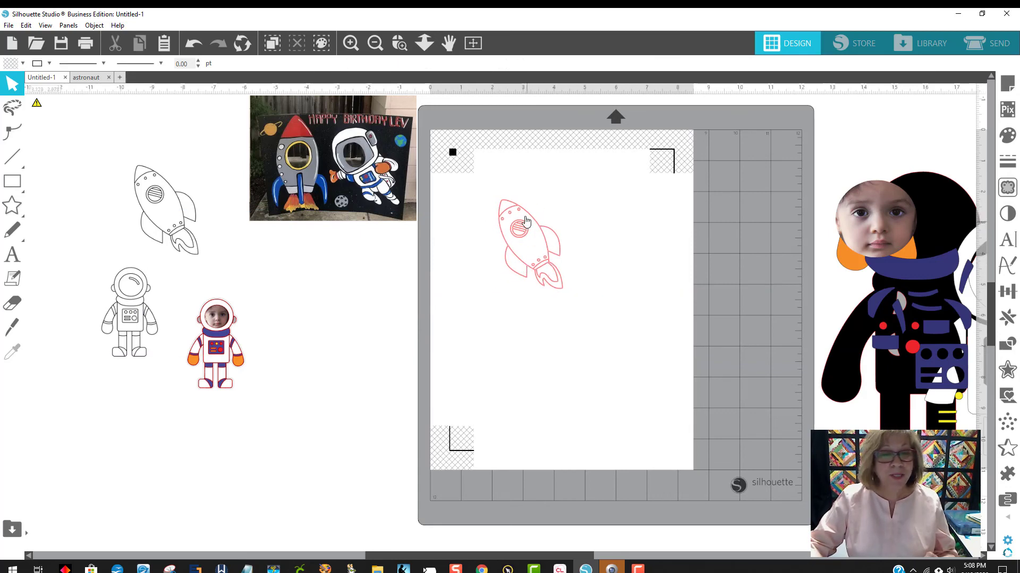
pyautogui.click(523, 213)
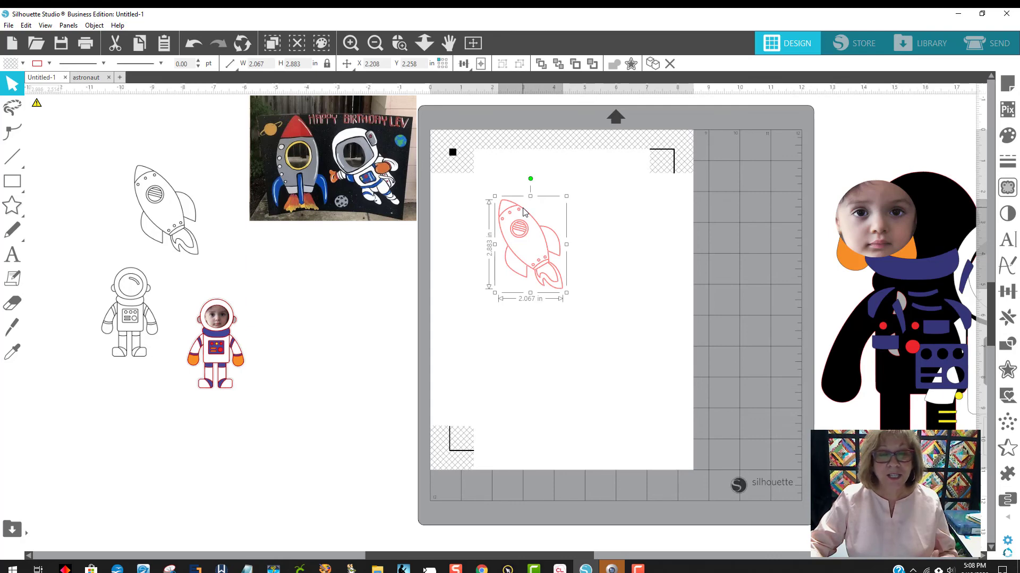
pyautogui.click(22, 64)
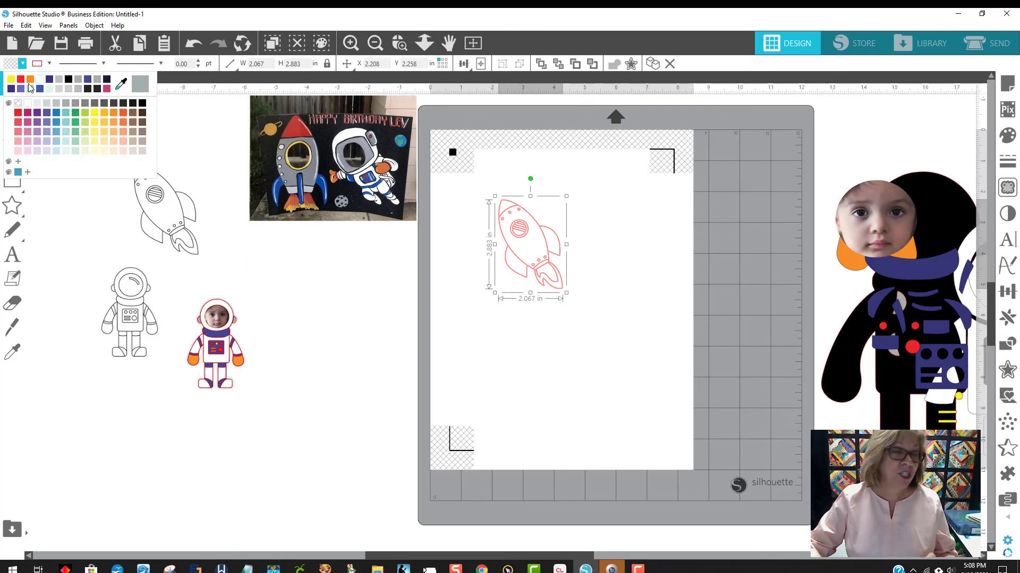
pyautogui.click(66, 117)
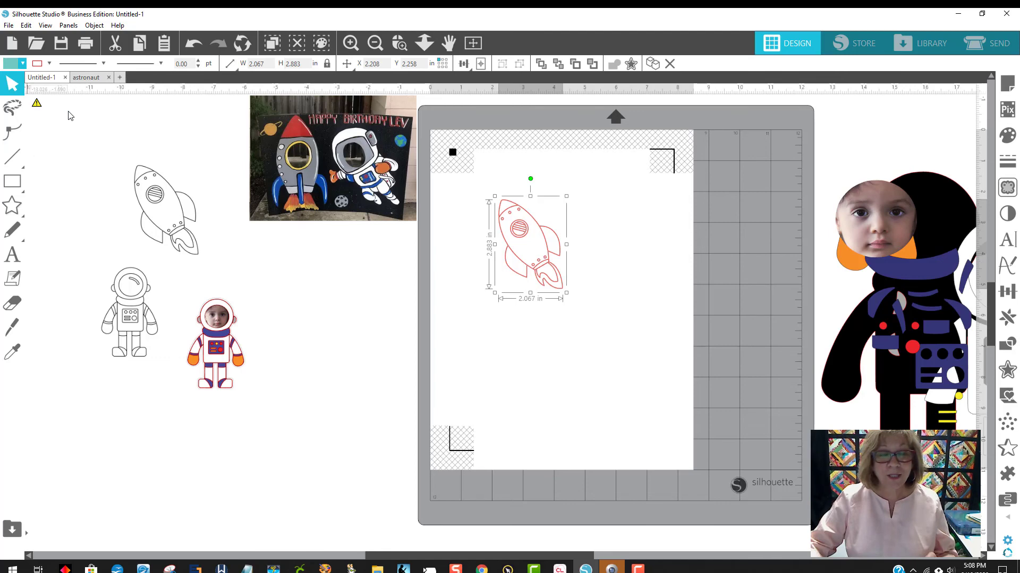
pyautogui.click(12, 63)
pyautogui.click(106, 111)
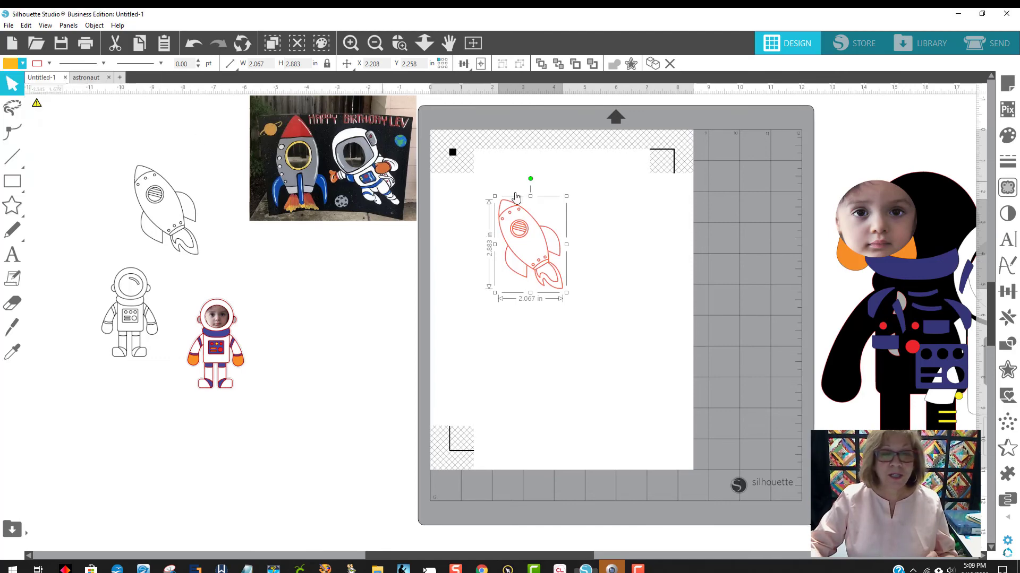
# Release the rocket's compound path so that its parts can be coloured separately
pyautogui.click(94, 25)
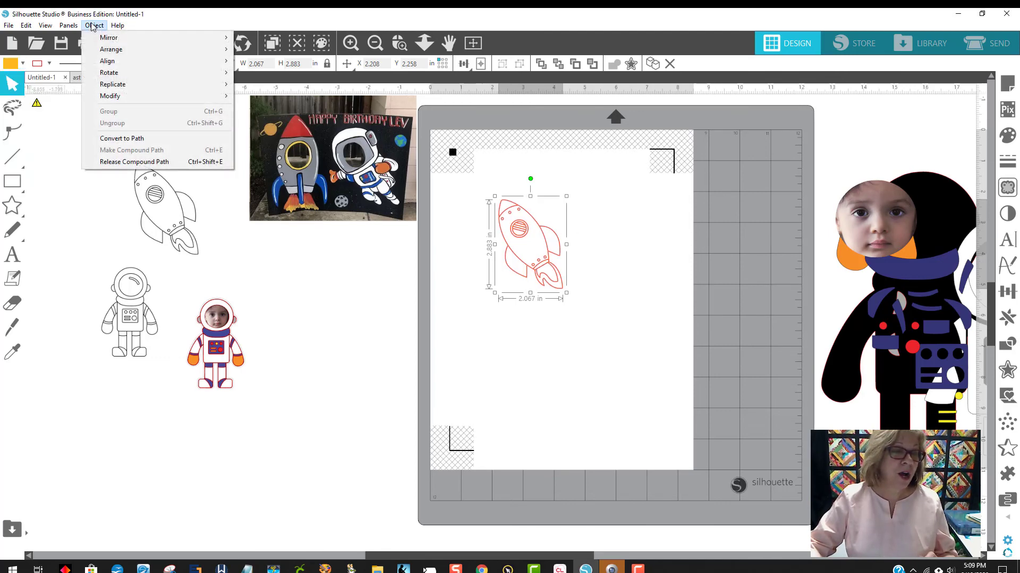
pyautogui.click(140, 163)
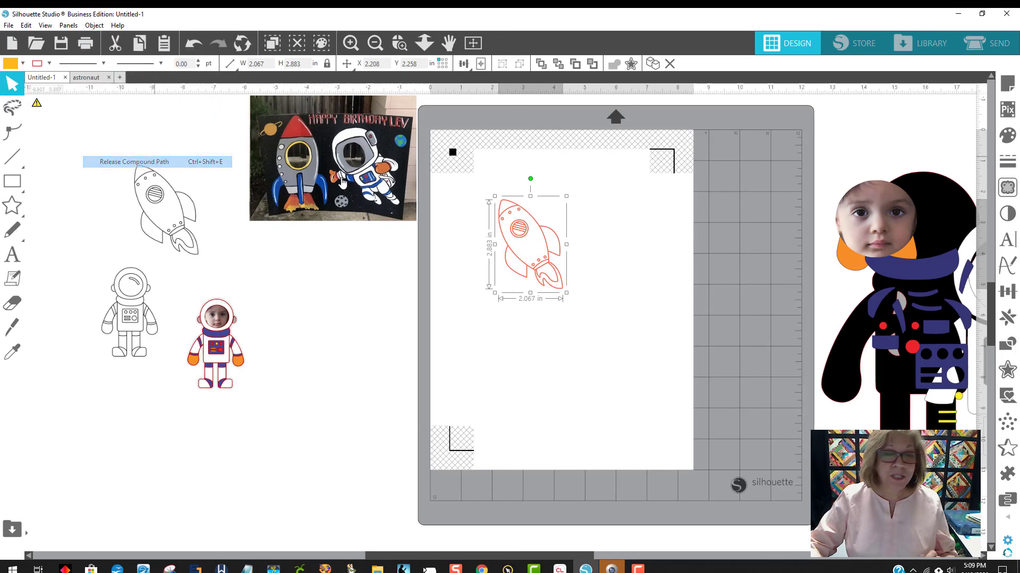
pyautogui.click(631, 212)
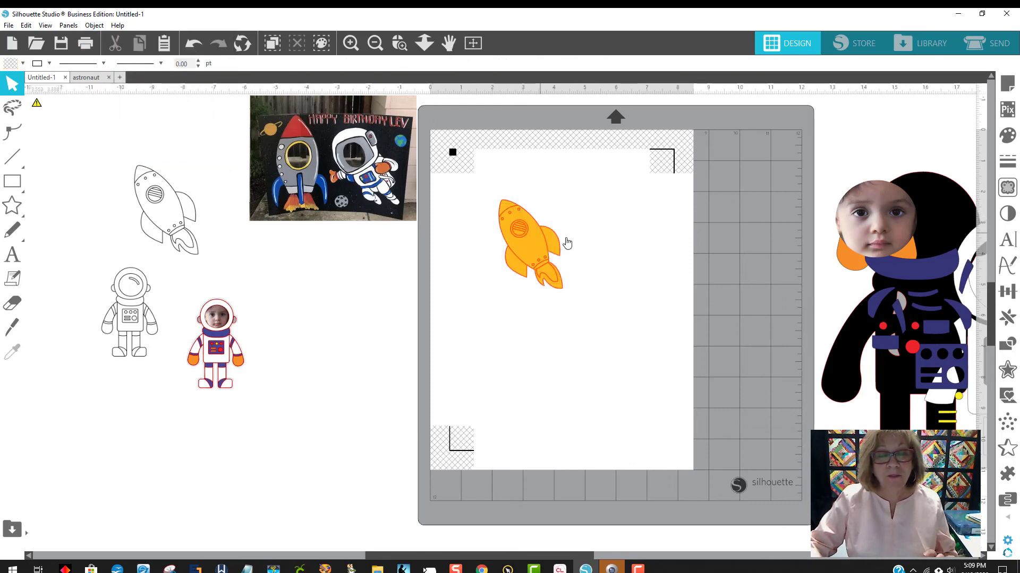
# Fill the main body of the rocket with grey
pyautogui.click(534, 249)
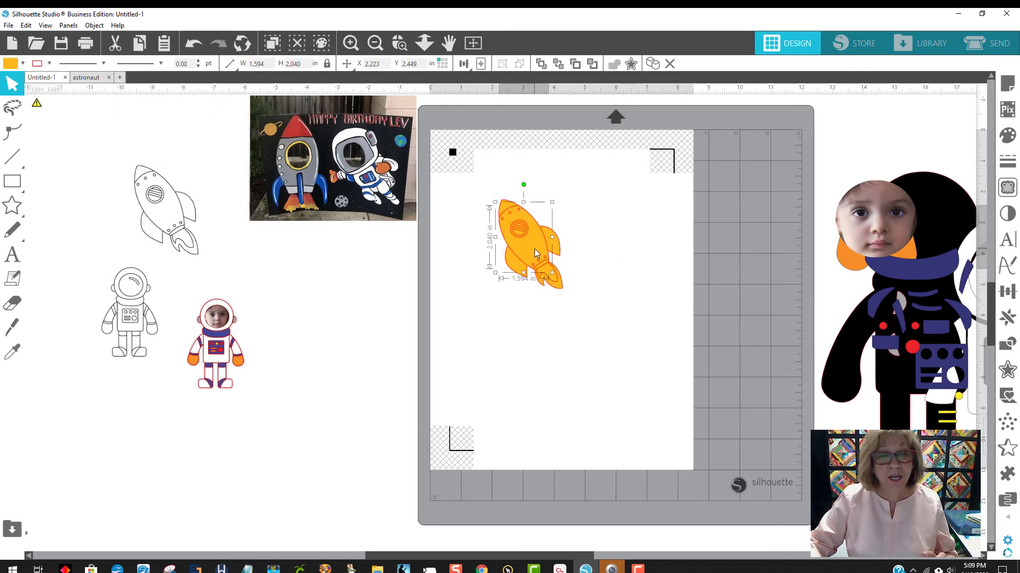
pyautogui.click(10, 65)
pyautogui.click(13, 89)
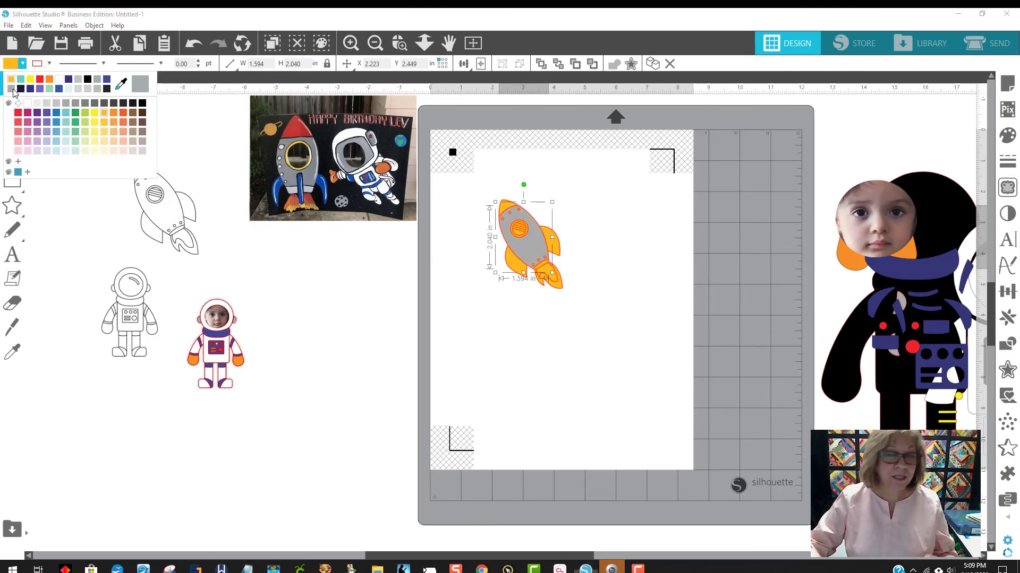
pyautogui.click(462, 282)
# Fill both side fins of the rocket with blue
pyautogui.click(518, 271)
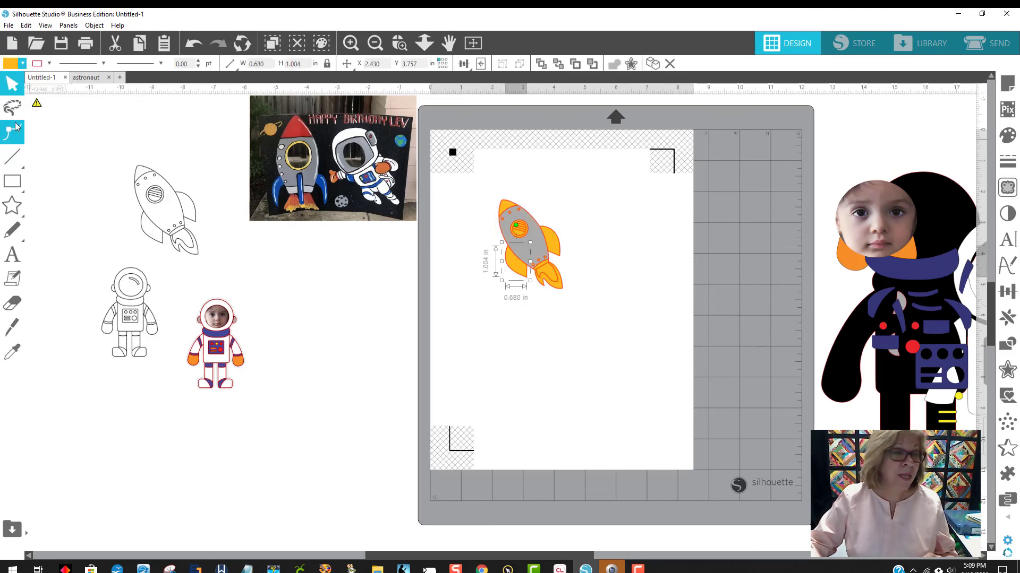
pyautogui.click(9, 65)
pyautogui.click(57, 89)
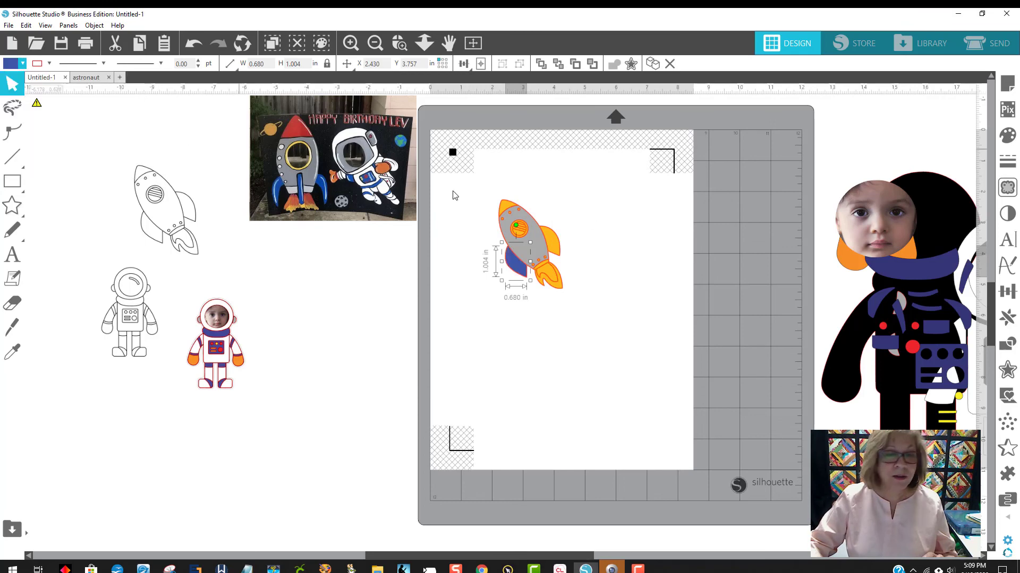
pyautogui.click(557, 250)
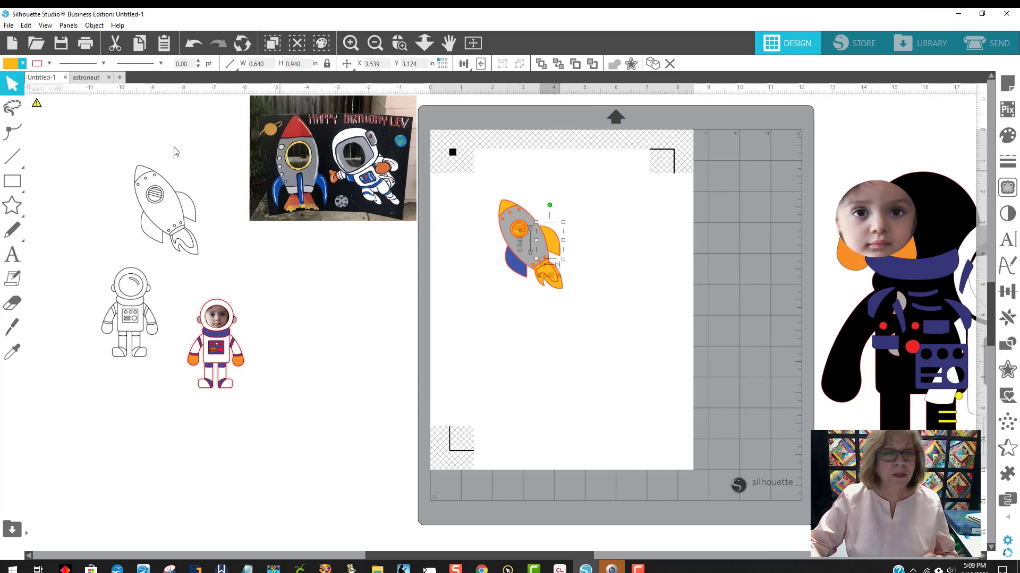
pyautogui.click(14, 64)
pyautogui.click(13, 81)
pyautogui.click(603, 209)
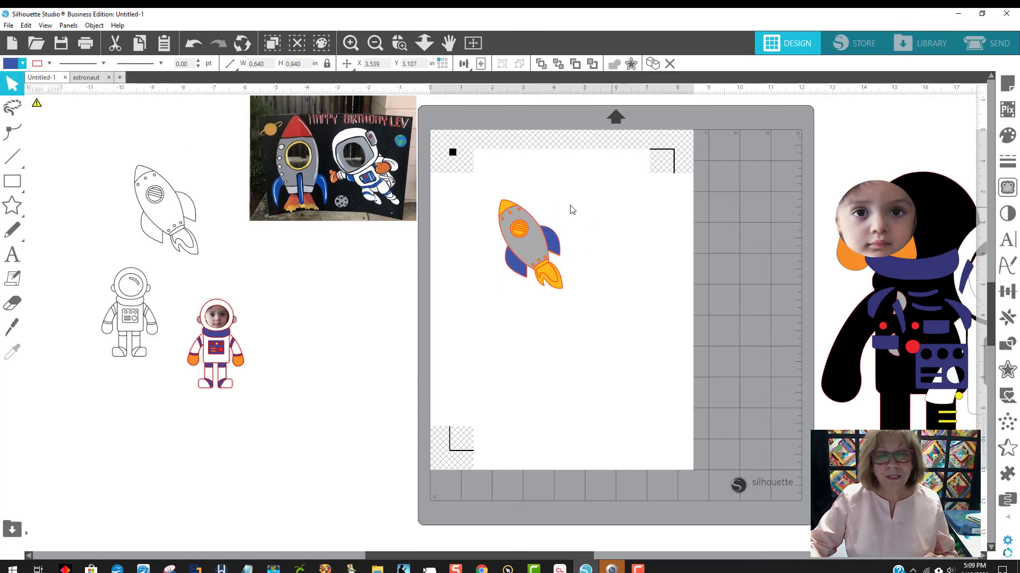
# Fill the rocket's nose cone and the inner part of its flame with red
pyautogui.click(505, 208)
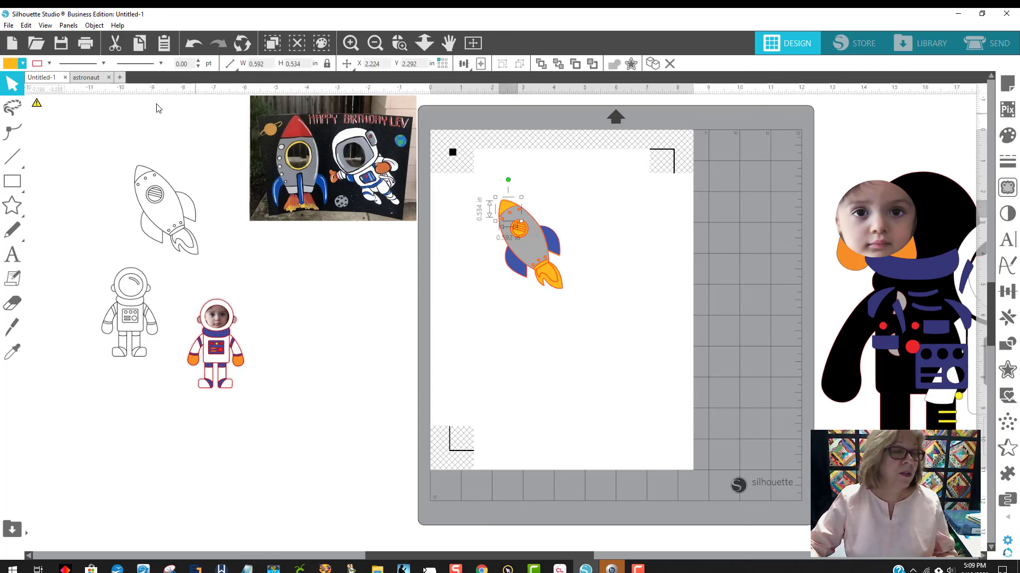
pyautogui.click(11, 64)
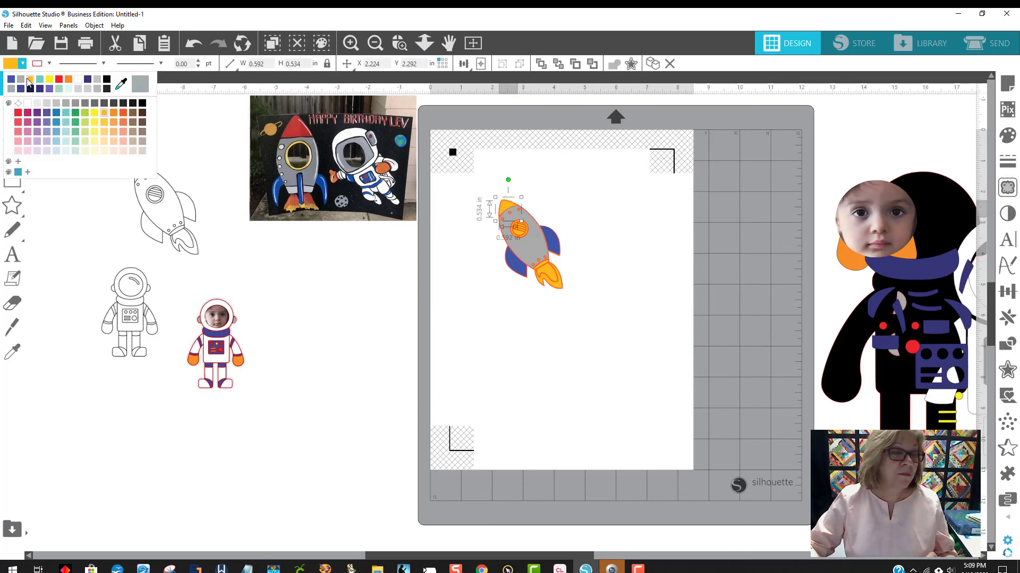
pyautogui.click(60, 80)
pyautogui.click(604, 309)
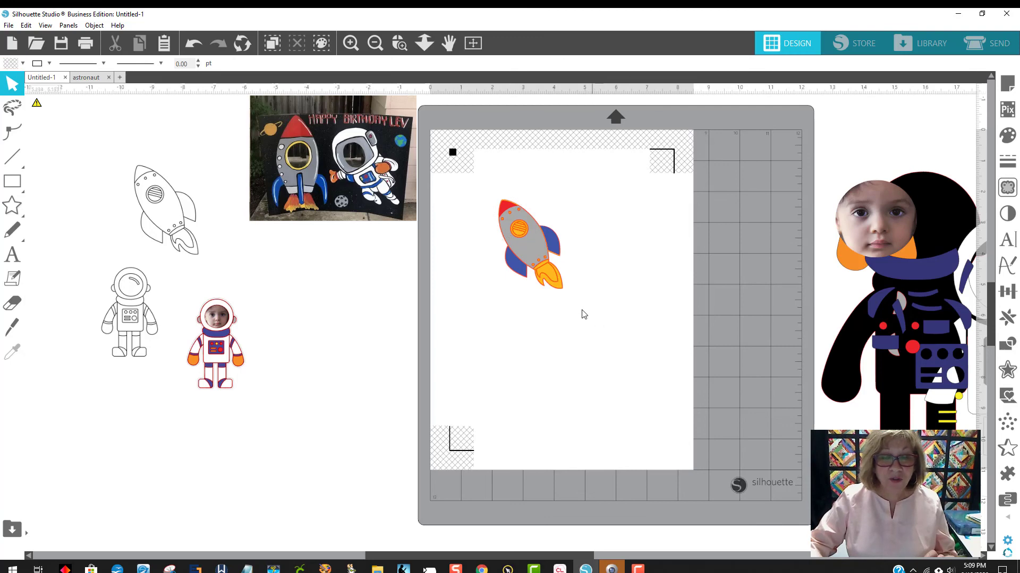
pyautogui.click(552, 285)
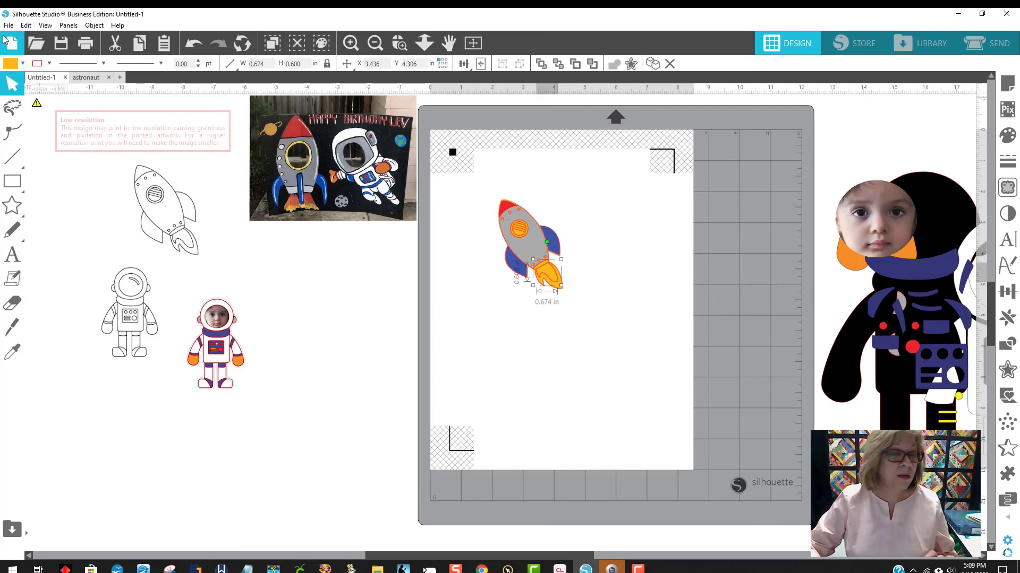
pyautogui.click(11, 65)
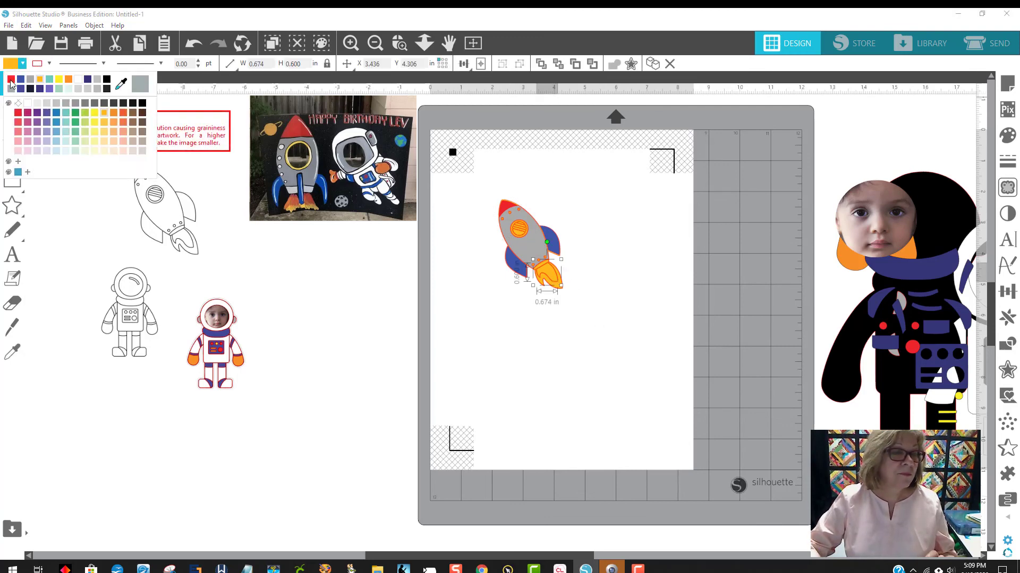
pyautogui.click(60, 80)
pyautogui.click(565, 320)
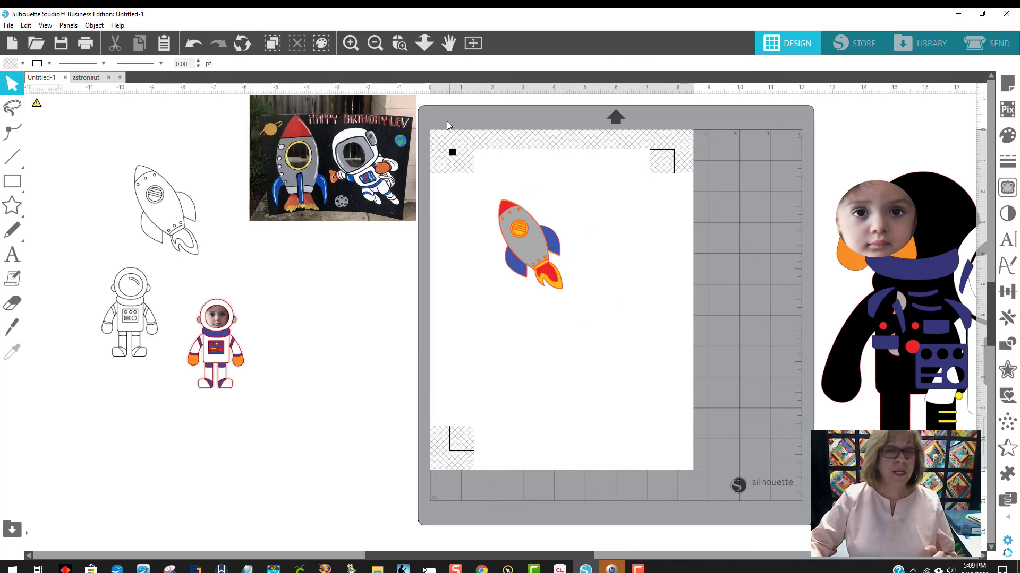
# Fill the rocket's full-size backing shape behind the coloured parts with black
pyautogui.click(400, 42)
pyautogui.moveTo(444, 158); pyautogui.dragTo(592, 303)
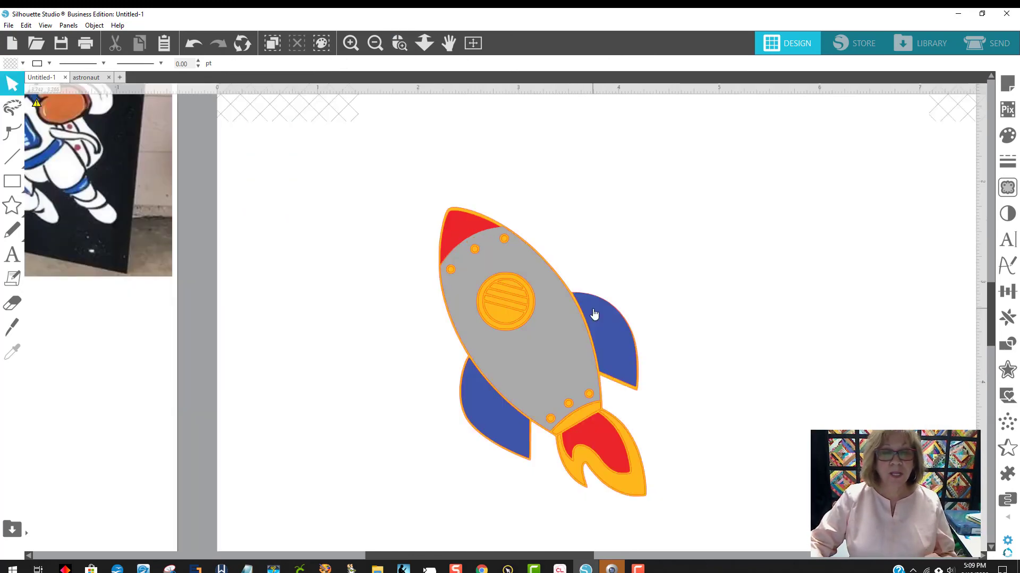
pyautogui.click(478, 215)
pyautogui.click(475, 200)
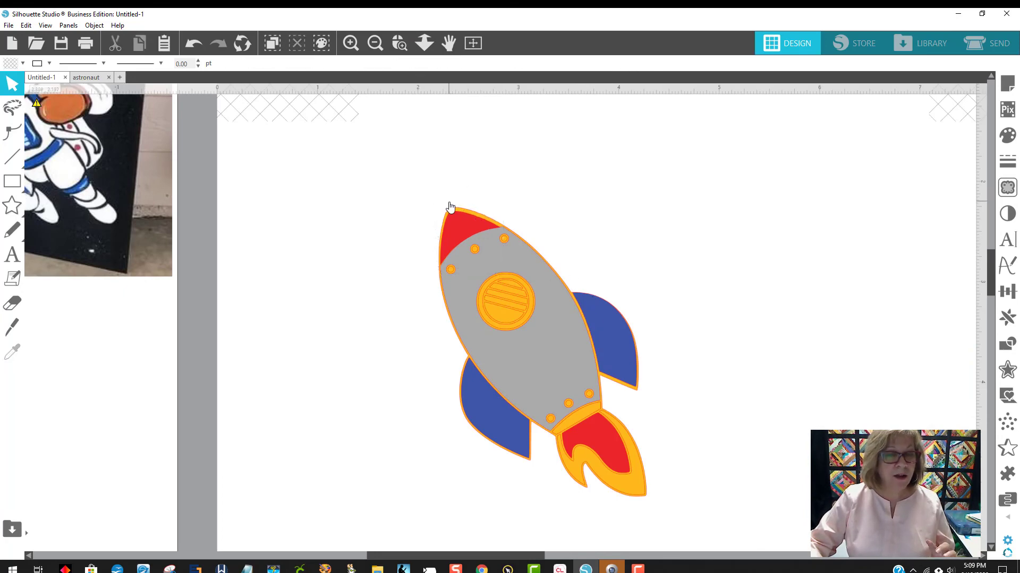
pyautogui.click(450, 207)
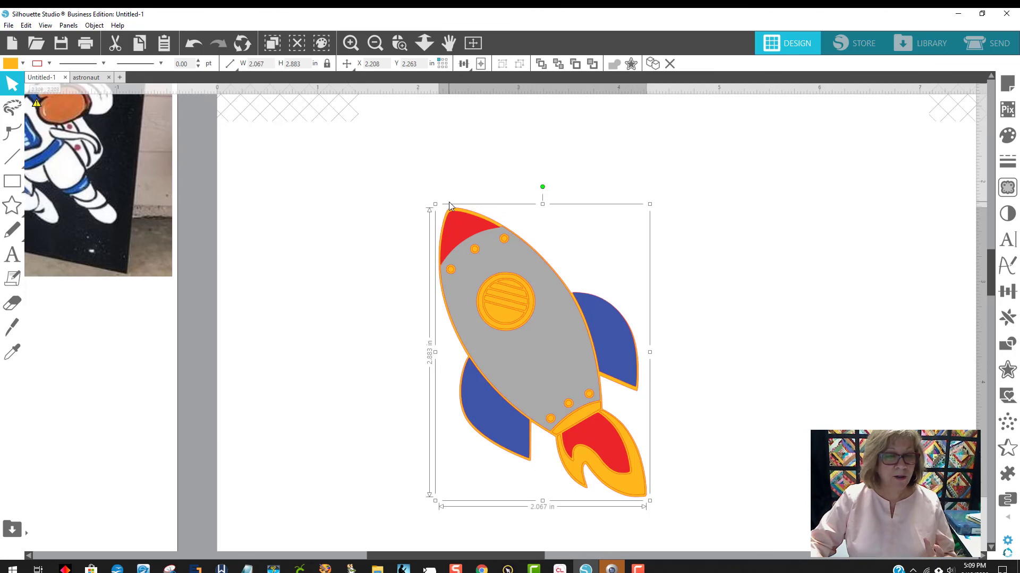
pyautogui.click(23, 63)
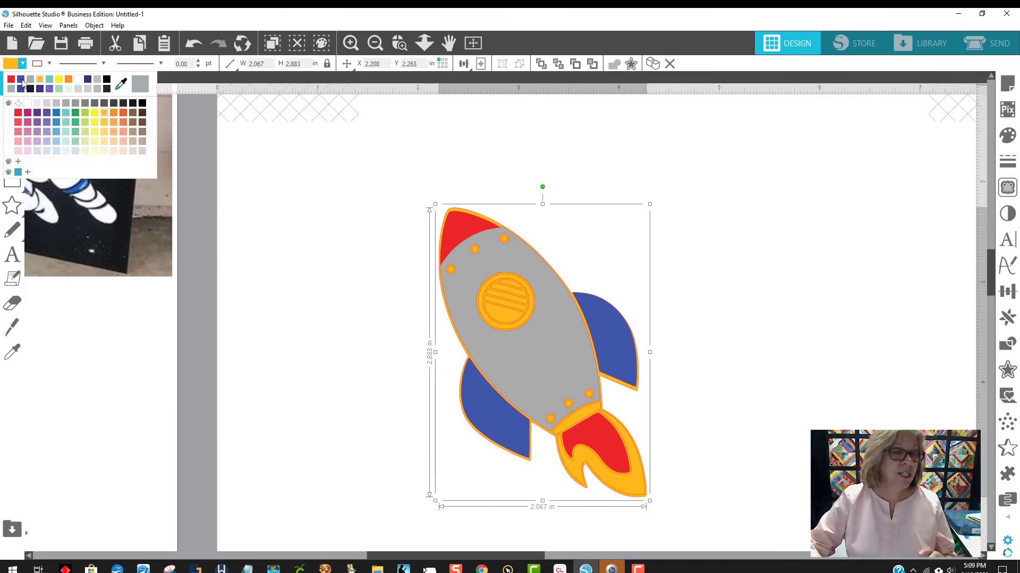
pyautogui.click(143, 104)
pyautogui.click(714, 212)
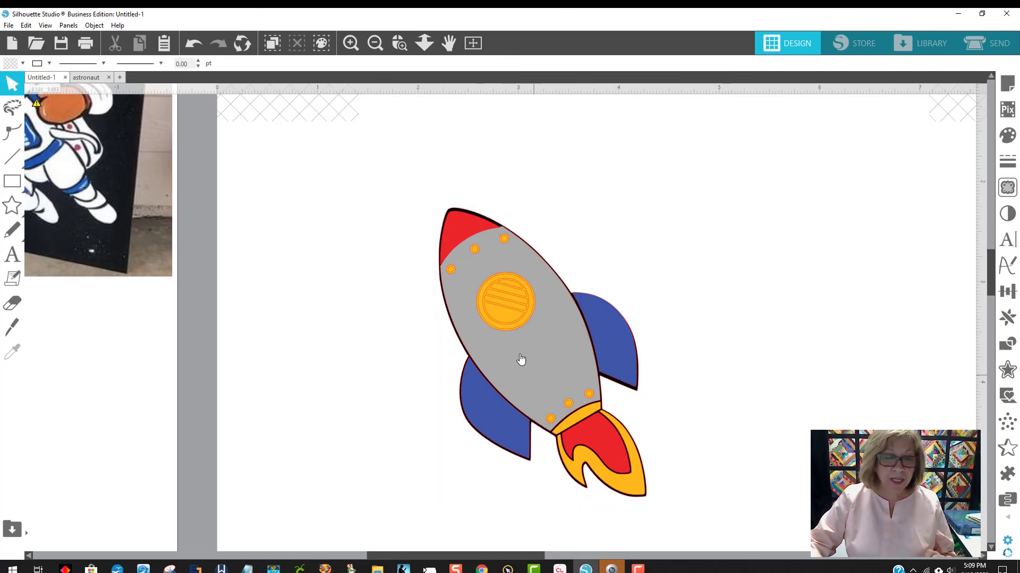
# Shift both circles of the rightmost yellow rivet below the nose cone slightly left, keeping the small circle centred in the large one
pyautogui.click(399, 46)
pyautogui.moveTo(582, 277); pyautogui.dragTo(366, 189)
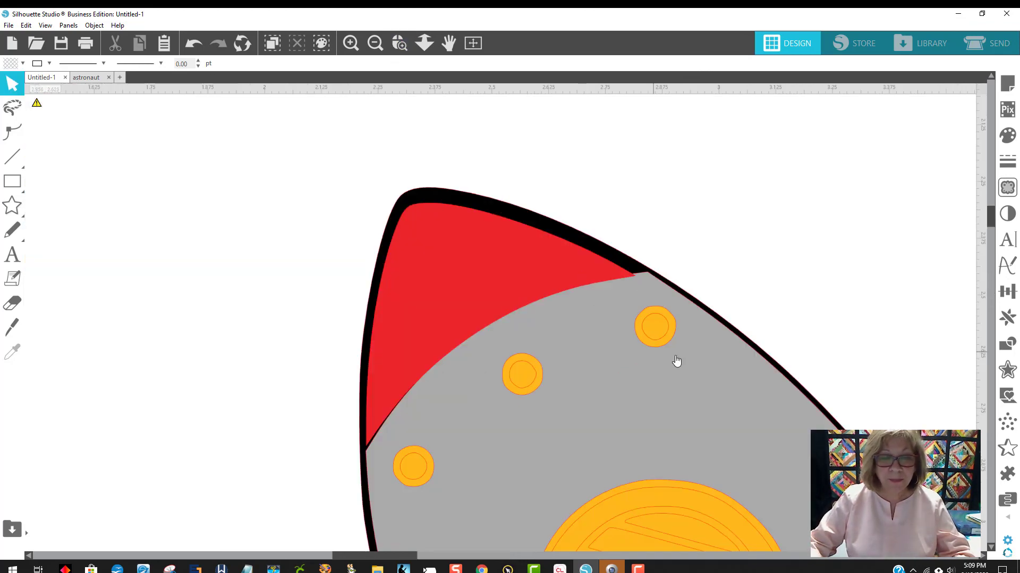
pyautogui.moveTo(660, 343); pyautogui.dragTo(631, 336)
pyautogui.moveTo(710, 277); pyautogui.dragTo(634, 330)
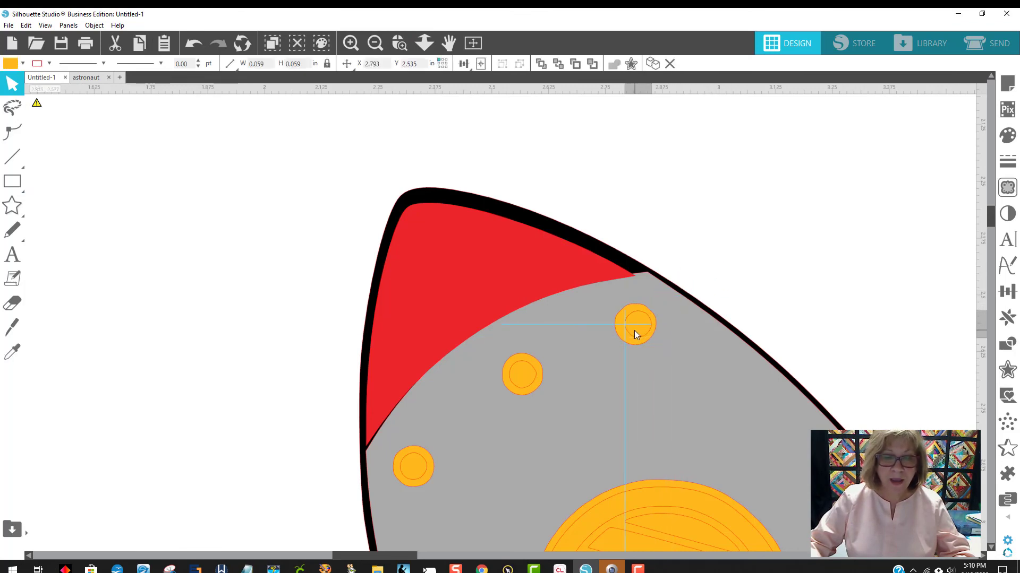
pyautogui.click(651, 340)
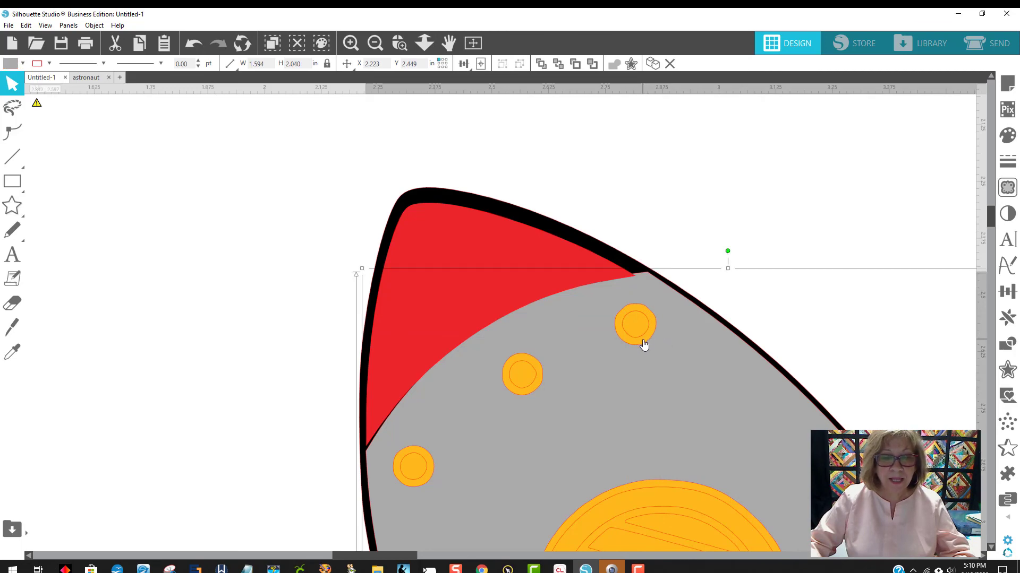
# Subtract the outer circle of the rightmost upper rivet from the rocket's grey body
pyautogui.click(644, 344)
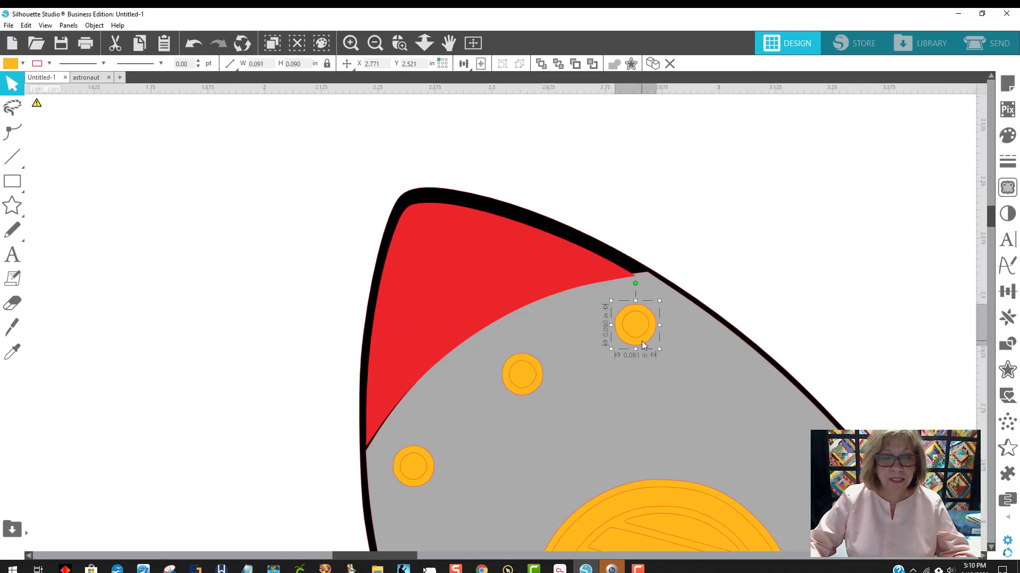
pyautogui.keyDown('shift'); pyautogui.click(694, 348); pyautogui.keyUp('shift')
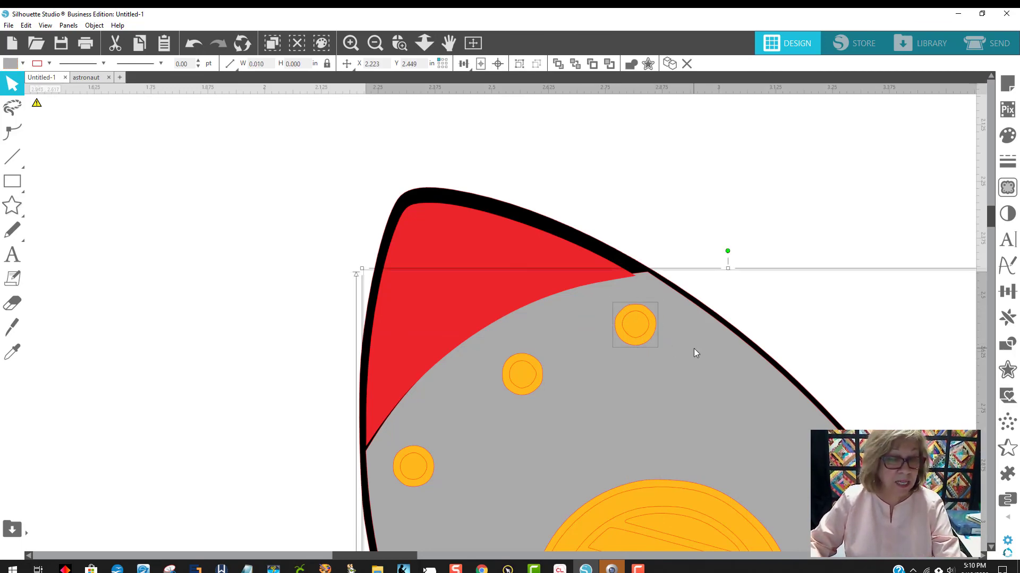
pyautogui.click(1007, 344)
pyautogui.click(927, 125)
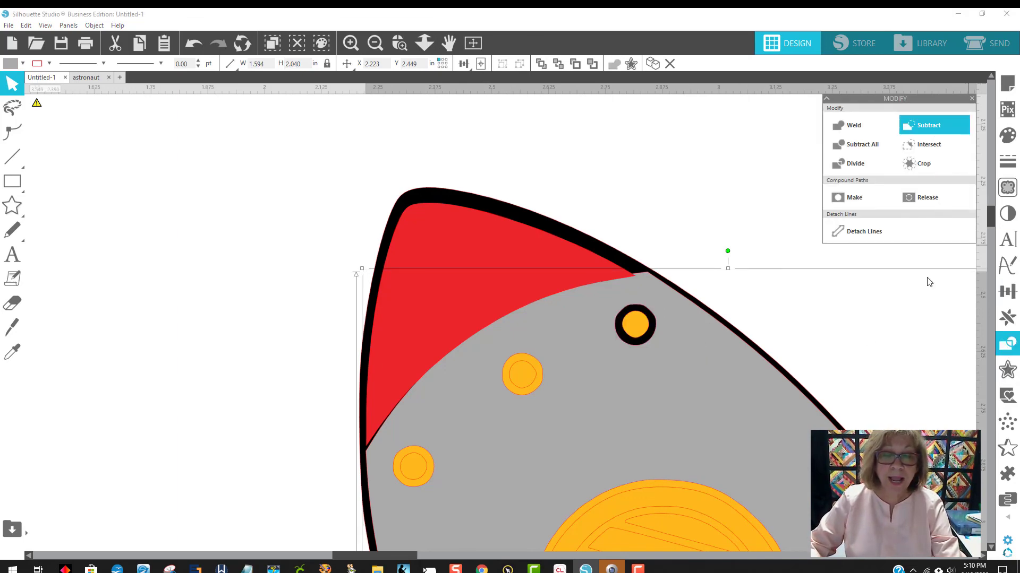
# Move the grey body aside to check the hole cut in it, and return it to its place over the black backing
pyautogui.moveTo(819, 329); pyautogui.dragTo(850, 296)
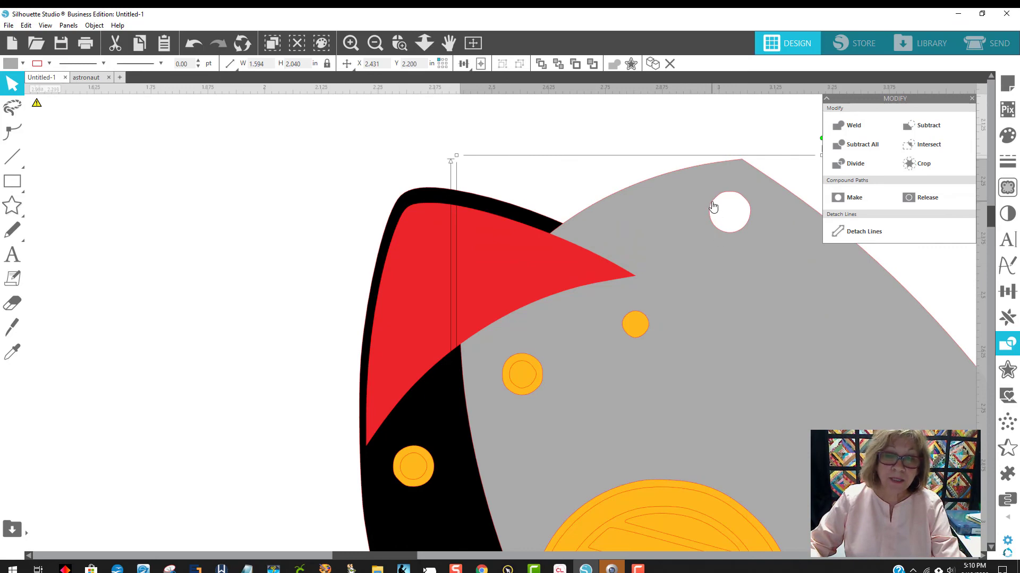
pyautogui.moveTo(724, 212); pyautogui.dragTo(748, 231)
pyautogui.moveTo(803, 332); pyautogui.dragTo(697, 402)
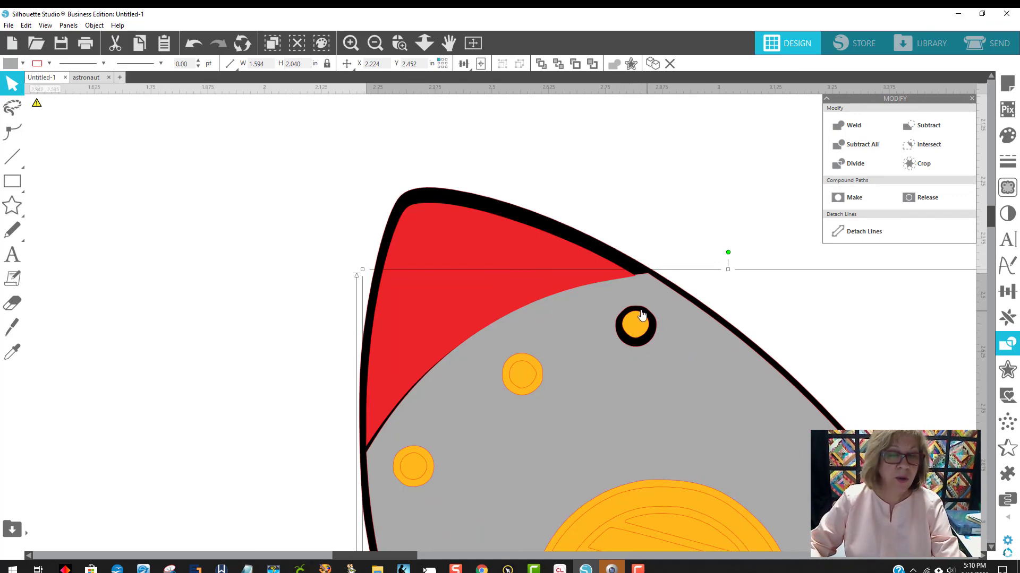
pyautogui.click(243, 341)
# Subtract the outer circle of the middle upper rivet from the rocket's grey body
pyautogui.click(529, 396)
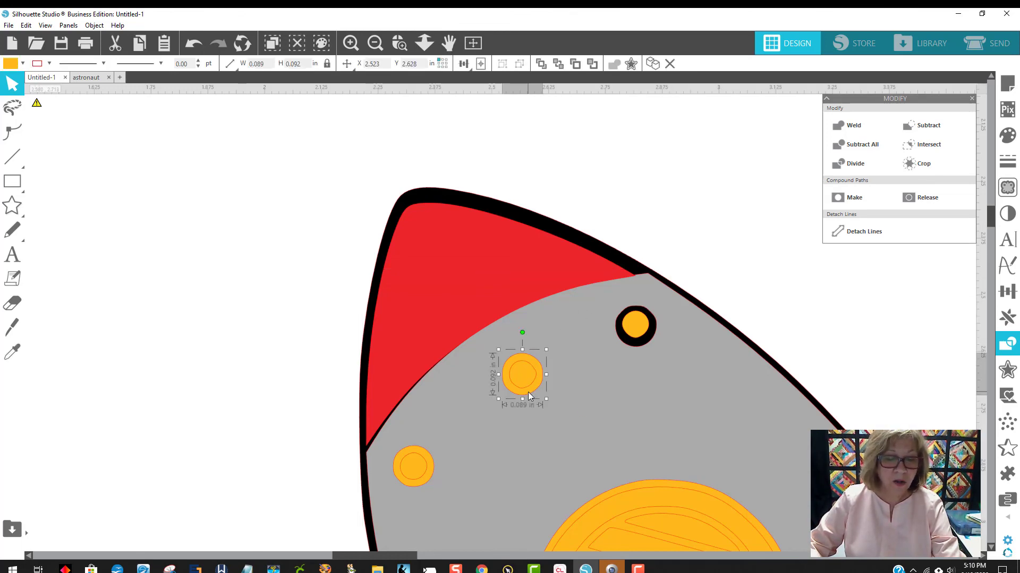
pyautogui.click(576, 394)
pyautogui.click(926, 126)
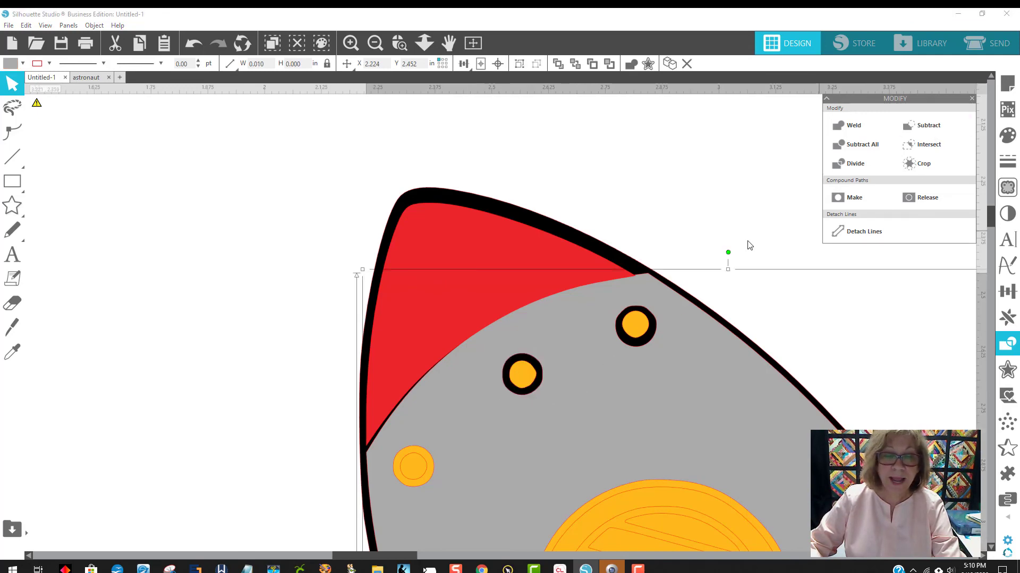
pyautogui.click(297, 414)
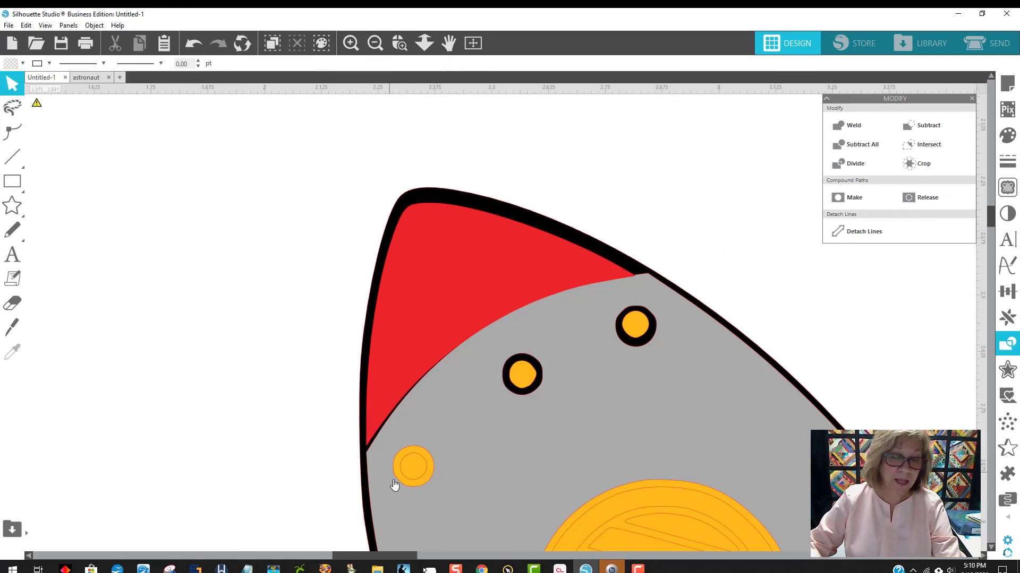
# Subtract the outer circle of the leftmost upper rivet from the rocket's grey body
pyautogui.click(420, 482)
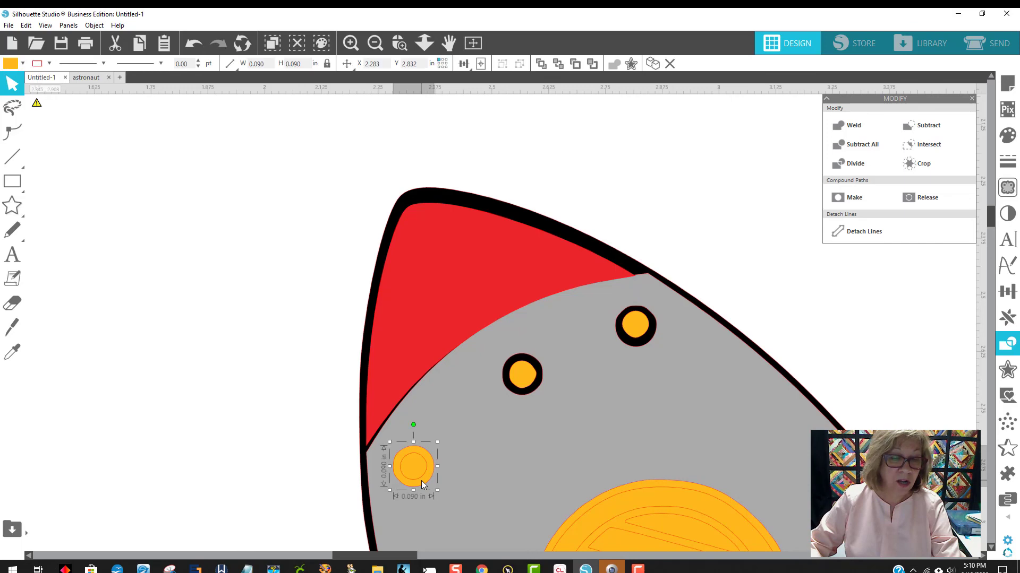
pyautogui.keyDown('shift'); pyautogui.click(480, 471); pyautogui.keyUp('shift')
pyautogui.click(949, 133)
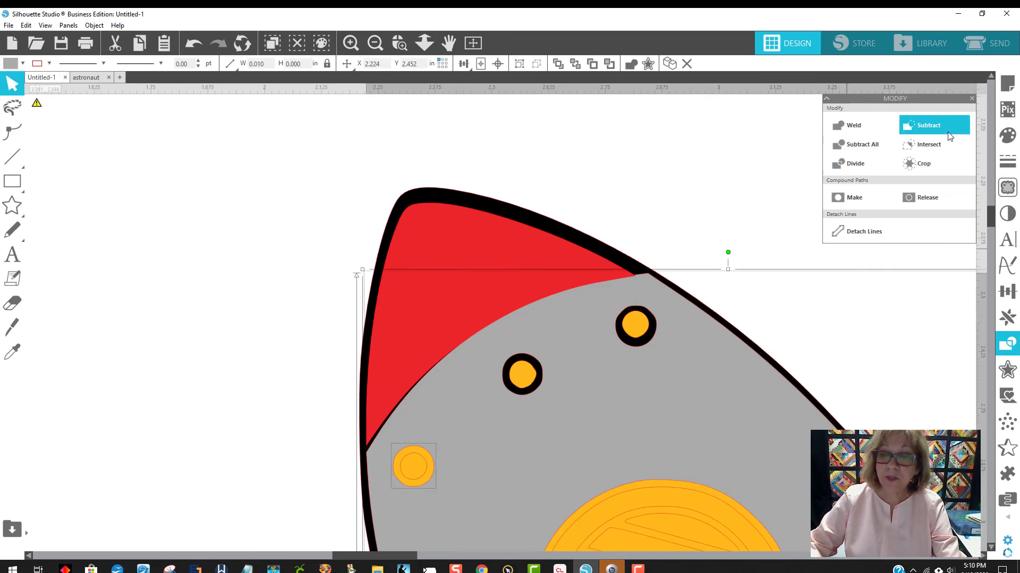
pyautogui.click(317, 216)
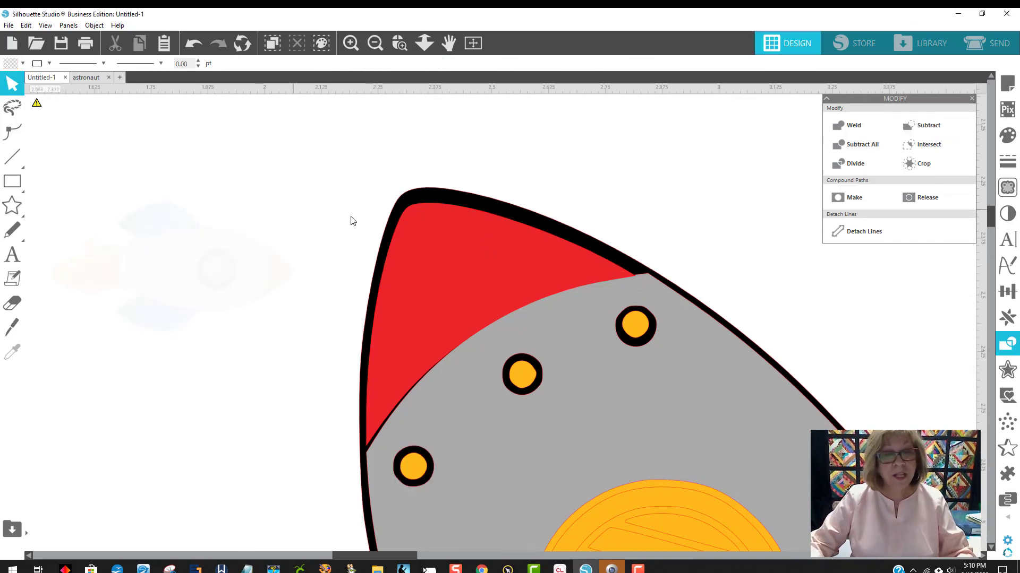